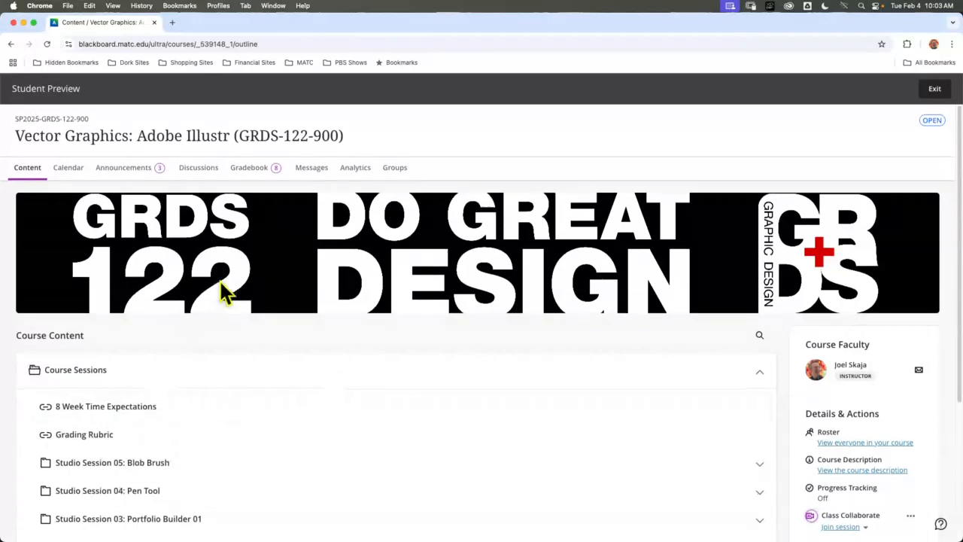
# Open the Grading Rubric from the course sessions, read through its grading and late-assignment rules, and close it
pyautogui.scroll(-5, 230, 316)
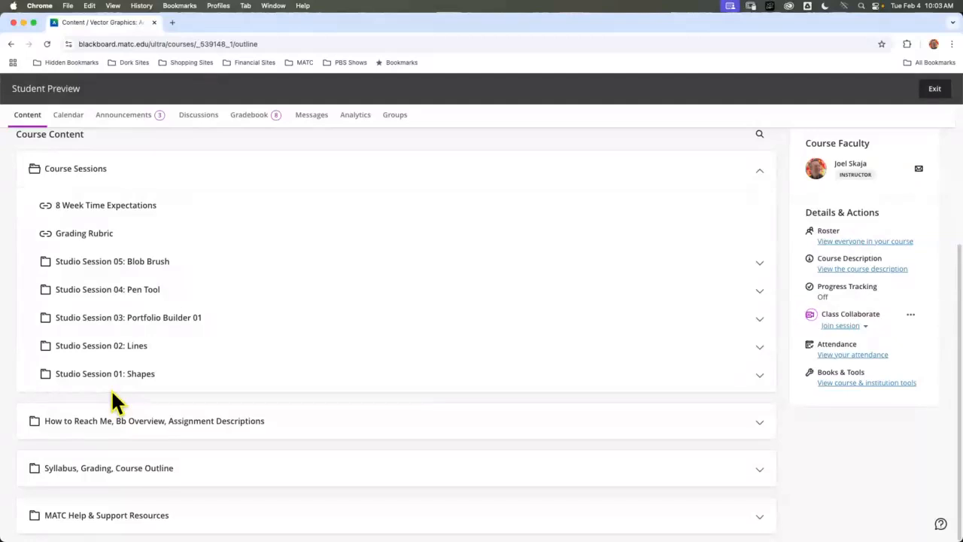
pyautogui.click(102, 238)
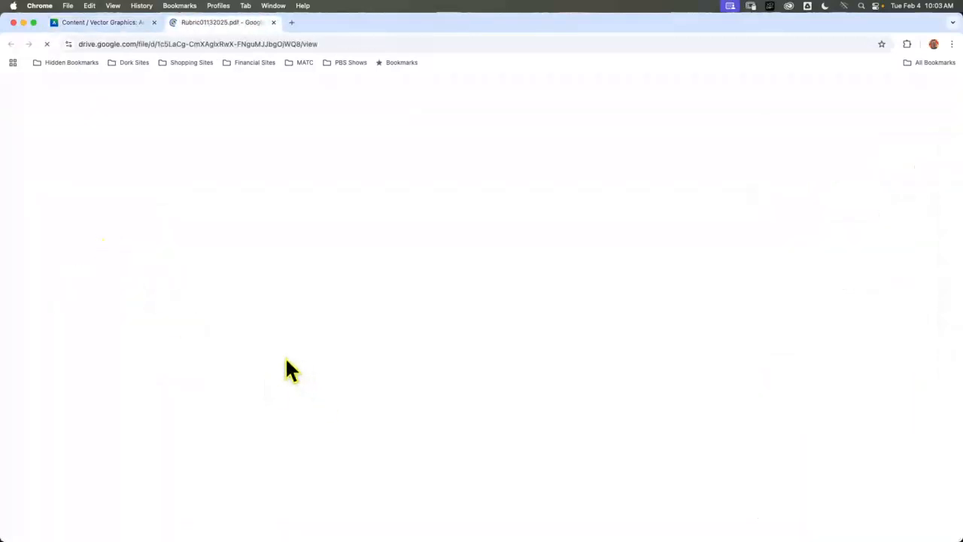
pyautogui.scroll(-5, 329, 346)
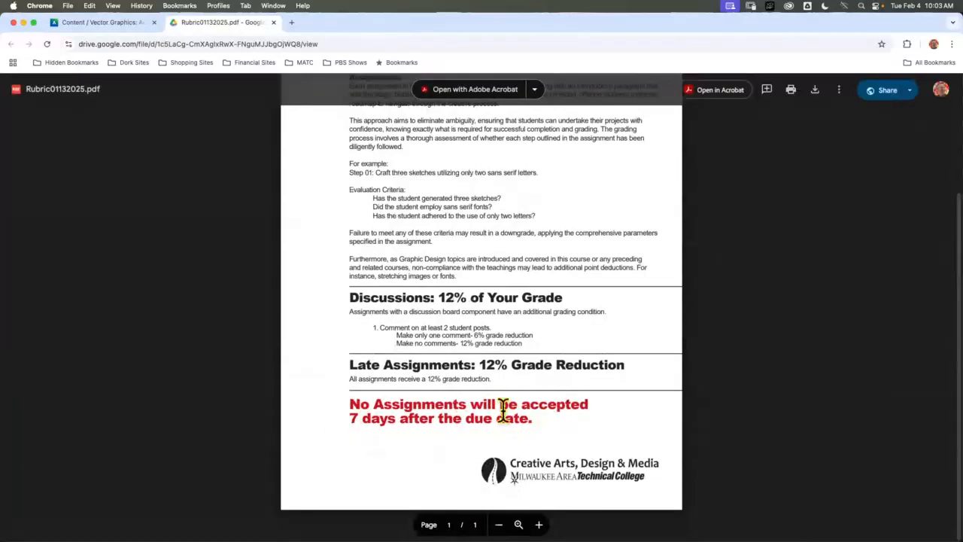
pyautogui.click(273, 22)
# Open the 8 Week Time Expectations document, review the classroom and homework hours, and close it
pyautogui.click(141, 208)
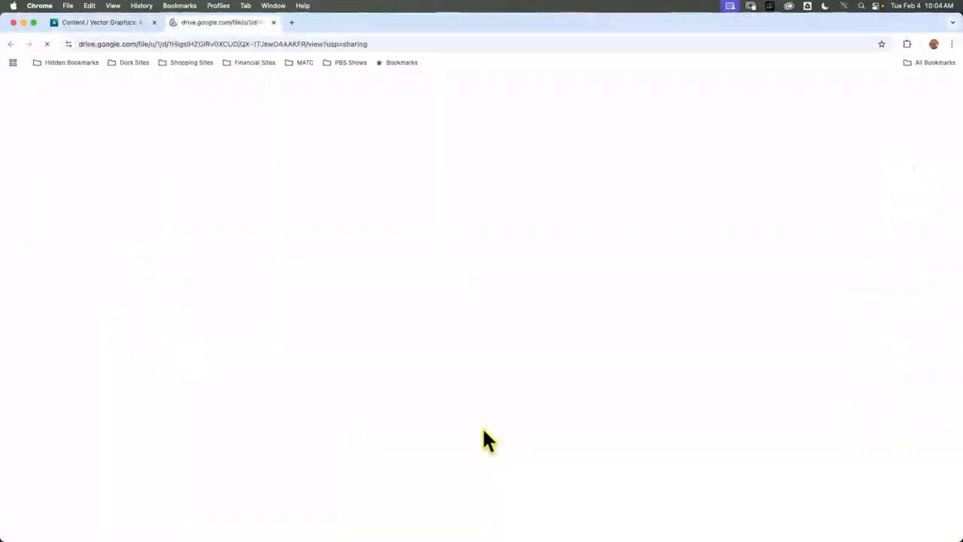
pyautogui.scroll(-2, 504, 272)
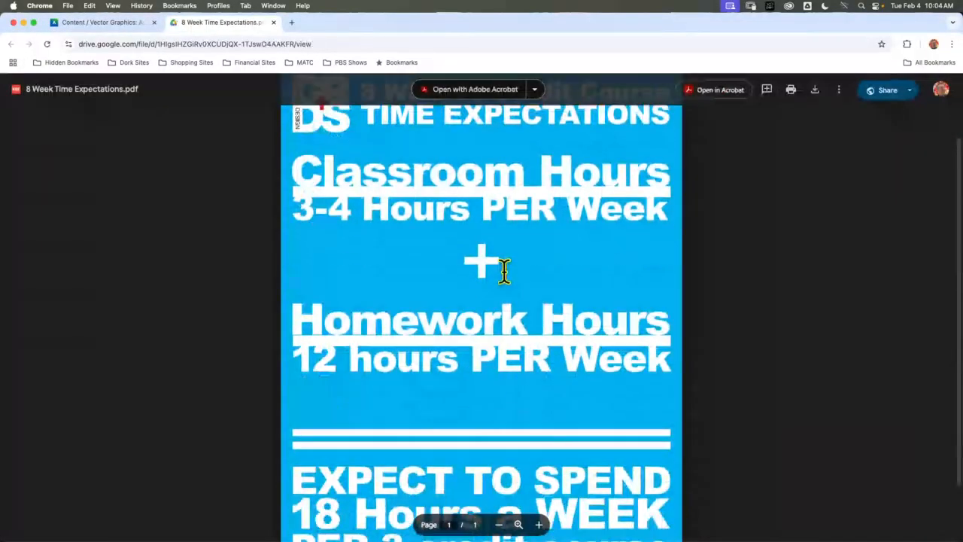
pyautogui.scroll(2, 489, 256)
pyautogui.scroll(-2, 391, 342)
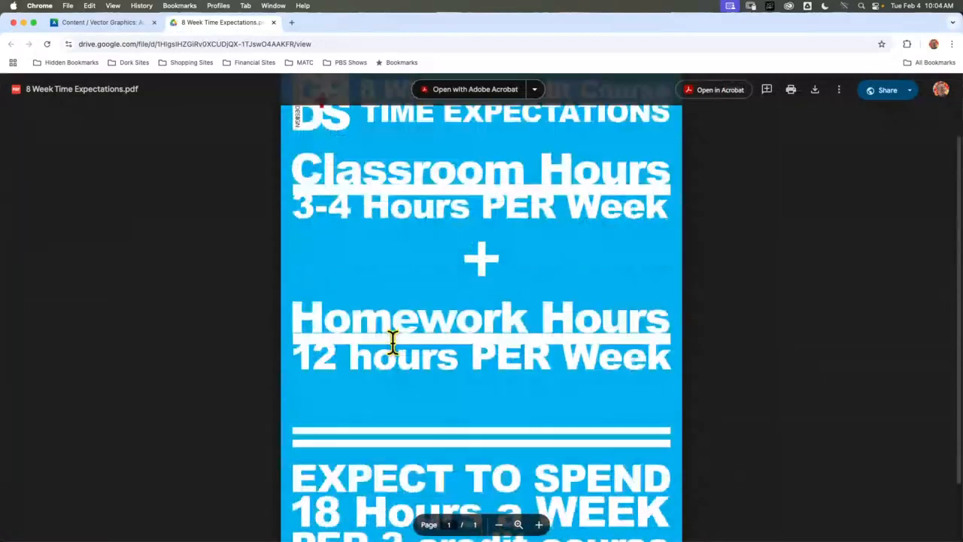
pyautogui.scroll(-1, 393, 339)
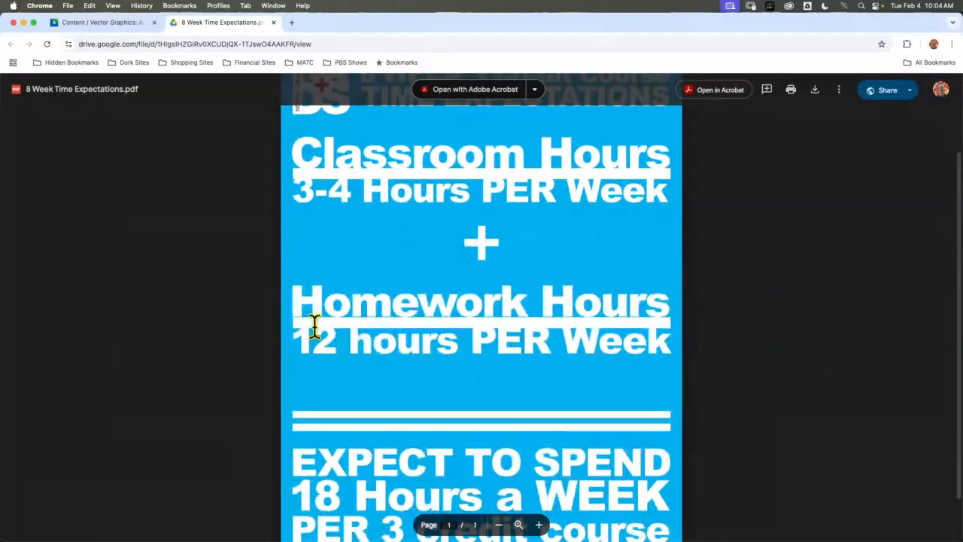
pyautogui.click(273, 22)
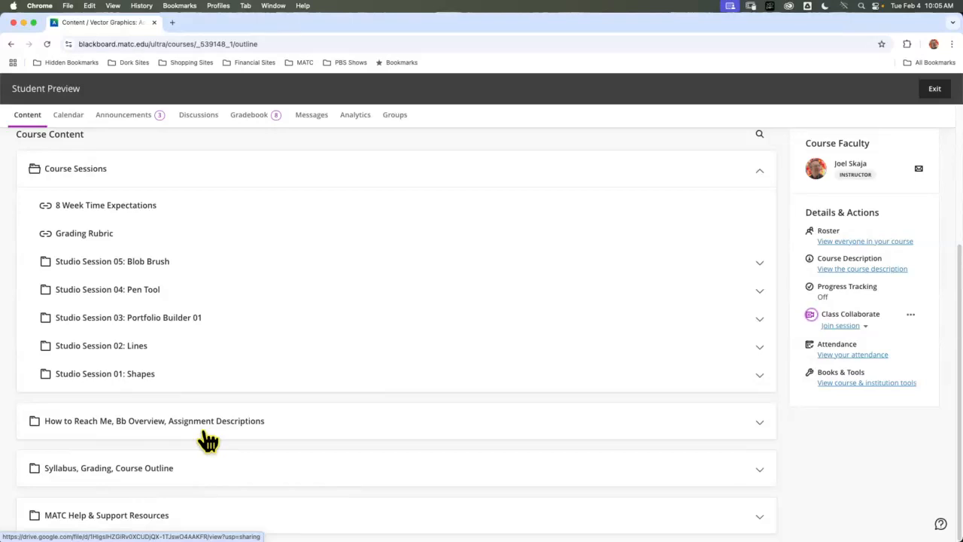
# Expand the Studio Session 05: Blob Brush folder and look through its assignments and due dates
pyautogui.click(233, 269)
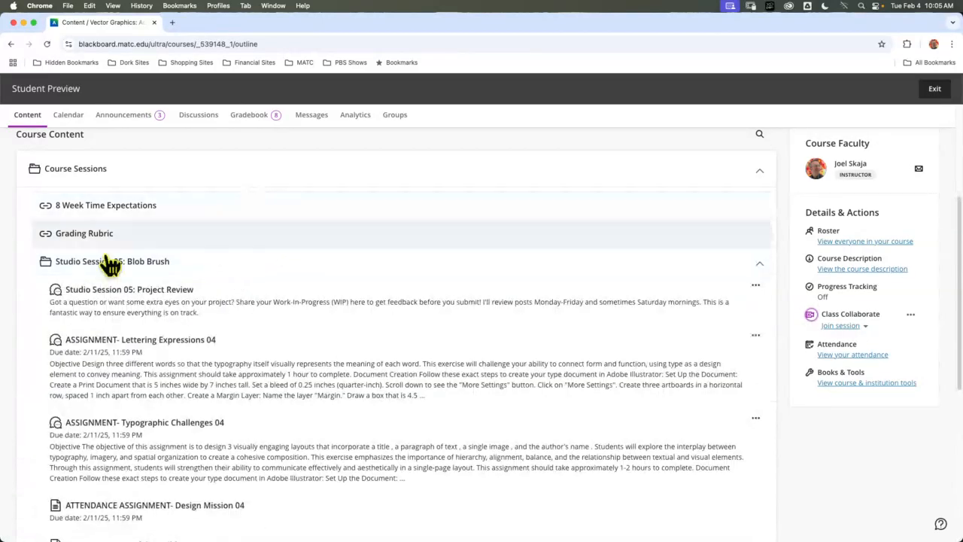
pyautogui.scroll(-3, 200, 300)
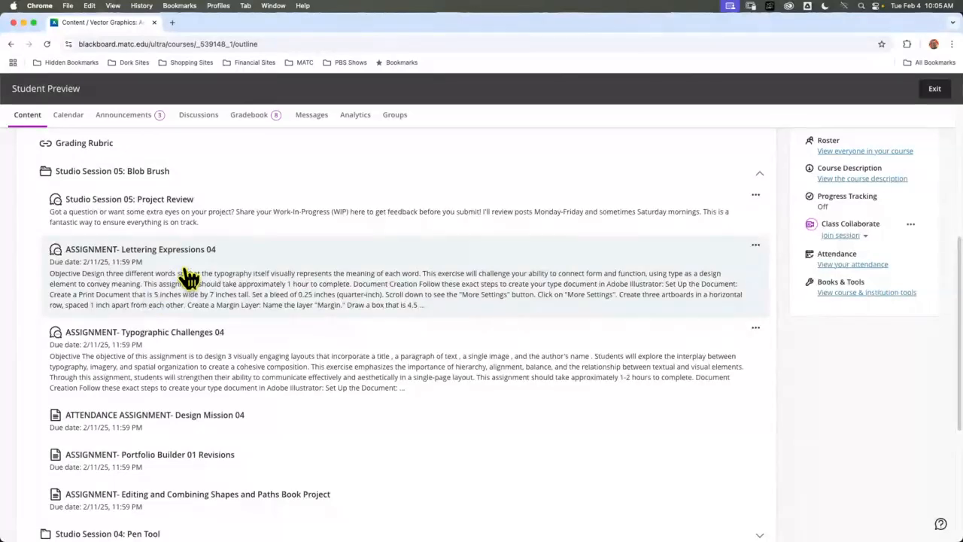
pyautogui.scroll(-3, 188, 277)
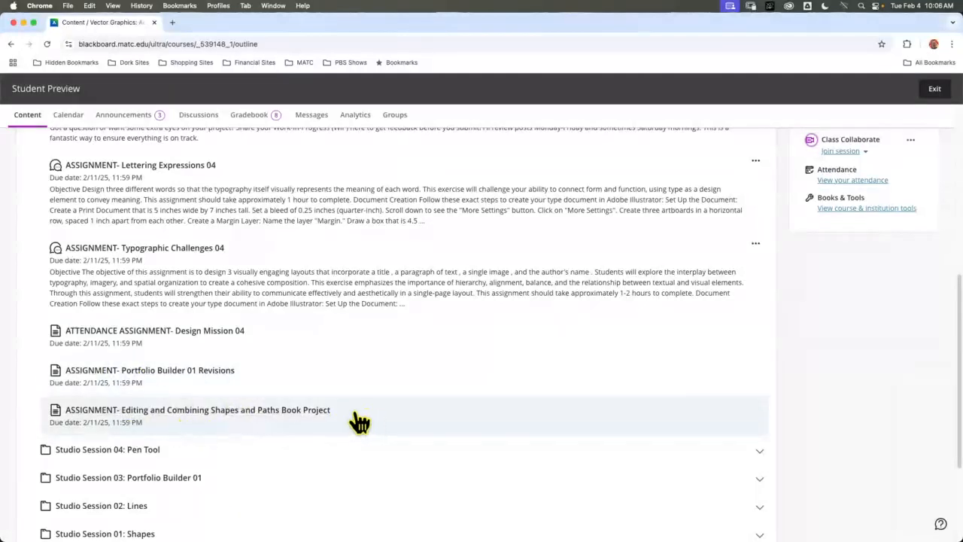
pyautogui.scroll(2, 358, 421)
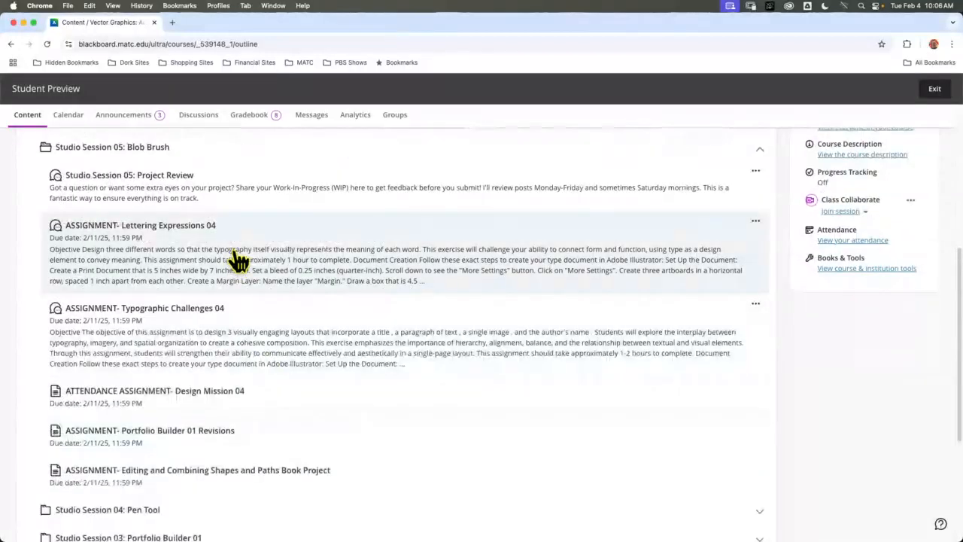
# Open the Lettering Expressions 04 assignment and read its document setup, design process, notes and saving instructions
pyautogui.click(244, 261)
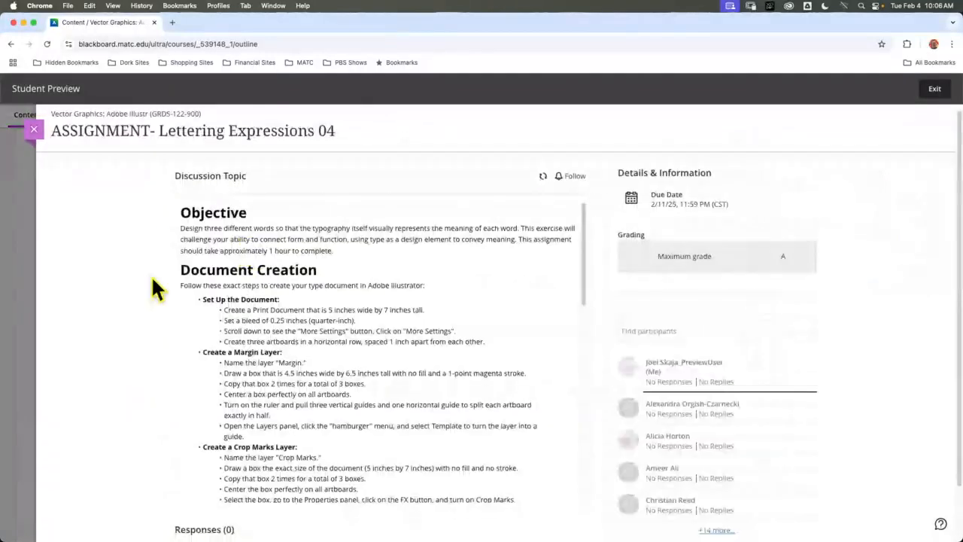
pyautogui.scroll(-3, 332, 267)
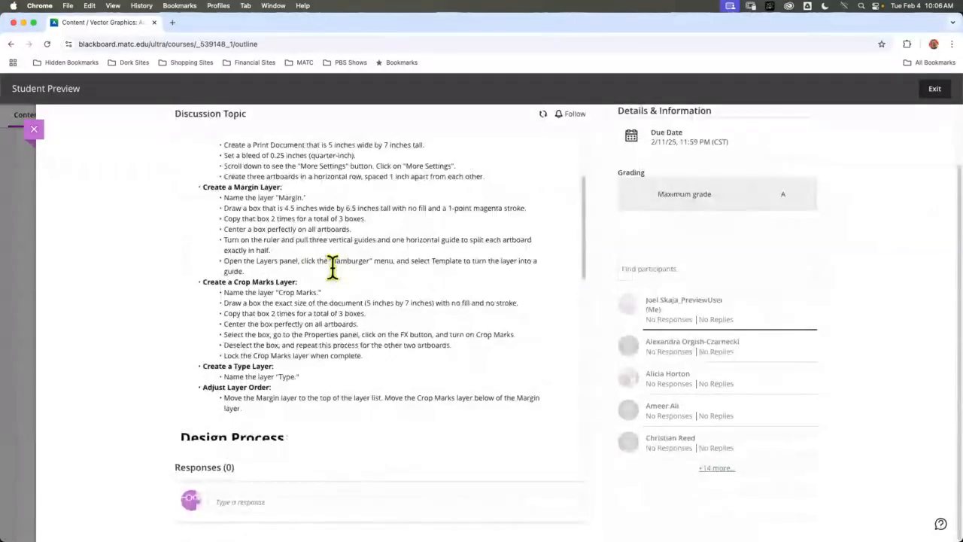
pyautogui.scroll(-4, 333, 267)
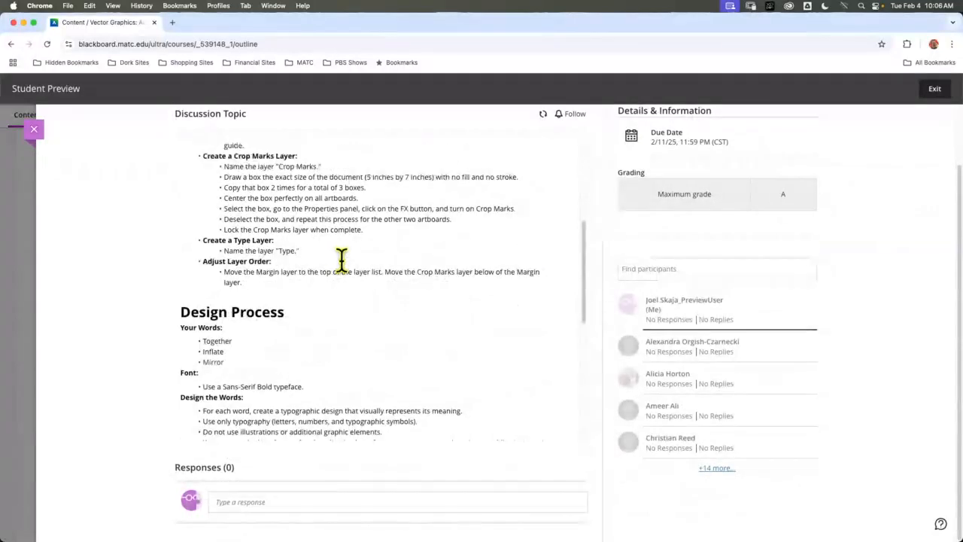
pyautogui.scroll(-3, 341, 260)
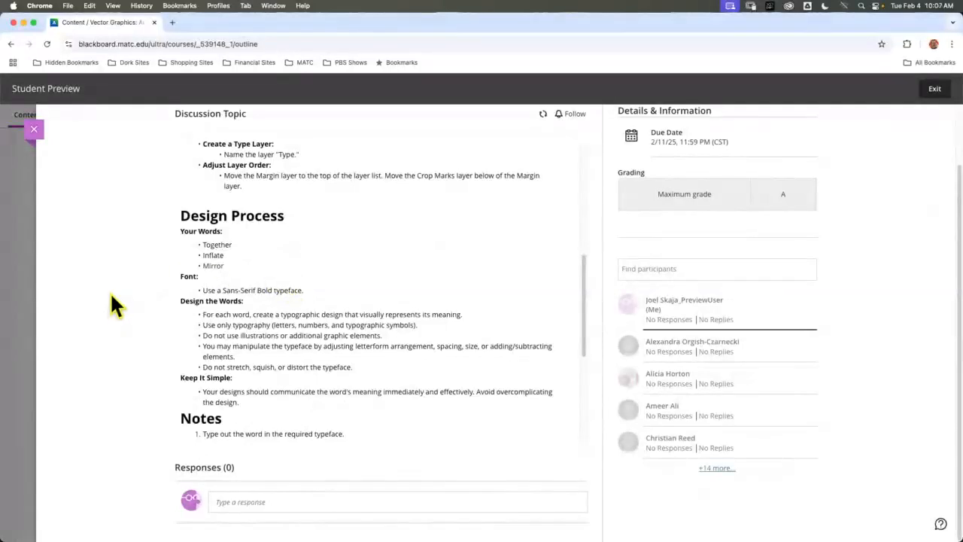
pyautogui.scroll(-5, 420, 286)
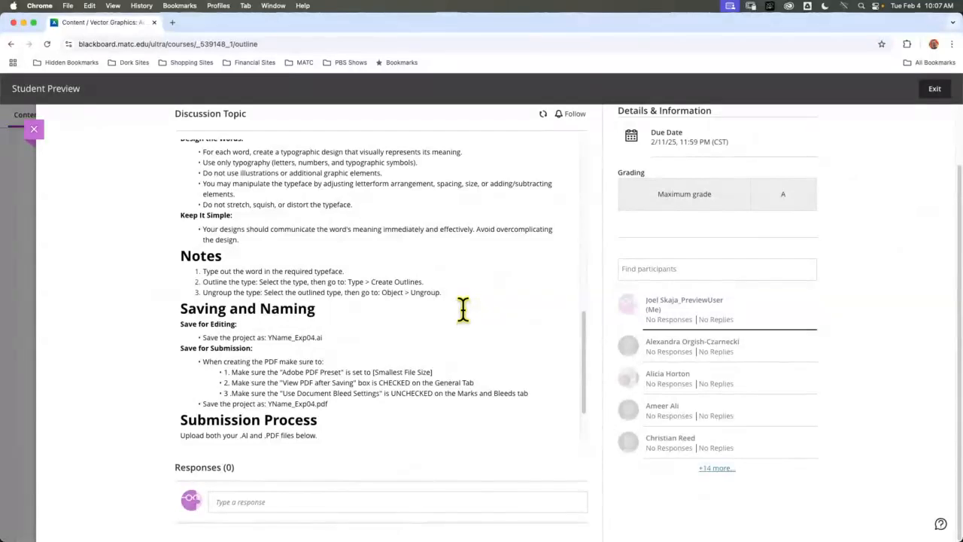
pyautogui.scroll(3, 413, 316)
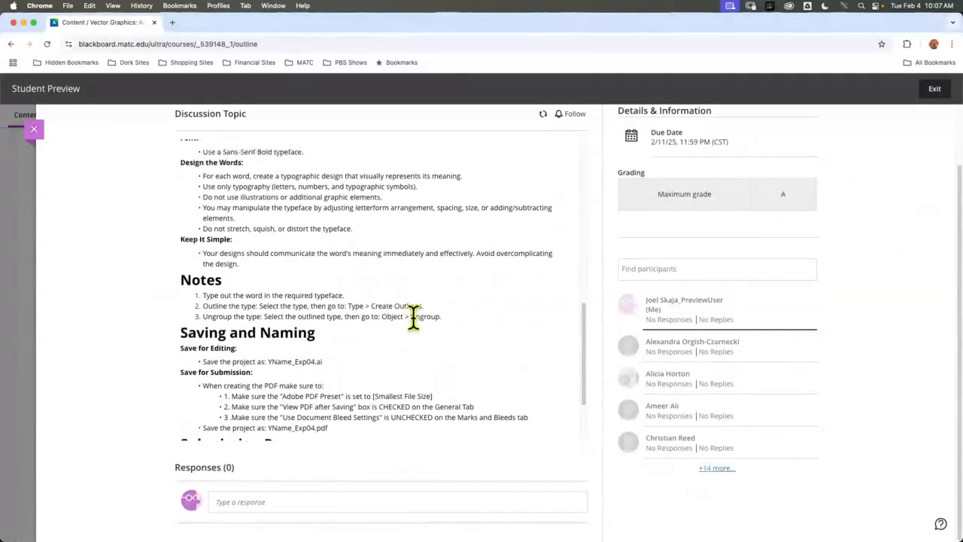
pyautogui.scroll(10, 413, 316)
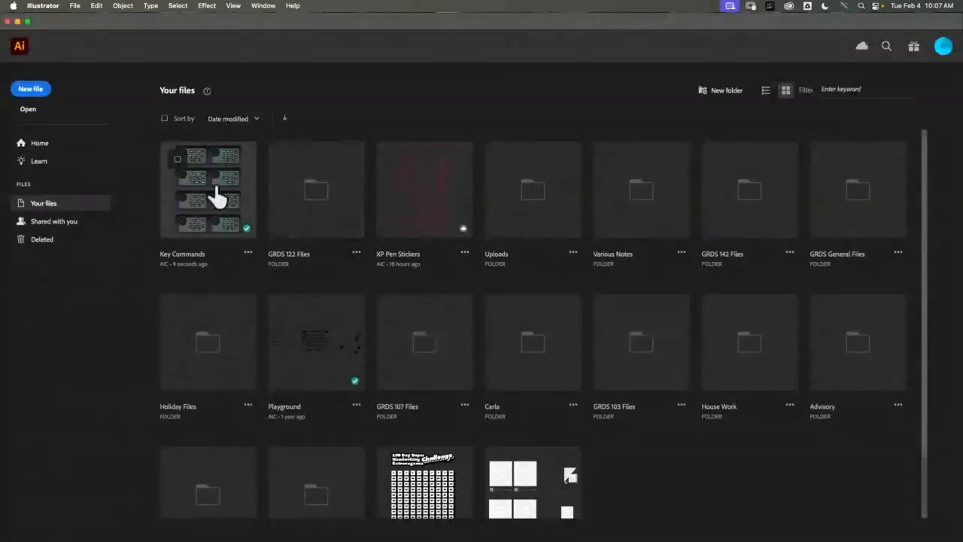
# Switch to Illustrator and start a new document 5 in wide and 7 in tall
pyautogui.click(74, 6)
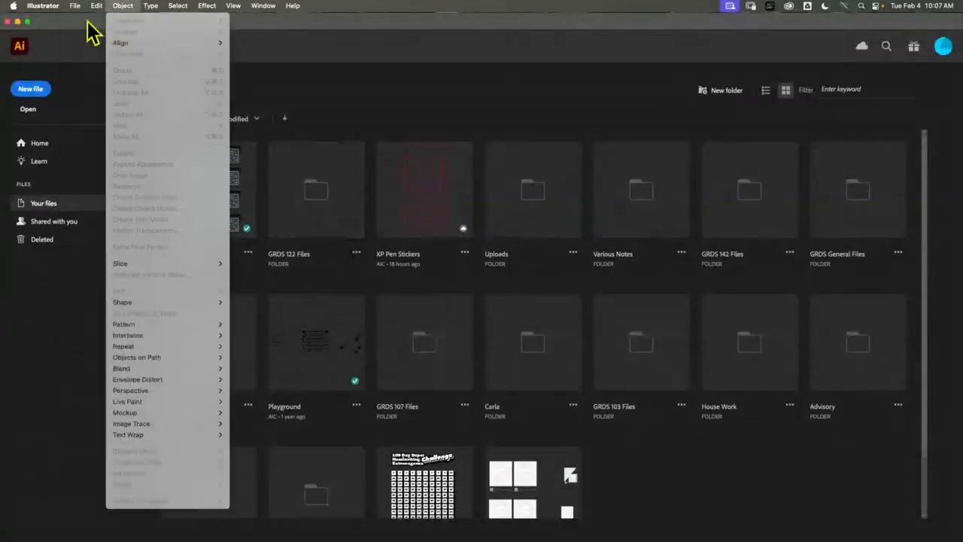
pyautogui.click(30, 91)
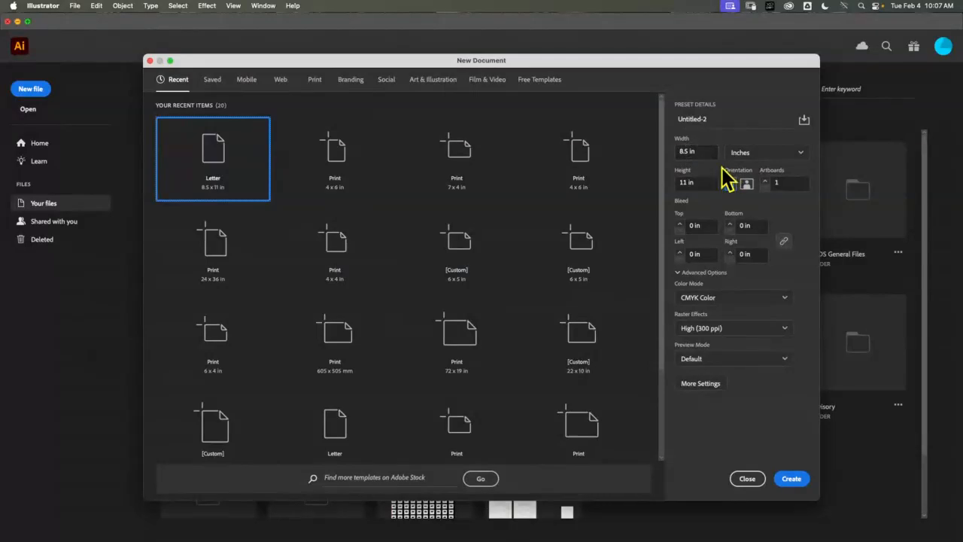
pyautogui.click(679, 151)
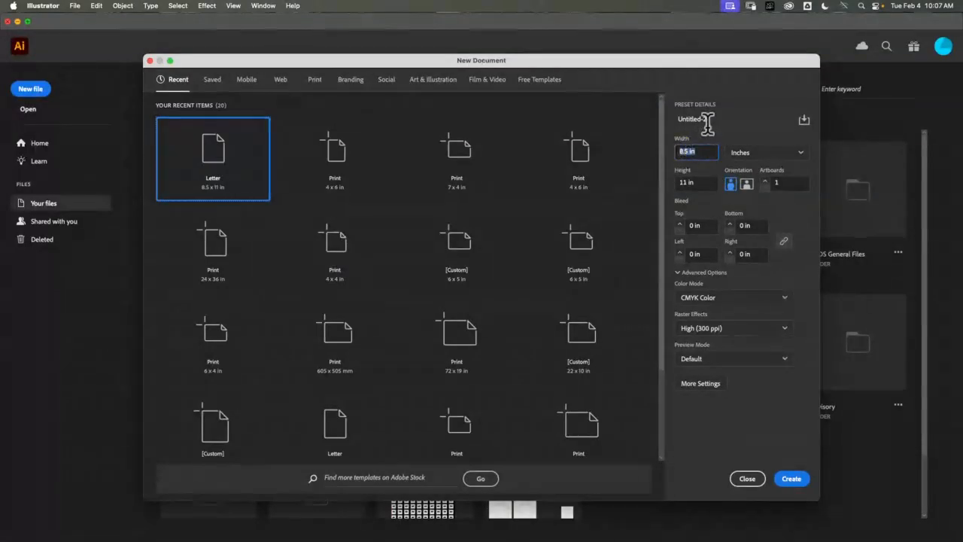
pyautogui.write('5')
pyautogui.press('Tab')
pyautogui.press('Tab')
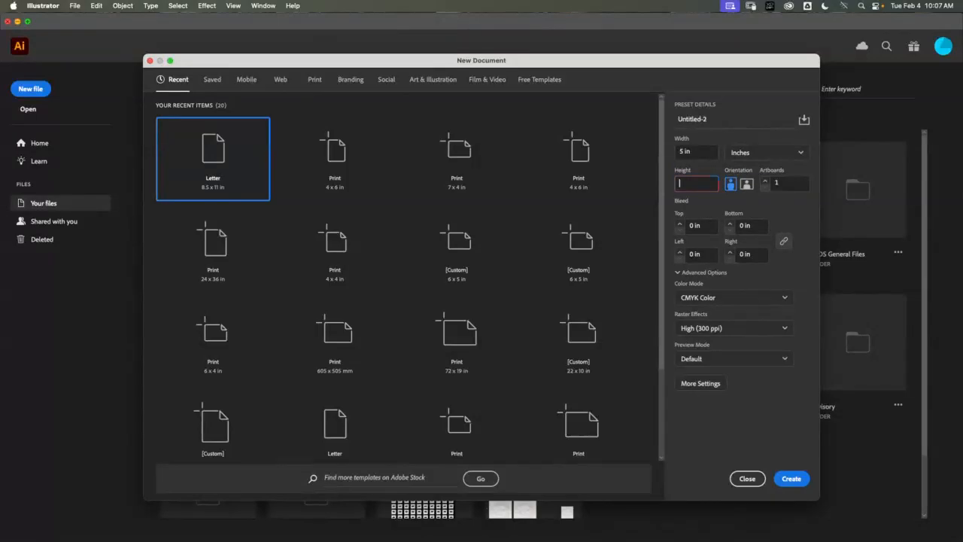
pyautogui.press('Tab')
# Set the new document's bleed to 0.25 in on all four sides
pyautogui.press('Tab')
pyautogui.press('Tab')
pyautogui.press('Tab')
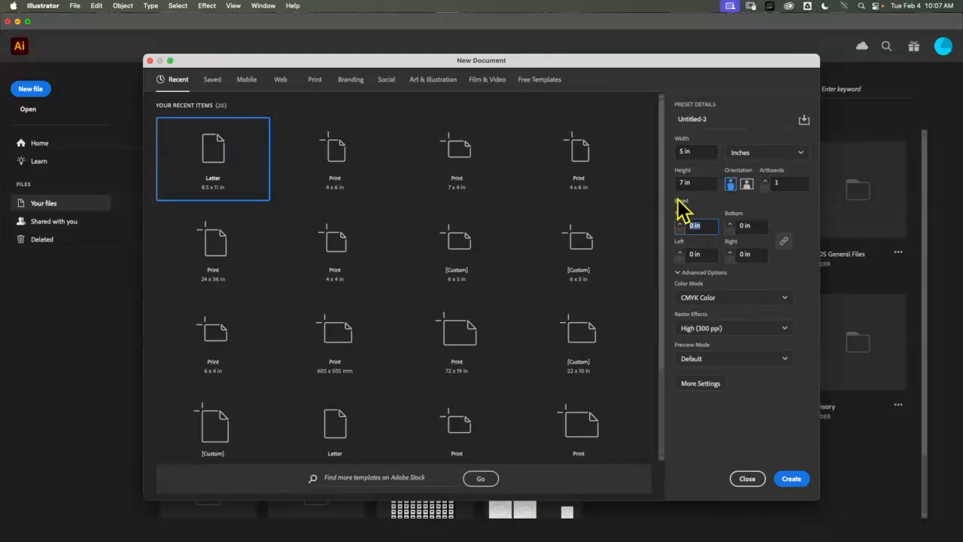
pyautogui.write('1')
pyautogui.write('25')
pyautogui.press('Tab')
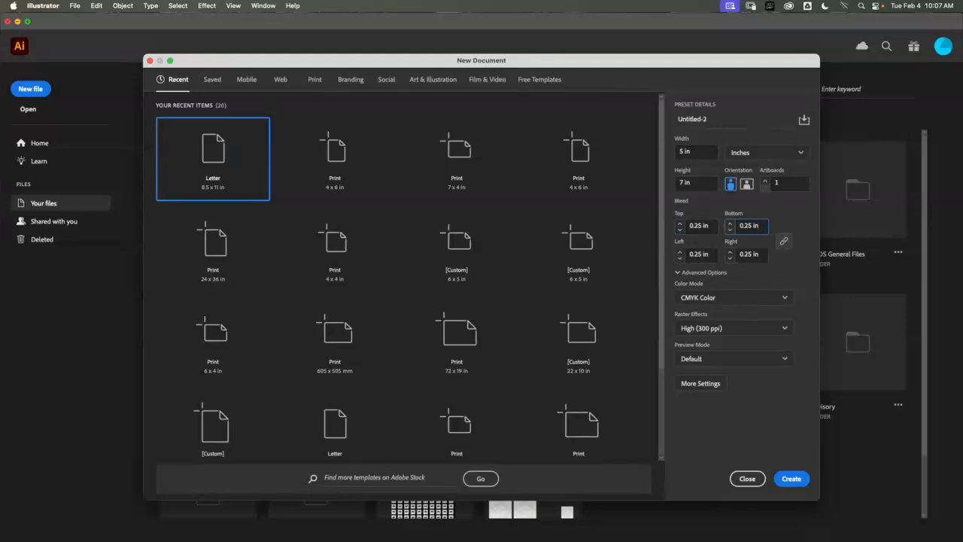
# Set three artboards arranged in a horizontal row with 1 in spacing and create the document
pyautogui.click(701, 391)
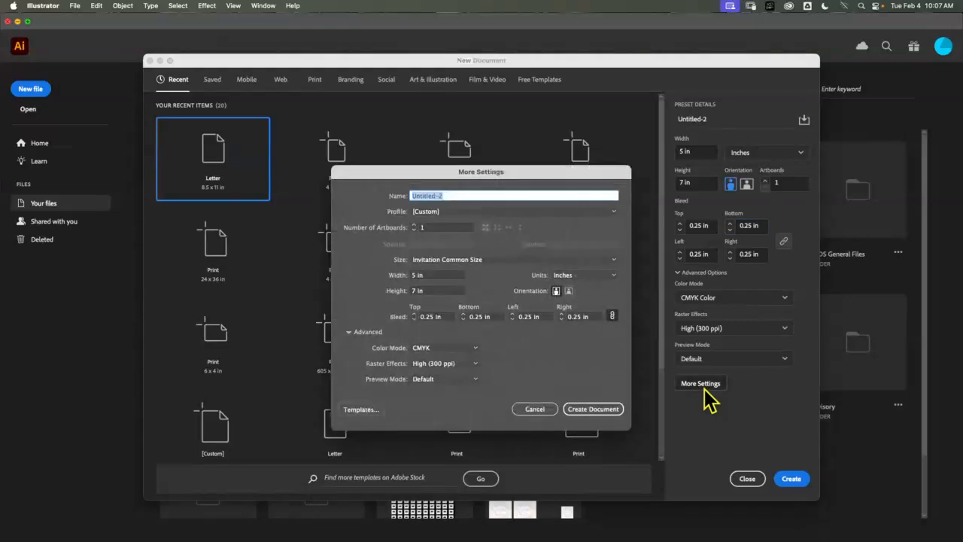
pyautogui.click(422, 227)
pyautogui.write('3')
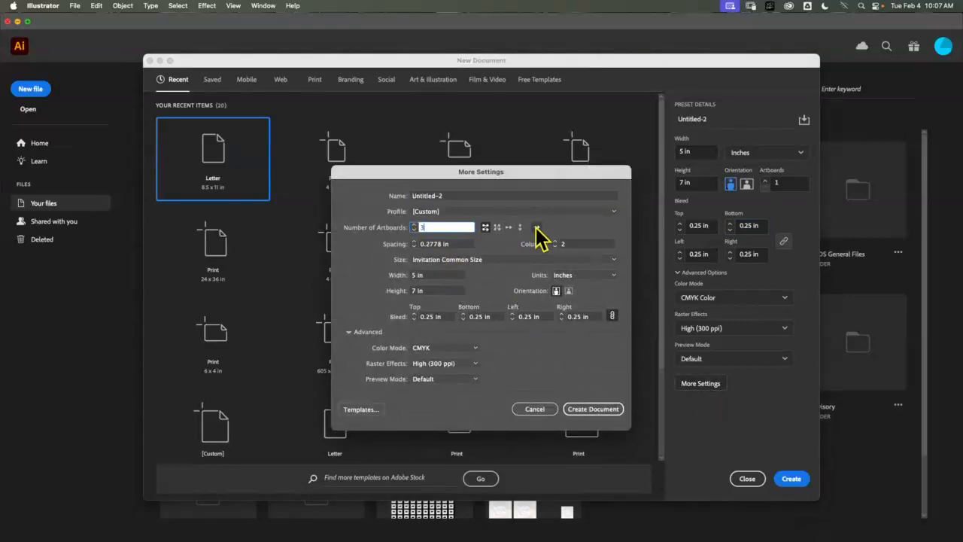
pyautogui.click(508, 227)
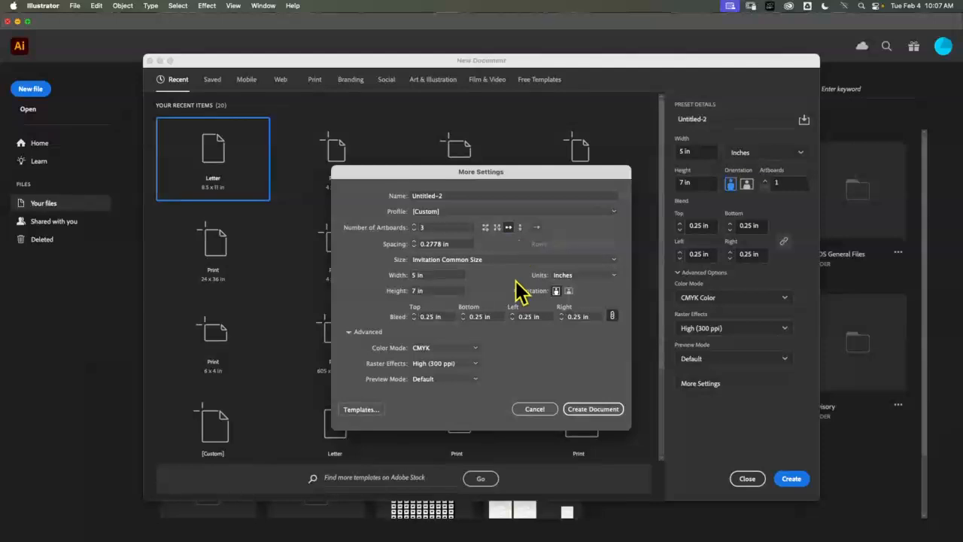
pyautogui.click(436, 245)
pyautogui.write('1')
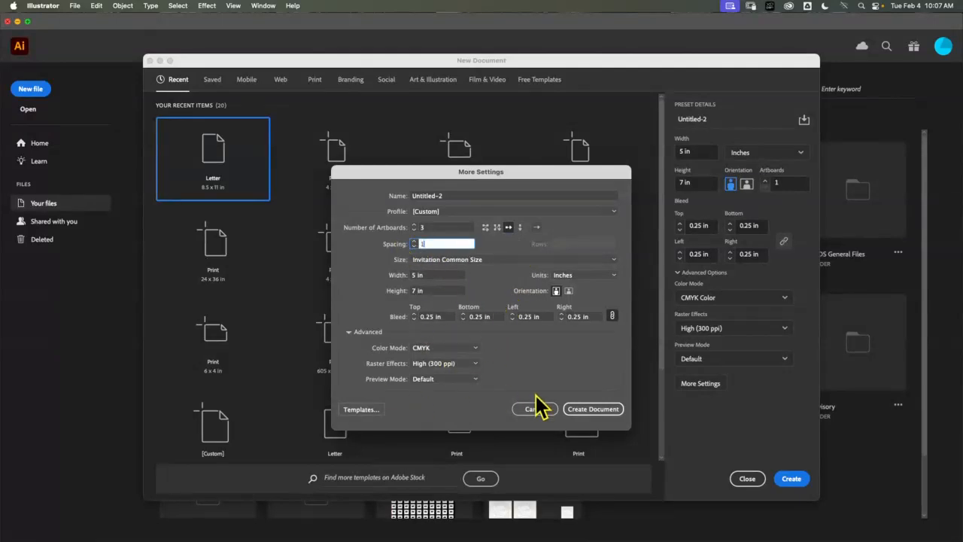
pyautogui.click(593, 410)
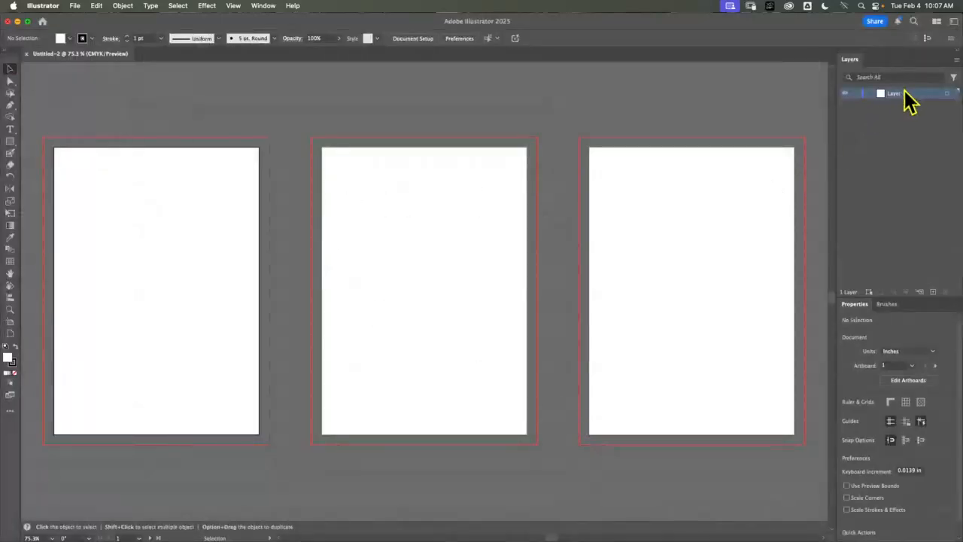
# Rename the document's only layer as Margin
pyautogui.doubleClick(906, 94)
pyautogui.write('Mai')
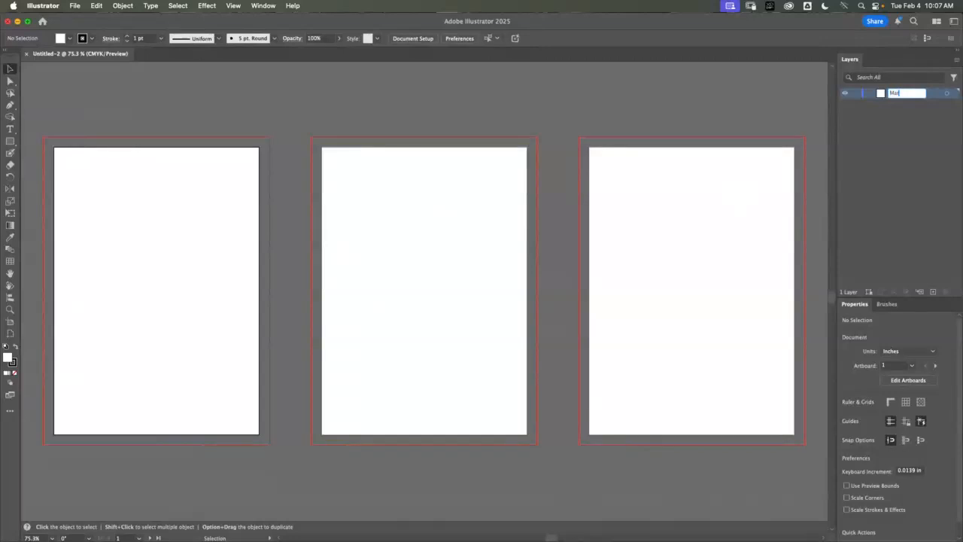
pyautogui.write('gin')
pyautogui.press('Return')
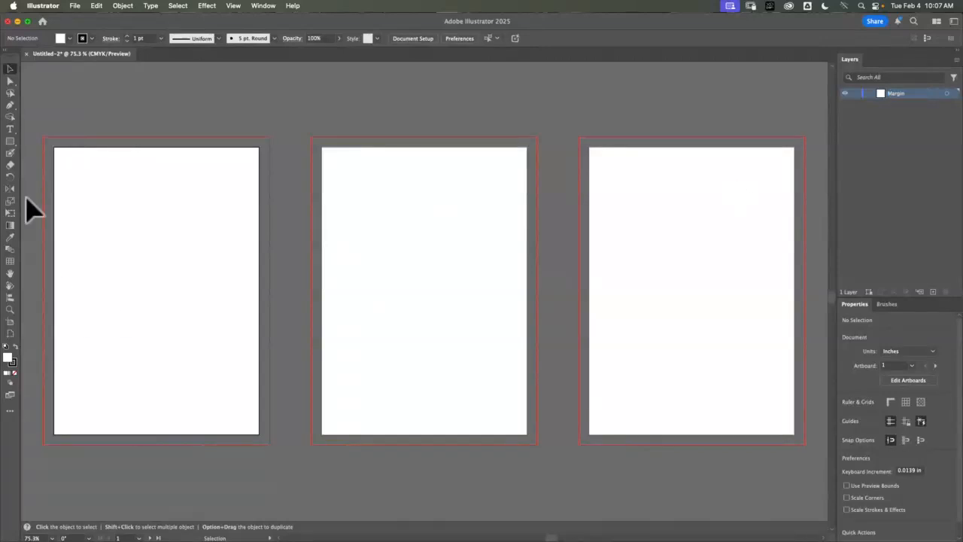
# Draw a rectangle about 4.18 in wide and 6.21 in tall inside the first artboard
pyautogui.click(10, 141)
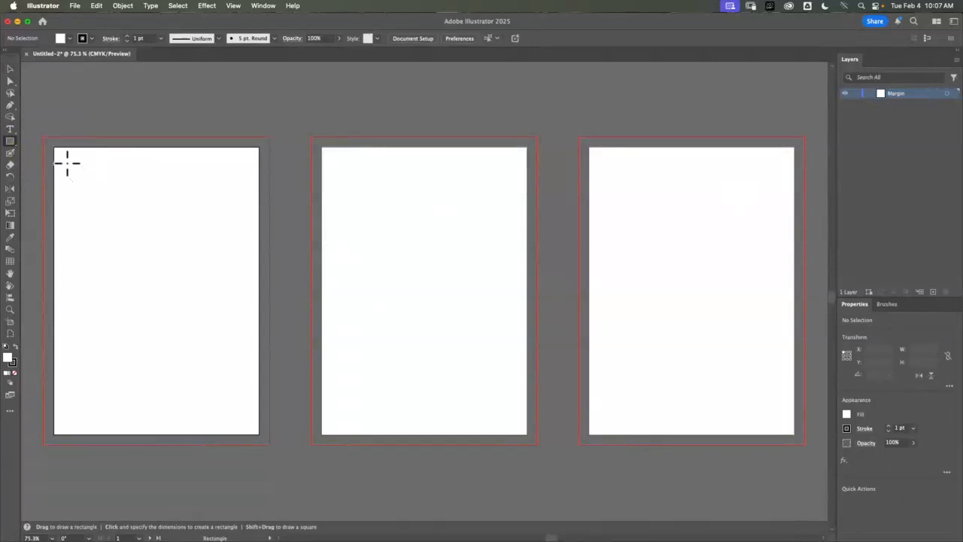
pyautogui.moveTo(67, 162); pyautogui.dragTo(239, 417)
pyautogui.click(10, 69)
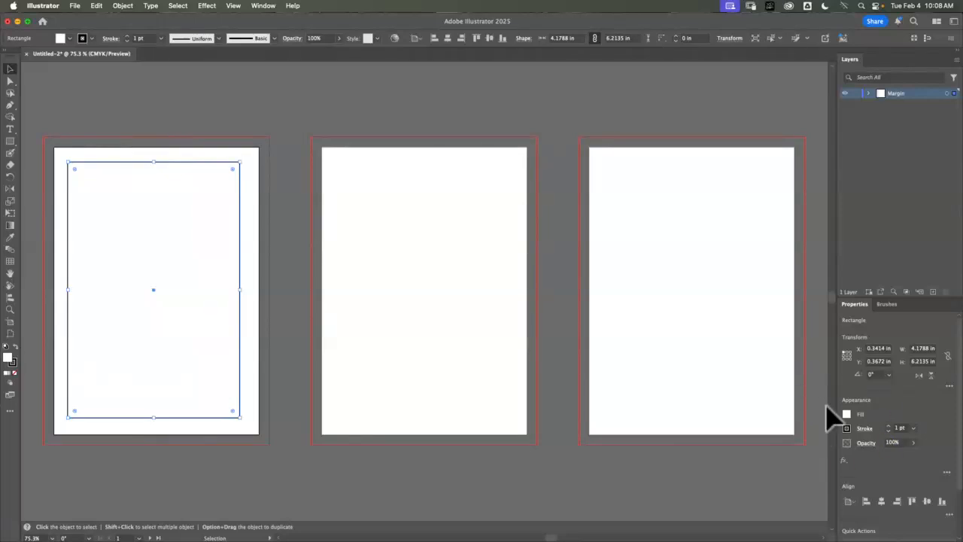
# Remove the fill from the rectangle on the first artboard and give it a magenta stroke
pyautogui.click(847, 415)
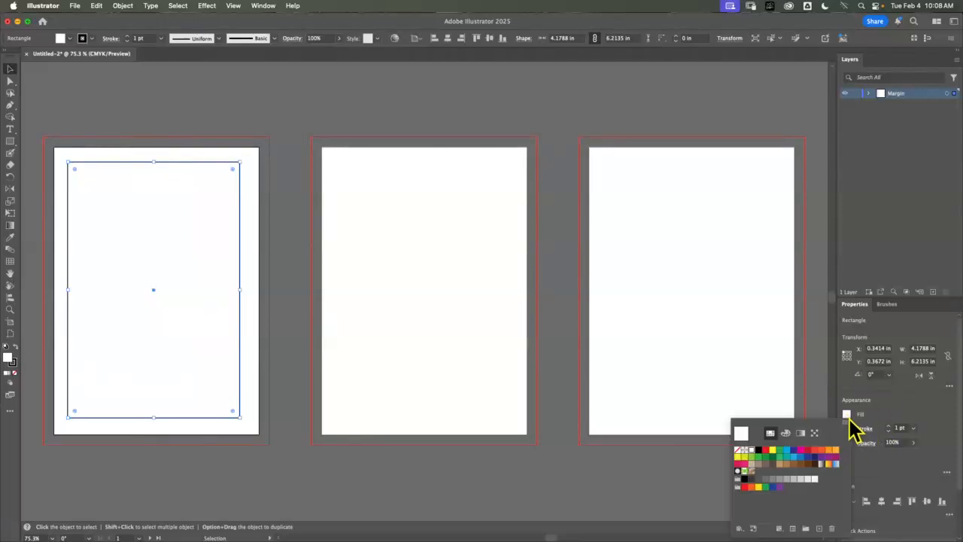
pyautogui.click(738, 450)
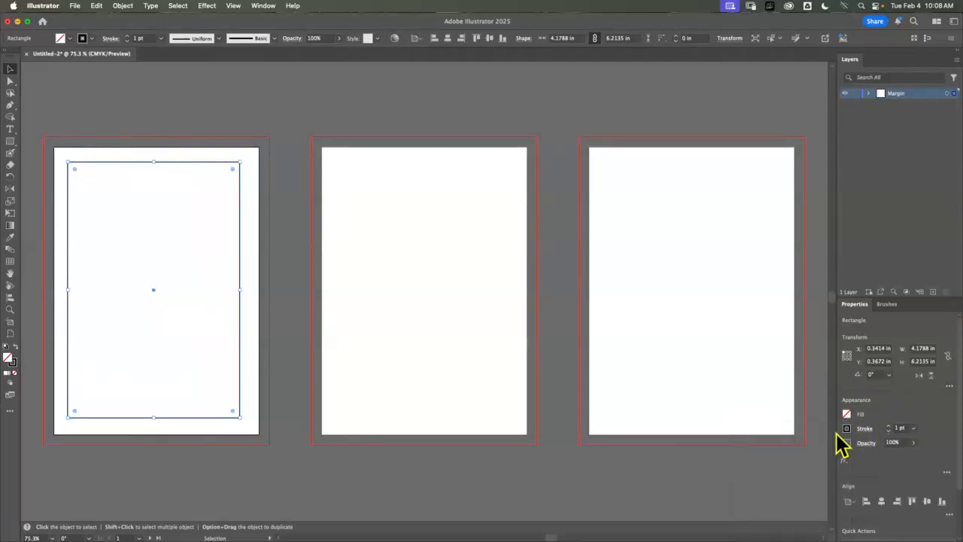
pyautogui.click(846, 429)
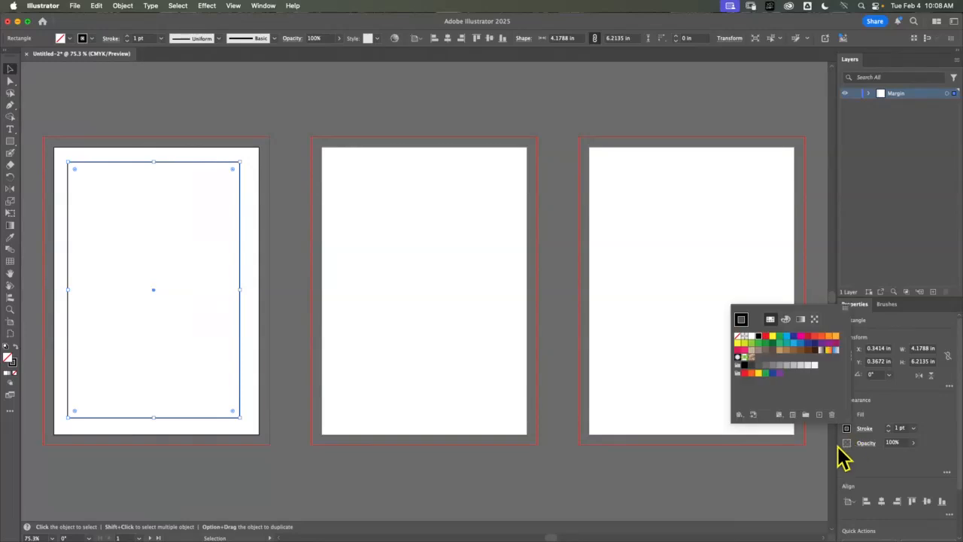
pyautogui.click(801, 336)
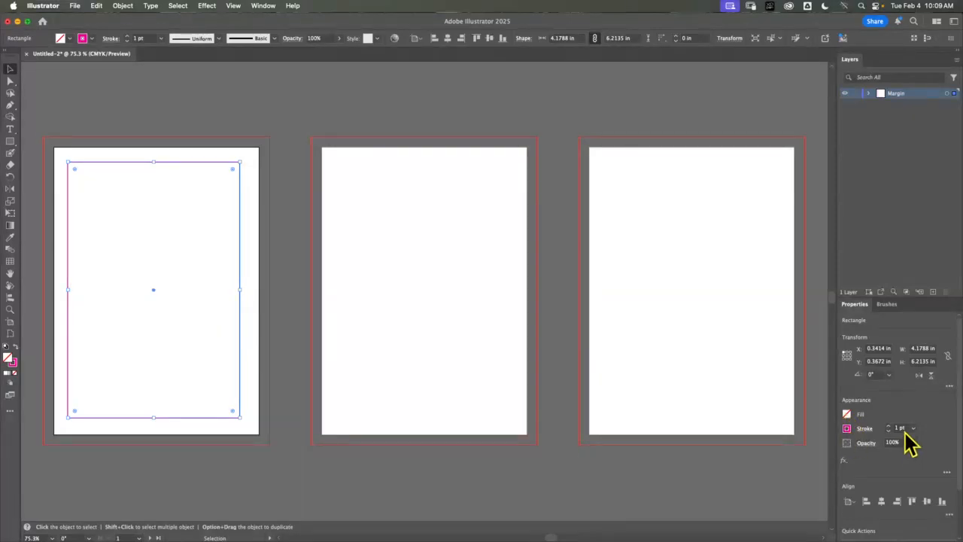
# Set the margin rectangle's width to 4.5 in and its height to 6.5 in
pyautogui.click(925, 348)
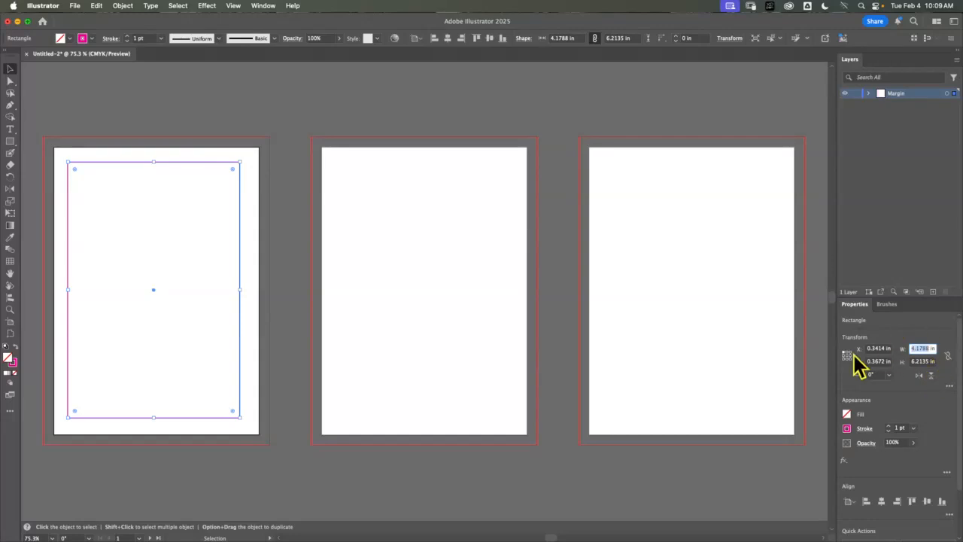
pyautogui.write('4.5')
pyautogui.press('Tab')
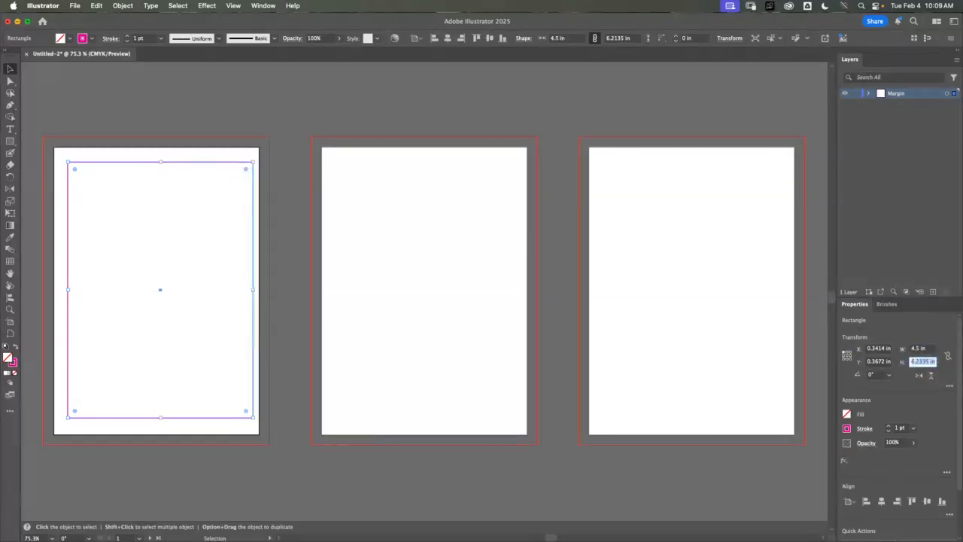
pyautogui.write('6.5')
pyautogui.press('Return')
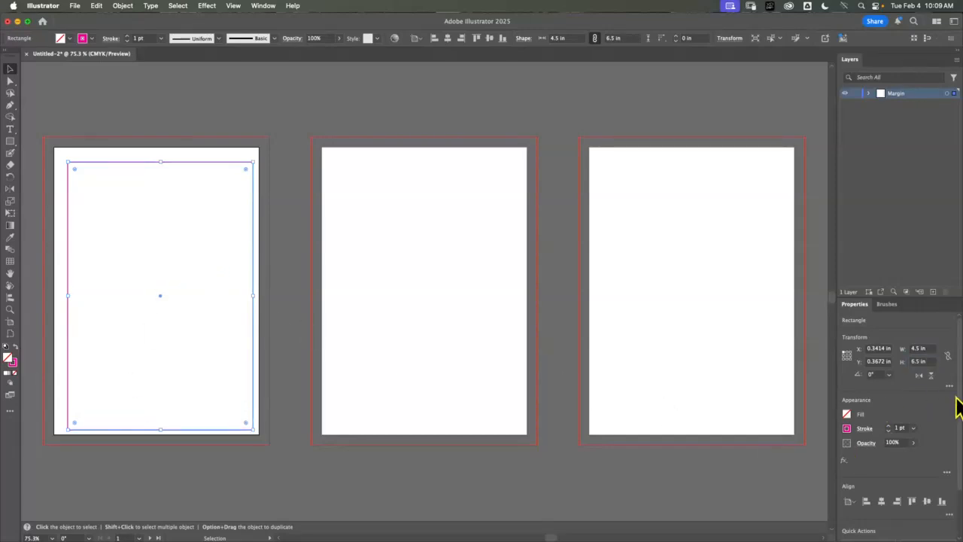
# Center the margin rectangle horizontally and vertically on the first artboard
pyautogui.moveTo(957, 397); pyautogui.dragTo(960, 487)
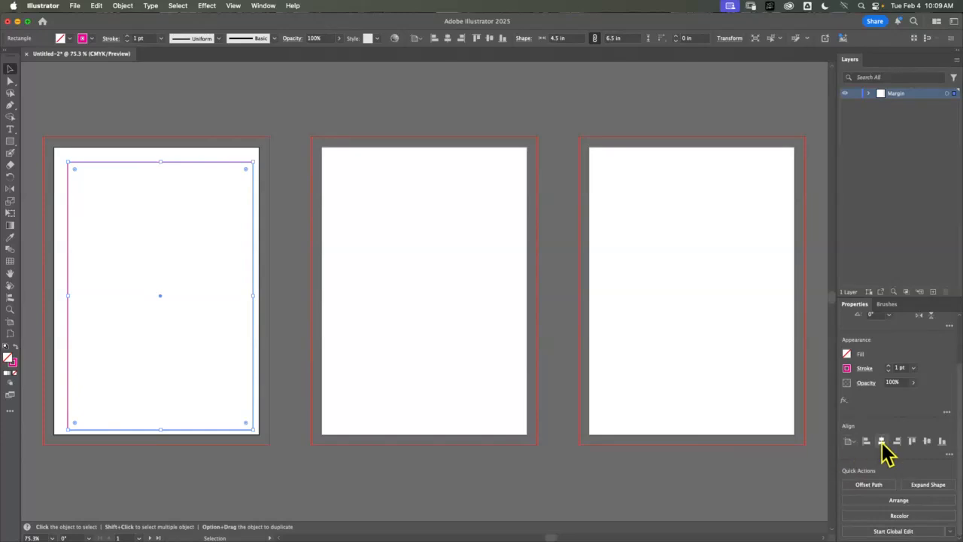
pyautogui.click(882, 442)
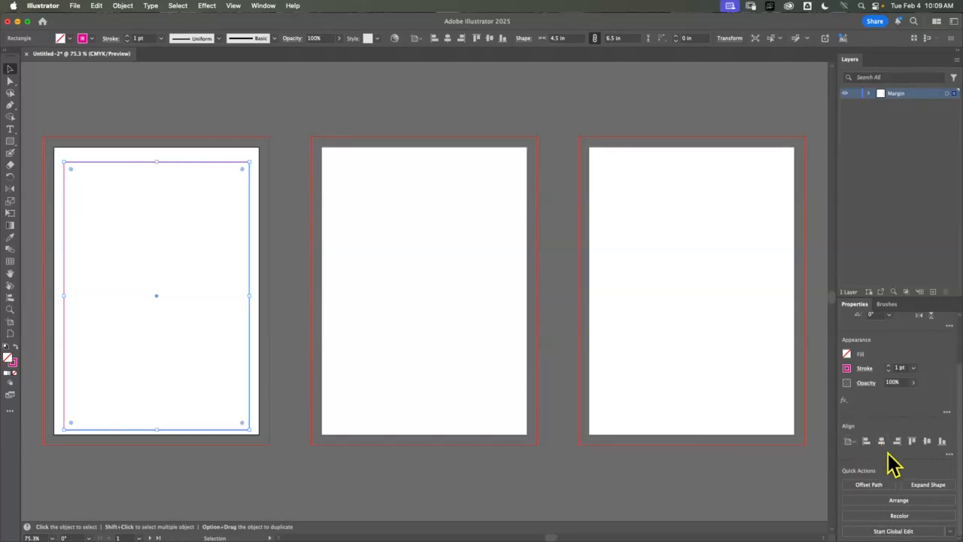
pyautogui.click(927, 441)
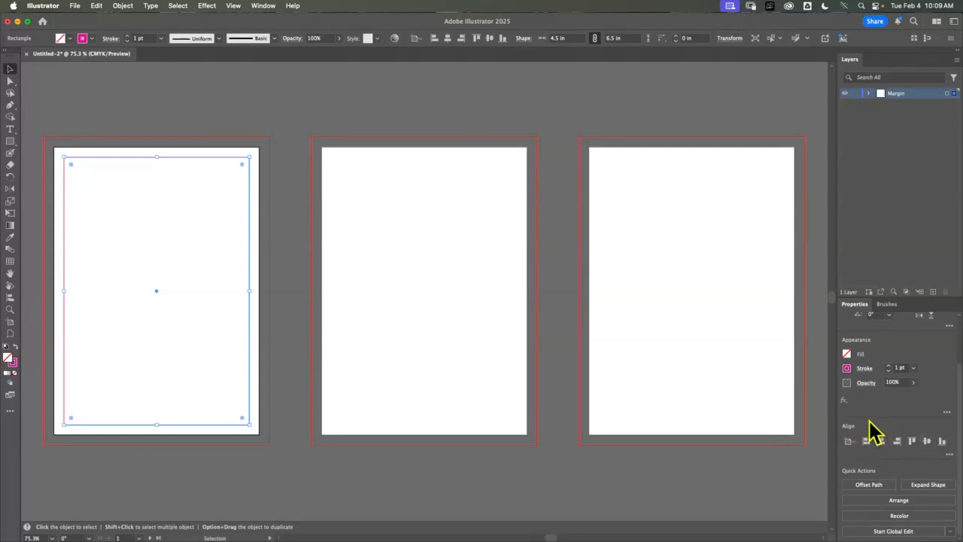
# Open the expanded alignment options for the margin rectangle and check the Align To setting
pyautogui.click(948, 454)
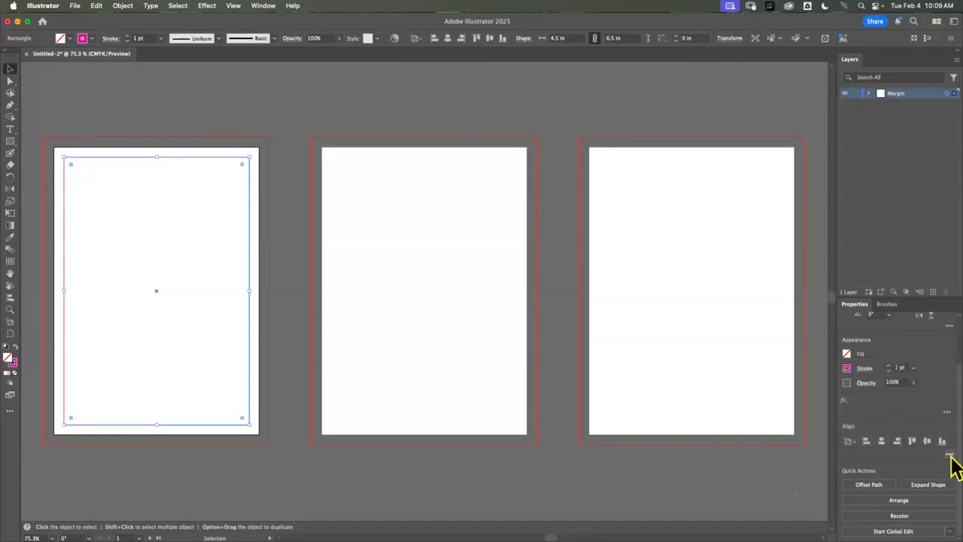
pyautogui.click(947, 413)
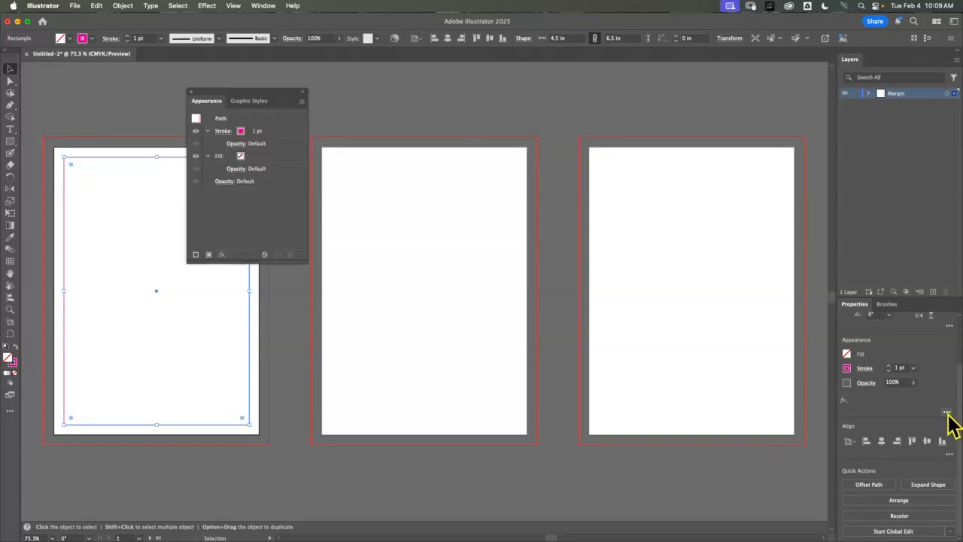
pyautogui.click(191, 94)
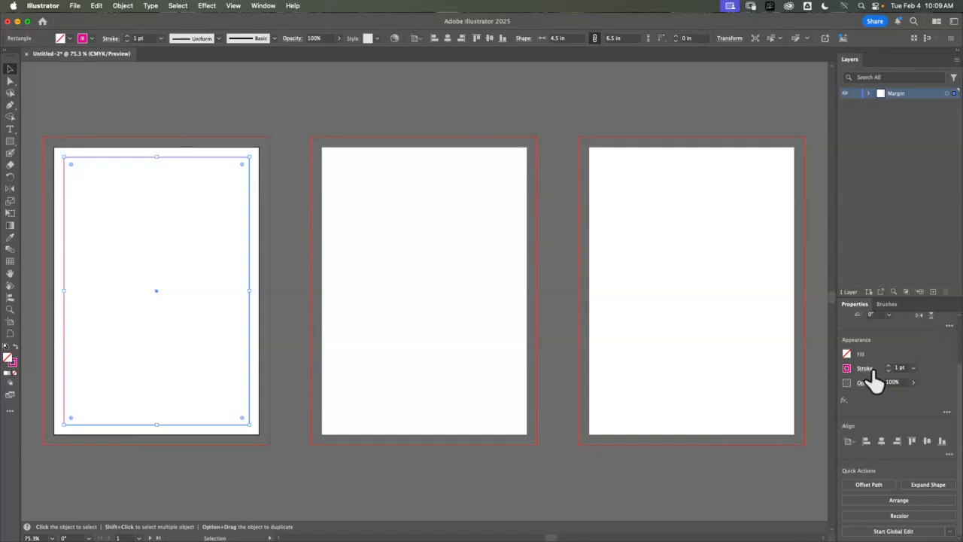
pyautogui.click(950, 326)
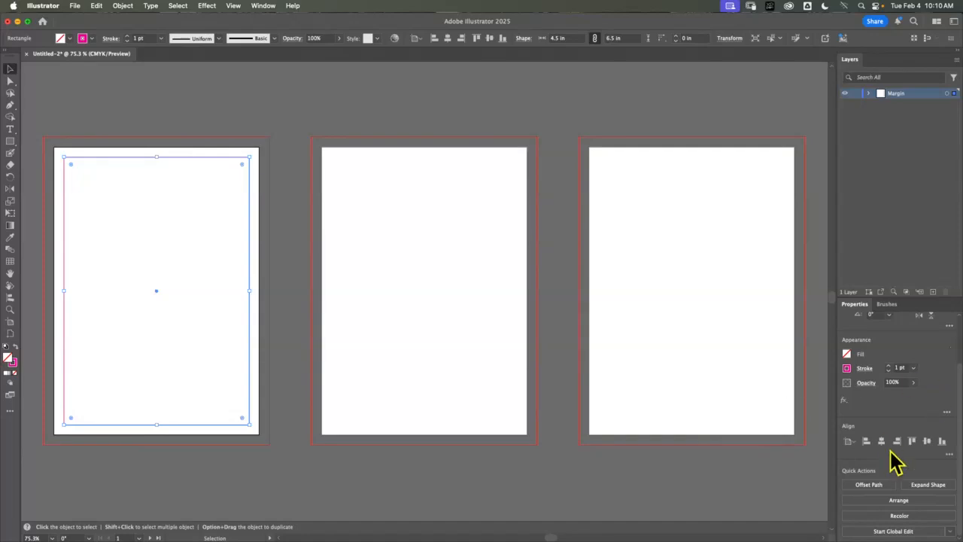
pyautogui.click(947, 454)
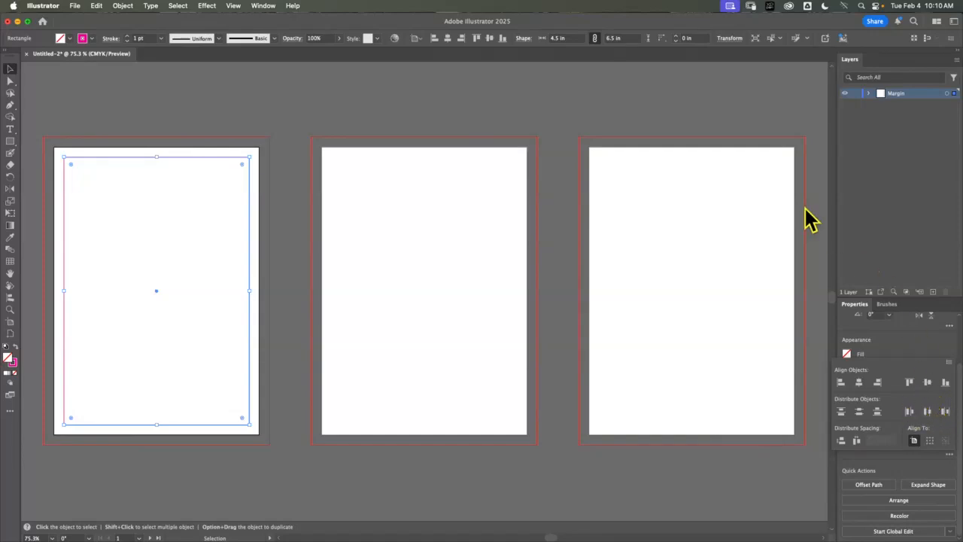
pyautogui.click(949, 454)
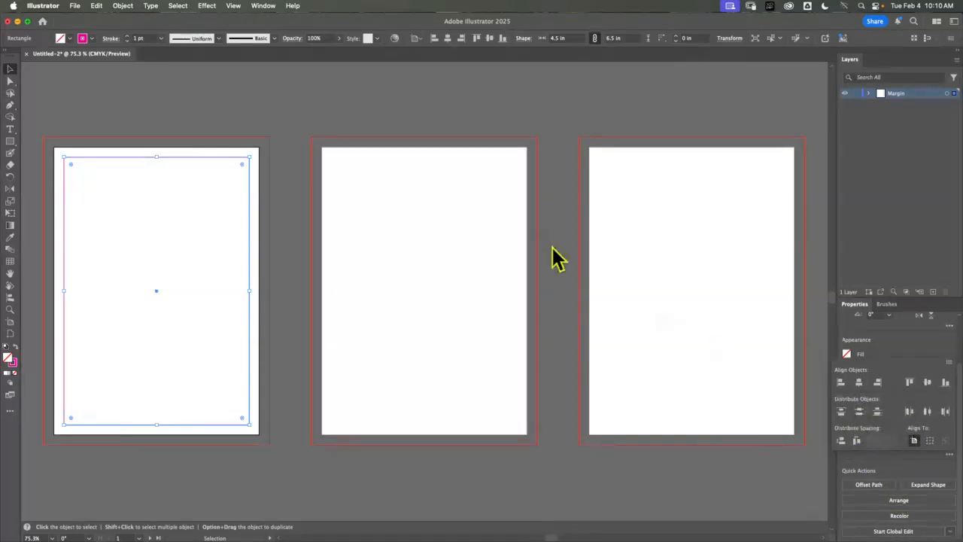
# Copy the magenta margin rectangle and paste it in the same position on all artboards
pyautogui.click(283, 131)
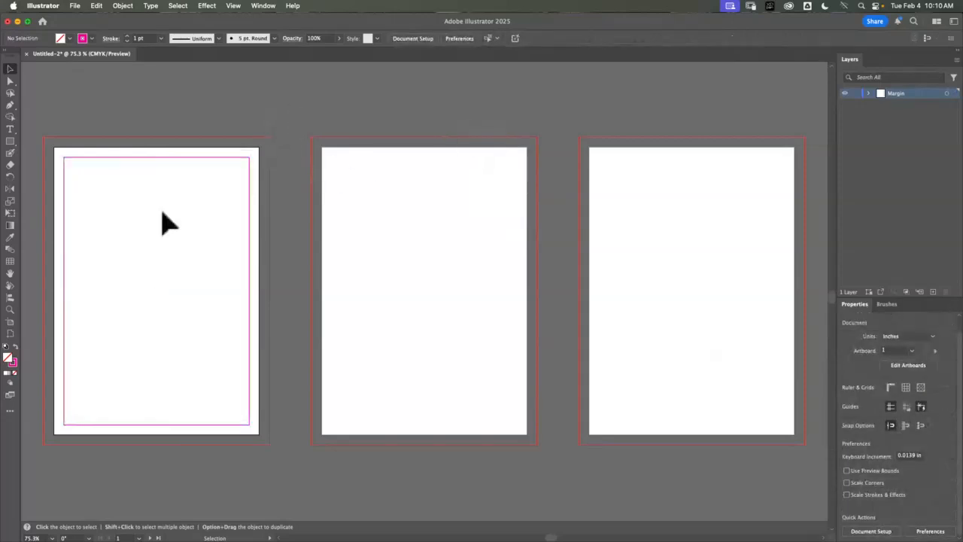
pyautogui.press('super+a')
pyautogui.click(285, 127)
pyautogui.press('super+a')
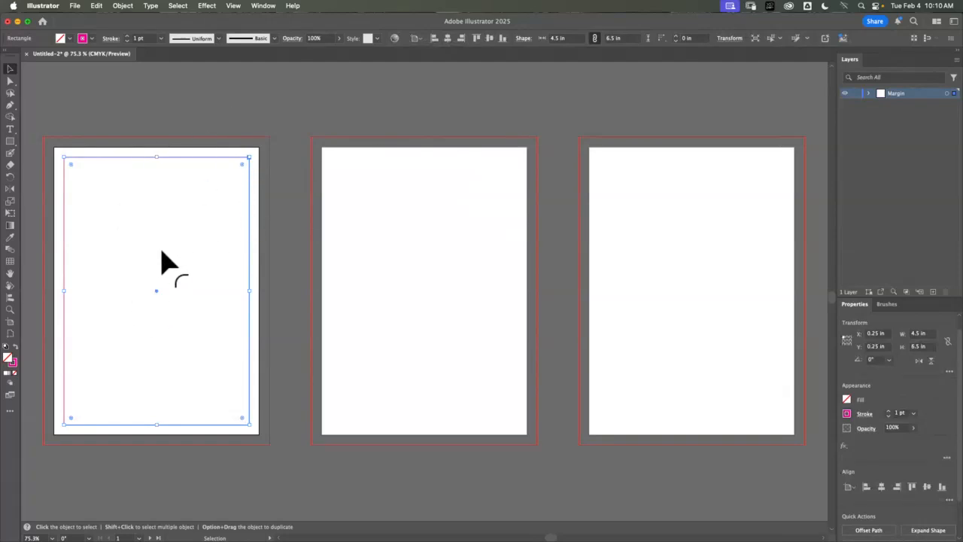
pyautogui.press('a')
pyautogui.press('v')
pyautogui.click(97, 6)
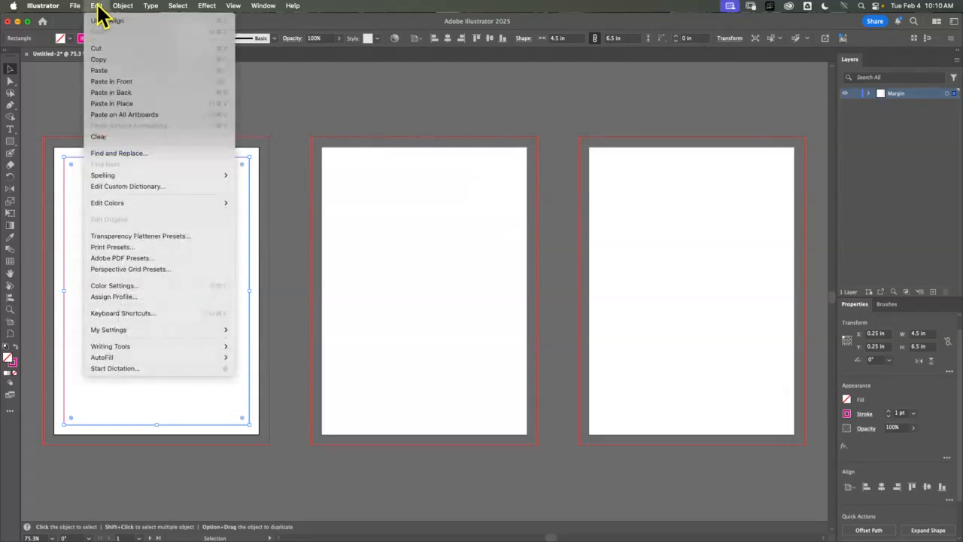
pyautogui.click(127, 114)
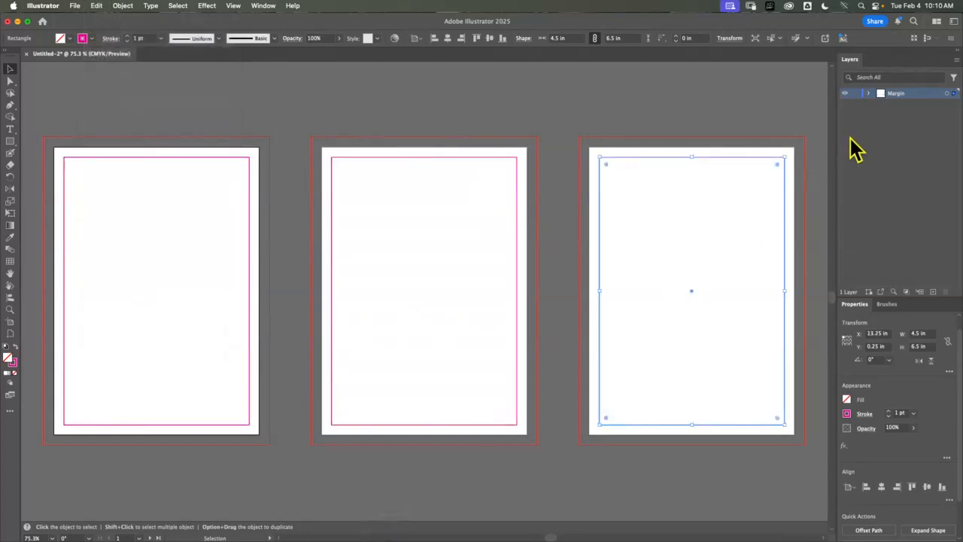
pyautogui.click(125, 110)
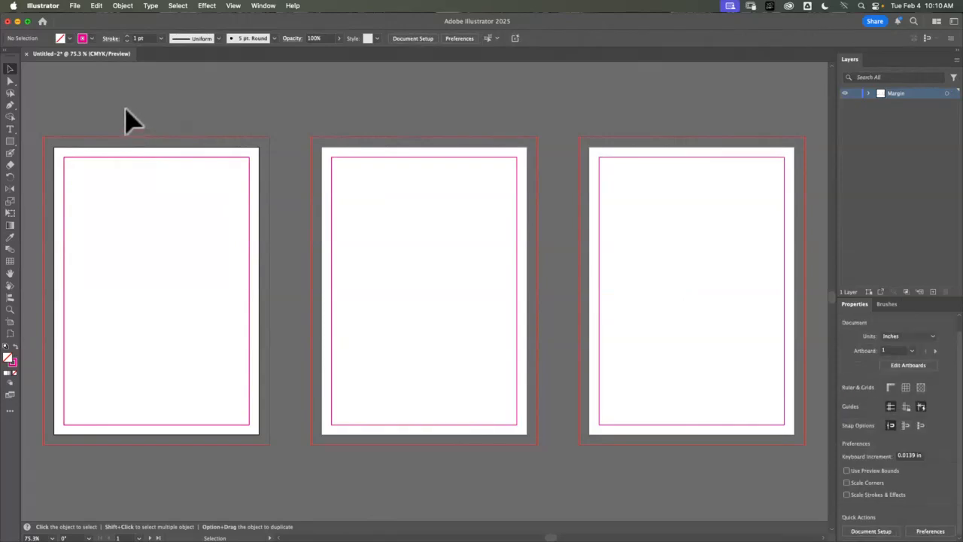
# Show the document rulers and unlock the guides
pyautogui.press('super+r')
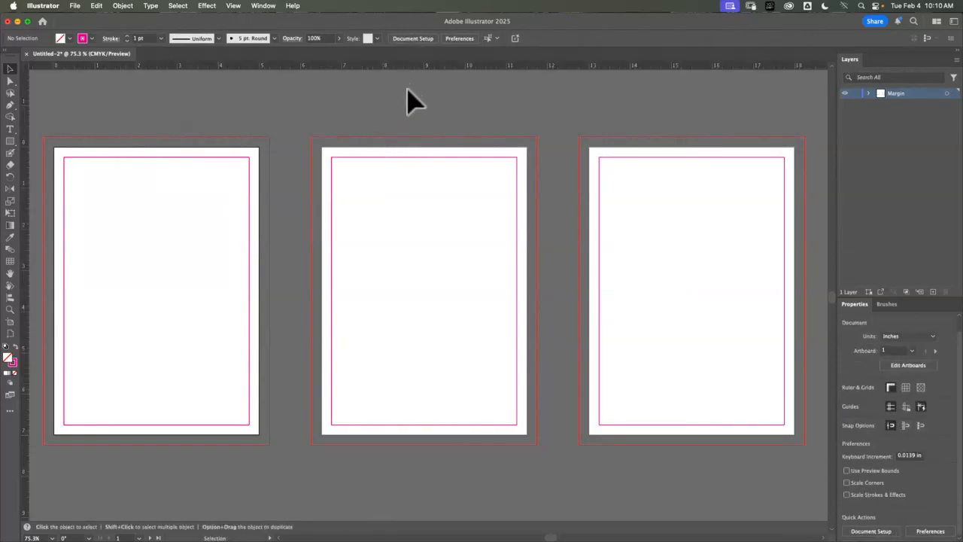
pyautogui.click(233, 6)
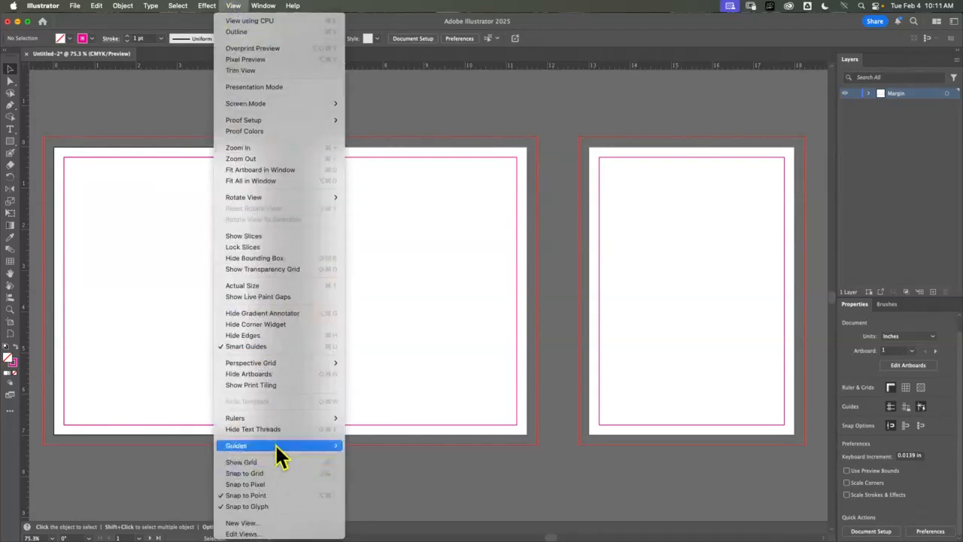
pyautogui.moveTo(275, 444)
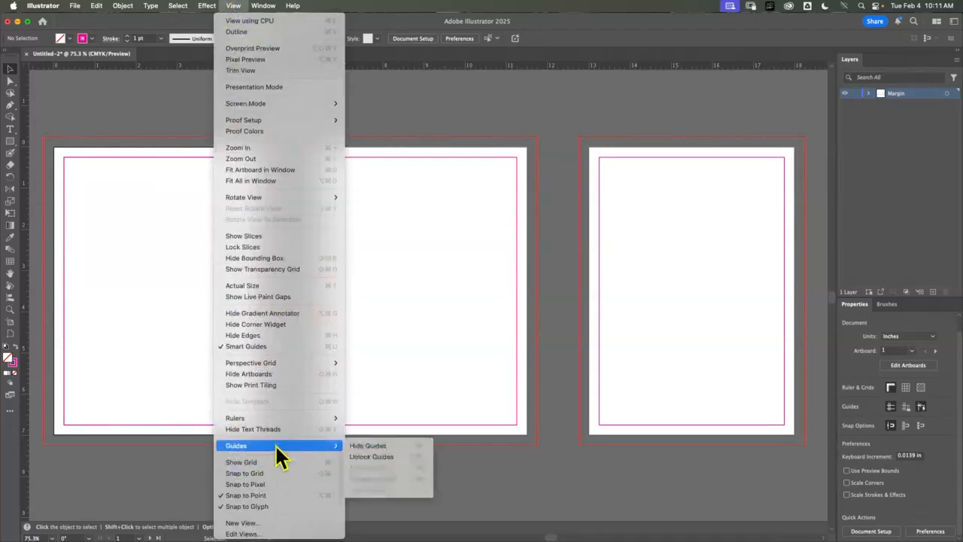
pyautogui.click(379, 456)
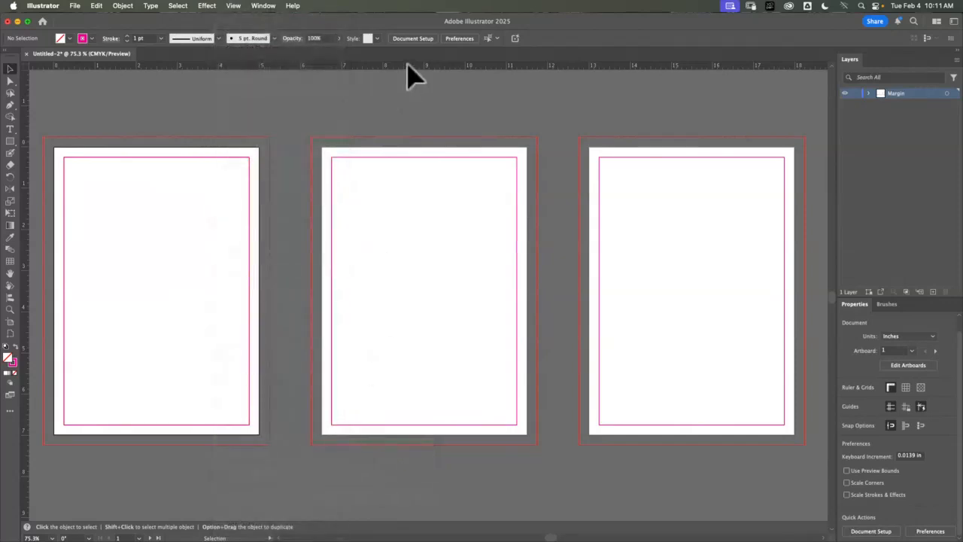
# Add a horizontal ruler guide across the artboards and align it to their vertical center
pyautogui.moveTo(400, 203); pyautogui.dragTo(399, 294)
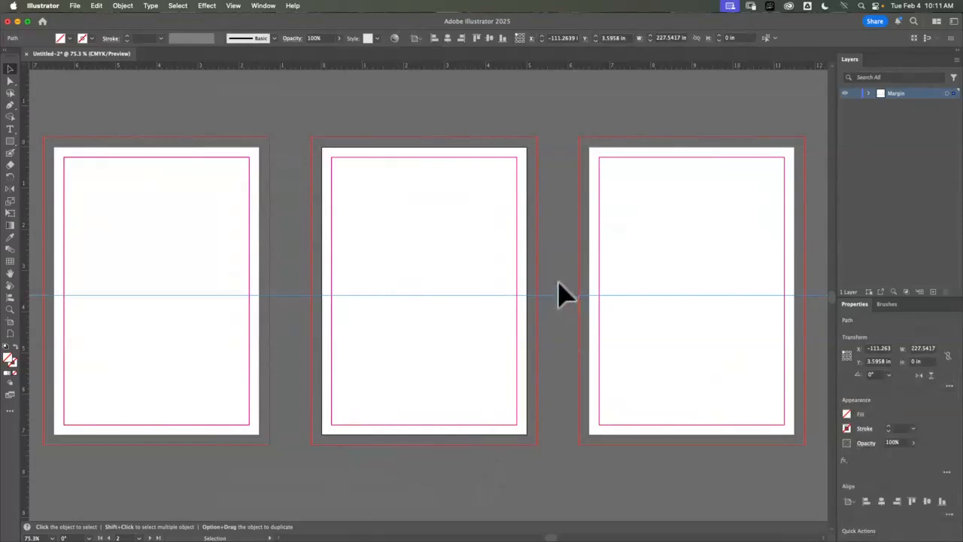
pyautogui.moveTo(551, 295); pyautogui.dragTo(549, 346)
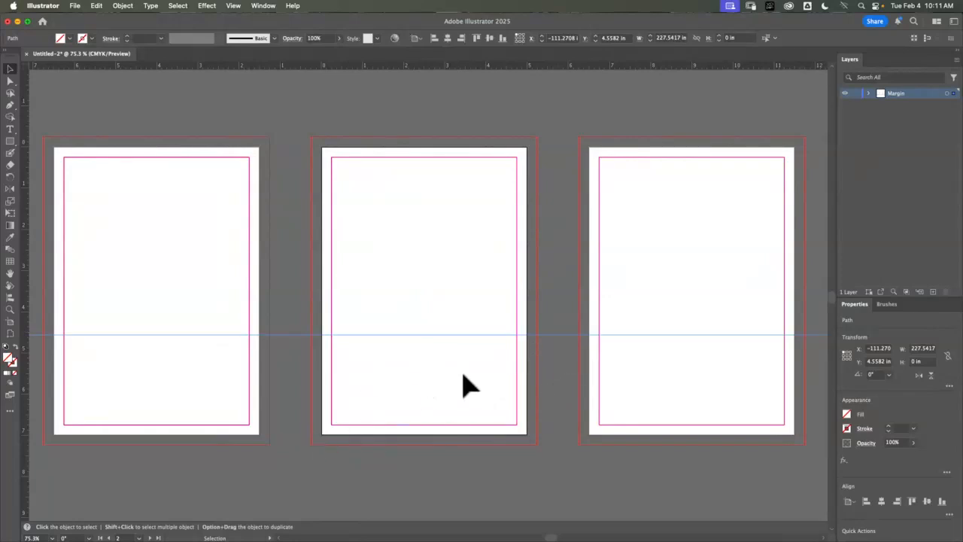
pyautogui.click(928, 501)
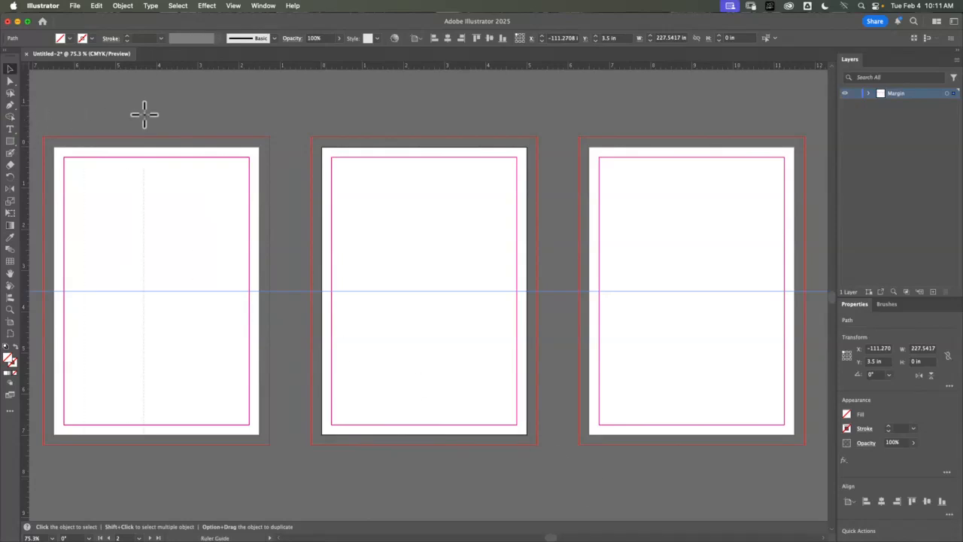
# Place three vertical ruler guides, one crossing each artboard
pyautogui.moveTo(145, 114); pyautogui.dragTo(140, 114)
pyautogui.moveTo(27, 109); pyautogui.dragTo(356, 127)
pyautogui.moveTo(24, 109); pyautogui.dragTo(626, 154)
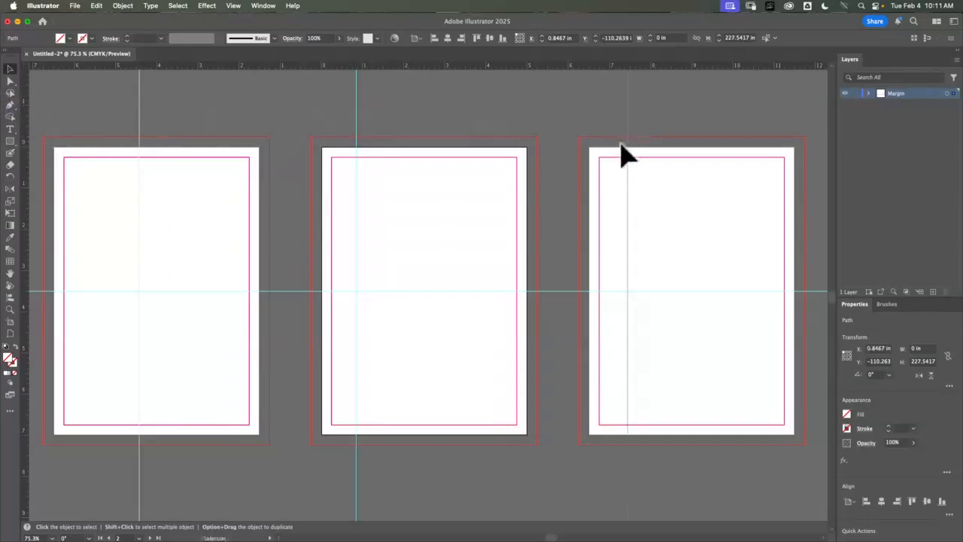
# Make the first artboard active and center its vertical guide horizontally on it
pyautogui.click(191, 157)
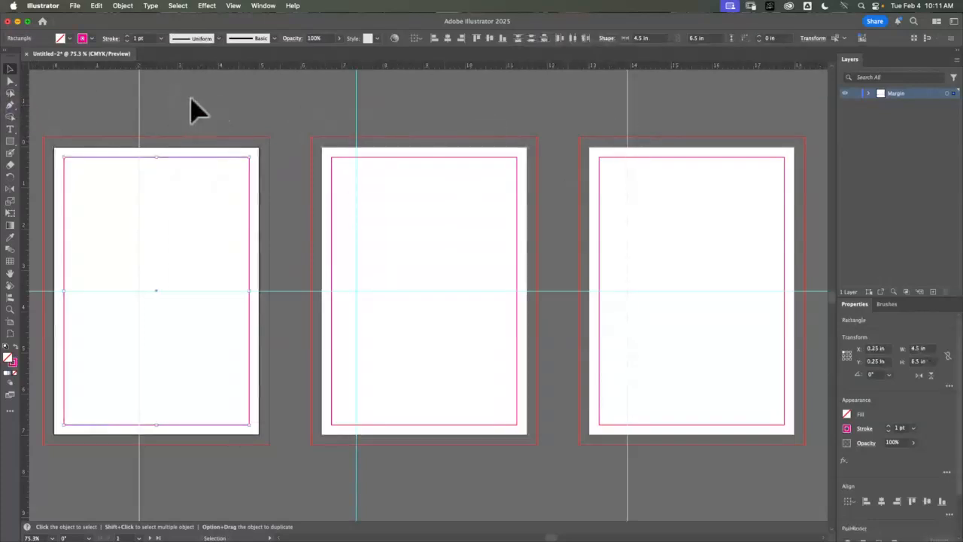
pyautogui.click(140, 113)
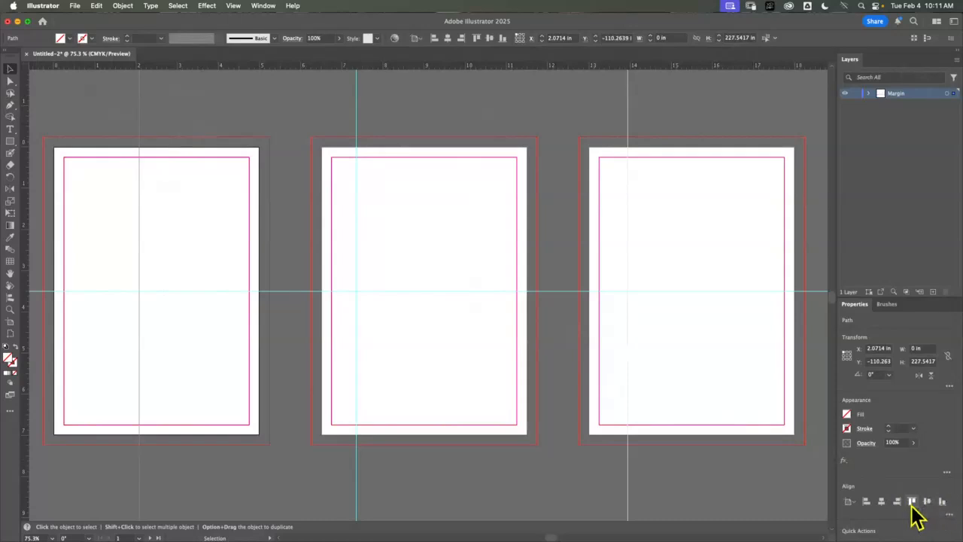
pyautogui.click(881, 501)
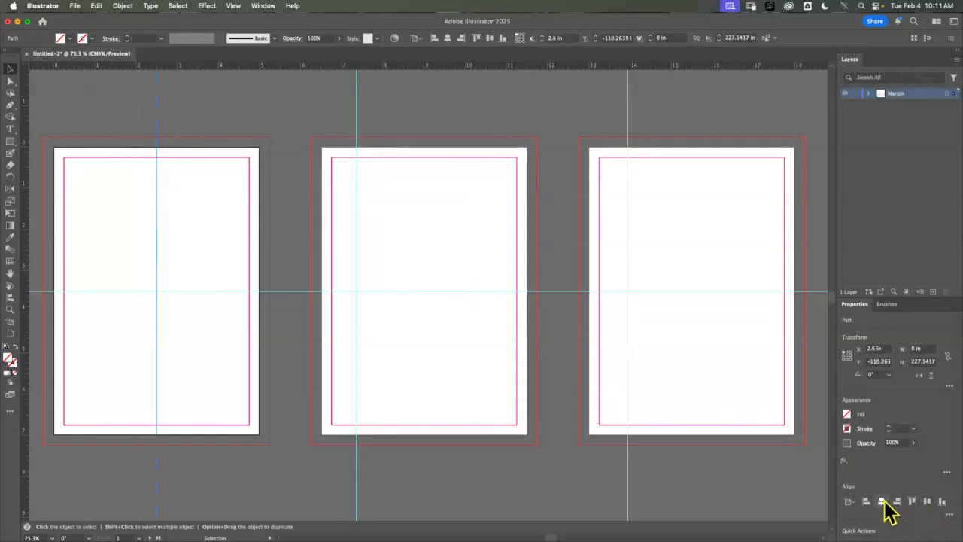
# Try to center the middle artboard's vertical guide horizontally while the first artboard is still active
pyautogui.click(356, 145)
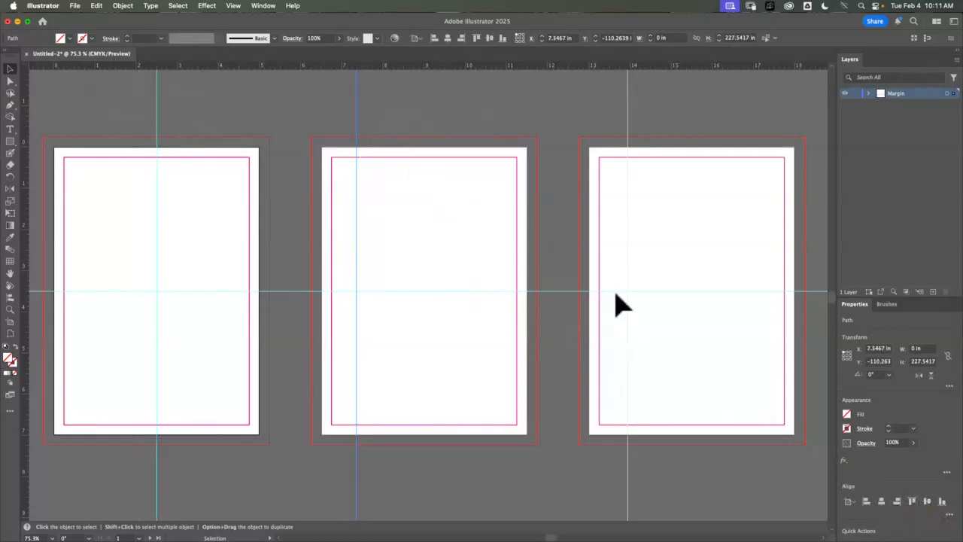
pyautogui.click(882, 501)
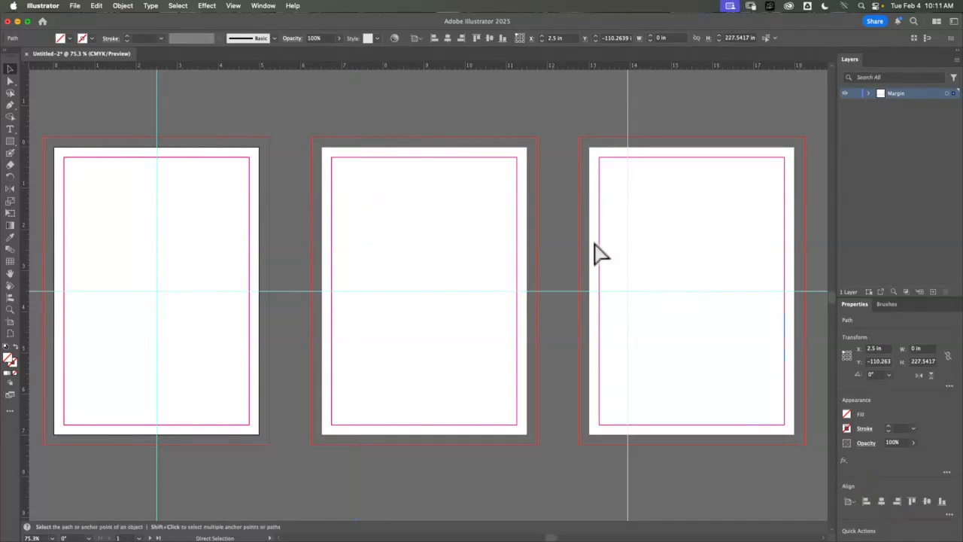
# Make the middle artboard active and center its vertical guide horizontally on it
pyautogui.click(472, 160)
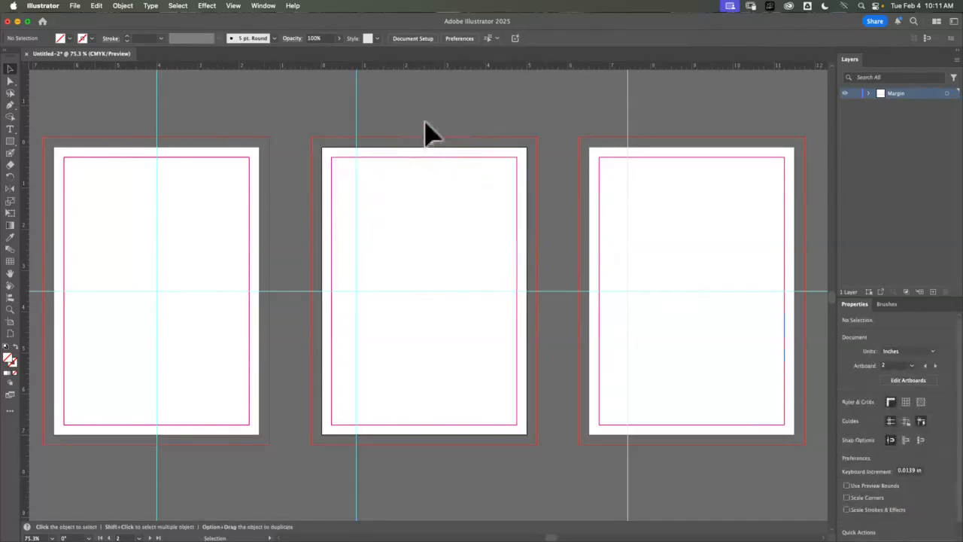
pyautogui.click(357, 127)
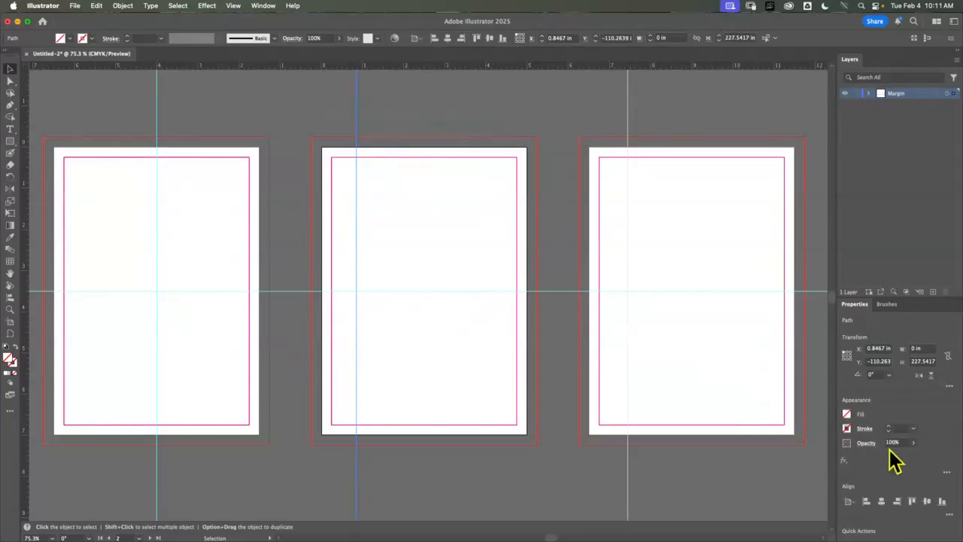
pyautogui.click(881, 501)
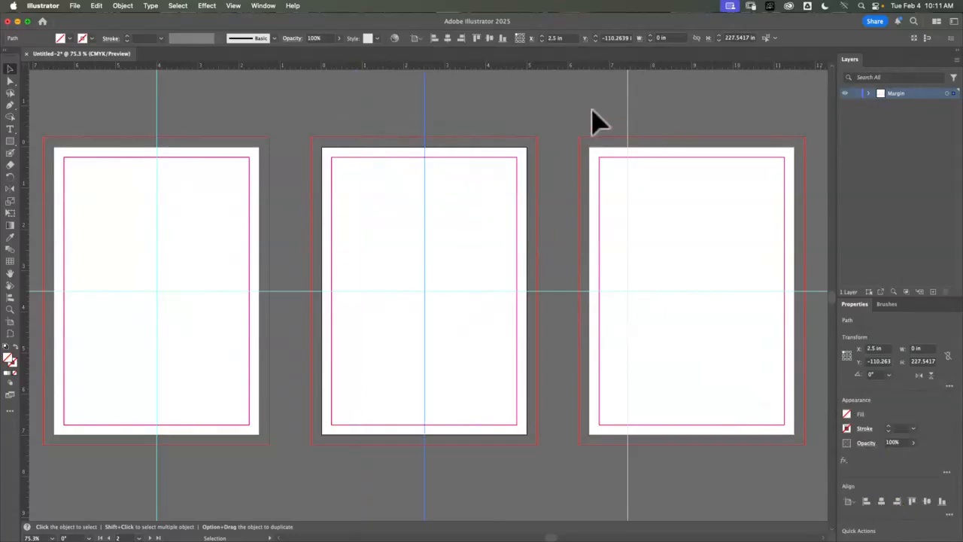
# Make the third artboard active and center its vertical guide horizontally on it
pyautogui.click(617, 172)
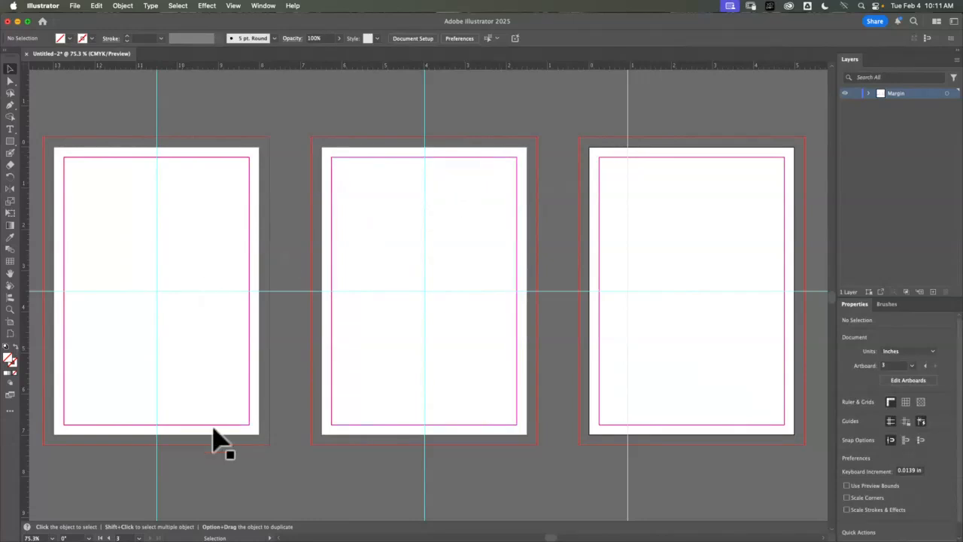
pyautogui.click(9, 309)
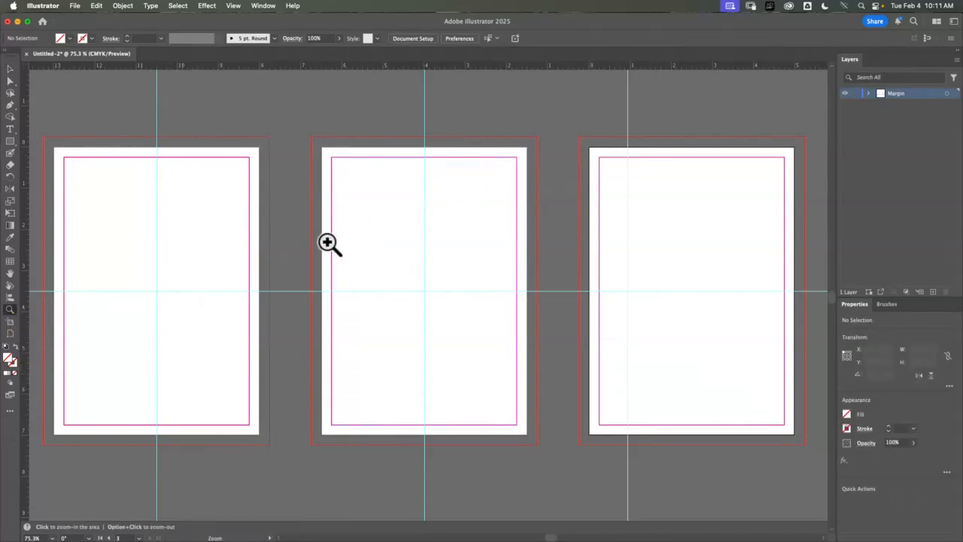
pyautogui.moveTo(567, 129); pyautogui.dragTo(759, 351)
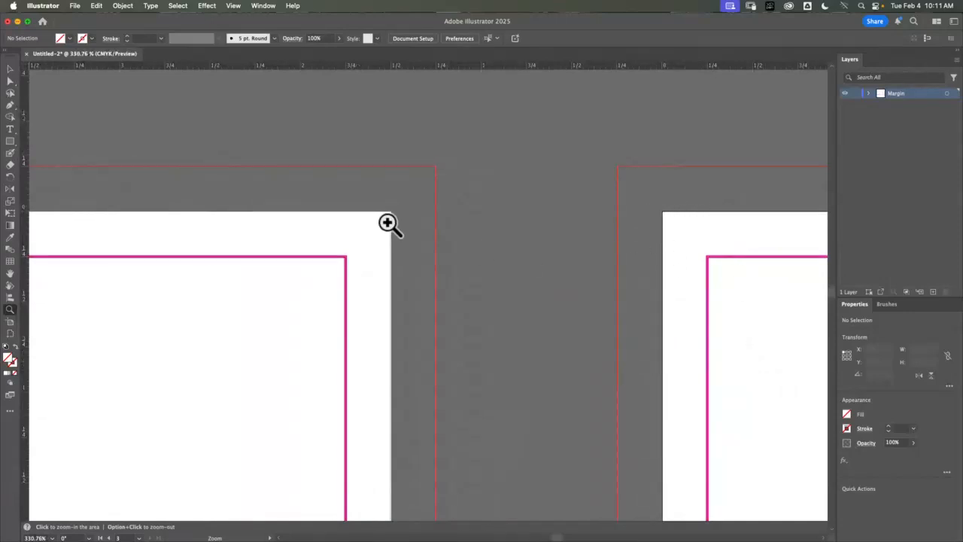
pyautogui.press('super+0')
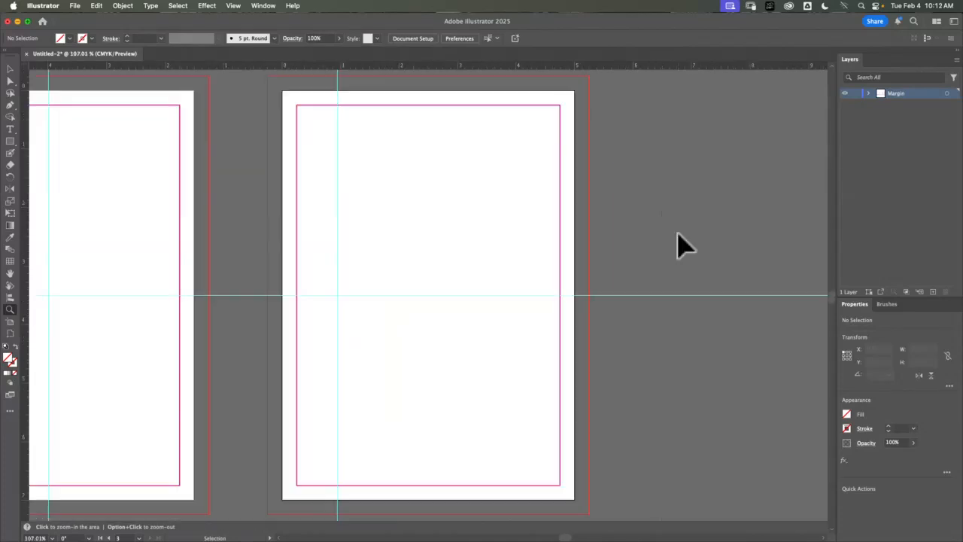
pyautogui.click(10, 70)
pyautogui.click(337, 102)
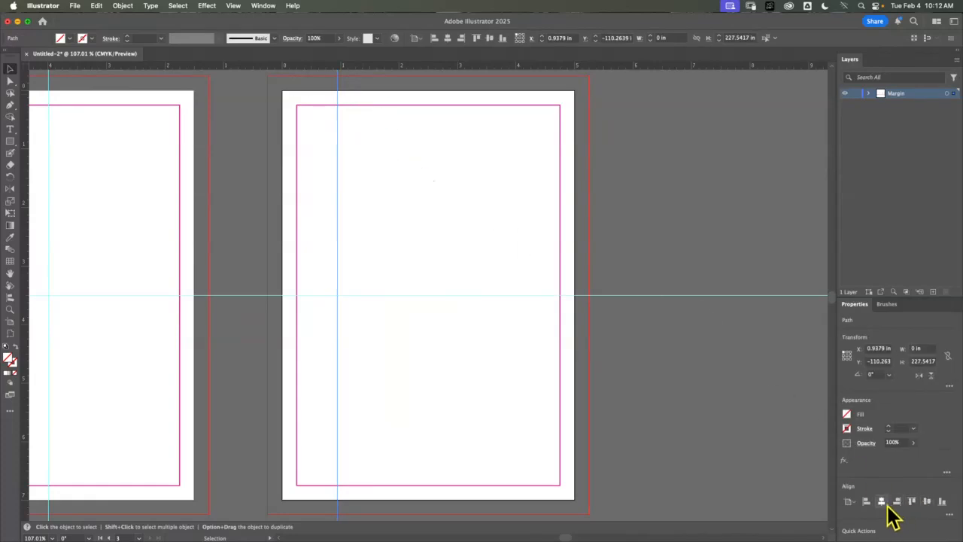
pyautogui.click(883, 500)
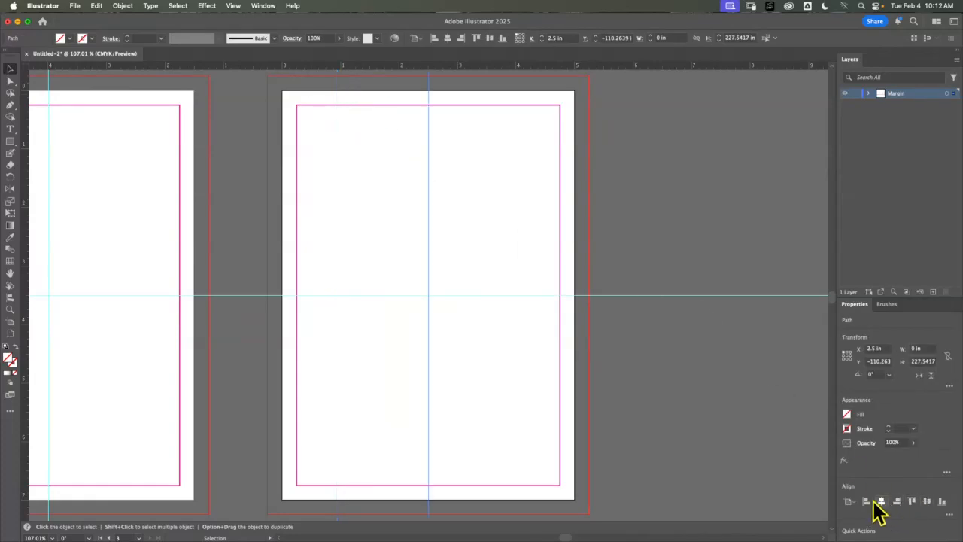
pyautogui.click(700, 418)
# Lock the Margin layer and add a new layer above it
pyautogui.scroll(1, 702, 416)
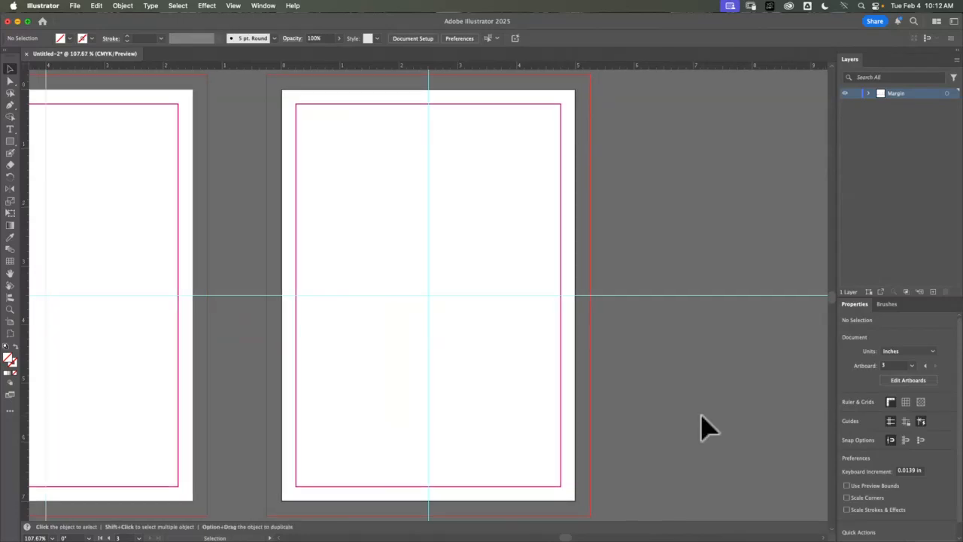
pyautogui.press('super+minus')
pyautogui.press('super+minus')
pyautogui.press('super+minus')
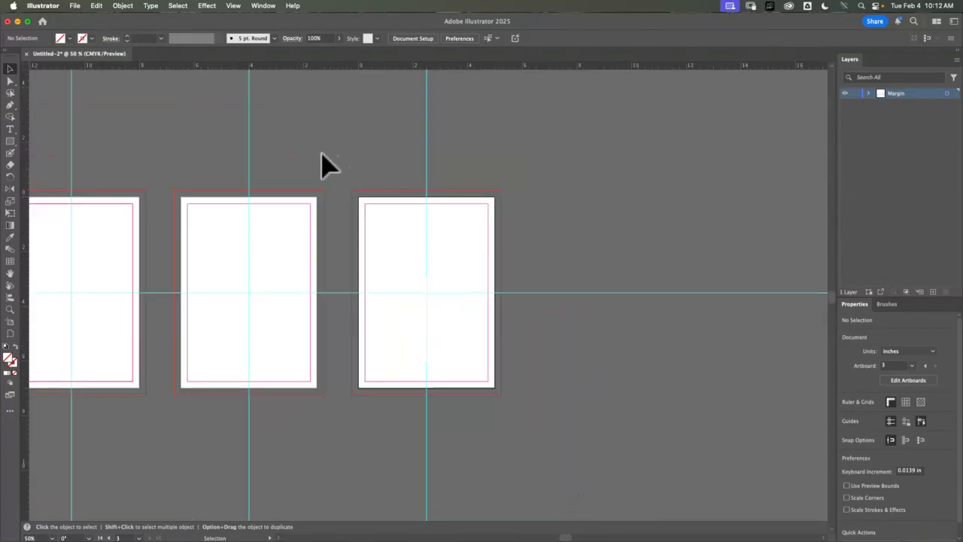
pyautogui.press('space')
pyautogui.moveTo(320, 142); pyautogui.dragTo(488, 126)
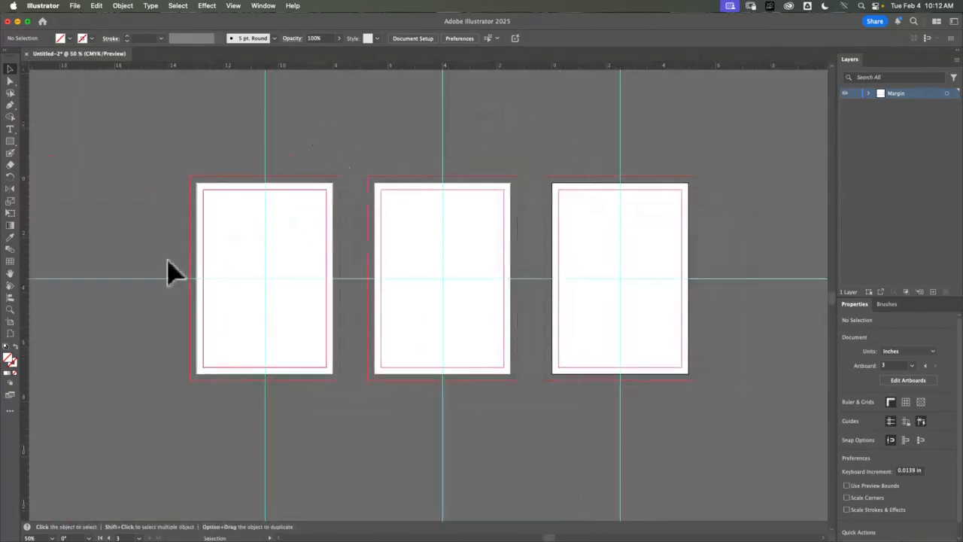
pyautogui.press('a')
pyautogui.press('super+equal')
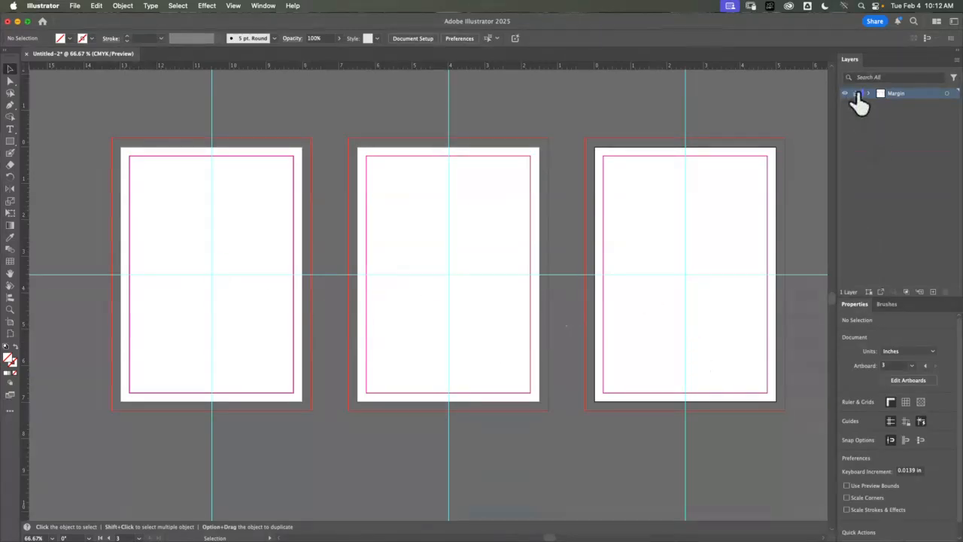
pyautogui.click(933, 291)
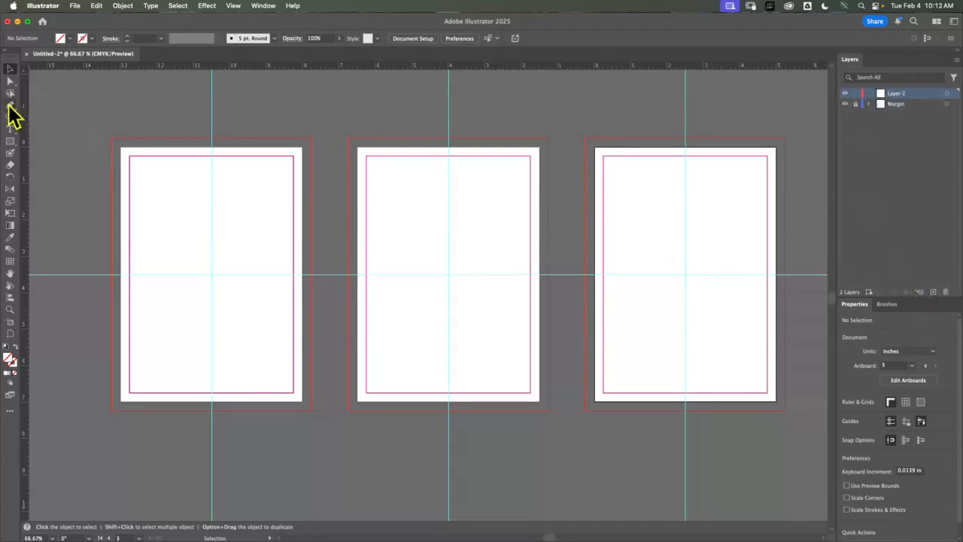
# Draw a rectangle from the first artboard's upper-left corner and set its size to 5 in wide by 7 in high
pyautogui.click(11, 141)
pyautogui.moveTo(120, 147); pyautogui.dragTo(301, 401)
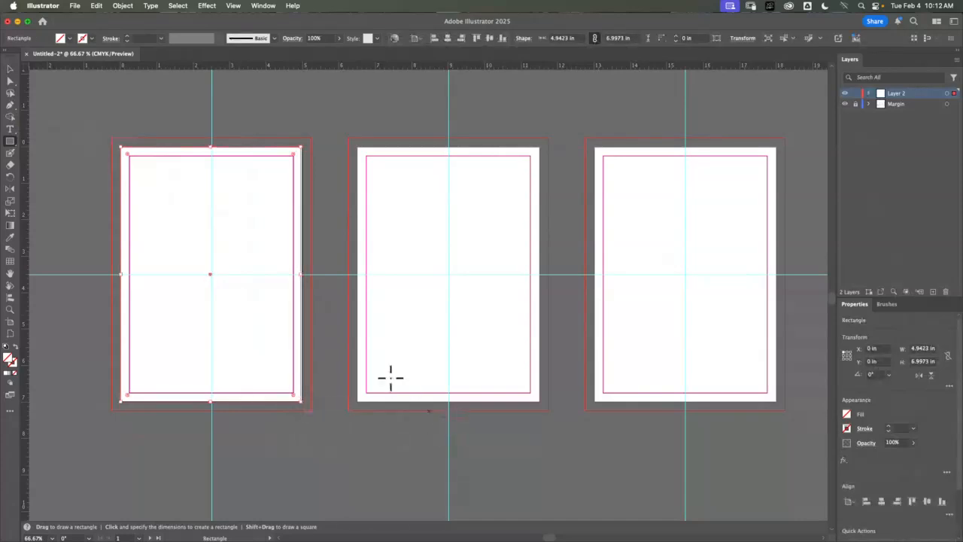
pyautogui.click(928, 351)
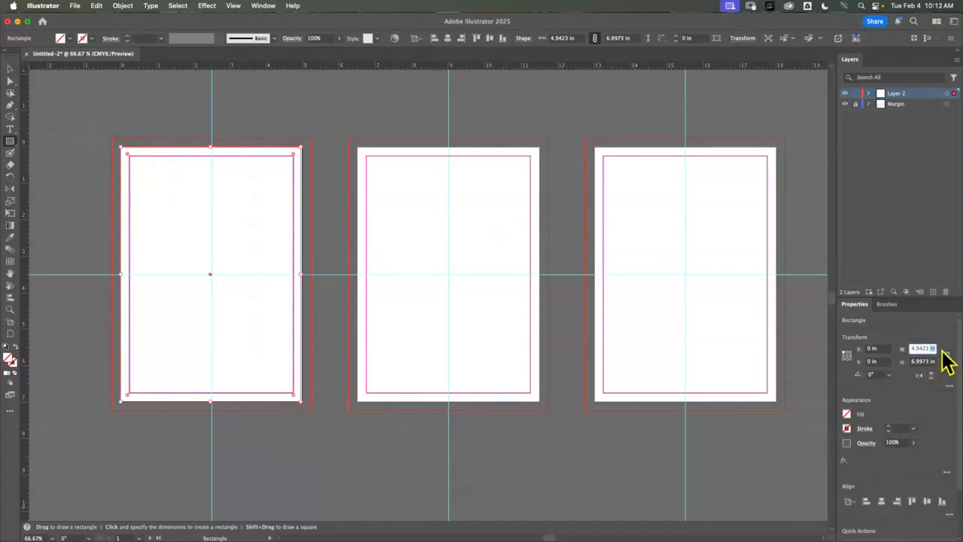
pyautogui.click(930, 346)
pyautogui.press('Tab')
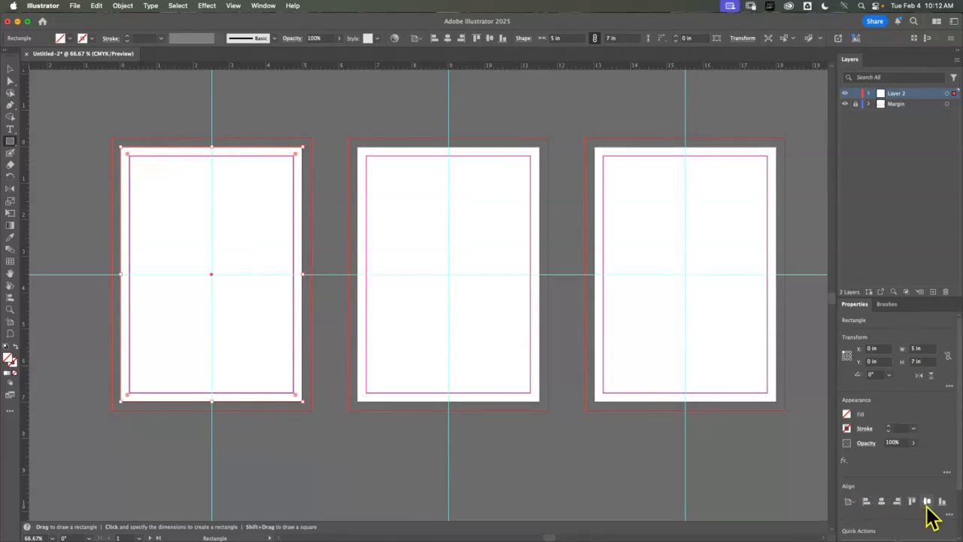
# Apply the Crop Marks effect to the 5 x 7 in rectangle on the first artboard
pyautogui.click(844, 461)
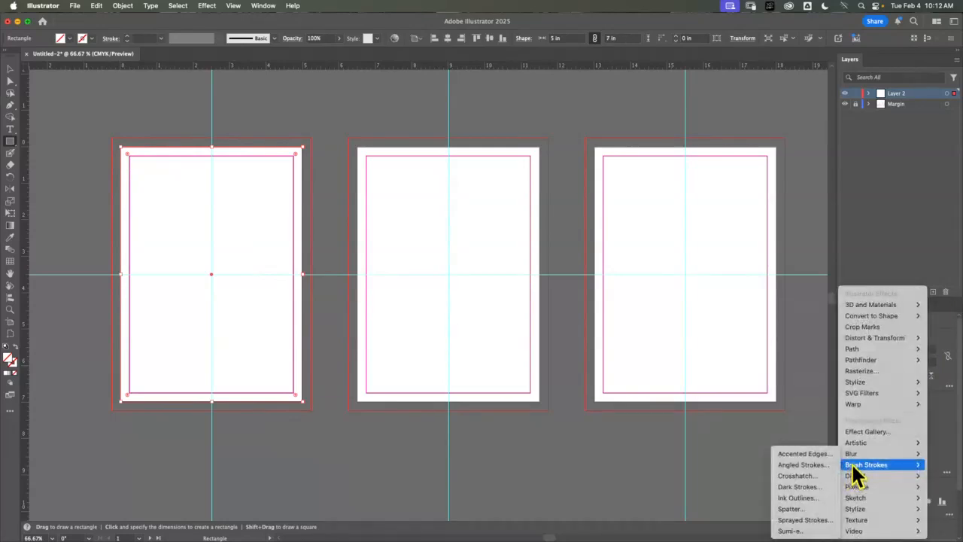
pyautogui.click(946, 446)
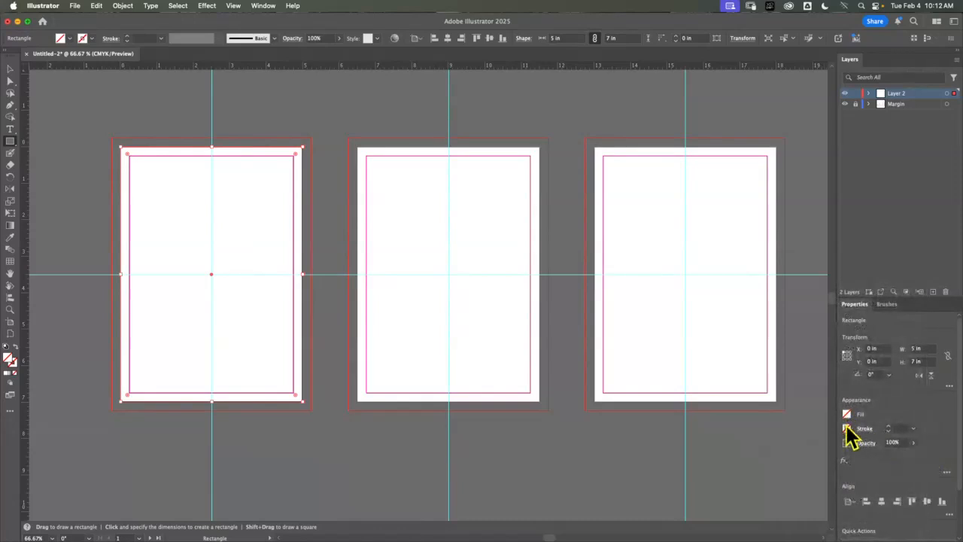
pyautogui.click(844, 460)
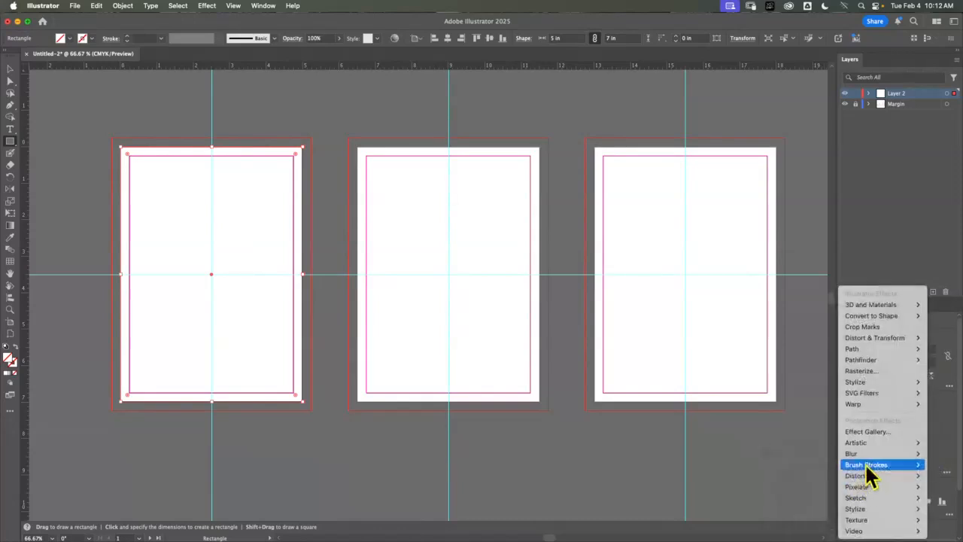
pyautogui.click(907, 328)
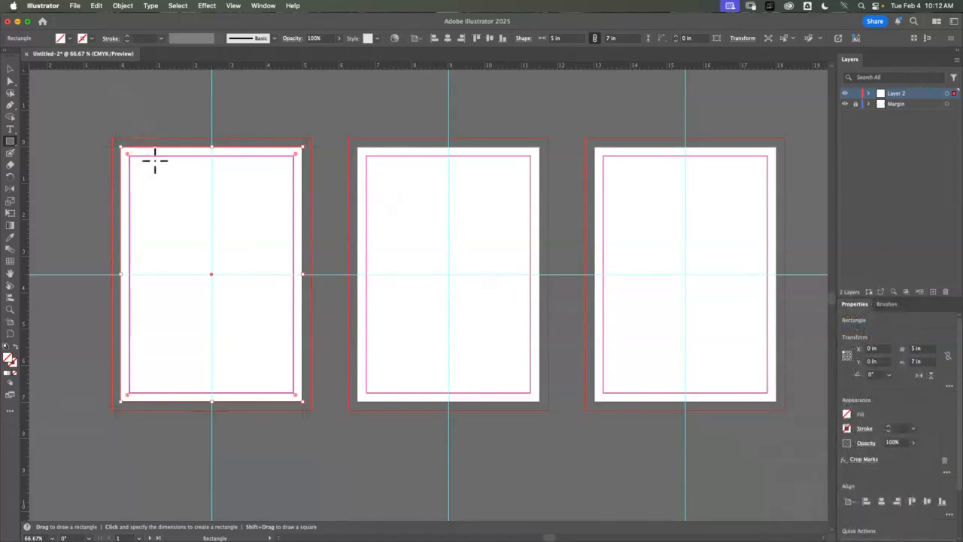
# Paste the crop-marked rectangle in place on all artboards and lock Layer 2
pyautogui.click(96, 6)
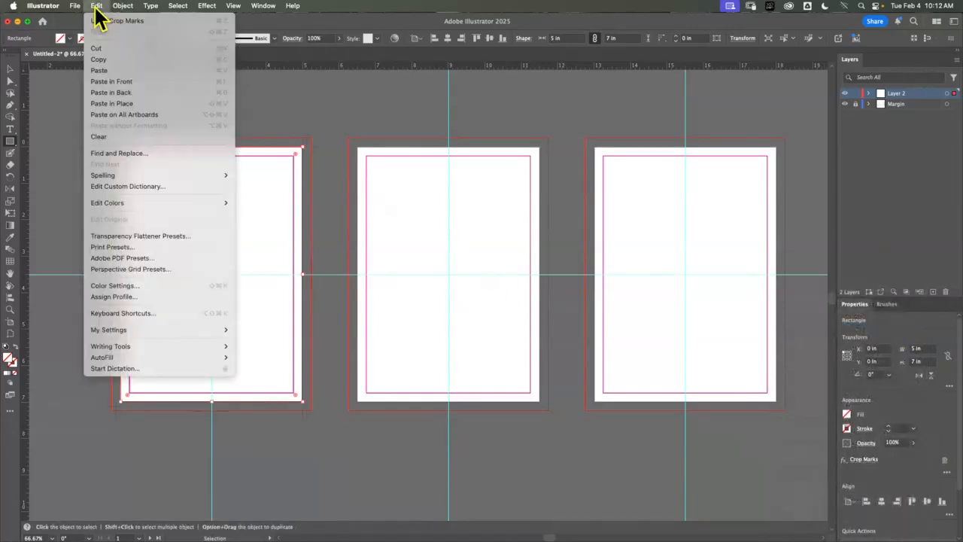
pyautogui.click(145, 114)
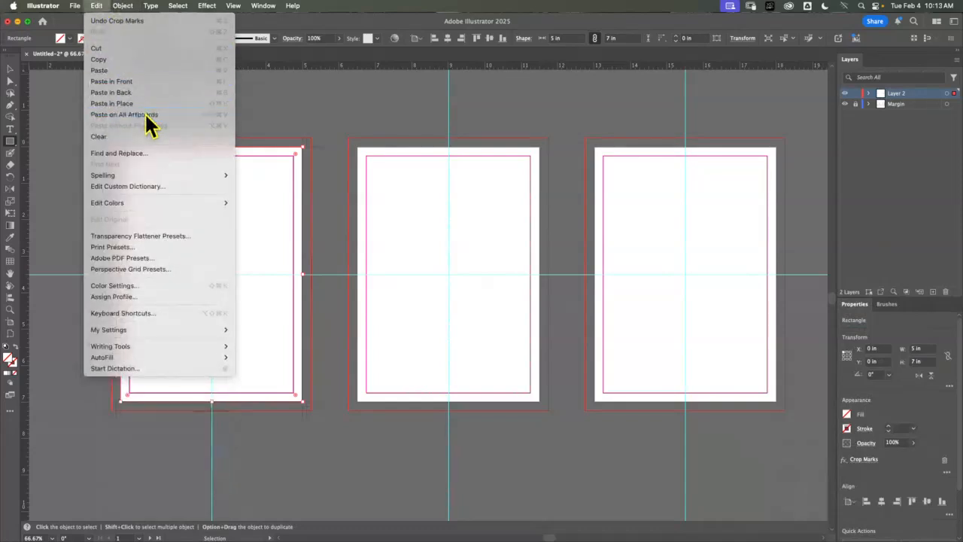
pyautogui.click(10, 69)
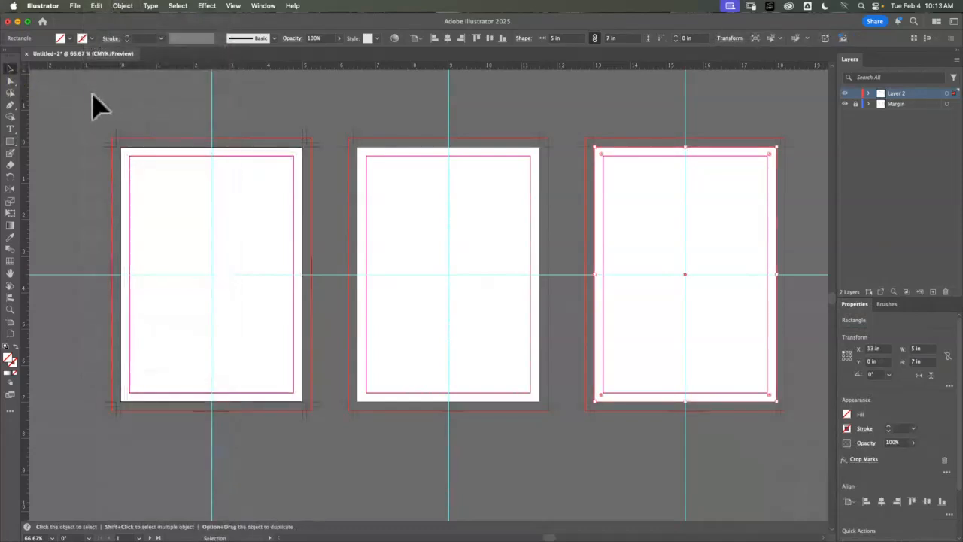
pyautogui.click(64, 108)
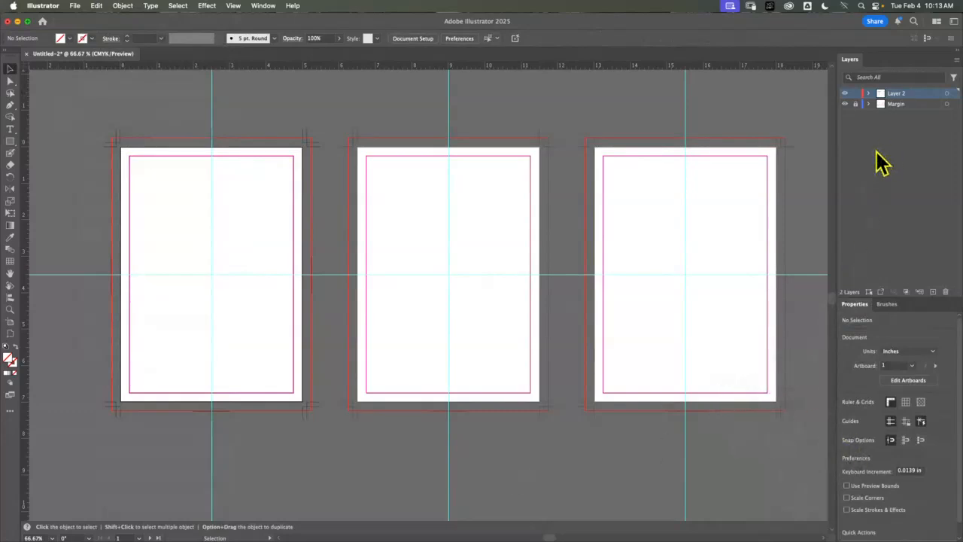
pyautogui.click(855, 94)
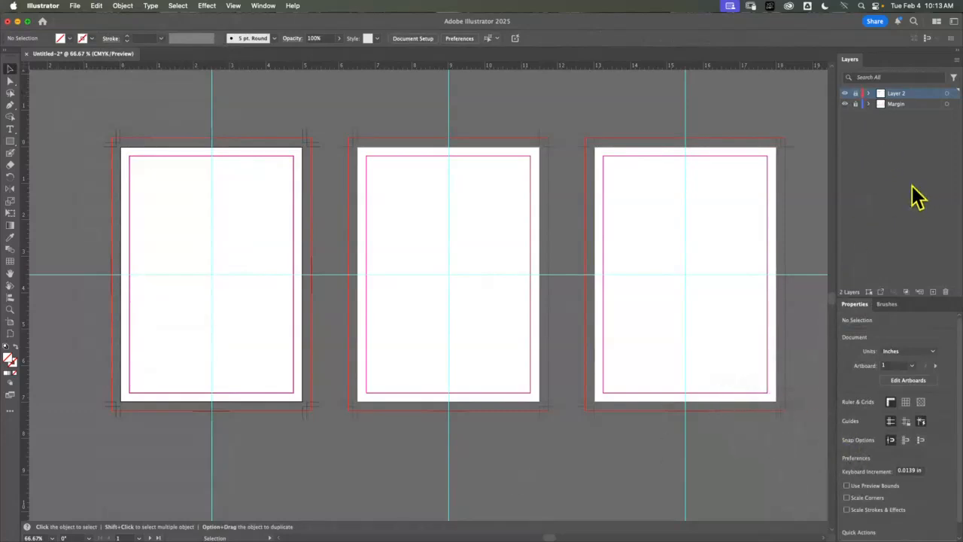
pyautogui.click(911, 187)
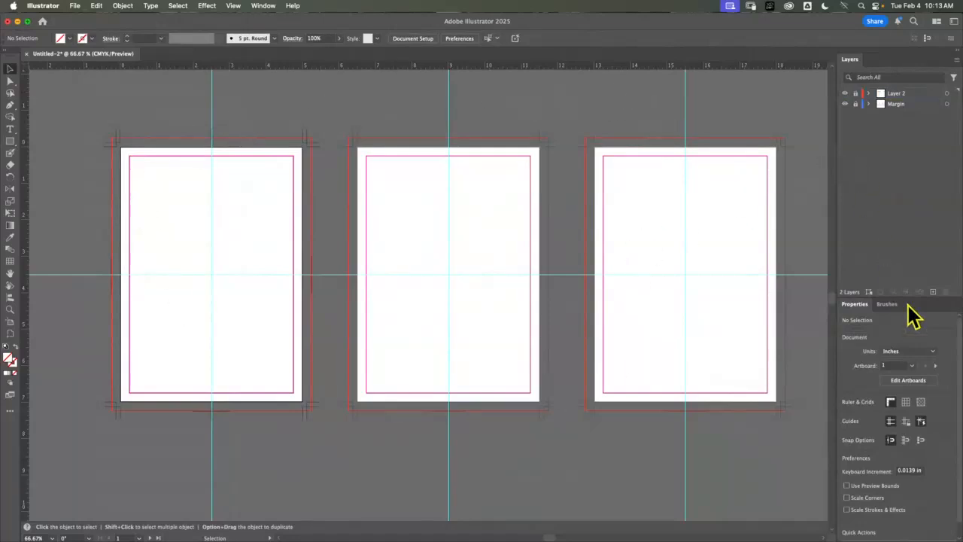
# Add a new layer below the Margin layer and name it Type
pyautogui.click(933, 292)
pyautogui.moveTo(916, 97); pyautogui.dragTo(894, 139)
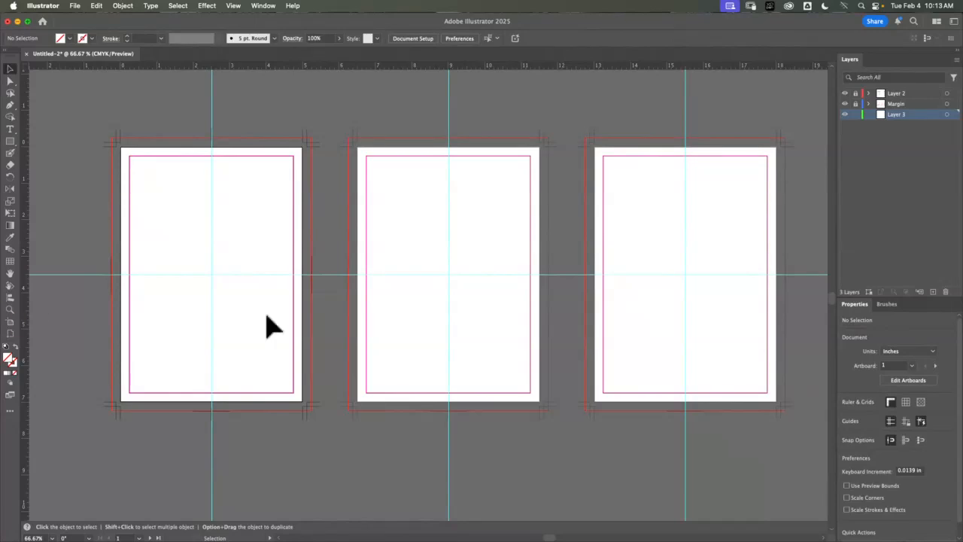
pyautogui.doubleClick(894, 115)
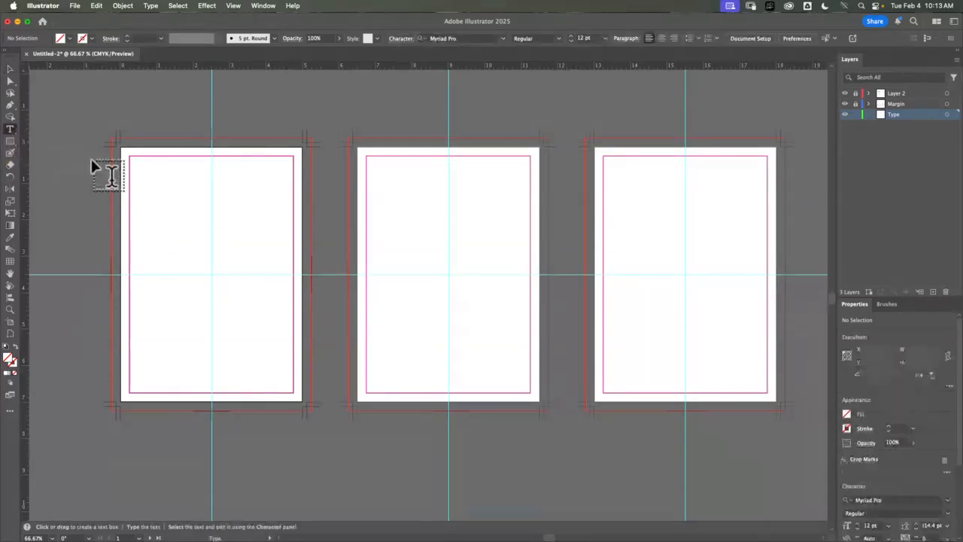
# Add the point text "together" on the first artboard, above its horizontal guide
pyautogui.click(155, 239)
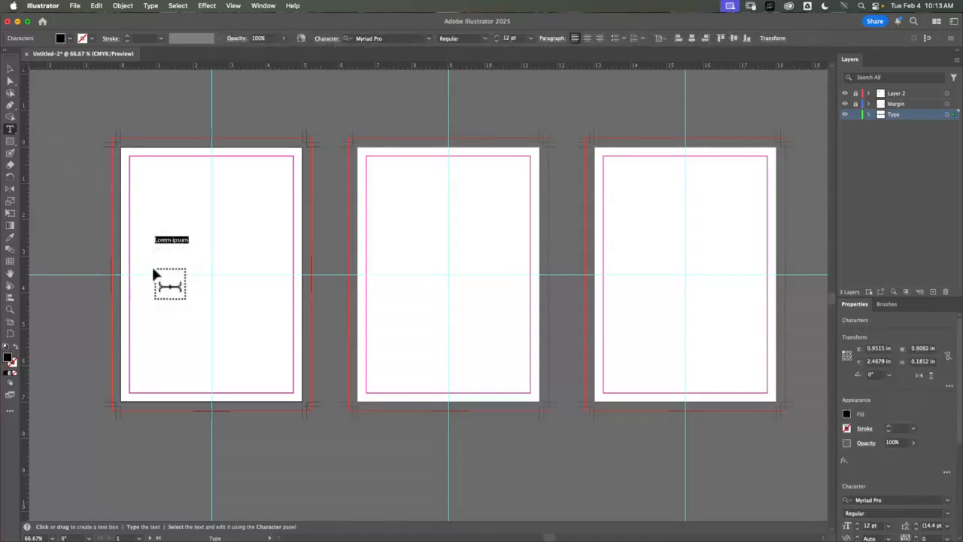
pyautogui.press('BackSpace')
pyautogui.write('together')
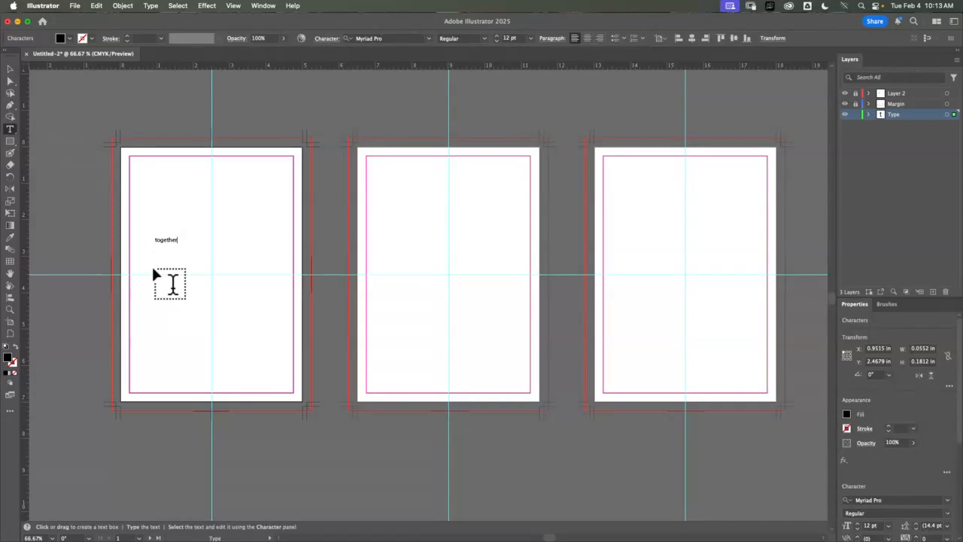
pyautogui.click(9, 69)
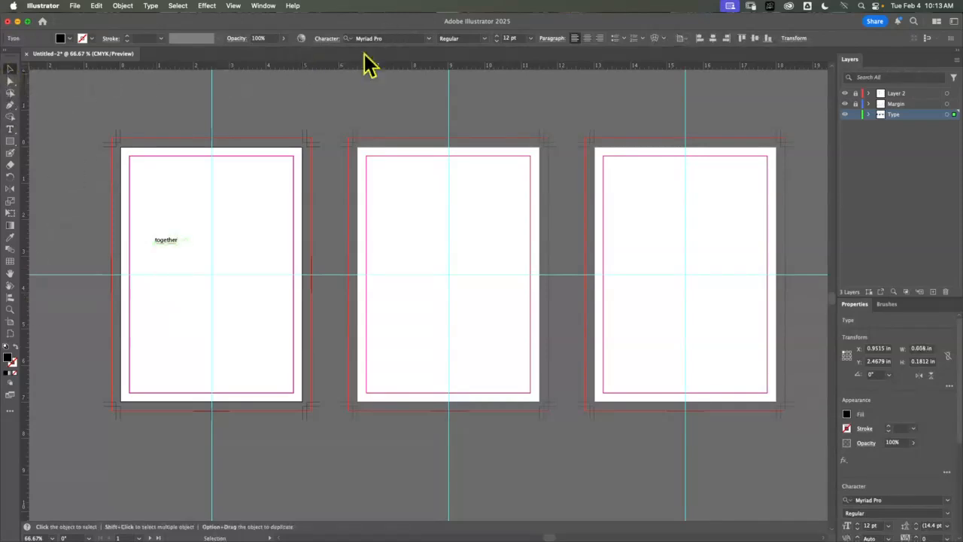
# Set the "together" text in Arial Black and enlarge it to about 51 pt near the first artboard's center
pyautogui.click(428, 39)
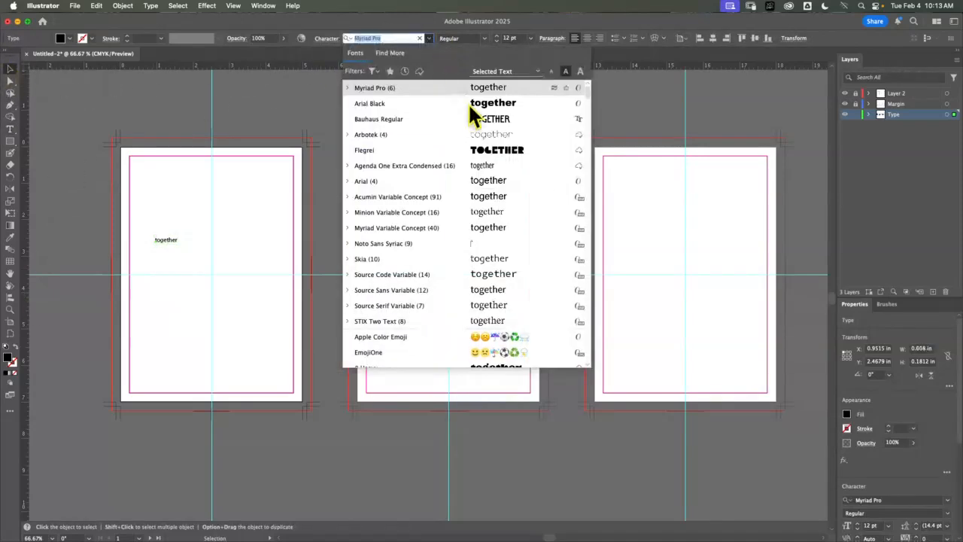
pyautogui.click(510, 102)
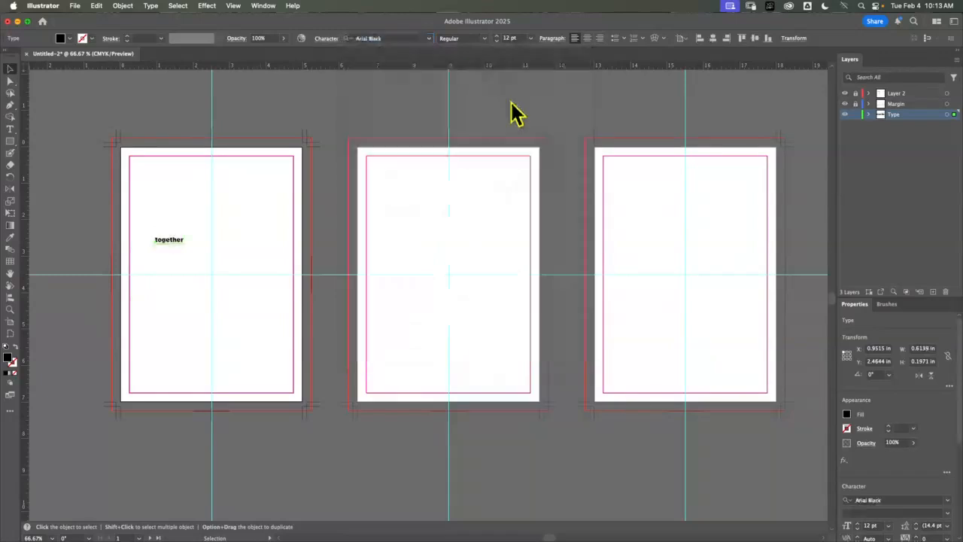
pyautogui.moveTo(184, 243); pyautogui.dragTo(281, 336)
pyautogui.moveTo(249, 262); pyautogui.dragTo(240, 278)
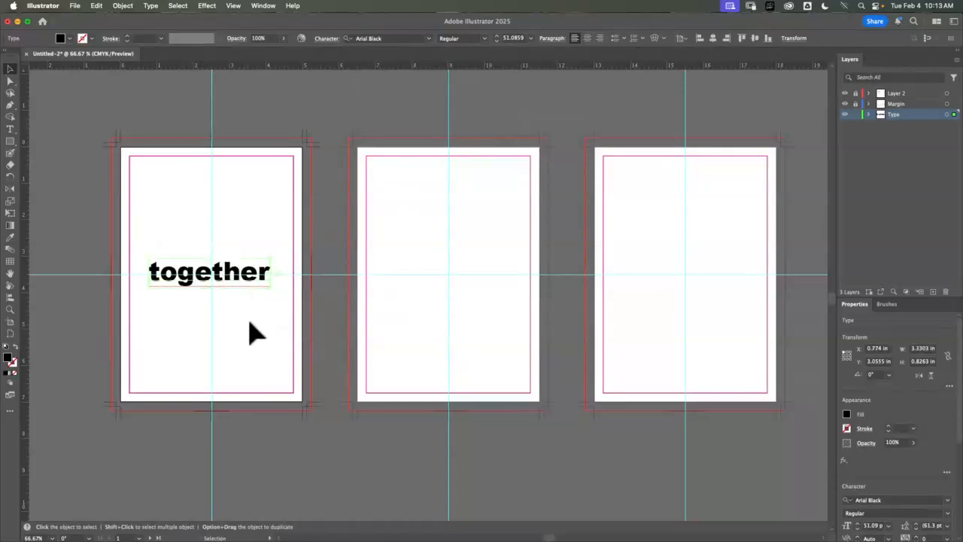
# Convert the text "together" on the first artboard to outlines
pyautogui.click(10, 309)
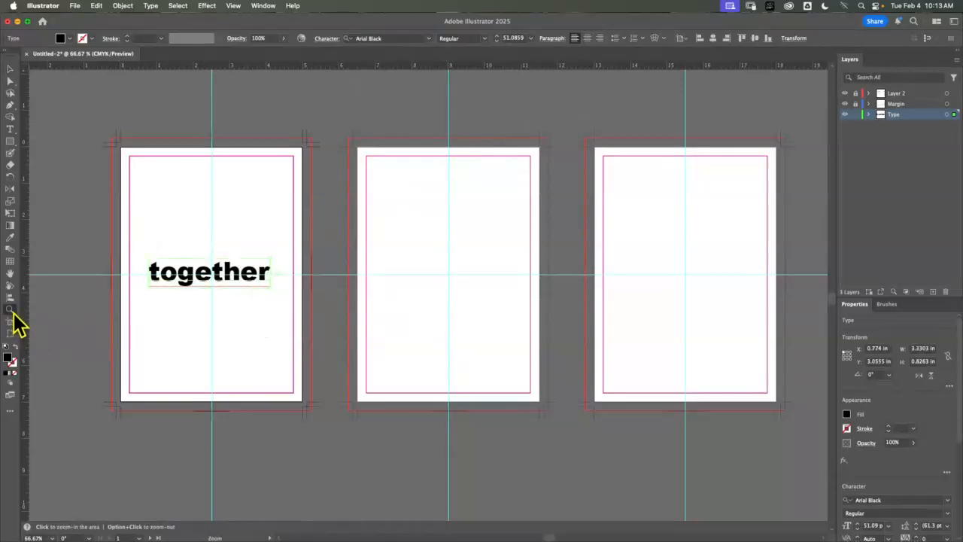
pyautogui.moveTo(156, 281); pyautogui.dragTo(592, 125)
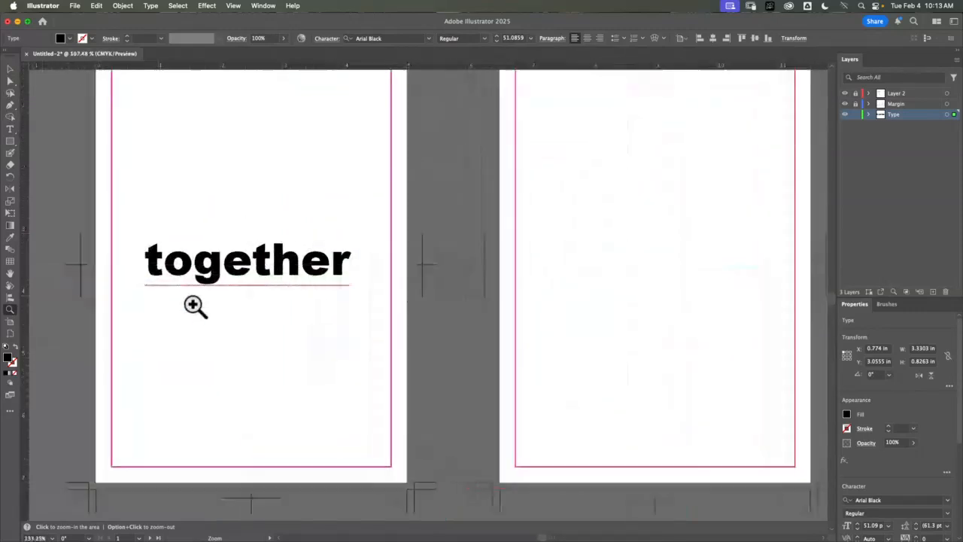
pyautogui.moveTo(144, 326); pyautogui.dragTo(282, 270)
pyautogui.press('space')
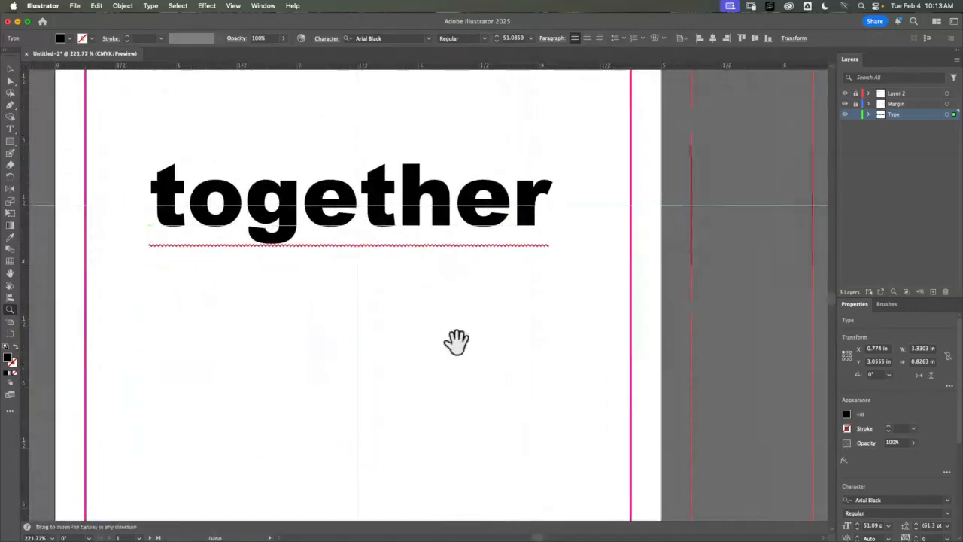
pyautogui.moveTo(437, 341); pyautogui.dragTo(513, 395)
pyautogui.click(10, 69)
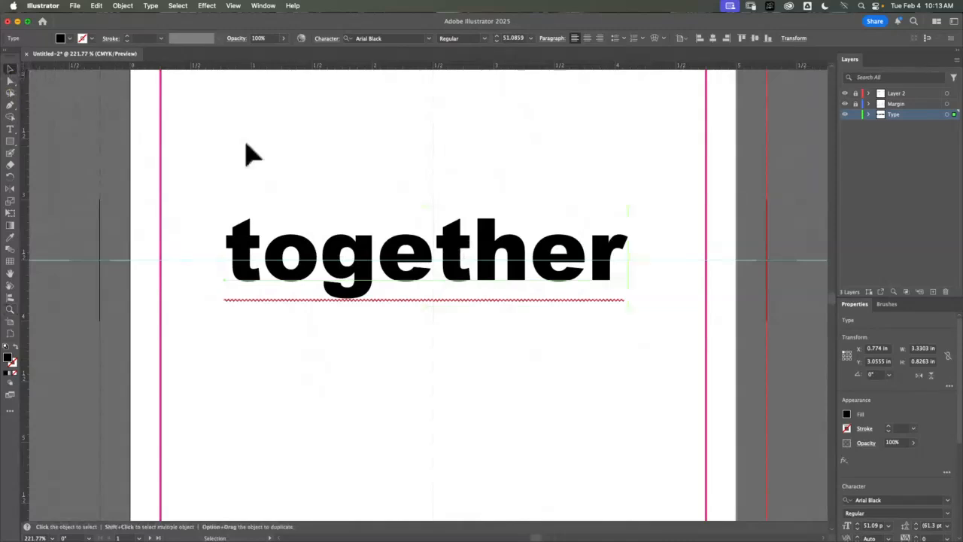
pyautogui.click(248, 150)
pyautogui.click(365, 275)
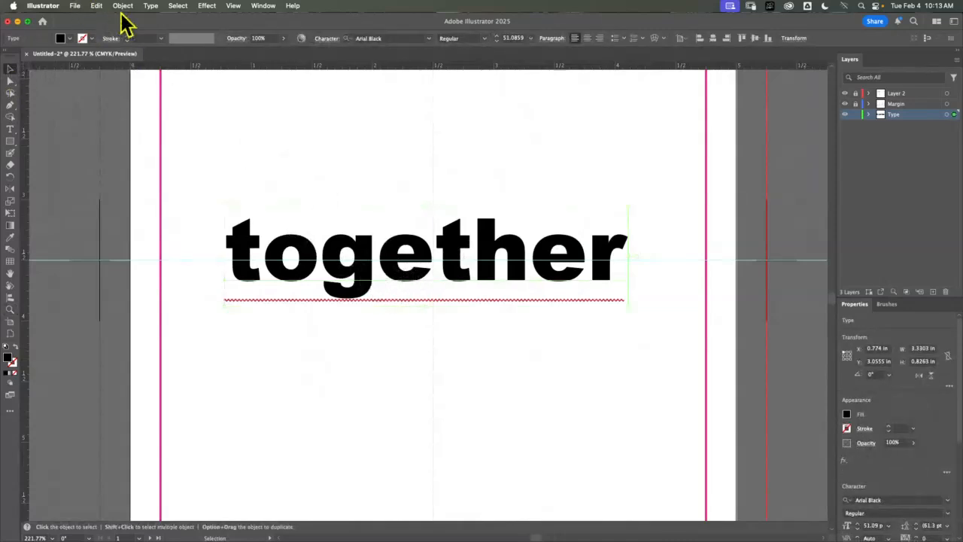
pyautogui.click(151, 6)
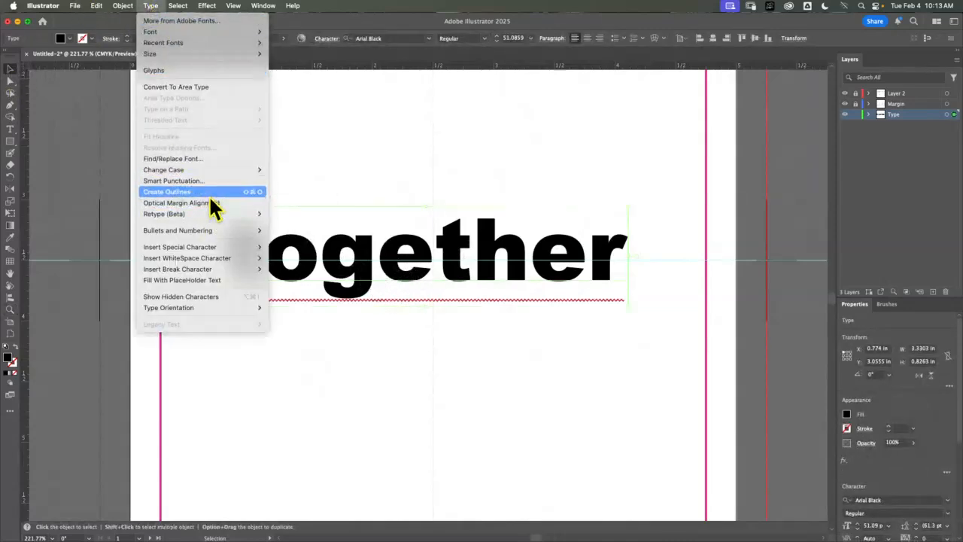
pyautogui.click(264, 193)
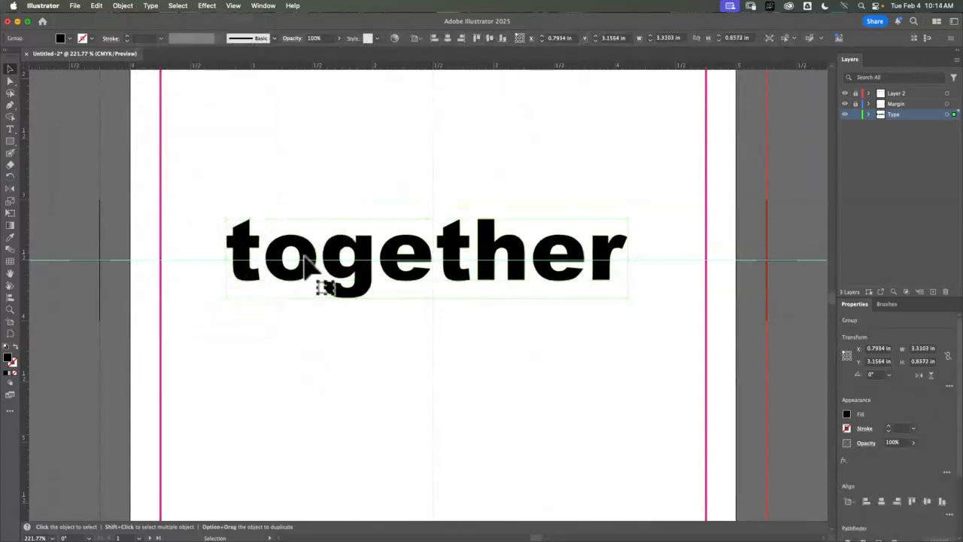
# Ungroup the outlined word "together" into separate letter shapes
pyautogui.click(98, 6)
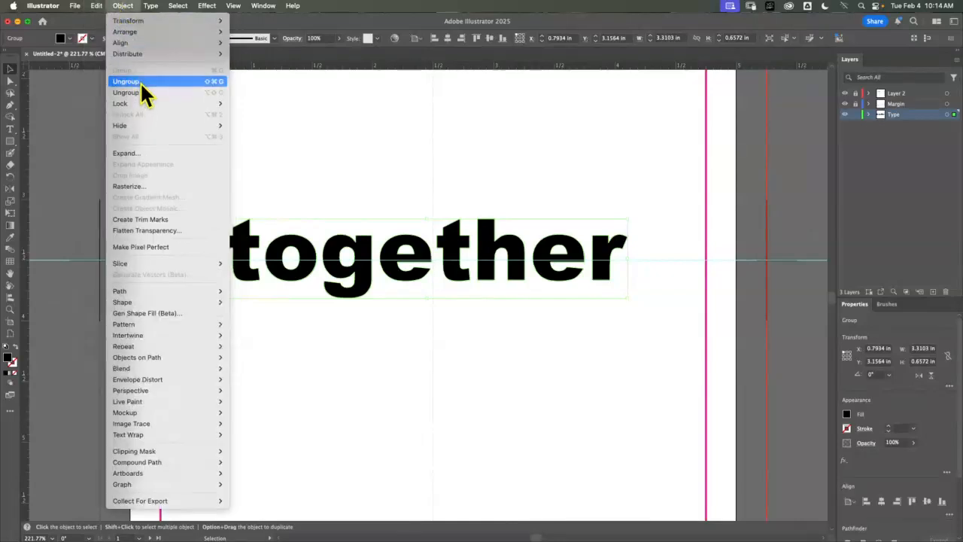
pyautogui.click(151, 81)
pyautogui.click(387, 156)
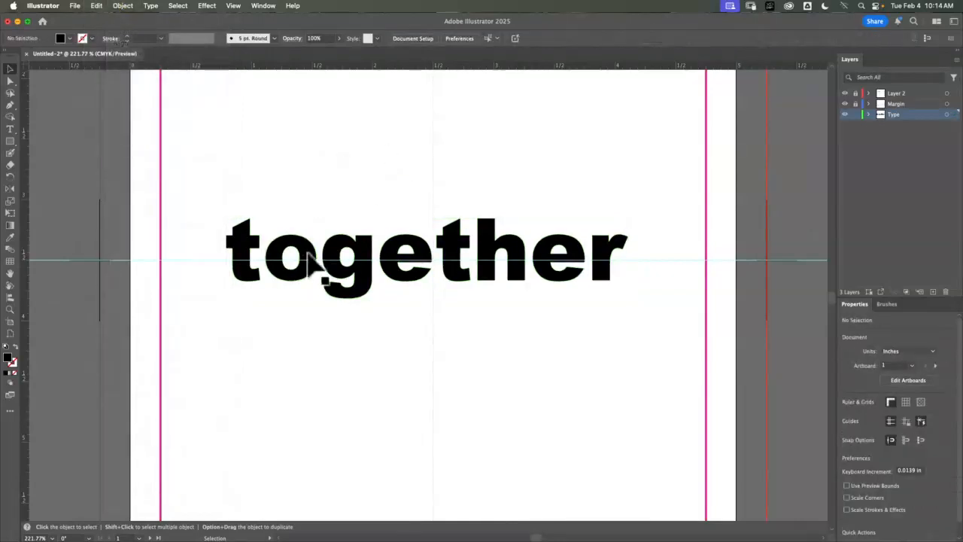
# Move the letters sideways until they overlap as two tight clusters, "to" and "gether", with a gap between them
pyautogui.moveTo(307, 252); pyautogui.dragTo(297, 254)
pyautogui.moveTo(360, 276); pyautogui.dragTo(379, 261)
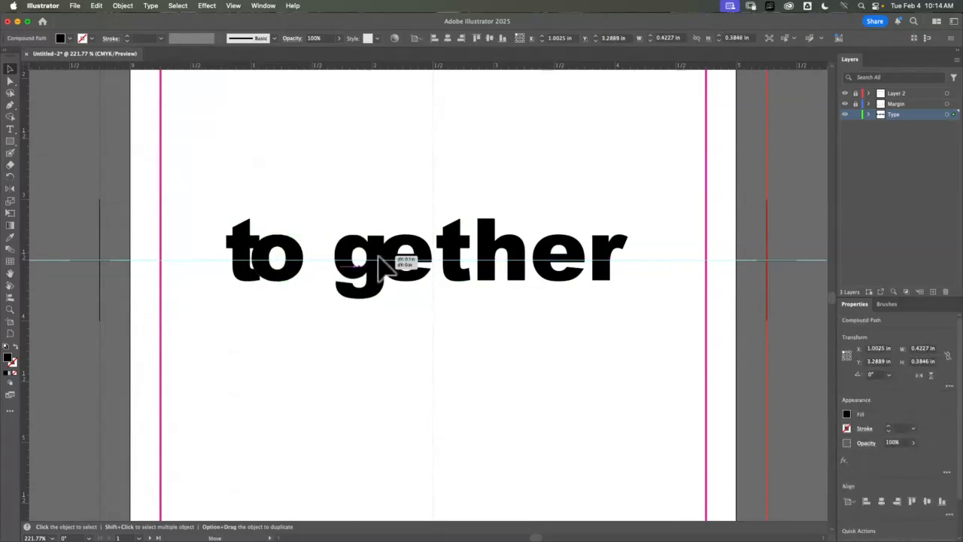
pyautogui.moveTo(455, 275); pyautogui.dragTo(440, 273)
pyautogui.moveTo(519, 267); pyautogui.dragTo(531, 269)
pyautogui.moveTo(617, 269)
pyautogui.mouseDown()
pyautogui.moveTo(598, 272)
pyautogui.moveTo(617, 269)
pyautogui.mouseUp()
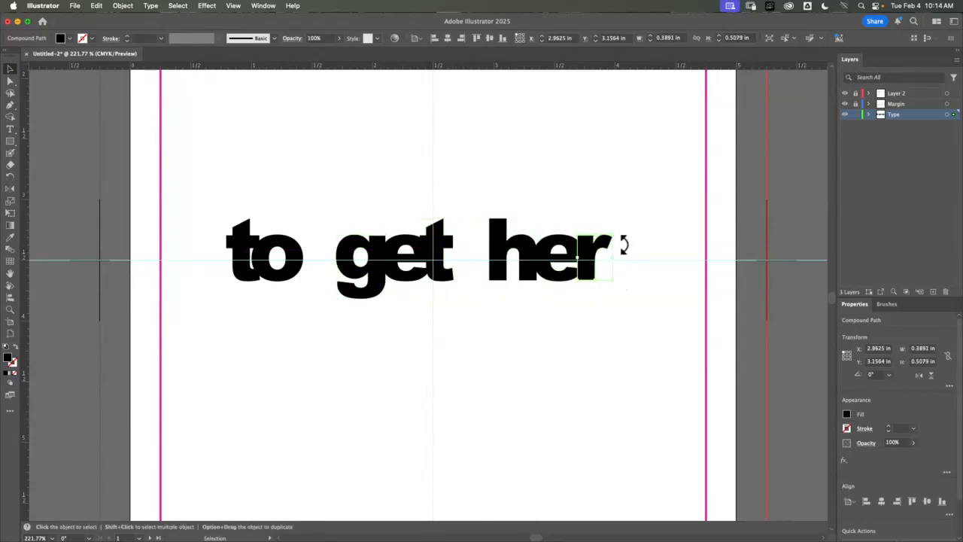
pyautogui.click(644, 221)
pyautogui.moveTo(644, 221); pyautogui.dragTo(490, 279)
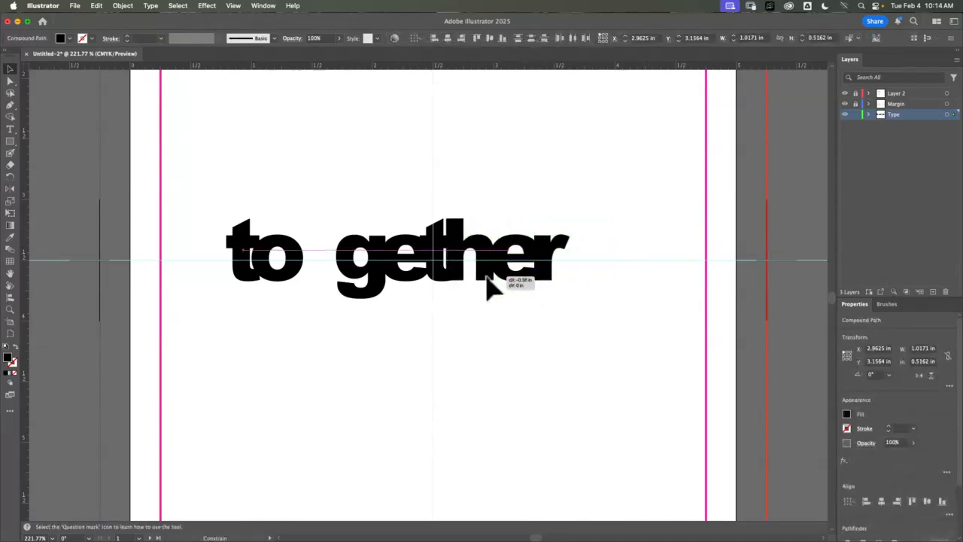
pyautogui.click(607, 296)
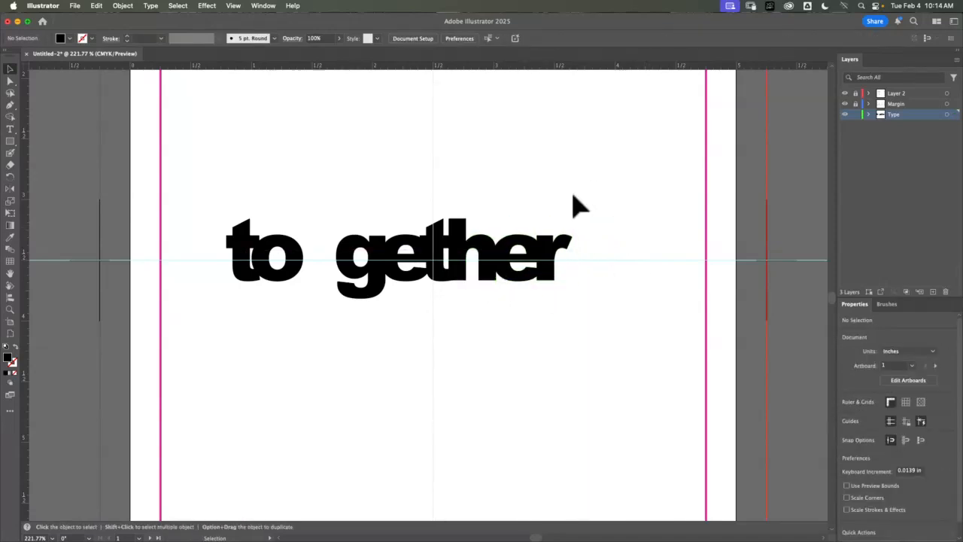
# Shift individual letters of both clusters slightly up or down off the shared baseline, raising the last e and r
pyautogui.moveTo(551, 244); pyautogui.dragTo(558, 237)
pyautogui.moveTo(519, 249); pyautogui.dragTo(525, 240)
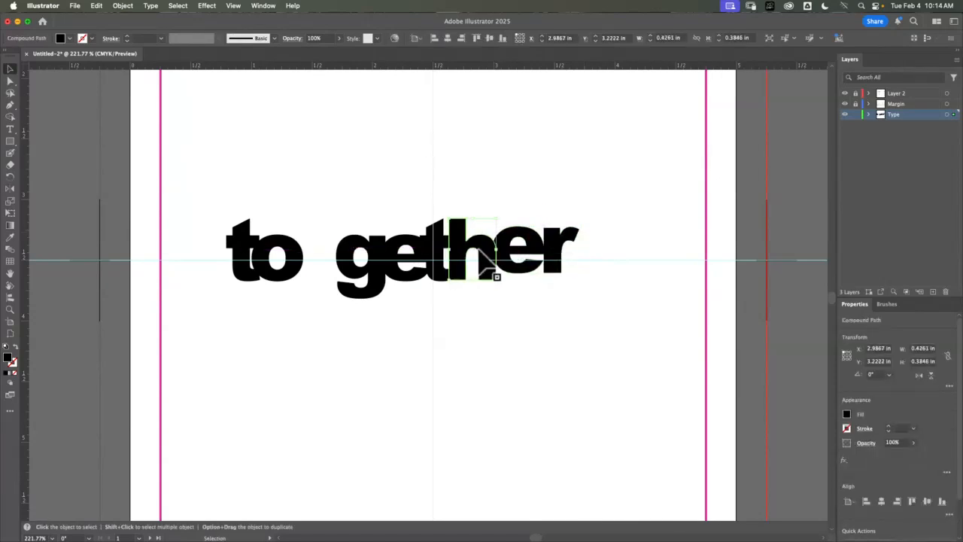
pyautogui.moveTo(438, 260); pyautogui.dragTo(368, 263)
pyautogui.moveTo(295, 266); pyautogui.dragTo(301, 261)
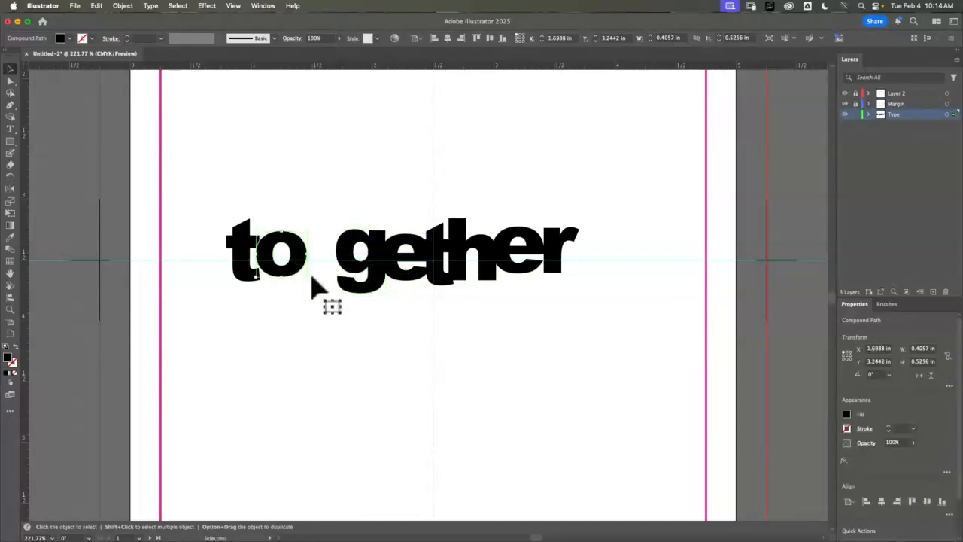
pyautogui.click(368, 344)
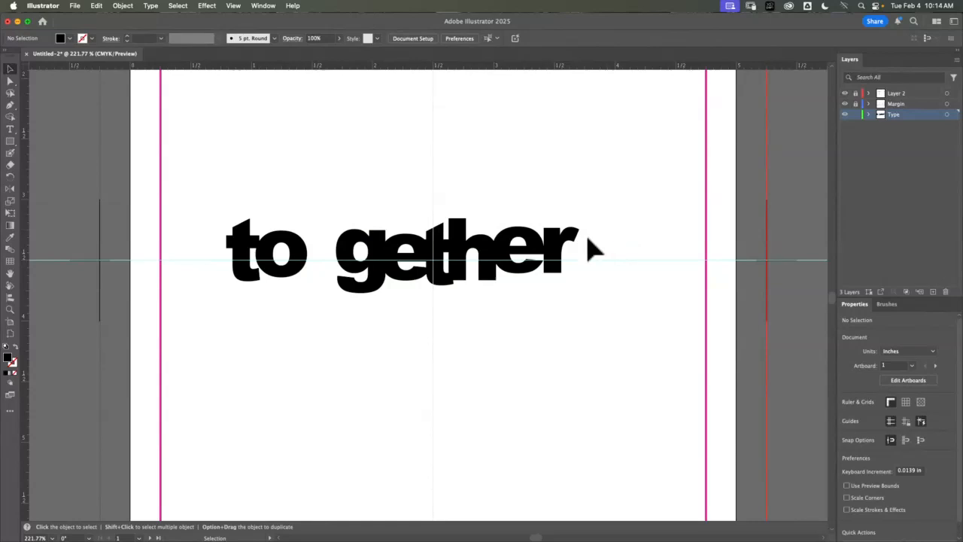
# Align the bottoms of all letters and raise "ether" and "to" so the g hangs below the baseline
pyautogui.moveTo(617, 225); pyautogui.dragTo(234, 242)
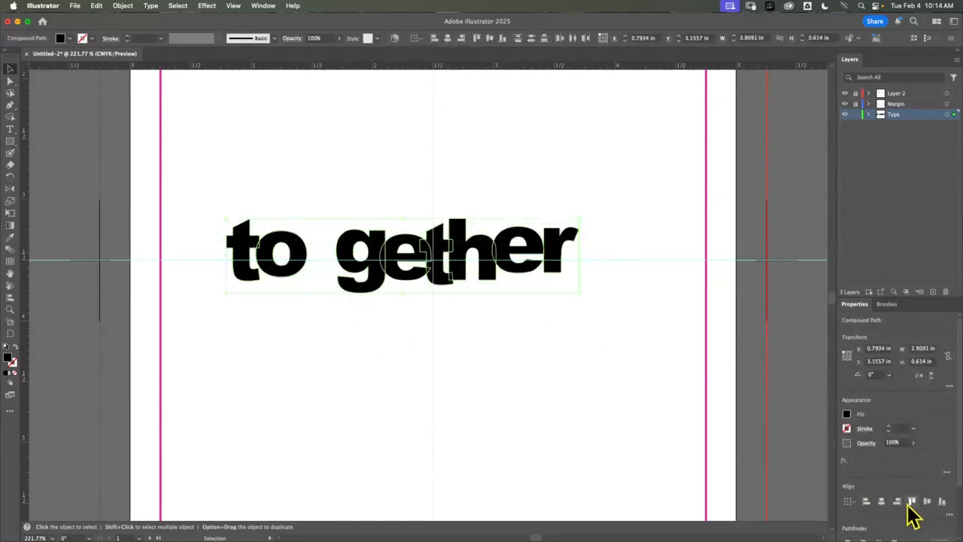
pyautogui.click(942, 501)
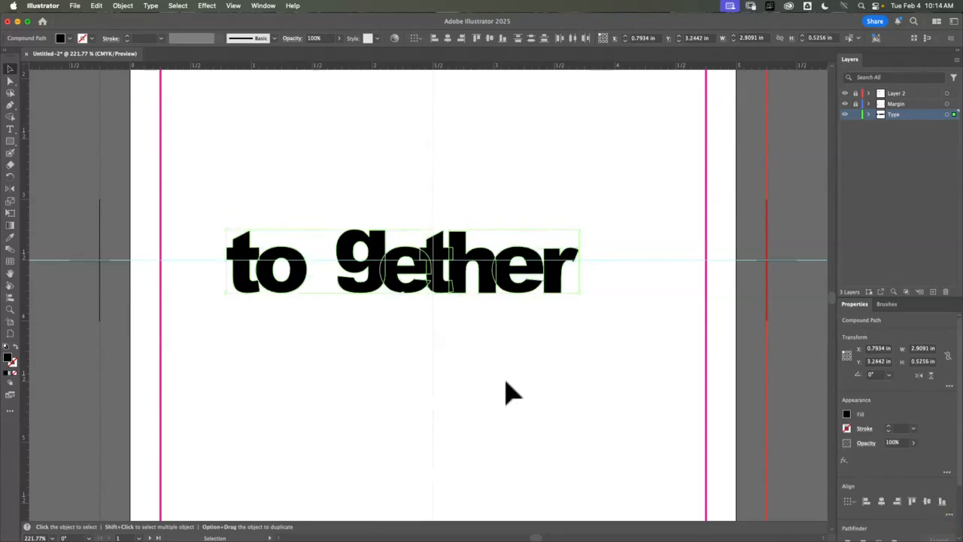
pyautogui.click(621, 289)
pyautogui.click(465, 296)
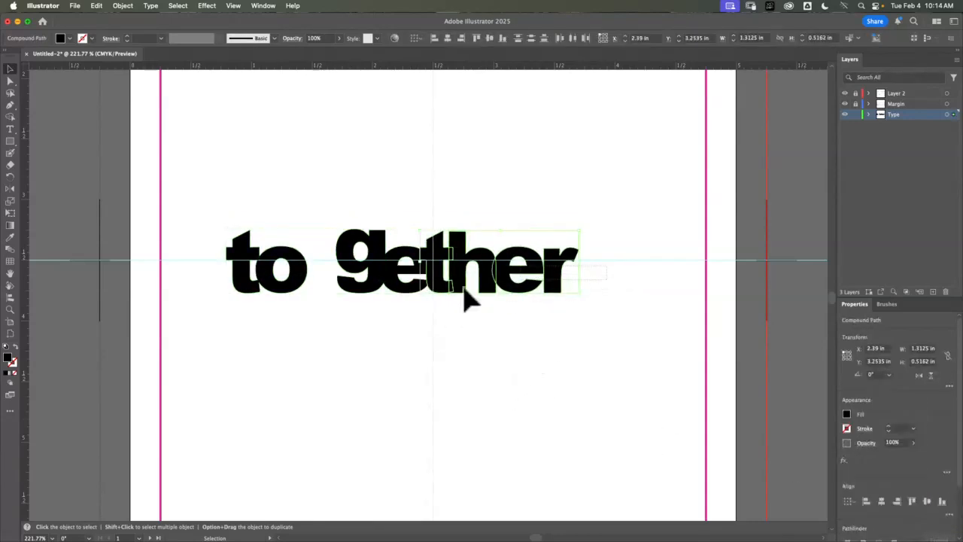
pyautogui.moveTo(408, 284); pyautogui.dragTo(411, 265)
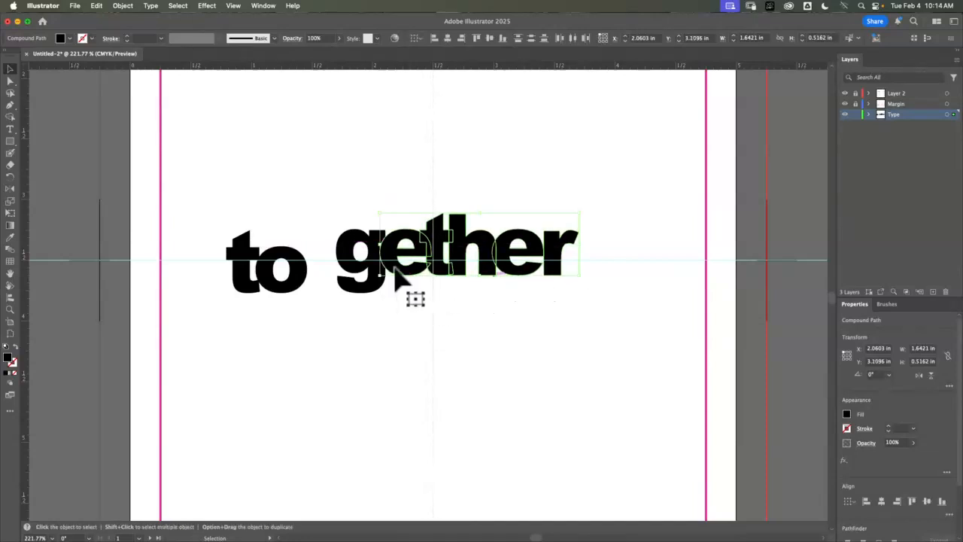
pyautogui.click(270, 278)
pyautogui.moveTo(271, 279); pyautogui.dragTo(276, 260)
pyautogui.click(613, 192)
# Group all the letters and center the group horizontally and vertically on the first artboard
pyautogui.moveTo(627, 167); pyautogui.dragTo(208, 303)
pyautogui.moveTo(518, 251); pyautogui.dragTo(571, 259)
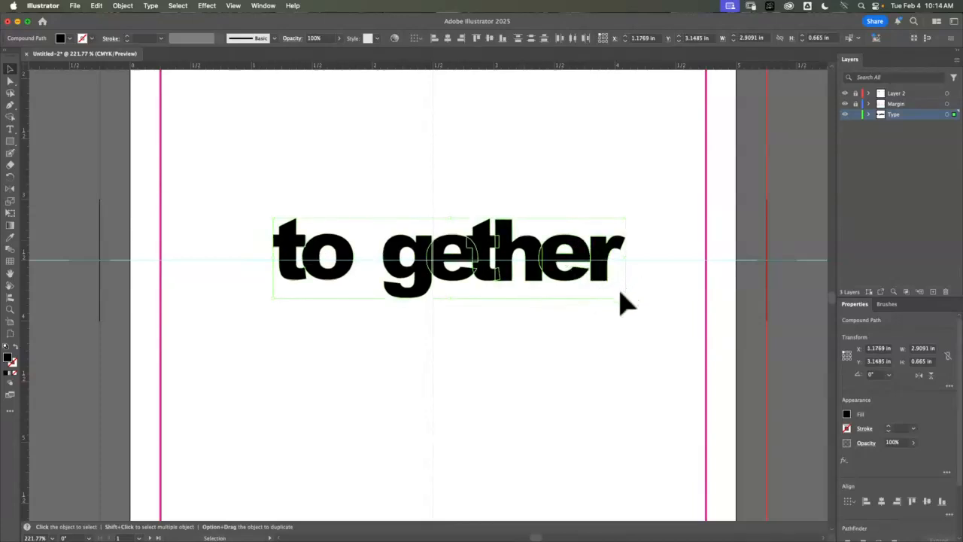
pyautogui.click(122, 6)
pyautogui.click(143, 72)
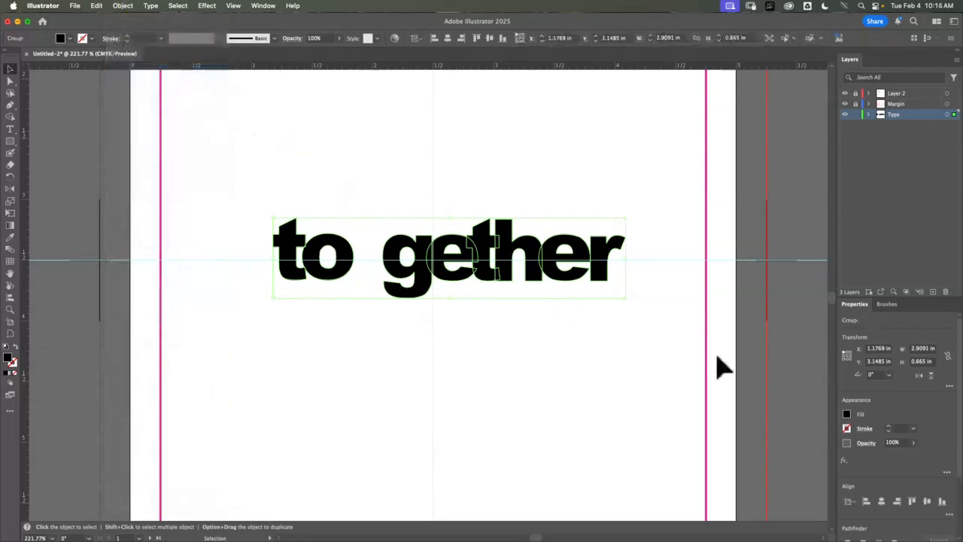
pyautogui.click(882, 502)
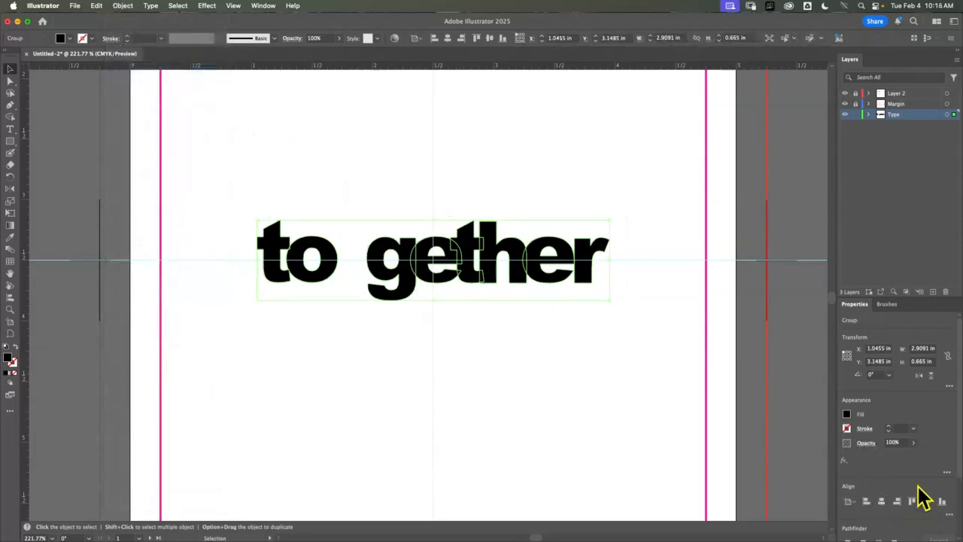
pyautogui.click(530, 425)
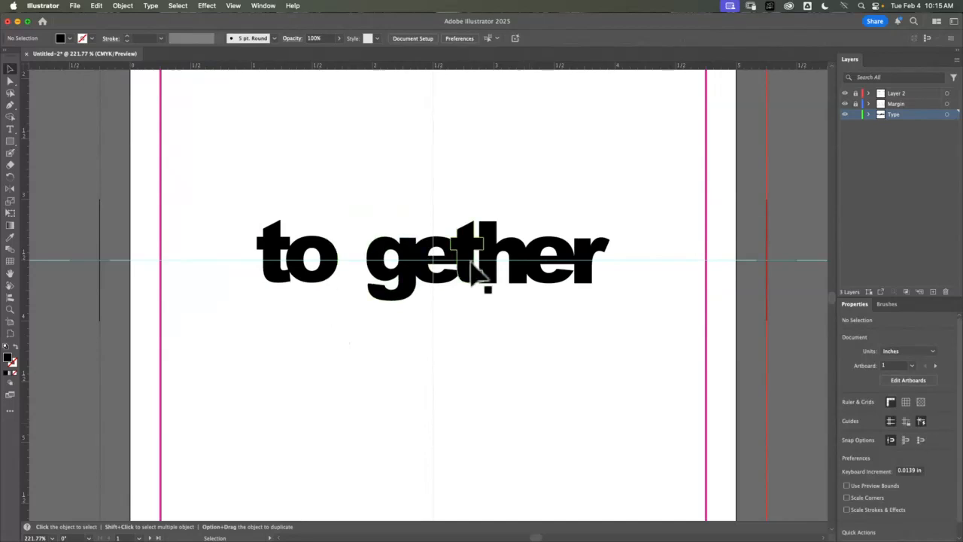
# Move the grouped word off center and realign it to the artboard's horizontal and vertical centers
pyautogui.moveTo(476, 276); pyautogui.dragTo(512, 307)
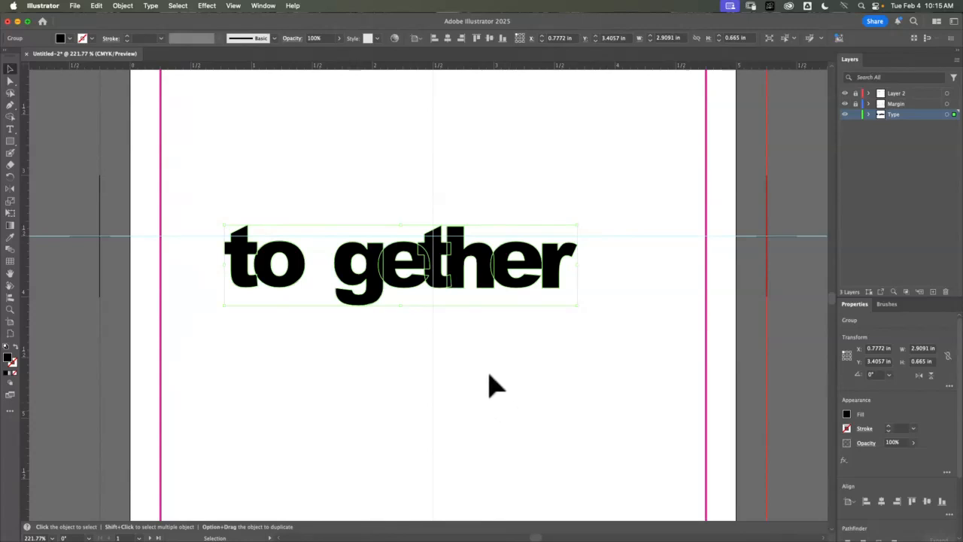
pyautogui.click(882, 501)
pyautogui.click(927, 501)
pyautogui.click(516, 431)
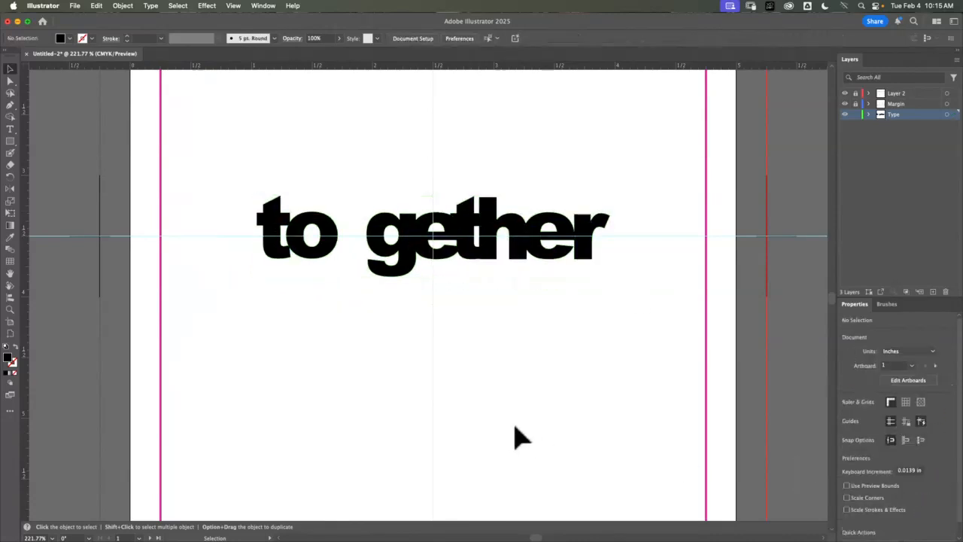
# Shift the grouped word slightly left of the vertical guide and ungroup it into separate letters
pyautogui.press('super+0')
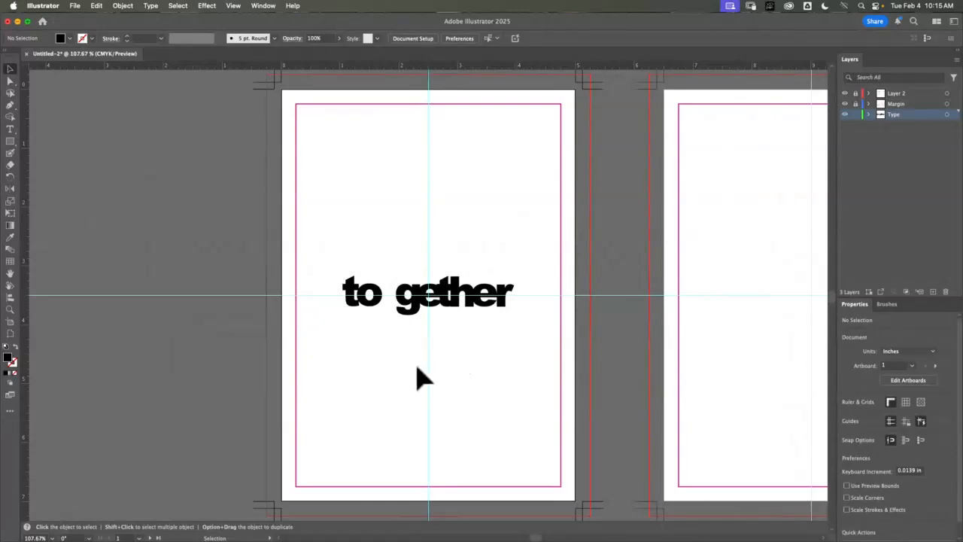
pyautogui.moveTo(442, 304); pyautogui.dragTo(486, 311)
pyautogui.click(484, 243)
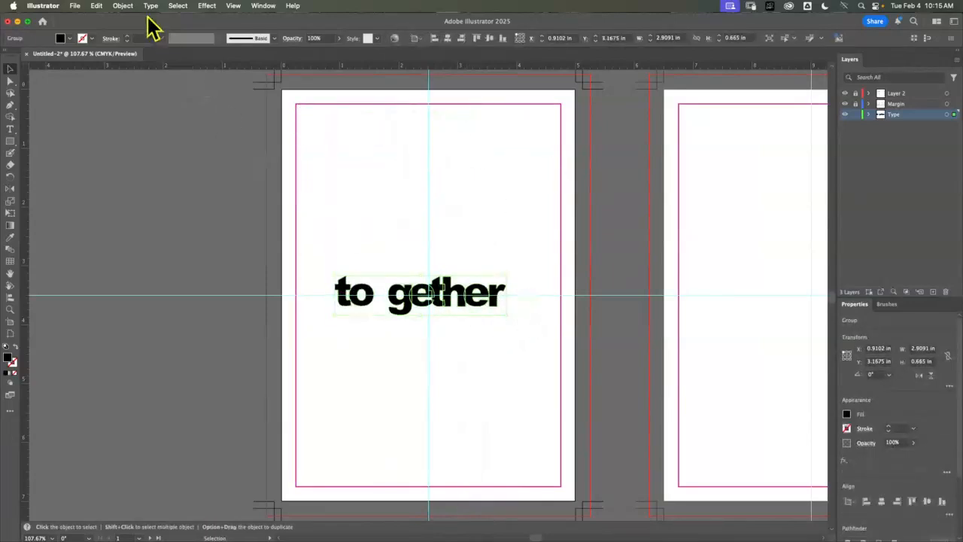
pyautogui.click(123, 6)
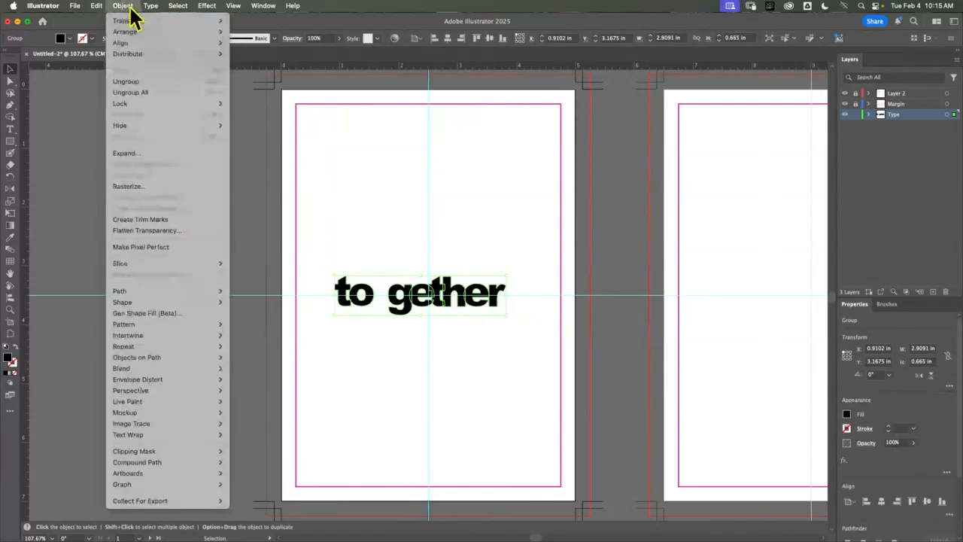
pyautogui.click(157, 83)
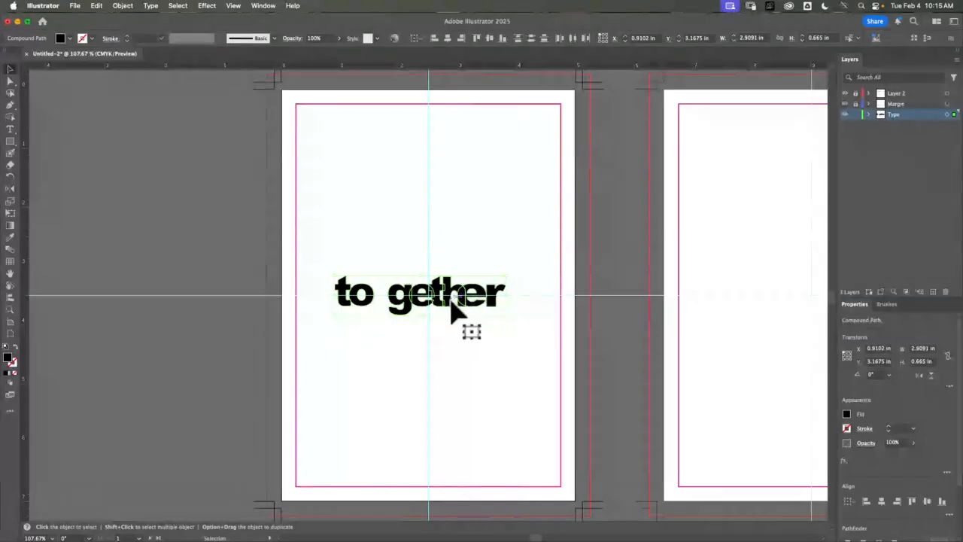
# Move letters of "gether" out of line, dropping the h lower and spacing the r apart from the e
pyautogui.click(461, 294)
pyautogui.moveTo(520, 257); pyautogui.dragTo(489, 298)
pyautogui.click(413, 323)
pyautogui.click(421, 303)
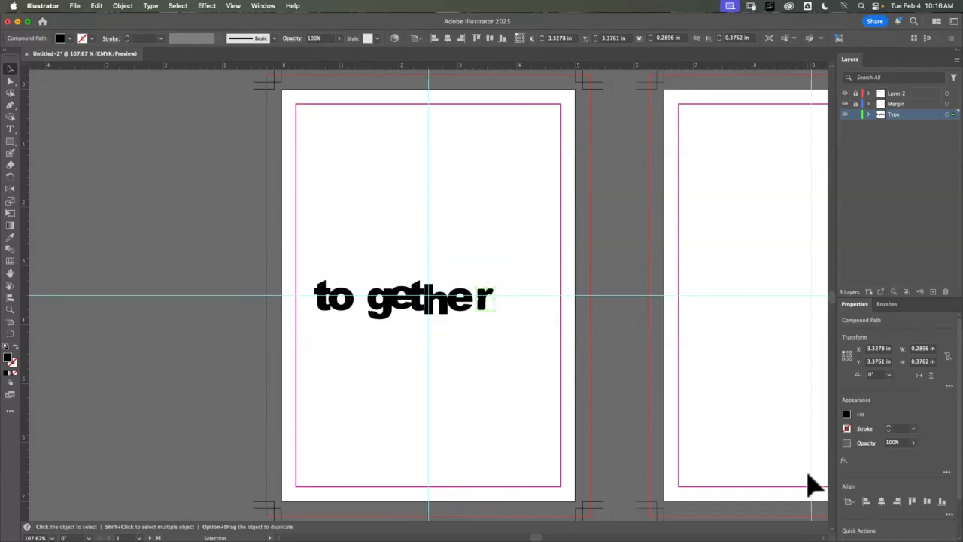
# Try bottom alignment on the letters "ether" and align them by their vertical centers instead
pyautogui.moveTo(522, 289); pyautogui.dragTo(406, 319)
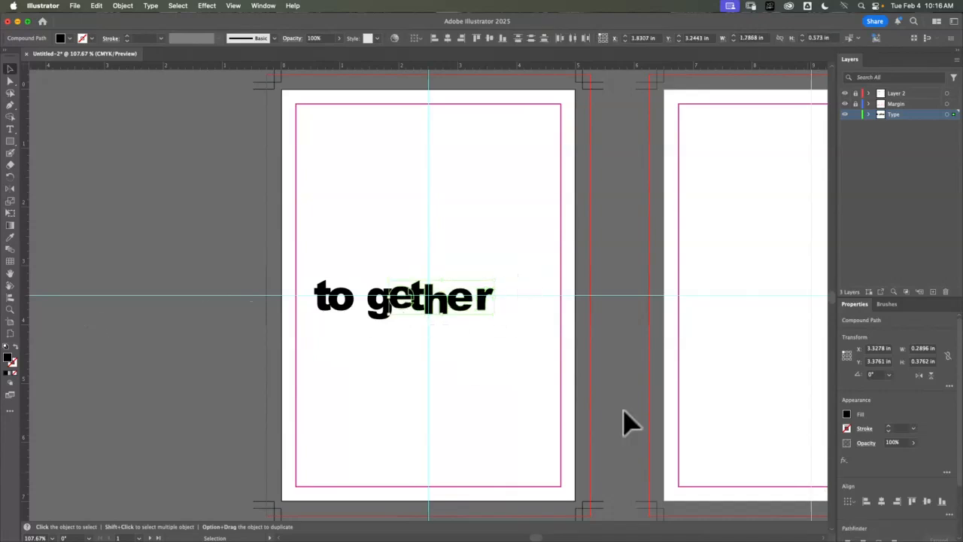
pyautogui.click(928, 502)
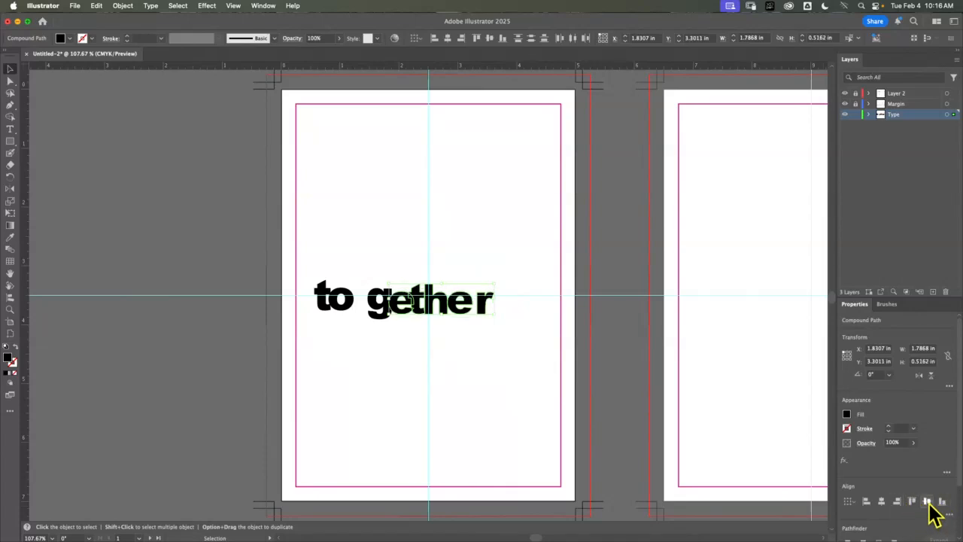
pyautogui.click(926, 502)
pyautogui.click(496, 403)
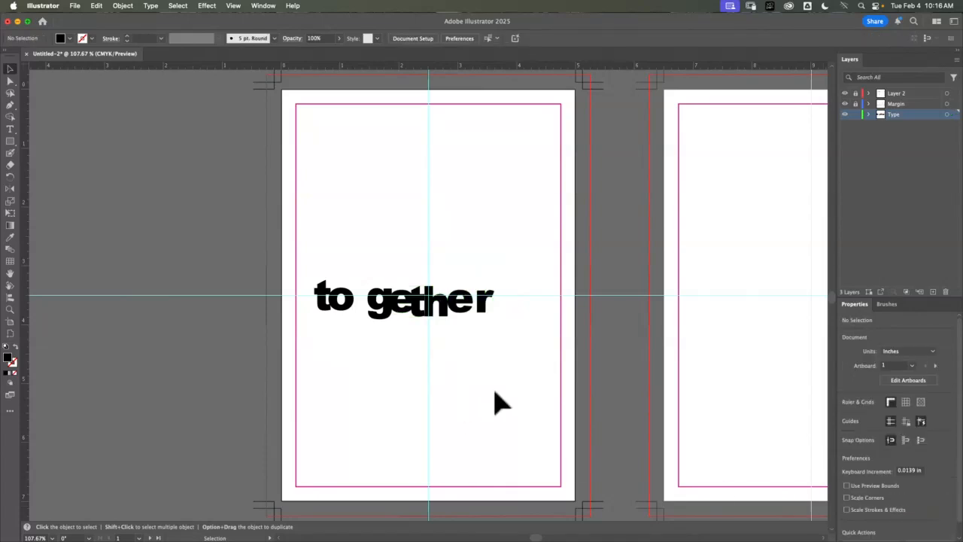
pyautogui.click(430, 292)
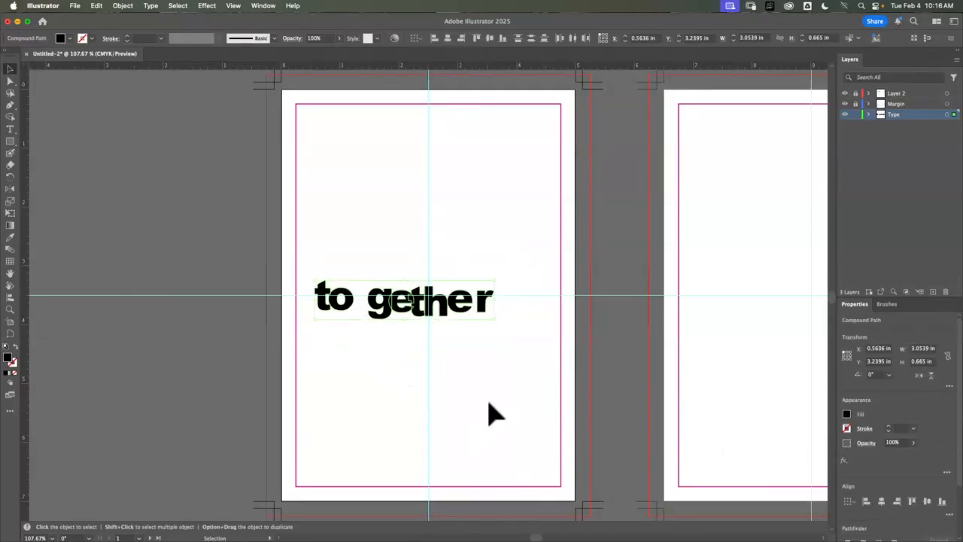
pyautogui.click(515, 278)
pyautogui.press('space')
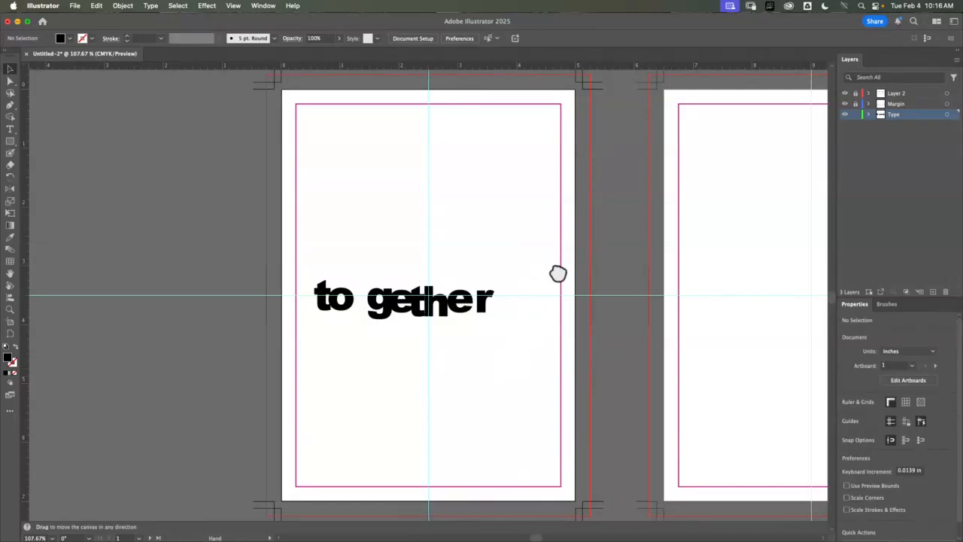
pyautogui.moveTo(558, 274); pyautogui.dragTo(76, 283)
pyautogui.moveTo(381, 295); pyautogui.dragTo(609, 282)
pyautogui.moveTo(185, 168); pyautogui.dragTo(290, 187)
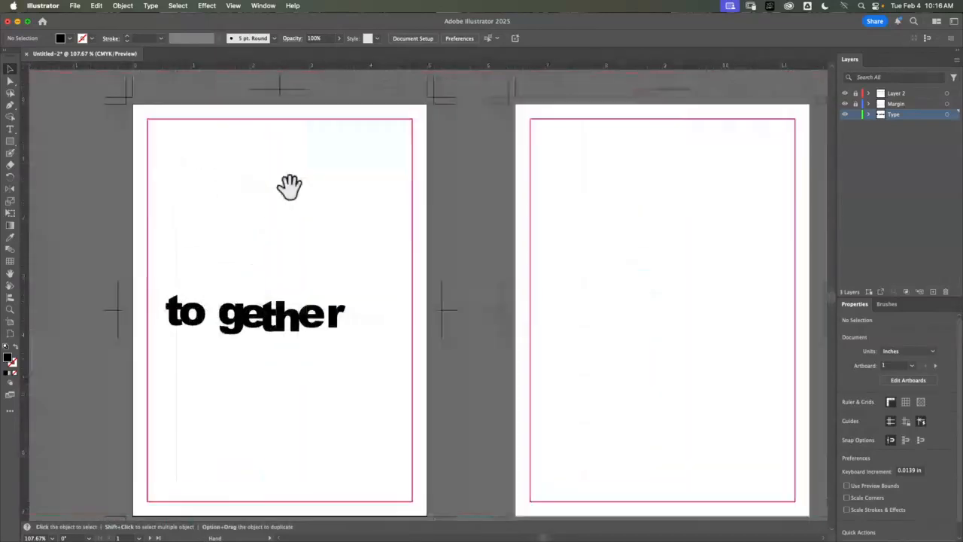
# Close the current document without saving and create a 4 x 7 in CMYK document with three artboards and 0.25 in bleed
pyautogui.click(29, 54)
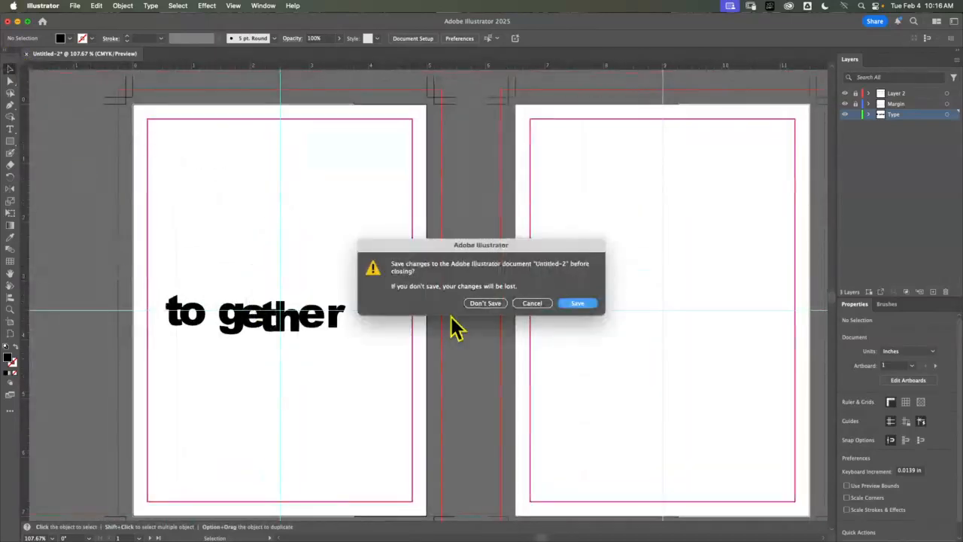
pyautogui.click(489, 305)
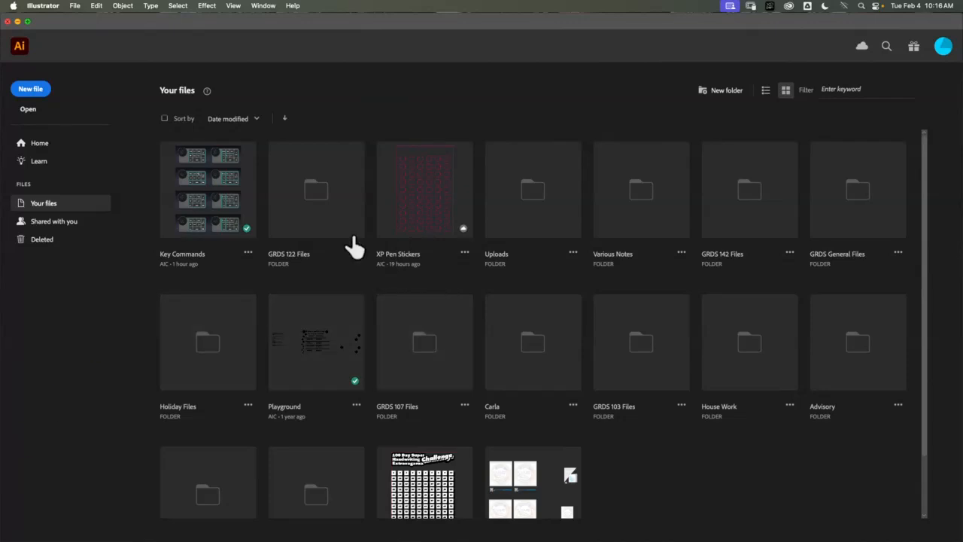
pyautogui.click(30, 90)
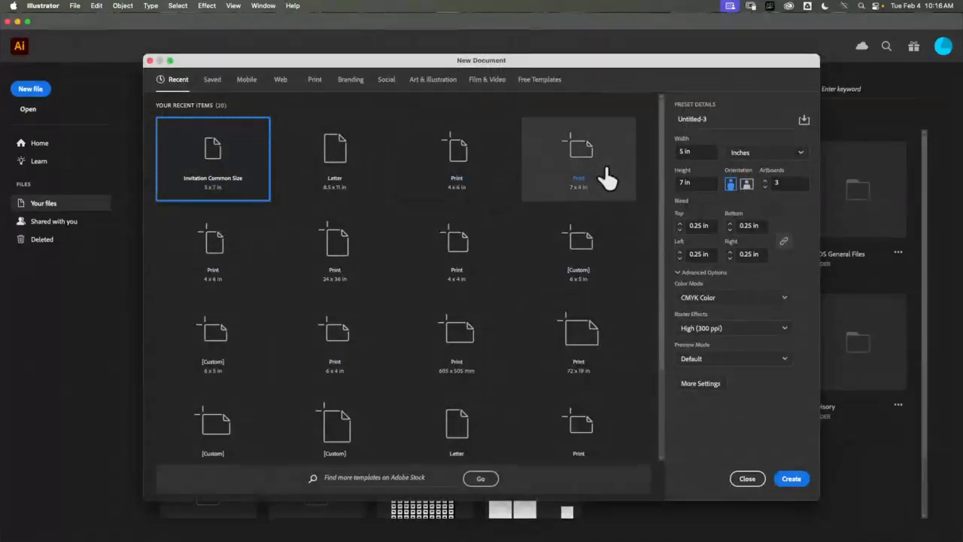
pyautogui.click(705, 151)
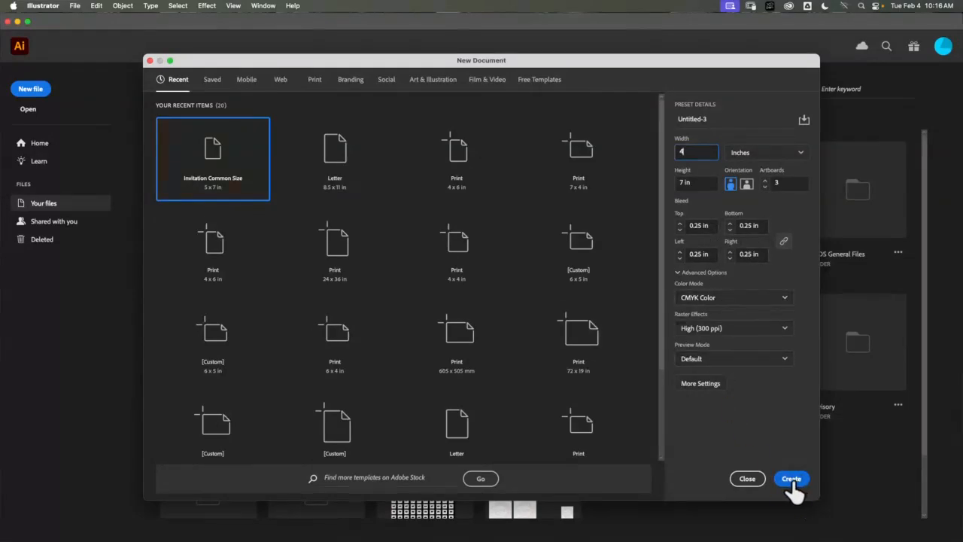
pyautogui.click(703, 384)
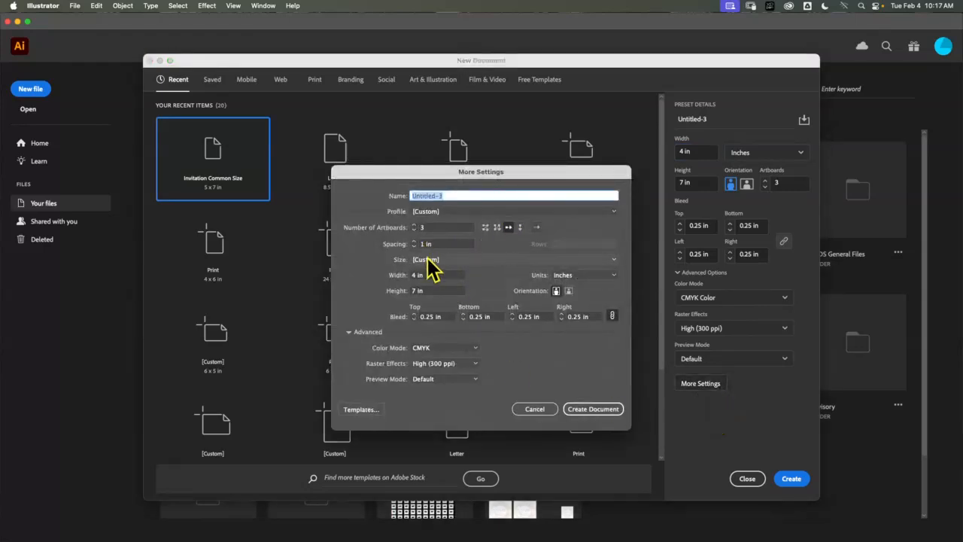
pyautogui.click(608, 411)
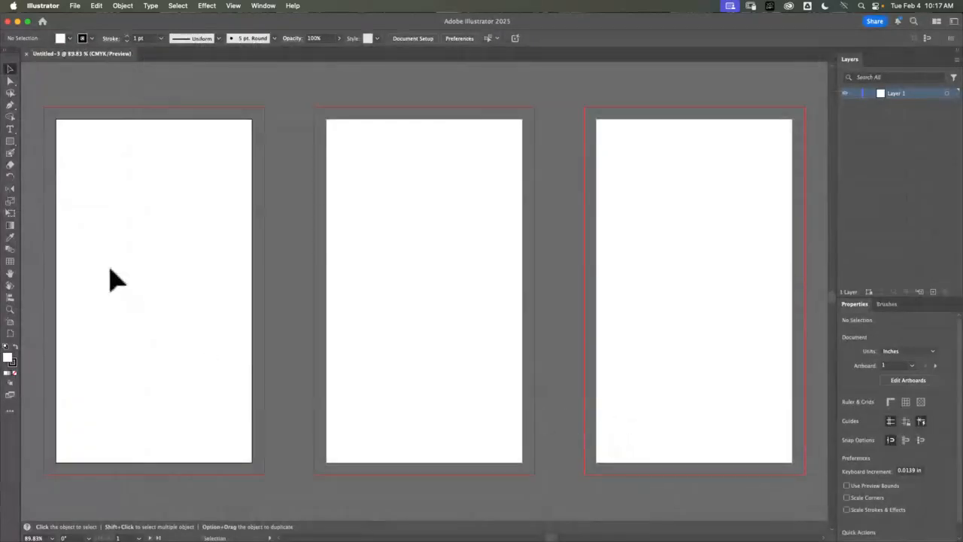
# Rename Layer 1 as Margin and show the rulers
pyautogui.click(10, 141)
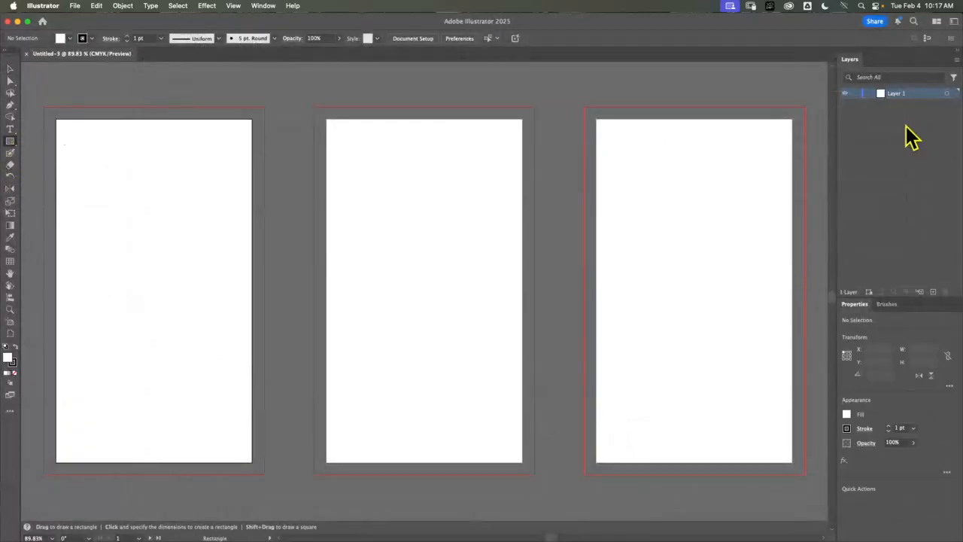
pyautogui.doubleClick(895, 94)
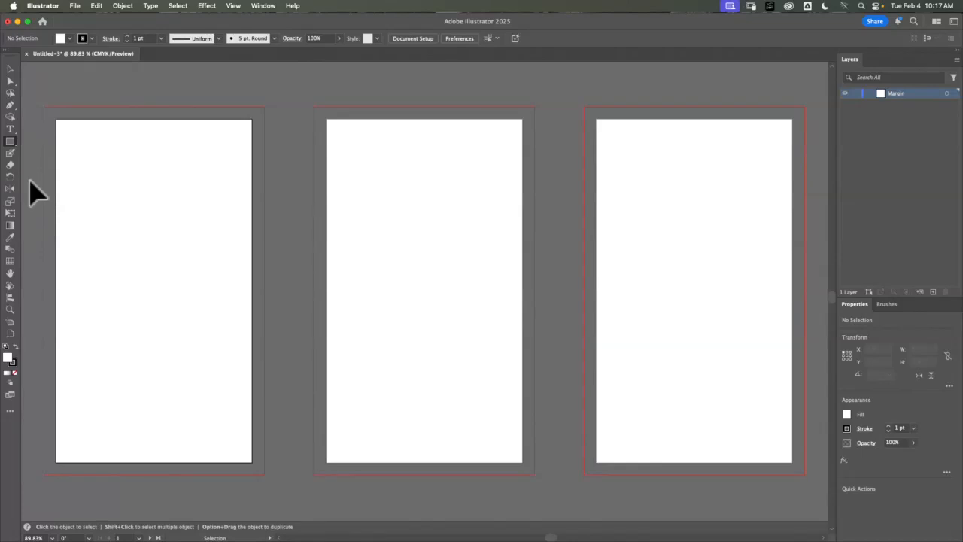
pyautogui.press('super+r')
# Draw a rectangle inside the first artboard and set its size to 3.5 in wide by 6.5 in high
pyautogui.moveTo(66, 132); pyautogui.dragTo(238, 448)
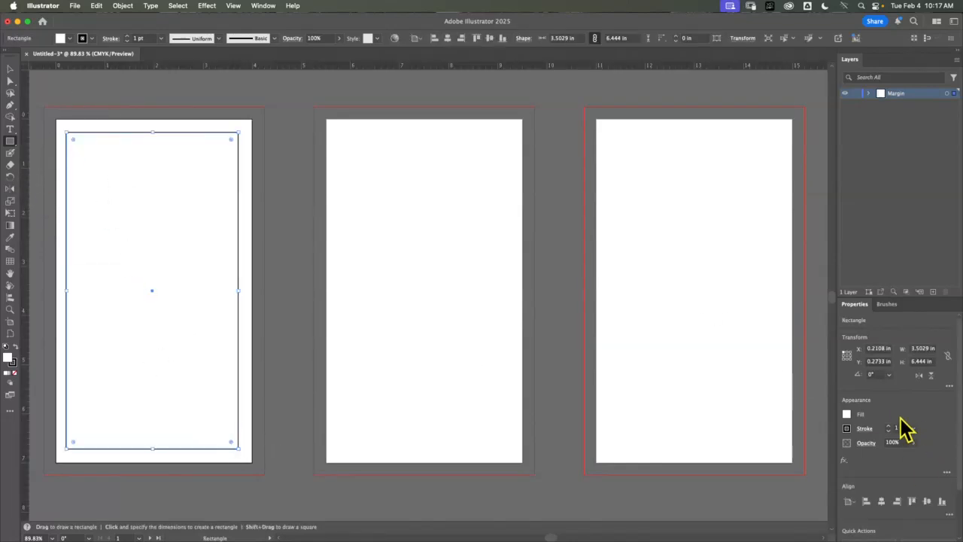
pyautogui.click(925, 348)
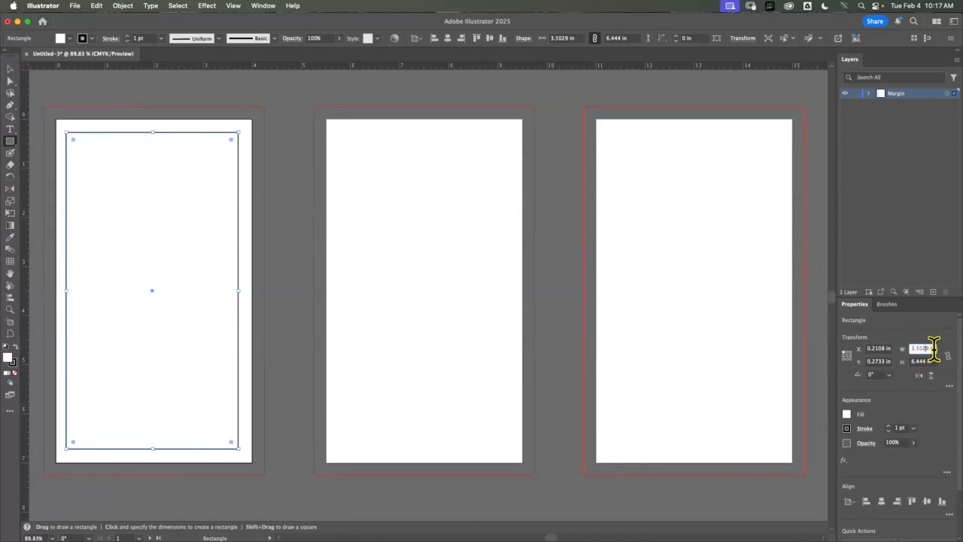
pyautogui.moveTo(934, 350); pyautogui.dragTo(894, 352)
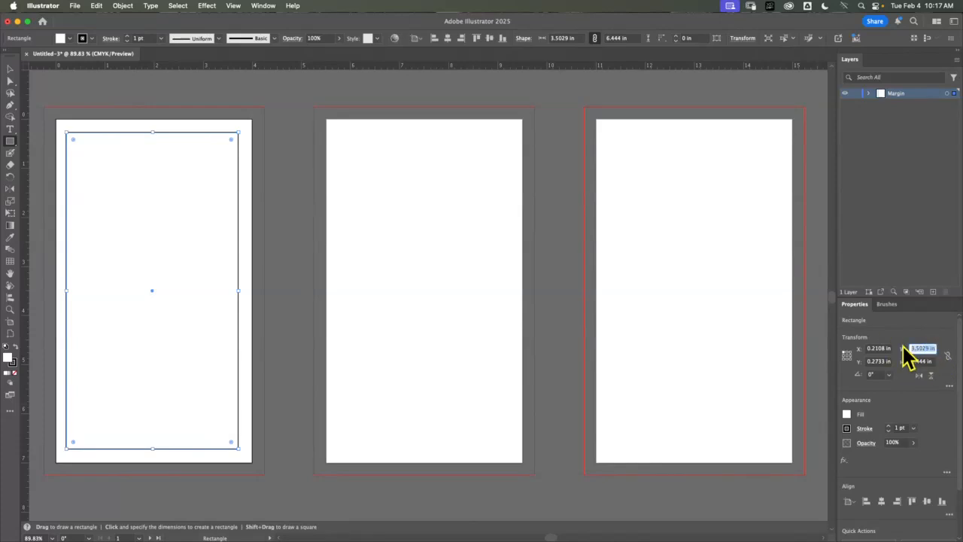
pyautogui.press('Tab')
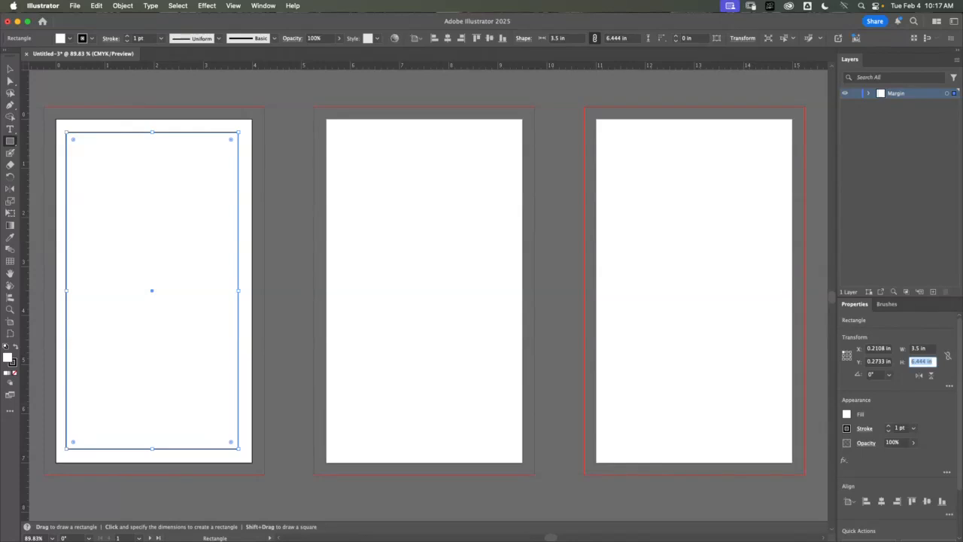
pyautogui.write('6.5')
pyautogui.press('Return')
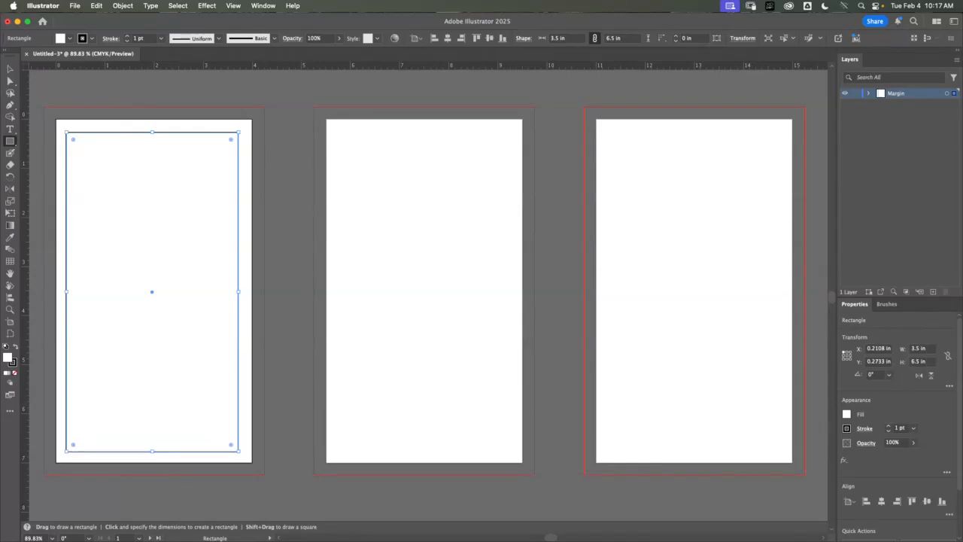
# Remove the margin rectangle's fill and give it a magenta stroke
pyautogui.click(846, 415)
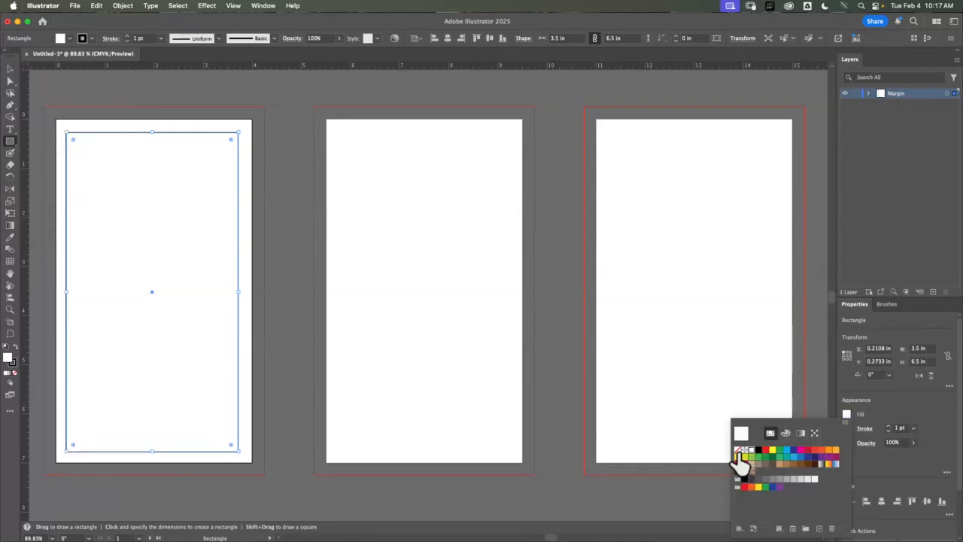
pyautogui.click(902, 412)
pyautogui.click(847, 427)
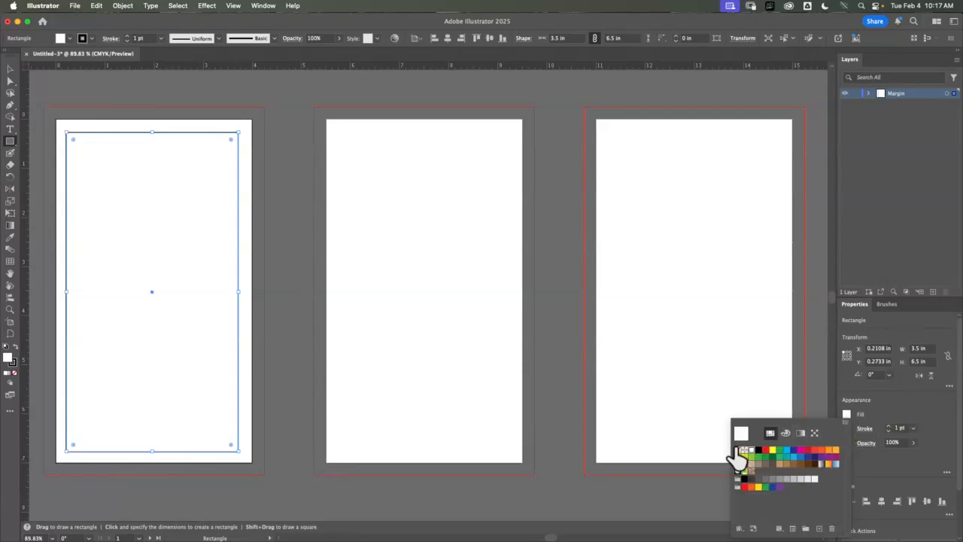
pyautogui.click(890, 402)
pyautogui.click(845, 428)
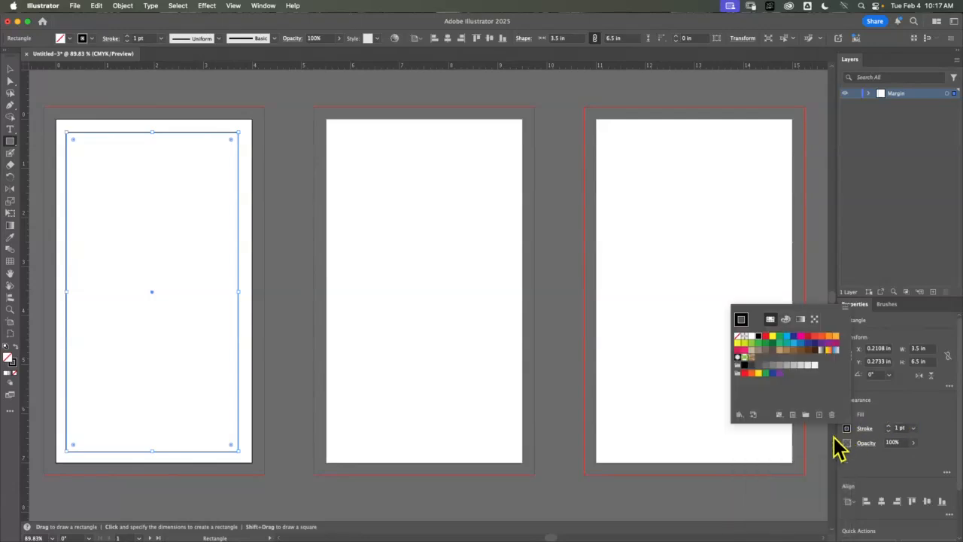
pyautogui.click(802, 341)
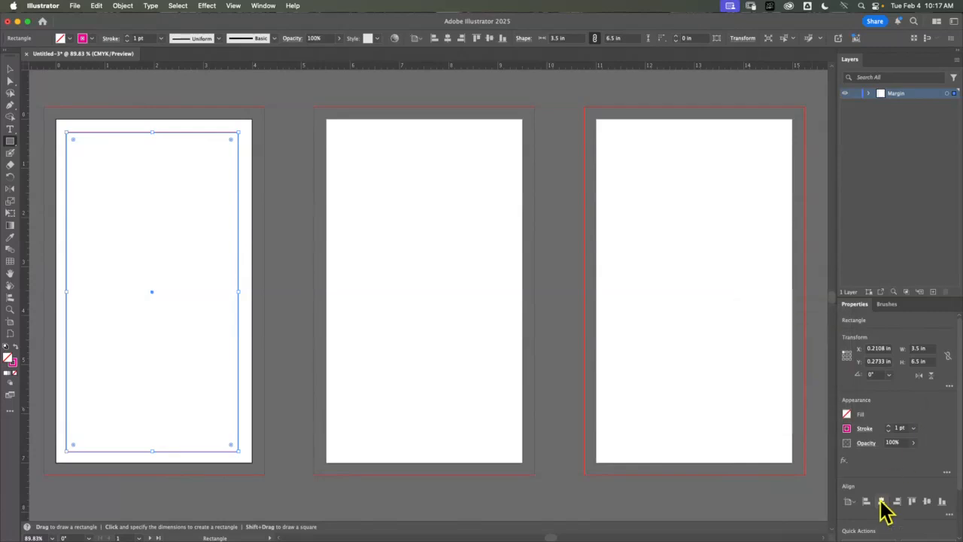
# Center the margin rectangle horizontally and vertically on the first artboard and paste it on all artboards
pyautogui.click(883, 502)
pyautogui.click(928, 502)
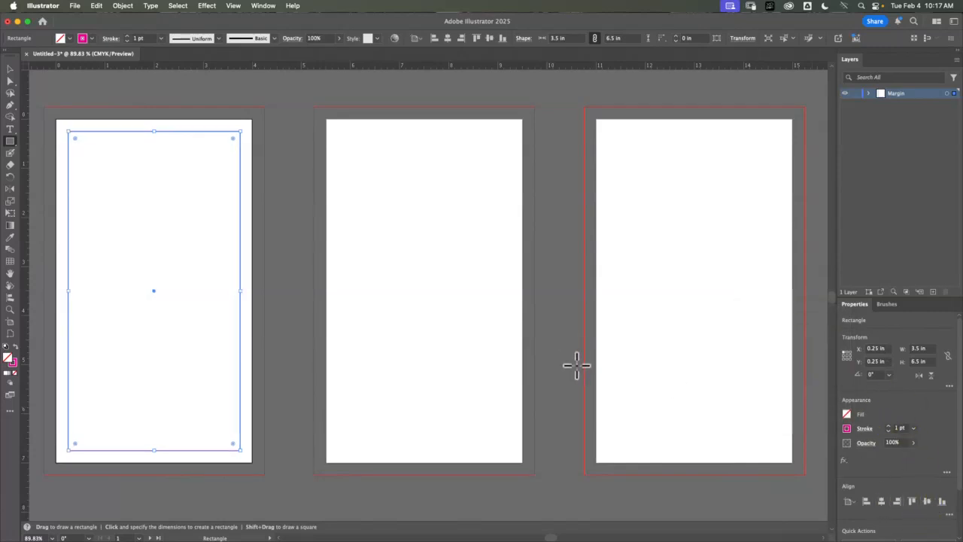
pyautogui.click(122, 6)
pyautogui.moveTo(93, 8)
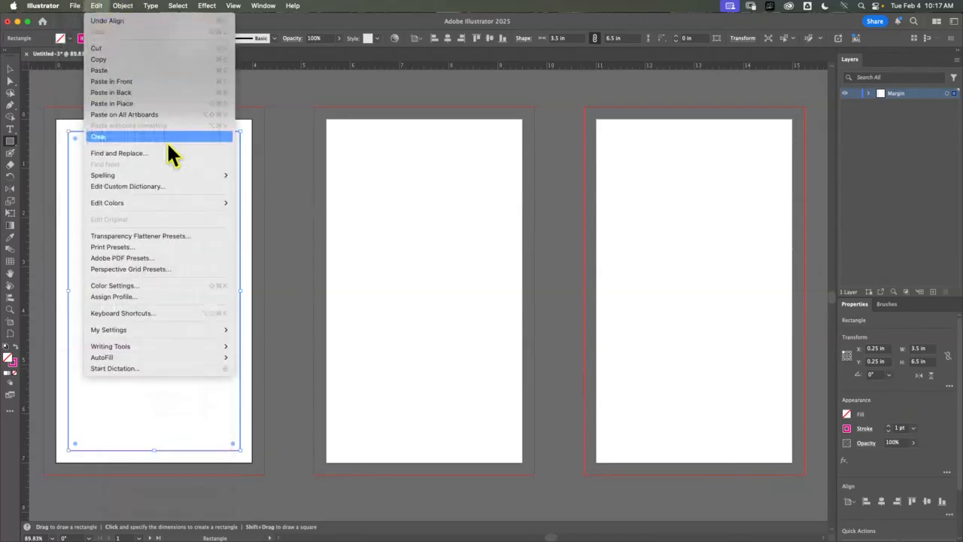
pyautogui.click(159, 113)
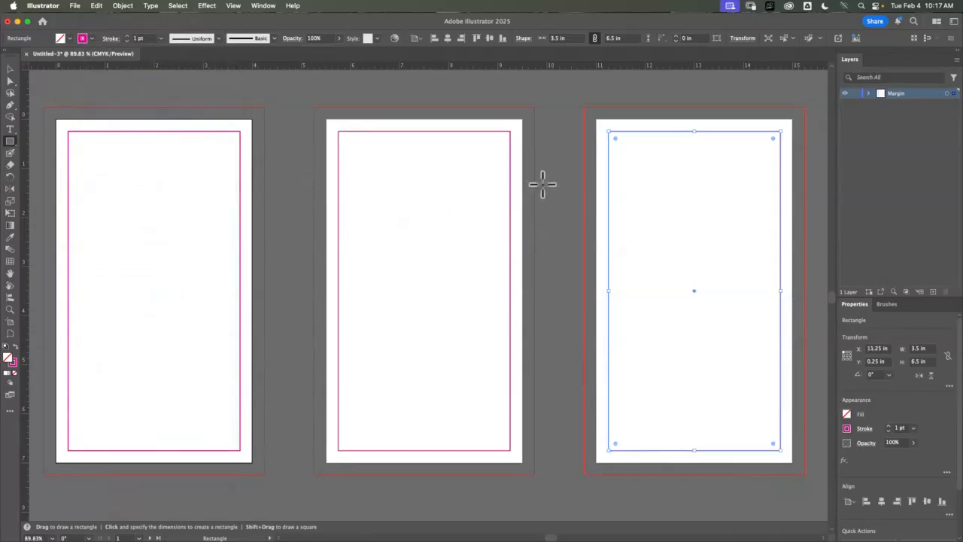
# Add a horizontal guide across the artboards and align it to their vertical center
pyautogui.click(10, 68)
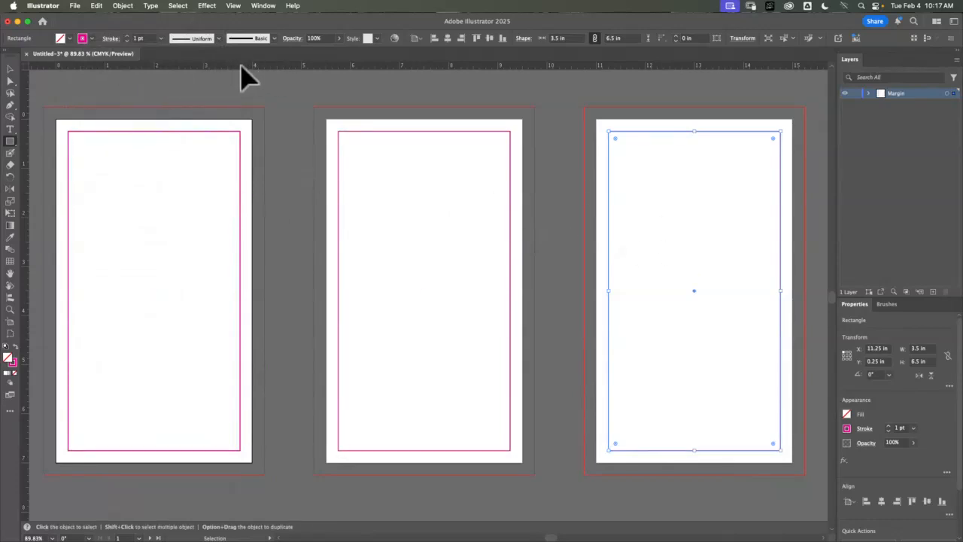
pyautogui.moveTo(248, 75); pyautogui.dragTo(279, 265)
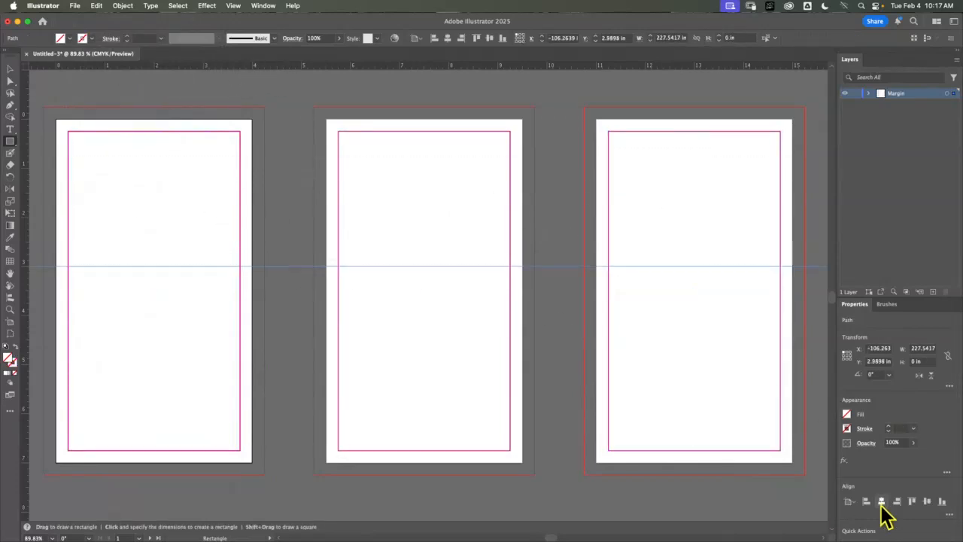
pyautogui.click(926, 503)
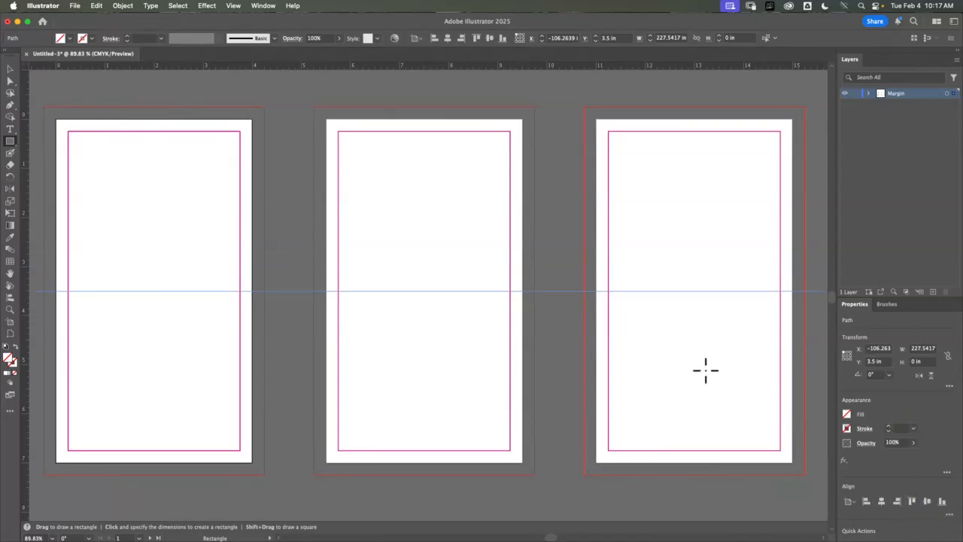
# Add a vertical guide near the middle of each of the three artboards
pyautogui.moveTo(27, 85); pyautogui.dragTo(149, 97)
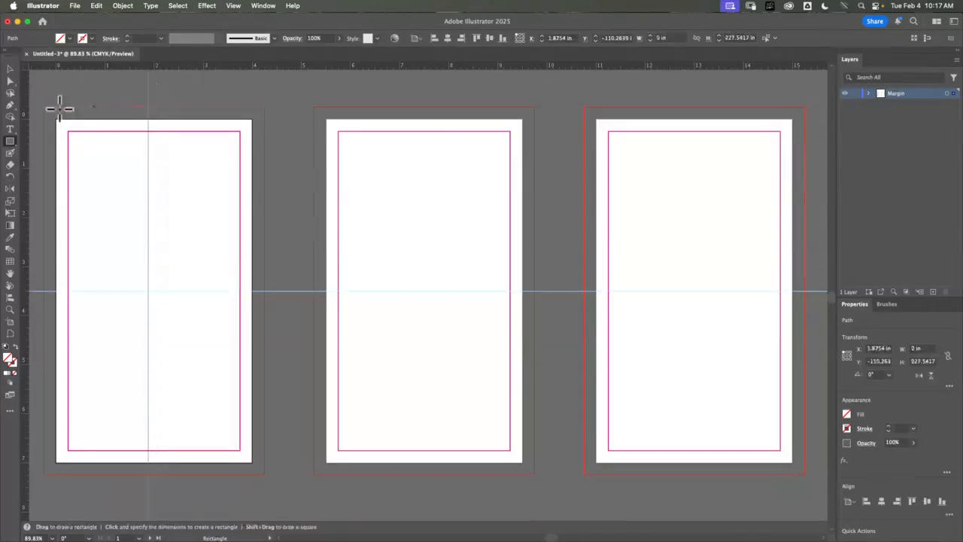
pyautogui.moveTo(28, 111); pyautogui.dragTo(432, 119)
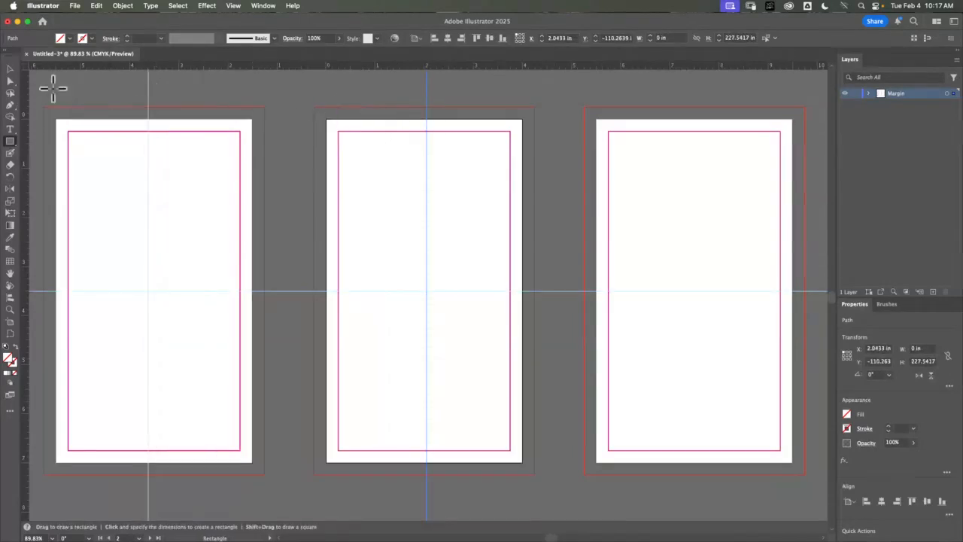
pyautogui.moveTo(25, 108); pyautogui.dragTo(699, 117)
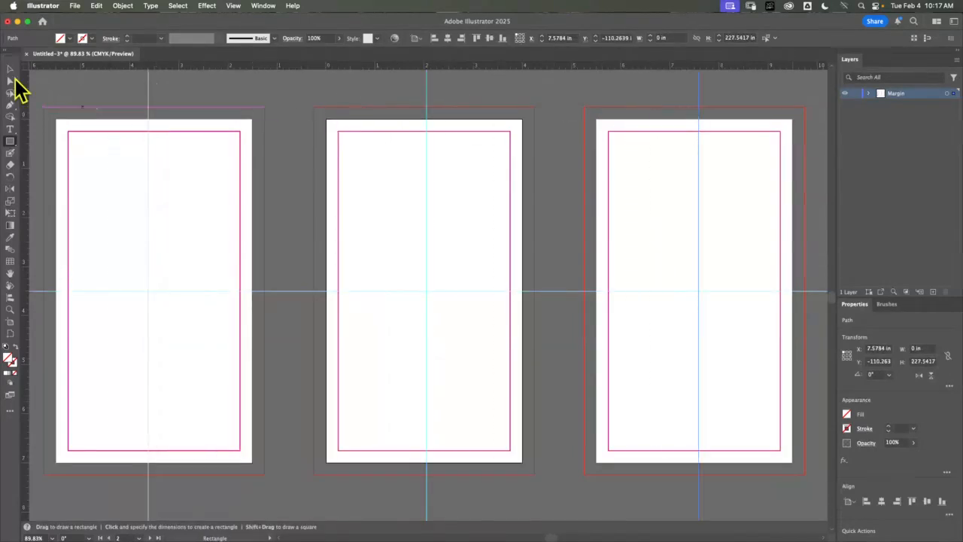
# Align each of the three vertical guides to the horizontal center of its own artboard
pyautogui.click(9, 68)
pyautogui.click(148, 124)
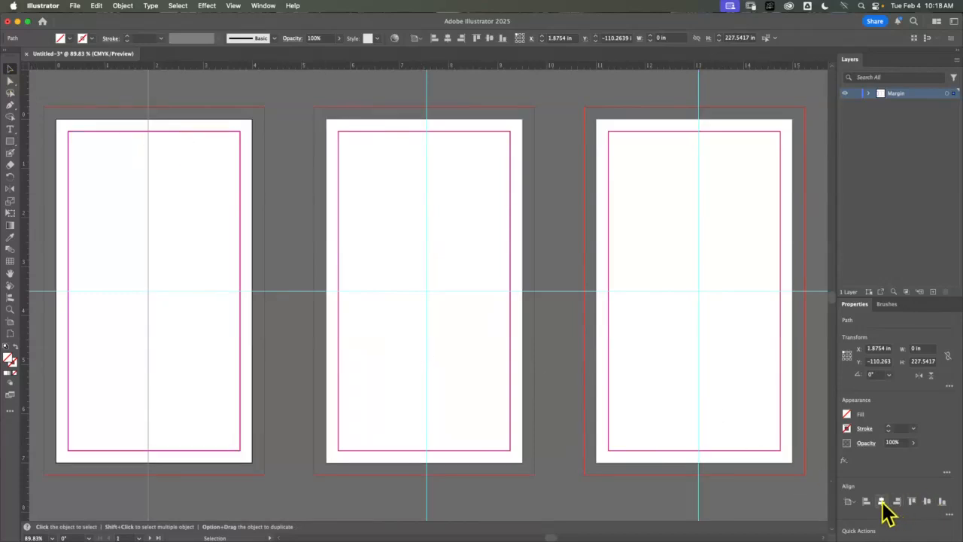
pyautogui.click(882, 502)
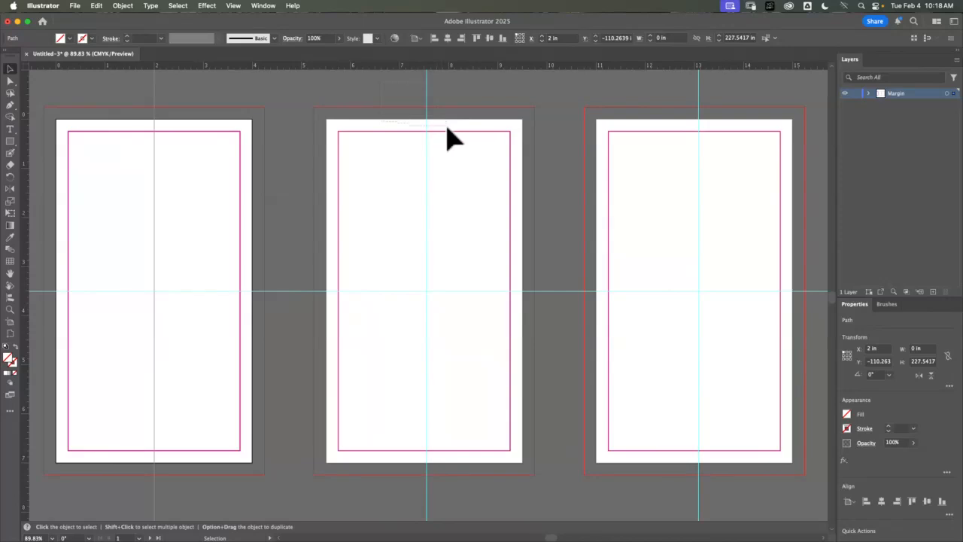
pyautogui.click(426, 126)
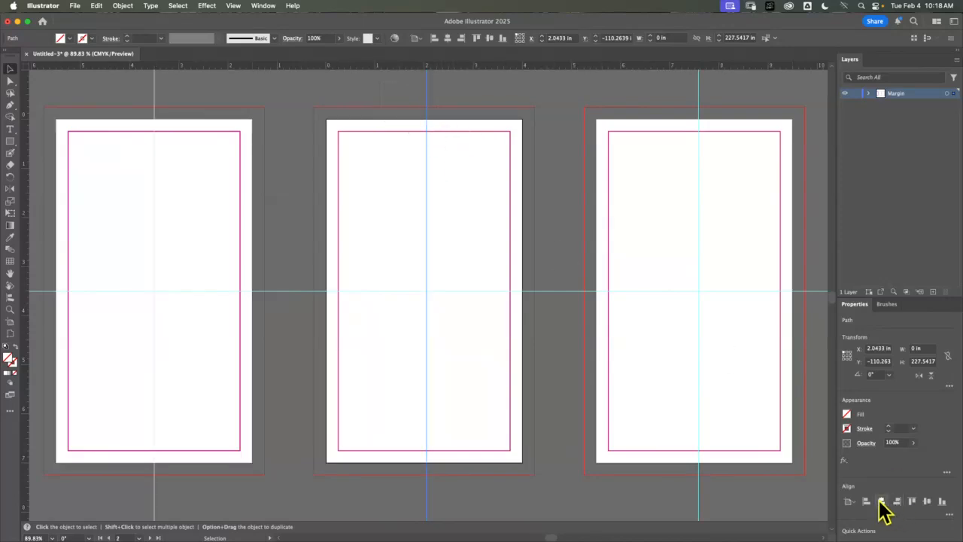
pyautogui.click(882, 502)
pyautogui.click(698, 139)
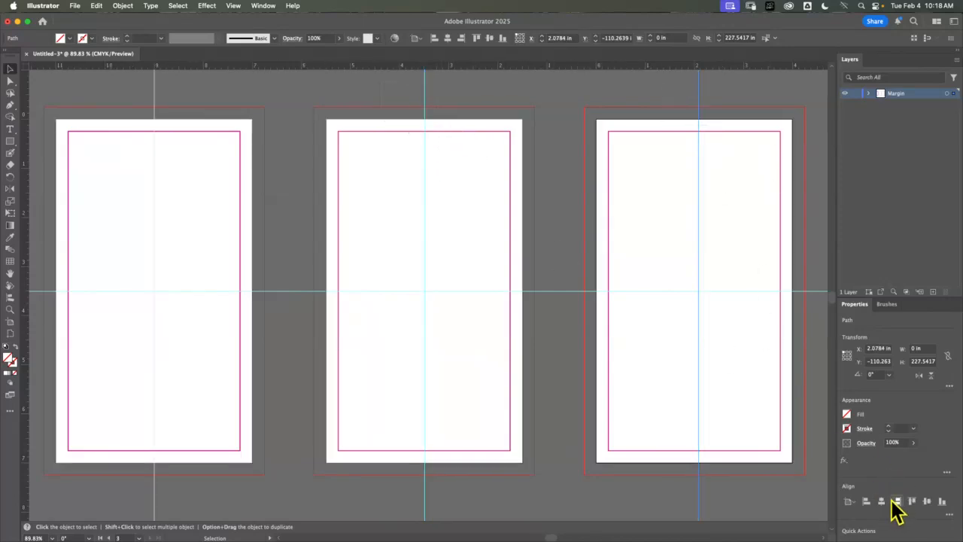
pyautogui.click(882, 502)
# Lock the Margin layer and add a new layer above it named Crop Marksa
pyautogui.click(855, 93)
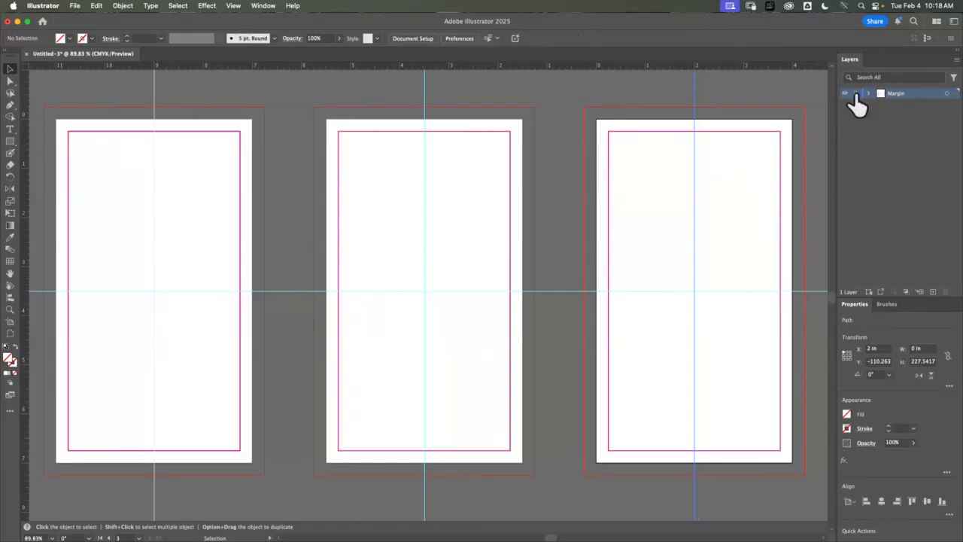
pyautogui.click(932, 291)
pyautogui.doubleClick(900, 94)
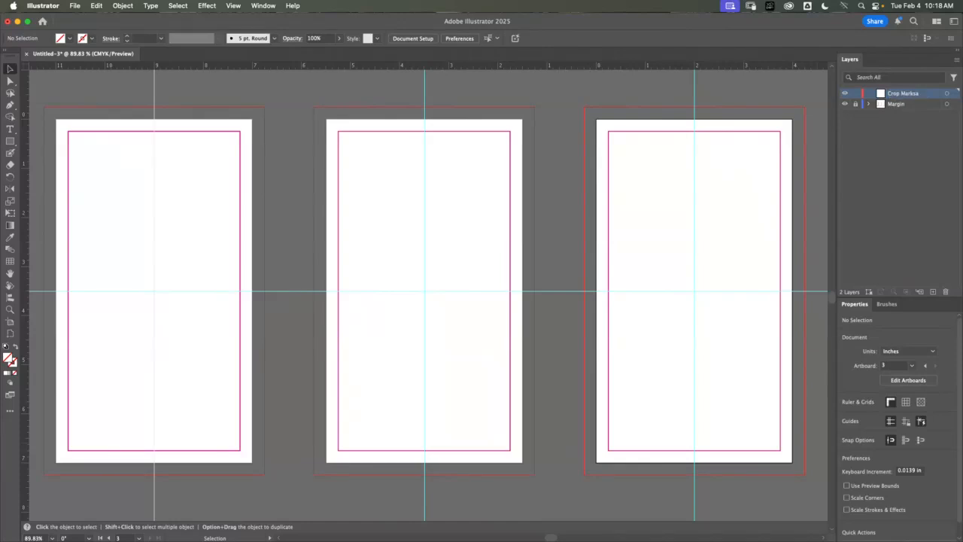
# Correct the top layer's name to Crop Marks and draw a 4 x 7 in rectangle exactly covering the first artboard
pyautogui.doubleClick(906, 95)
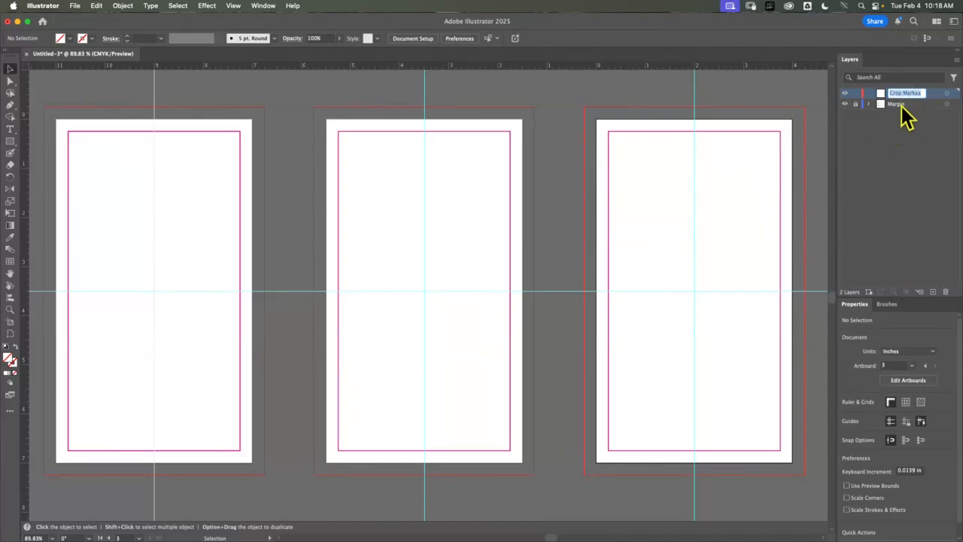
pyautogui.click(921, 93)
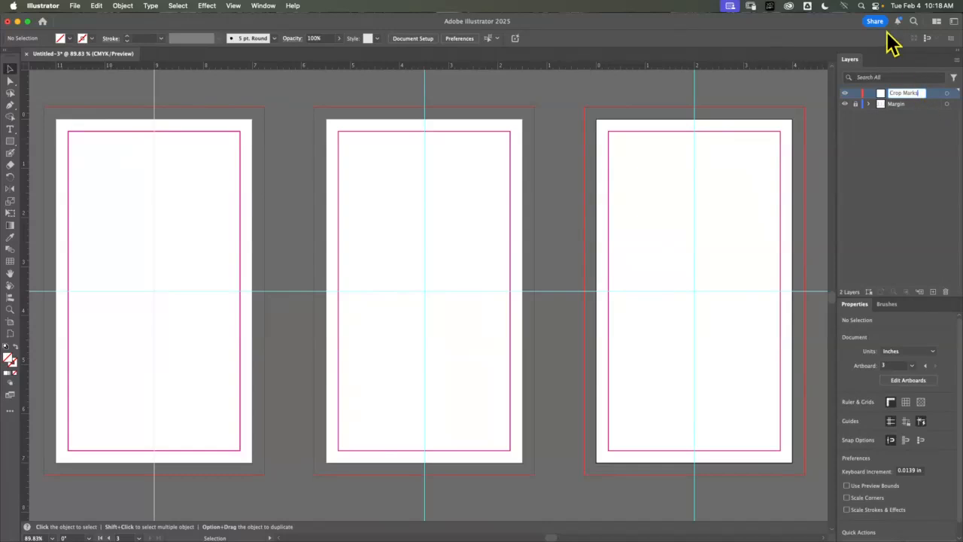
pyautogui.click(11, 142)
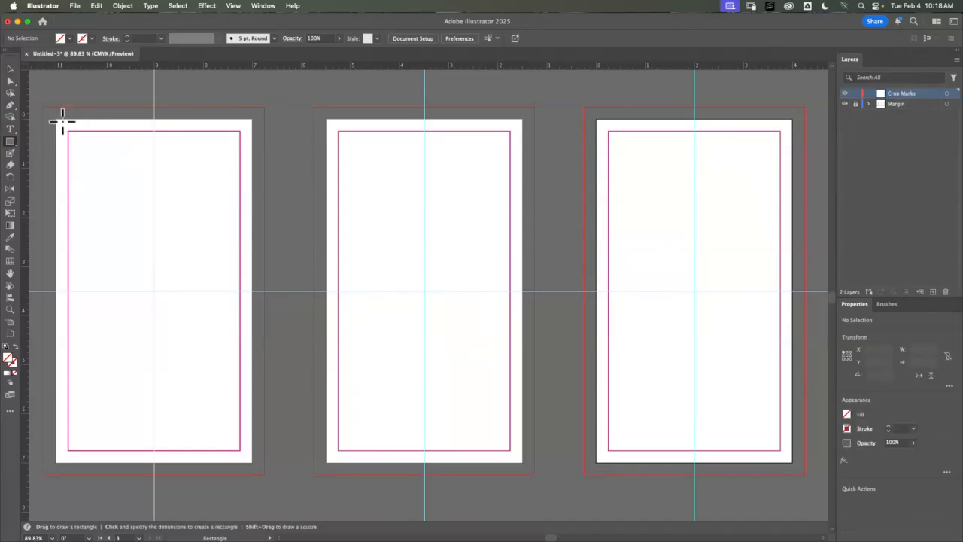
pyautogui.moveTo(56, 119); pyautogui.dragTo(253, 462)
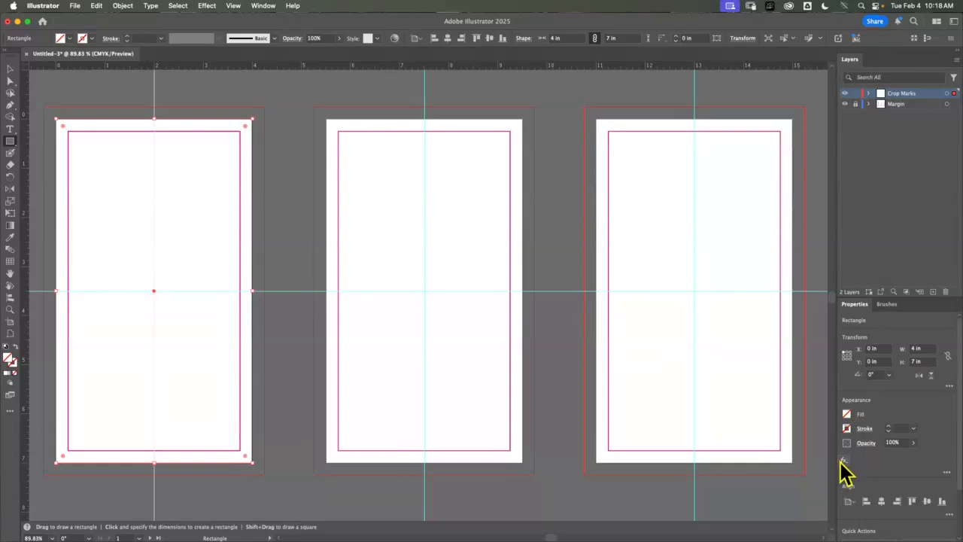
# Apply the Crop Marks effect to the rectangle and paste it on all artboards
pyautogui.click(842, 460)
pyautogui.click(888, 327)
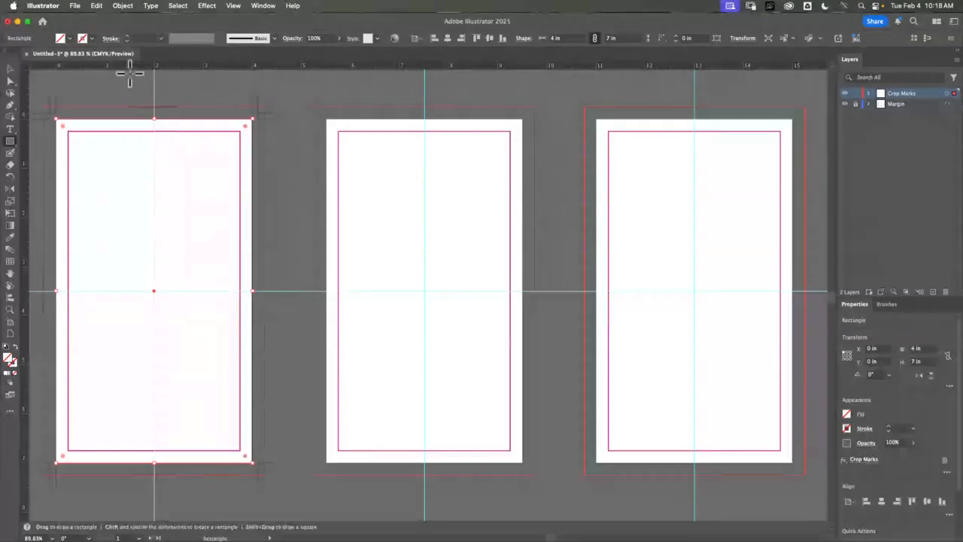
pyautogui.click(97, 6)
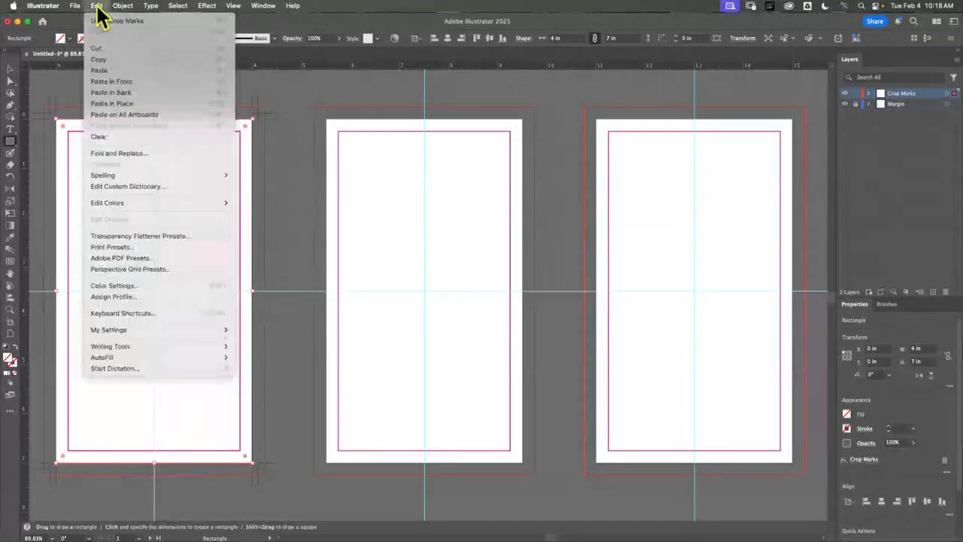
pyautogui.click(132, 114)
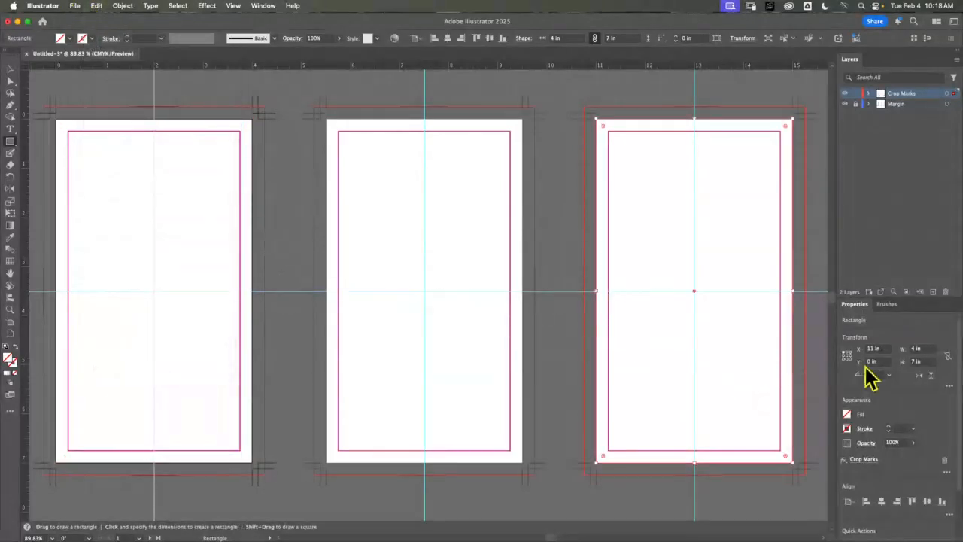
# Lock the Crop Marks layer and add a new layer above it
pyautogui.click(856, 94)
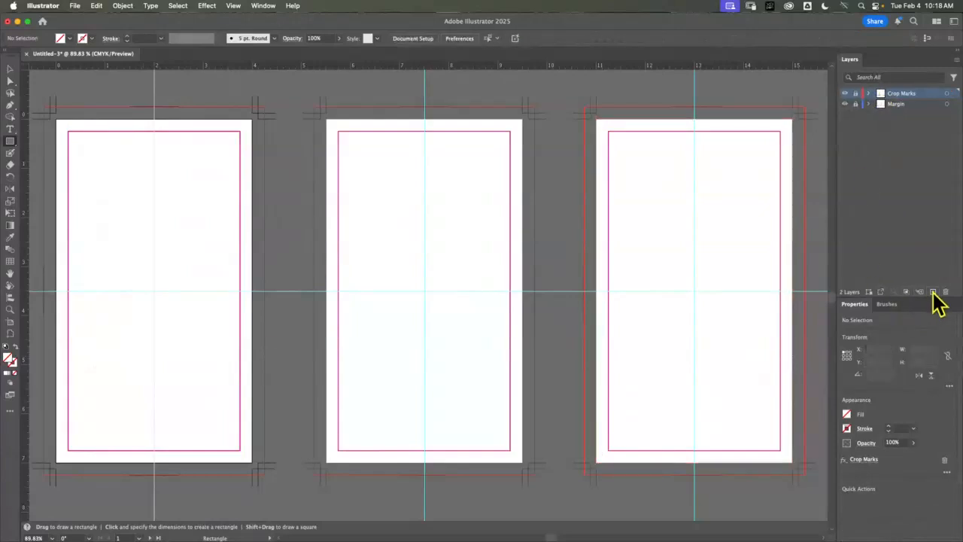
pyautogui.click(933, 292)
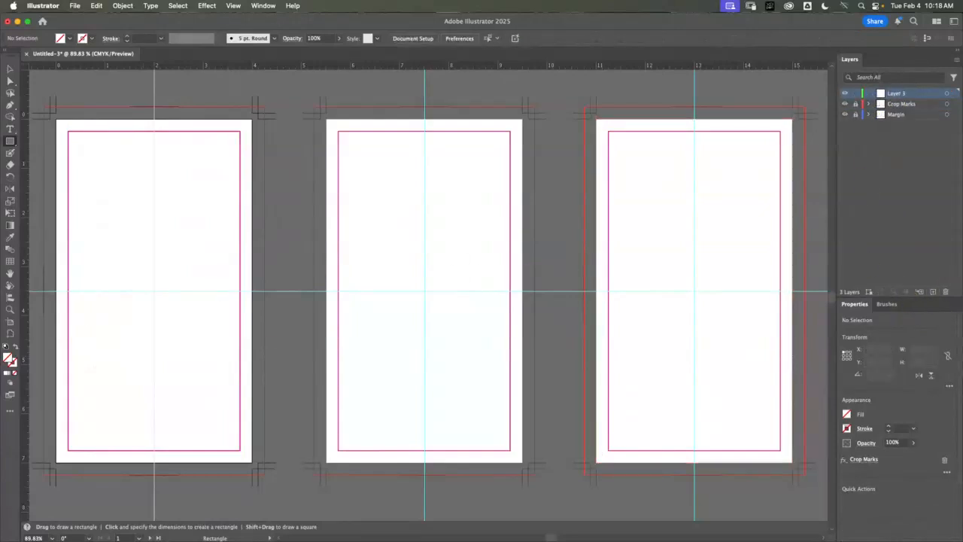
# Switch to the course page in Chrome, close Lettering Expressions 04 and open the Typographic Challenges 04 assignment
pyautogui.click(17, 21)
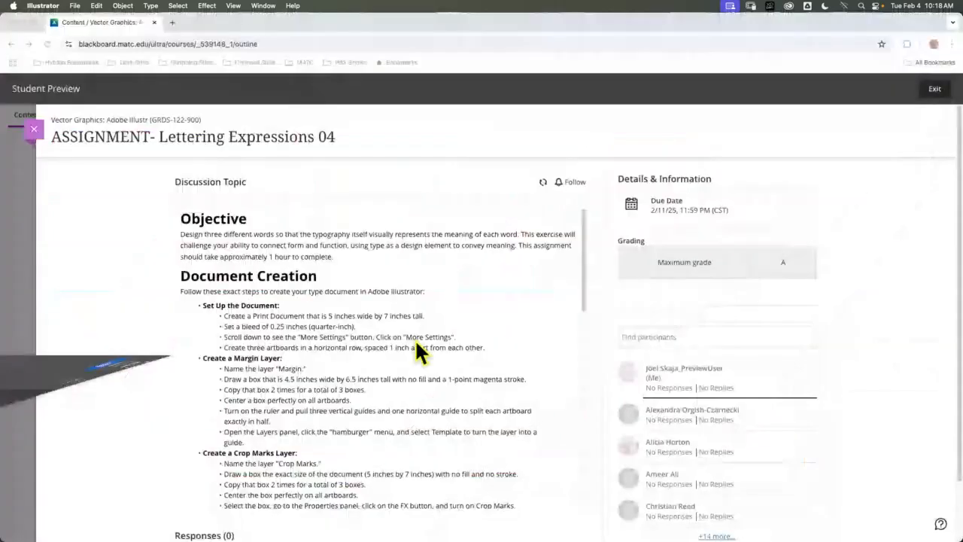
pyautogui.click(34, 131)
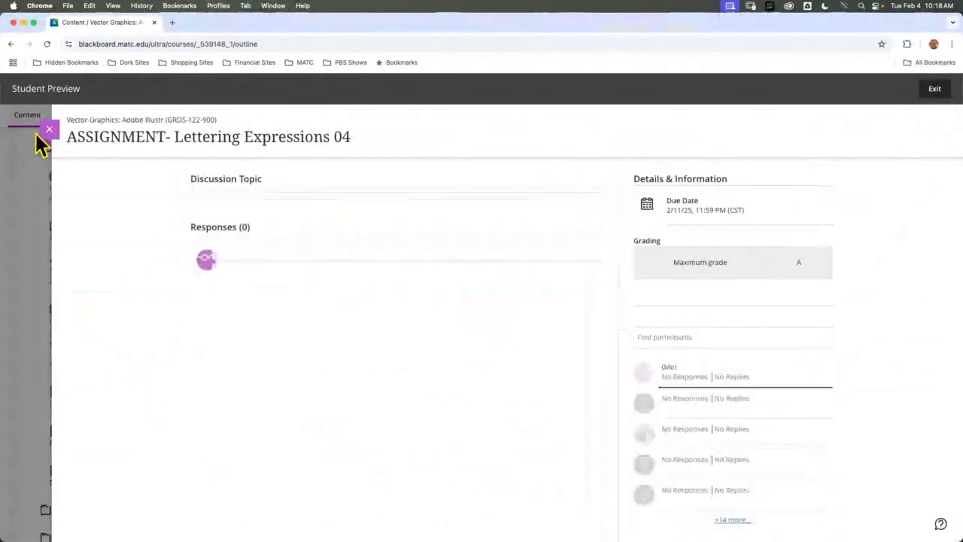
pyautogui.click(247, 336)
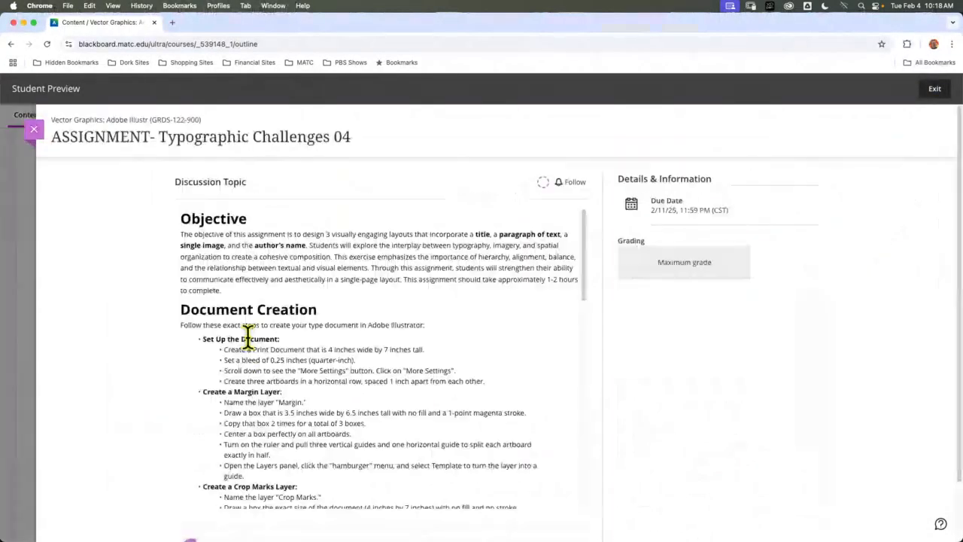
# Read down to the assignment's Design Process section and copy the full Frankenstein paragraph without its label
pyautogui.scroll(-8, 282, 340)
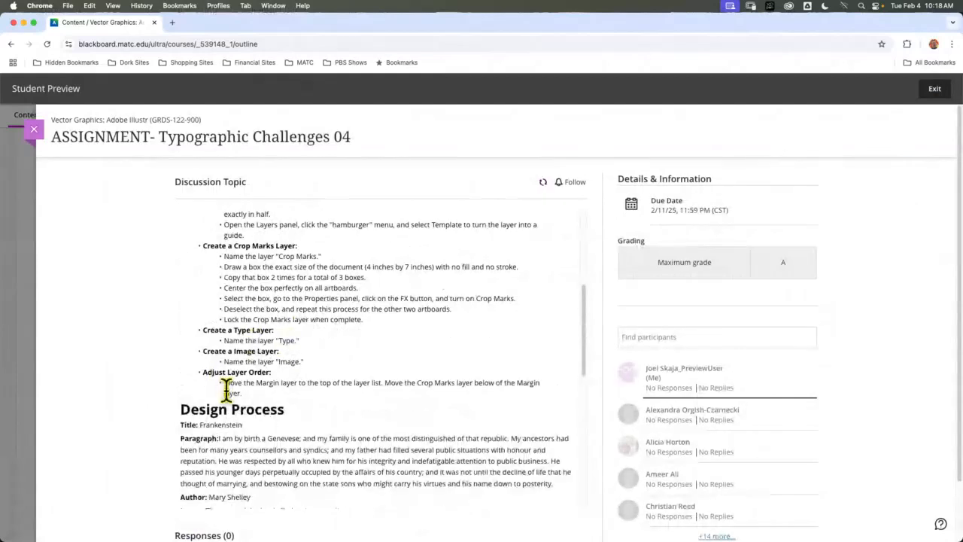
pyautogui.scroll(-1, 221, 401)
pyautogui.scroll(-5, 223, 401)
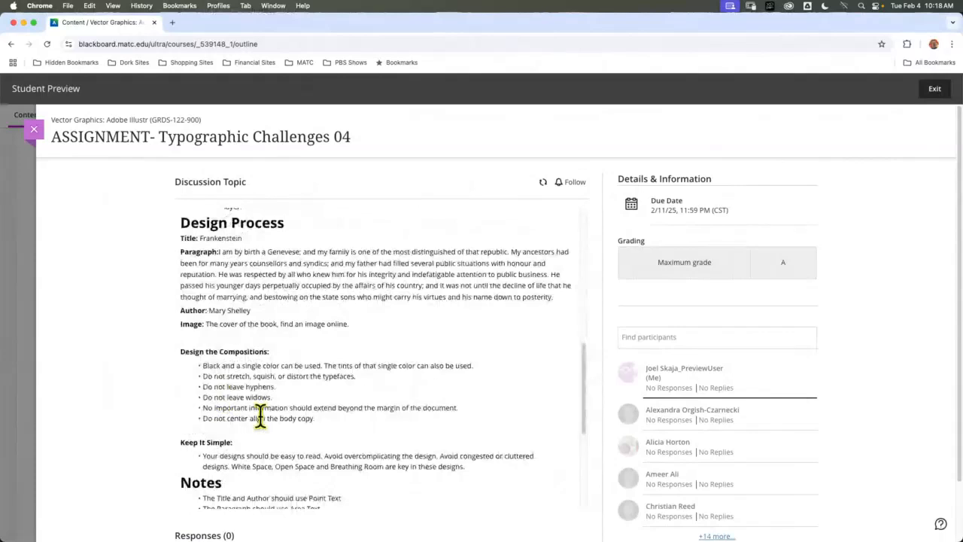
pyautogui.scroll(1, 258, 414)
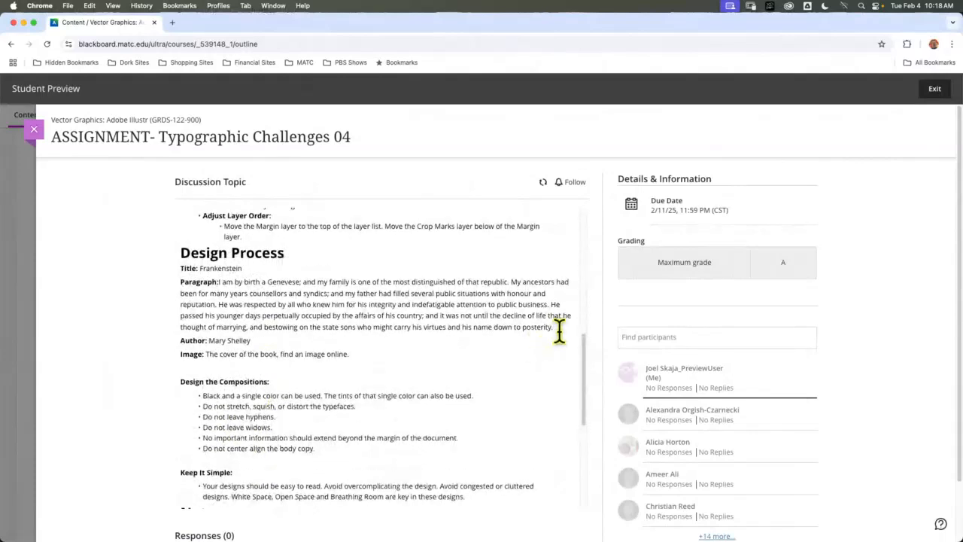
pyautogui.moveTo(556, 326); pyautogui.dragTo(224, 282)
pyautogui.press('super+c')
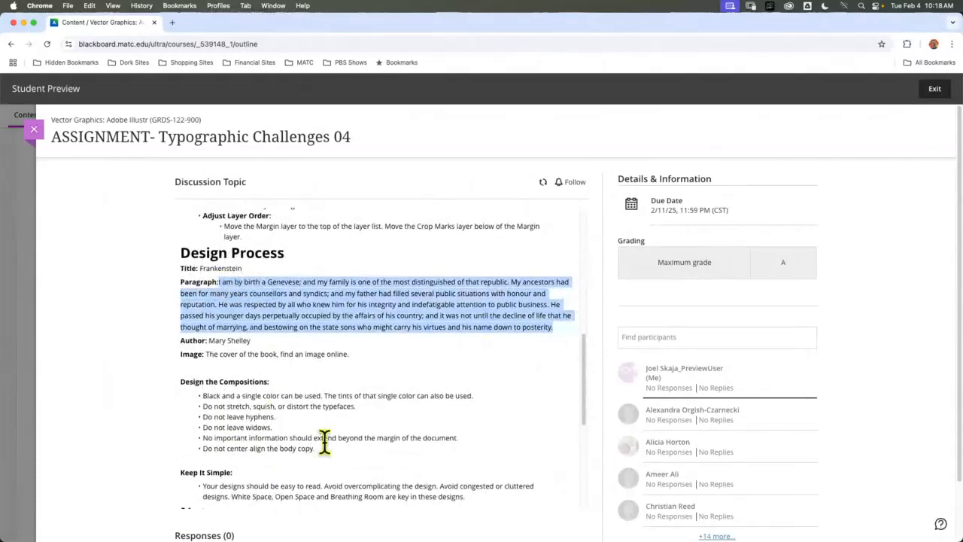
# Return to Illustrator, move the new empty layer below the Margin layer and name it Type
pyautogui.click(23, 22)
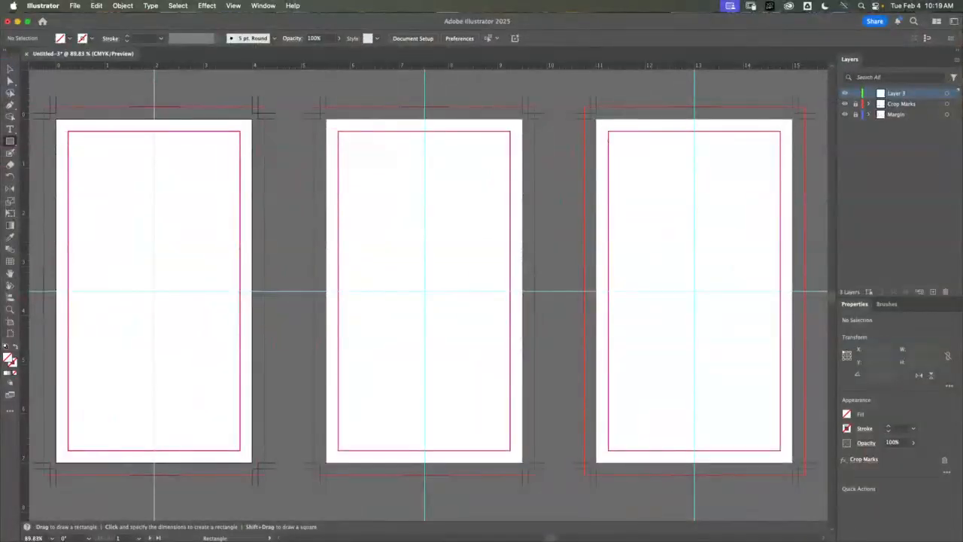
pyautogui.click(12, 310)
pyautogui.moveTo(138, 222); pyautogui.dragTo(177, 247)
pyautogui.press('space')
pyautogui.moveTo(231, 260); pyautogui.dragTo(361, 246)
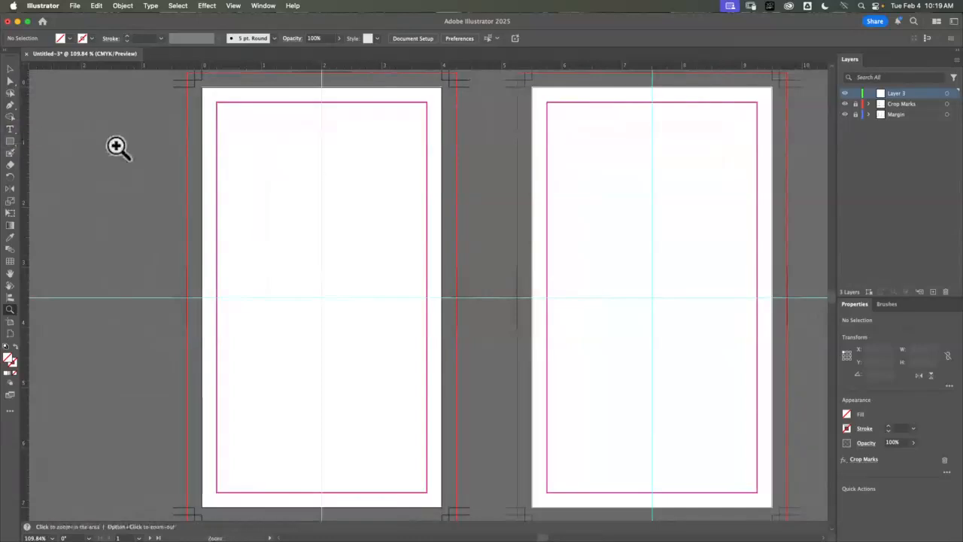
pyautogui.moveTo(920, 96); pyautogui.dragTo(899, 117)
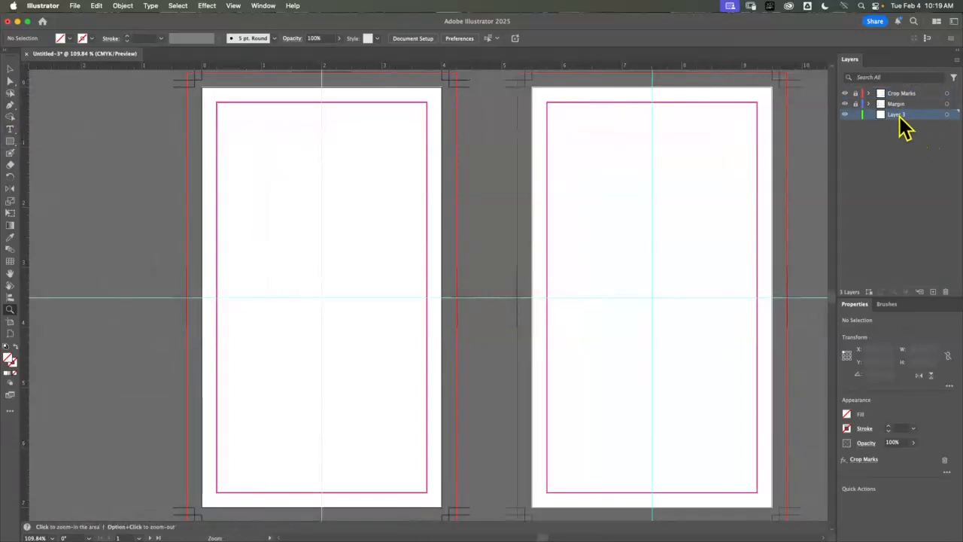
pyautogui.doubleClick(897, 114)
pyautogui.write('Ty')
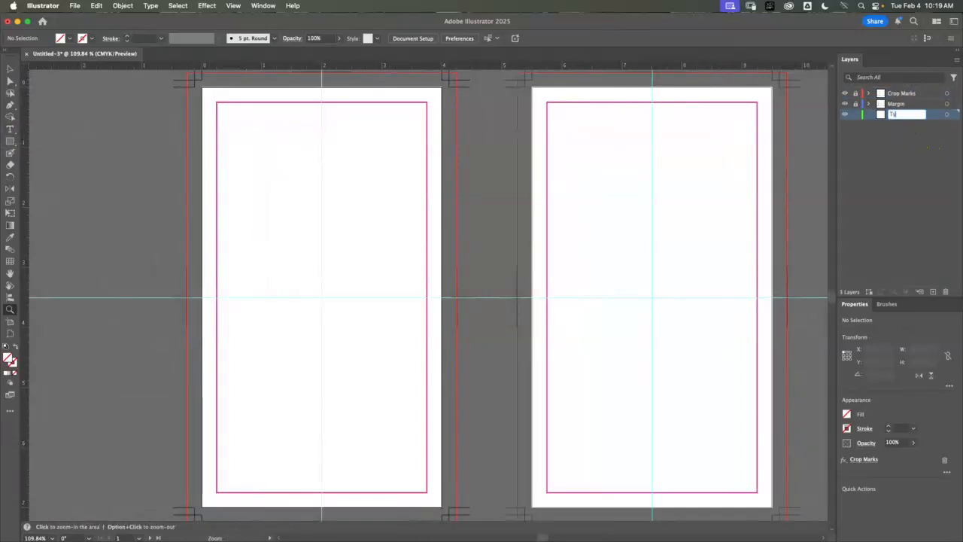
pyautogui.write('pe')
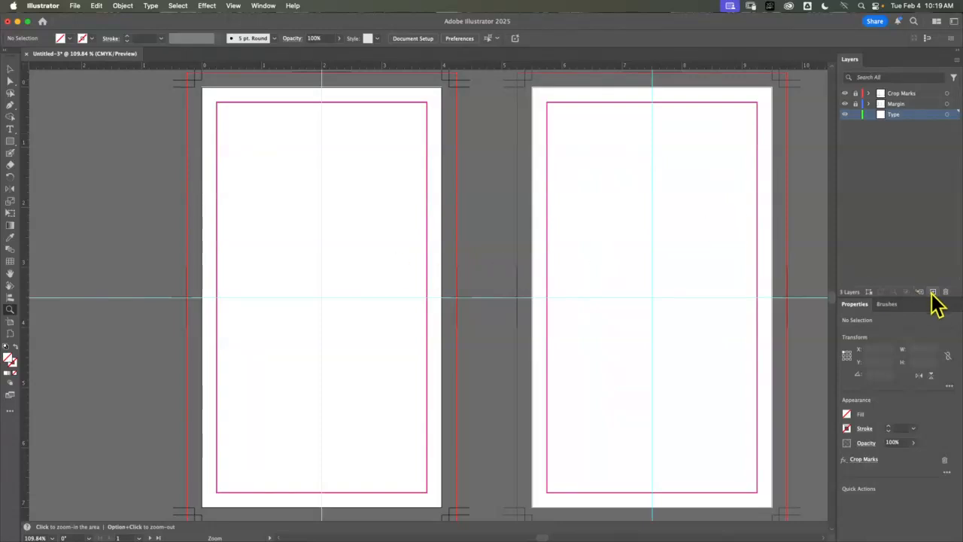
# Add another layer, place it below the Type layer and name it Image
pyautogui.click(933, 291)
pyautogui.moveTo(923, 117); pyautogui.dragTo(911, 143)
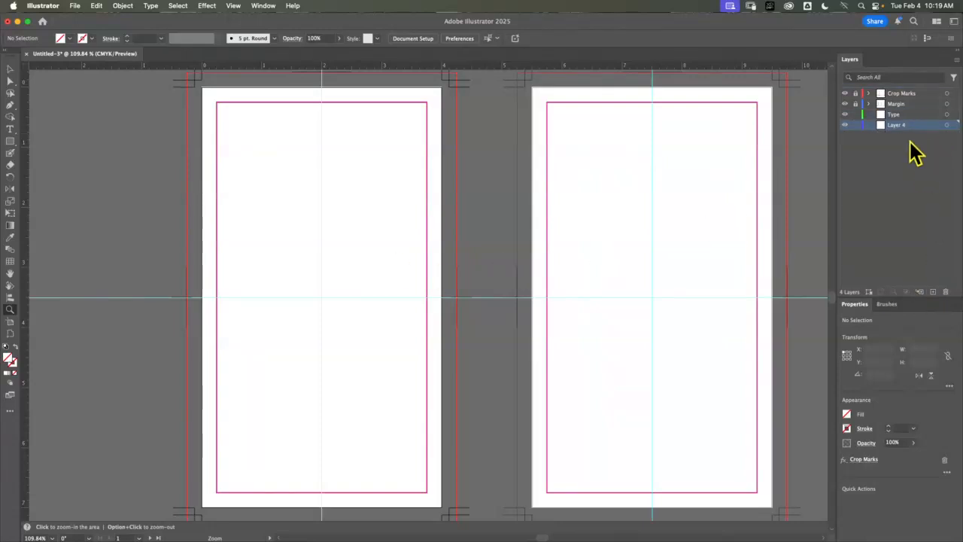
pyautogui.doubleClick(907, 125)
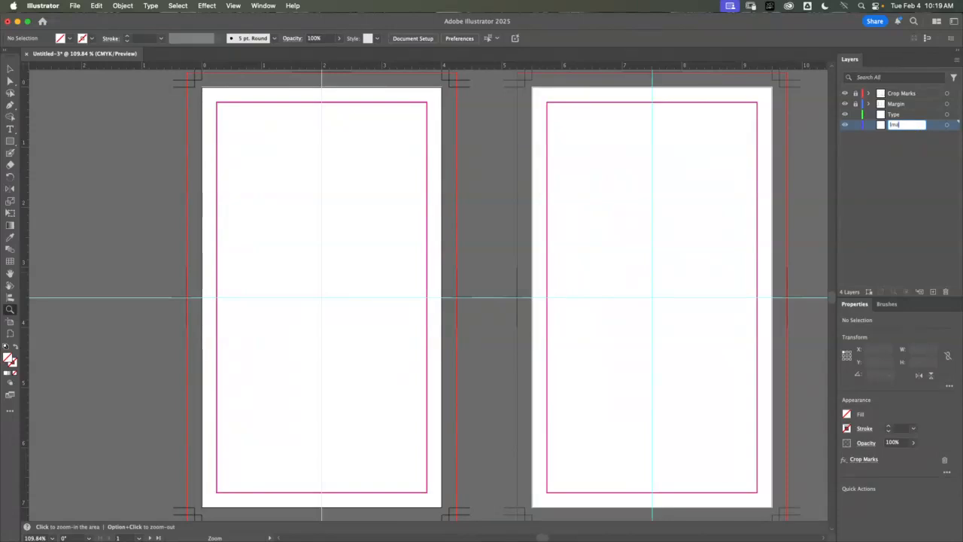
# Create an area text frame about 2.77 x 4.08 in on the first artboard and paste the copied paragraph into it
pyautogui.click(10, 129)
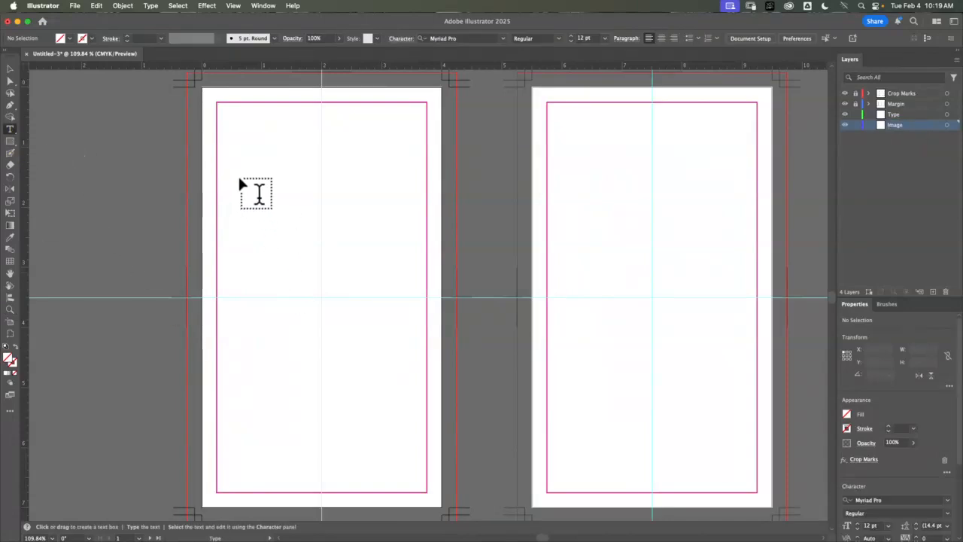
pyautogui.moveTo(239, 176)
pyautogui.mouseDown()
pyautogui.moveTo(266, 204)
pyautogui.moveTo(295, 275)
pyautogui.moveTo(382, 374)
pyautogui.moveTo(404, 419)
pyautogui.mouseUp()
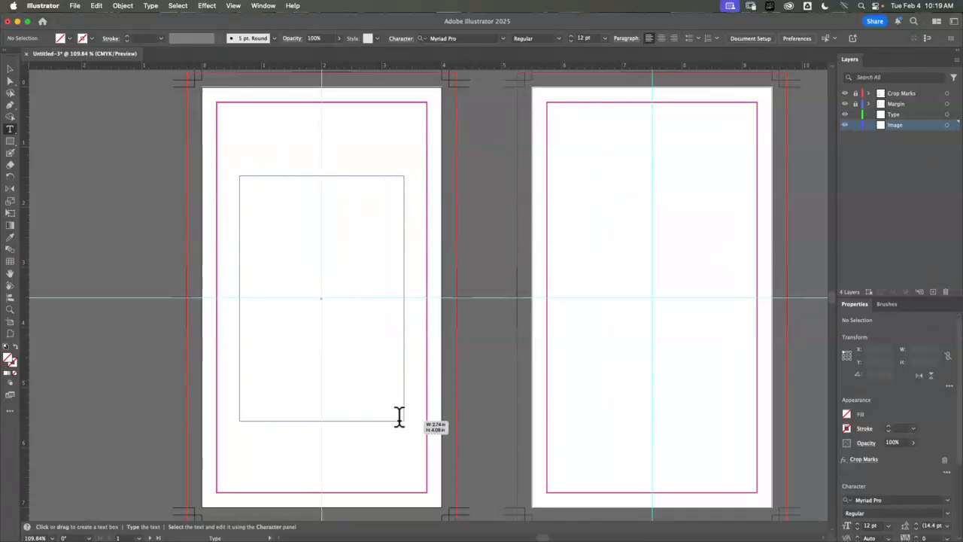
pyautogui.press('super+v')
pyautogui.press('Escape')
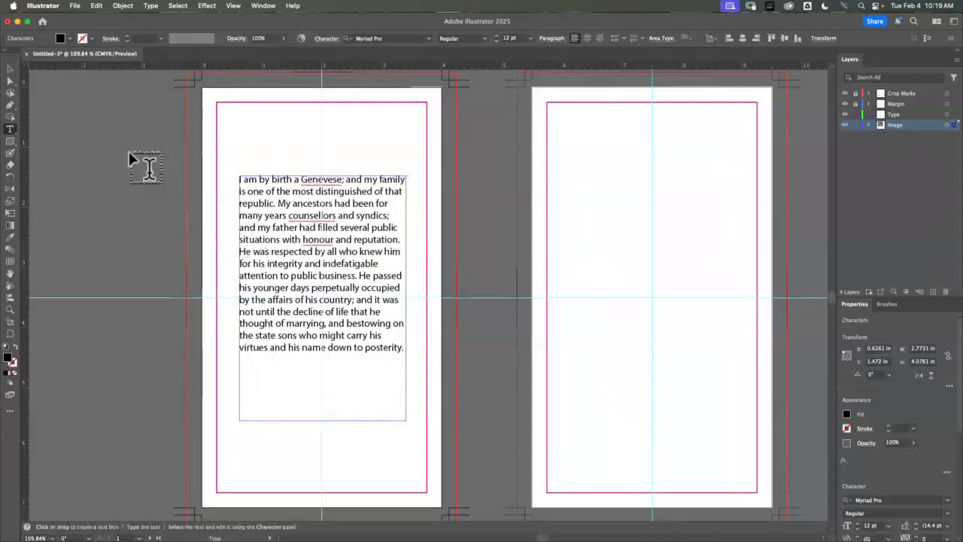
# Shorten the paragraph's text frame to about 3.04 in tall and set its font to Times
pyautogui.click(10, 69)
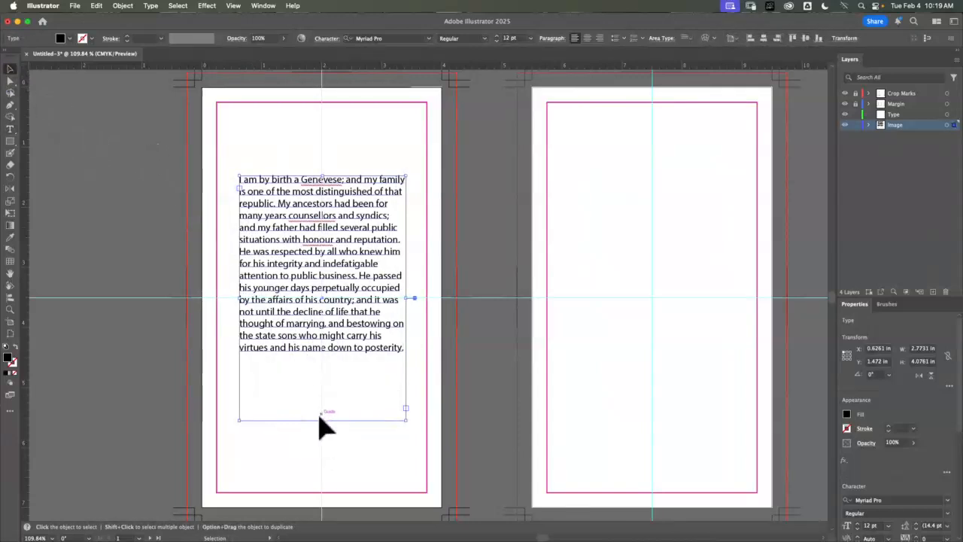
pyautogui.moveTo(325, 421); pyautogui.dragTo(325, 358)
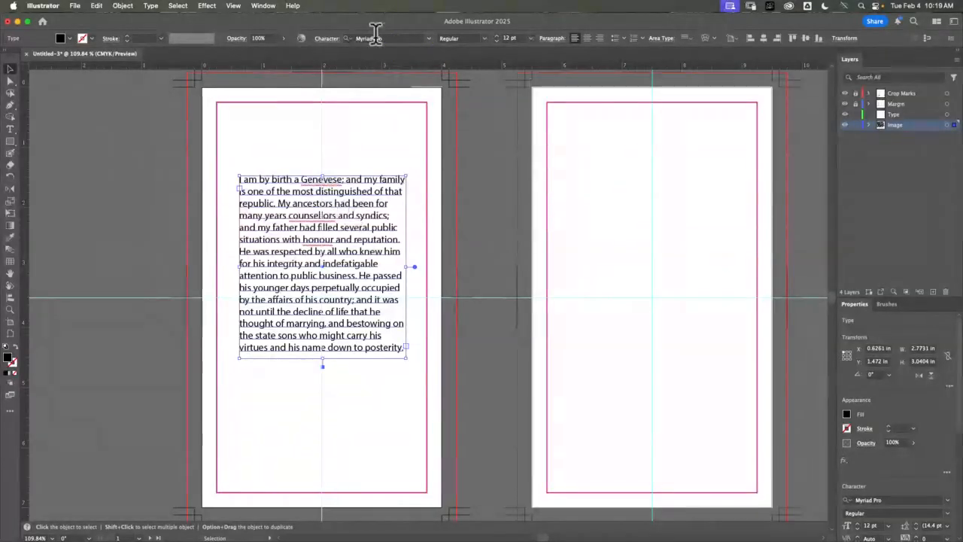
pyautogui.click(429, 39)
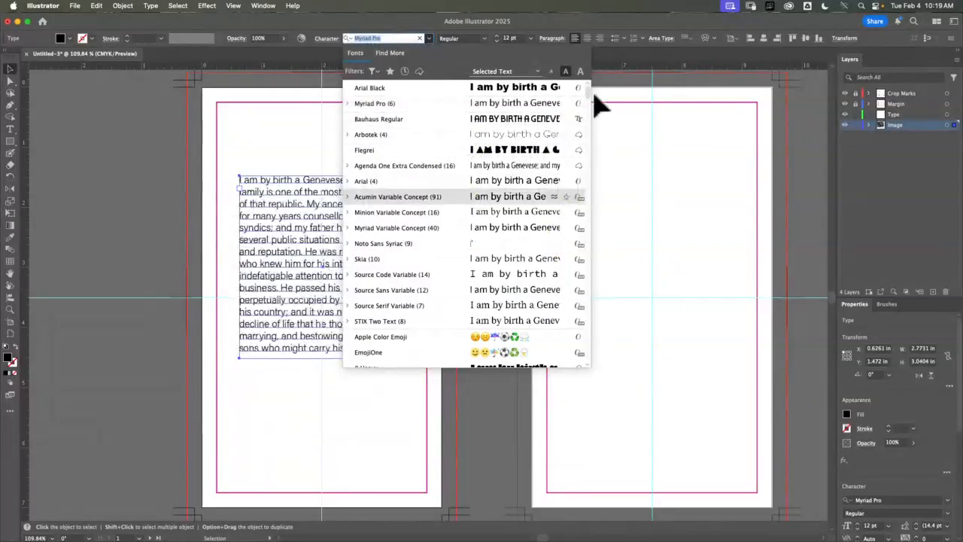
pyautogui.moveTo(588, 93)
pyautogui.mouseDown()
pyautogui.moveTo(594, 122)
pyautogui.moveTo(588, 90)
pyautogui.mouseUp()
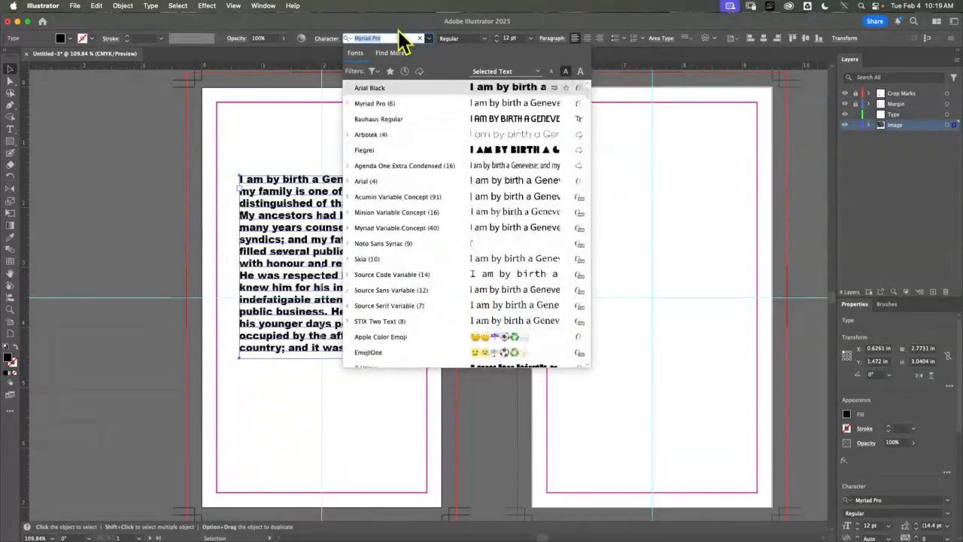
pyautogui.write('t')
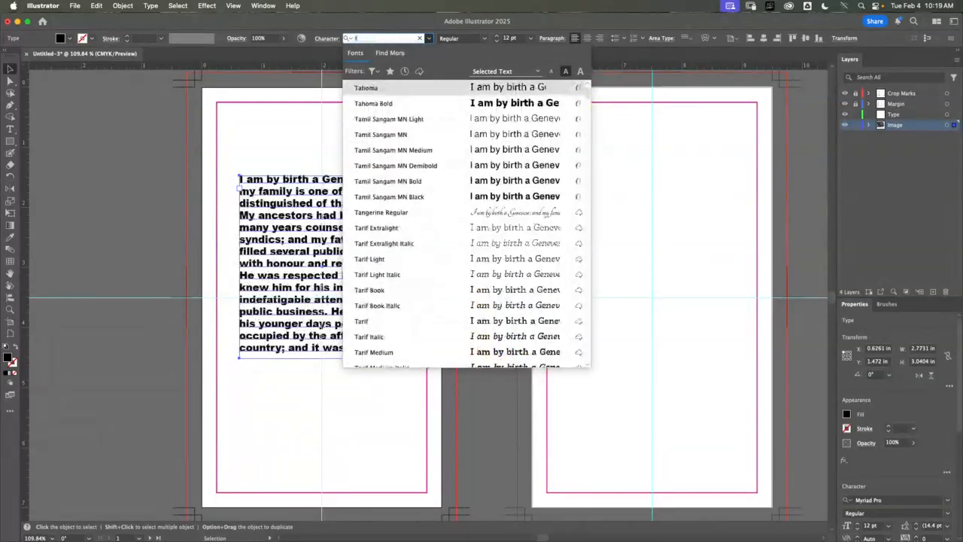
pyautogui.write('imes')
pyautogui.press('Return')
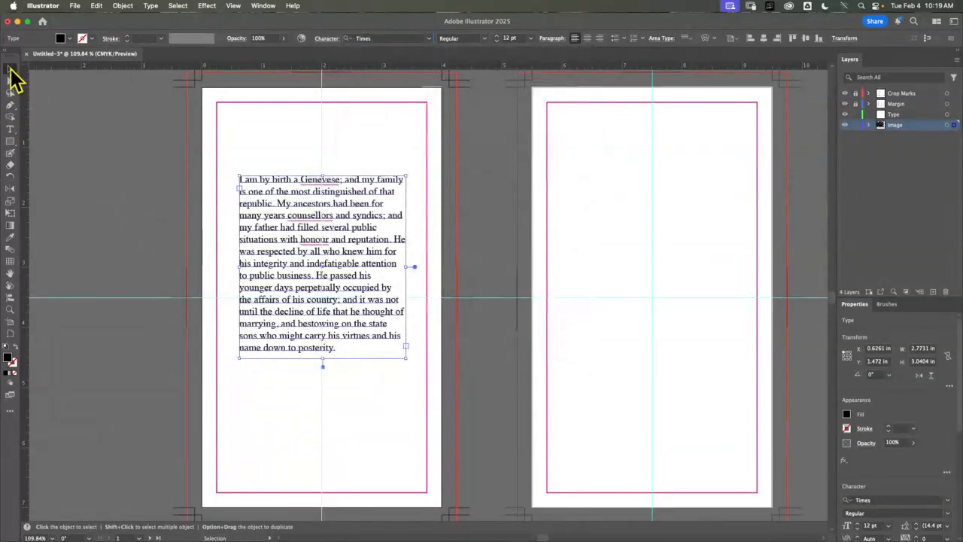
pyautogui.click(67, 134)
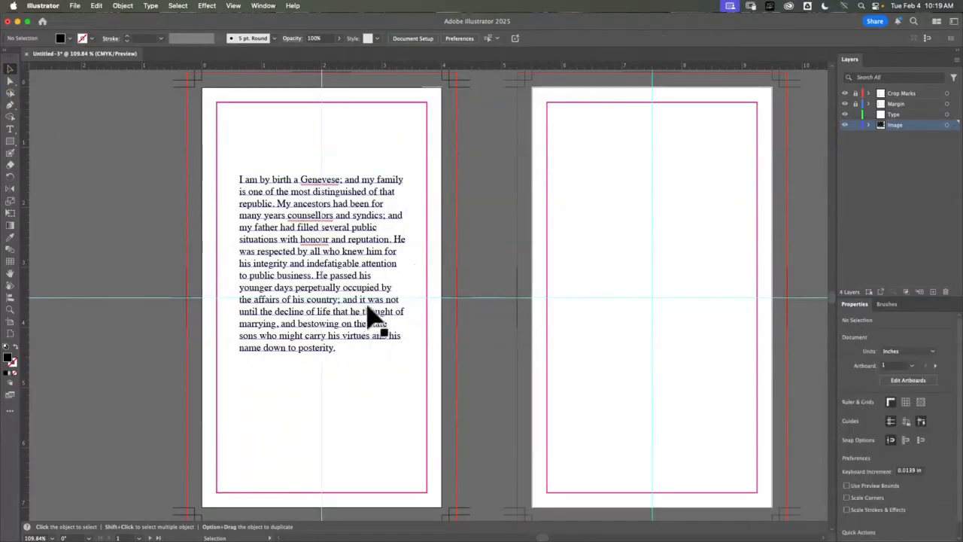
# Move the paragraph's text frame up and left inside the margin, to about X 0.41 in, Y 1.02 in
pyautogui.moveTo(361, 294); pyautogui.dragTo(358, 271)
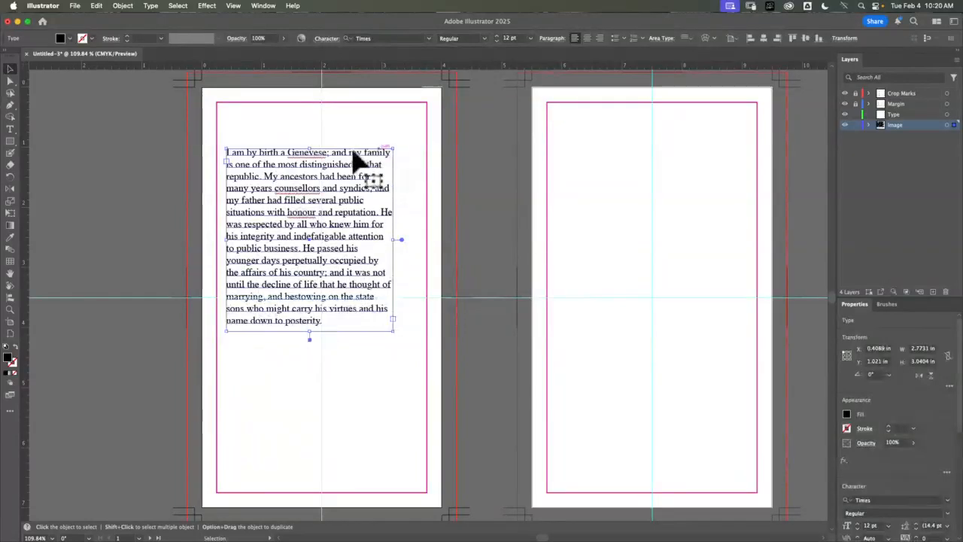
pyautogui.click(10, 309)
pyautogui.click(302, 239)
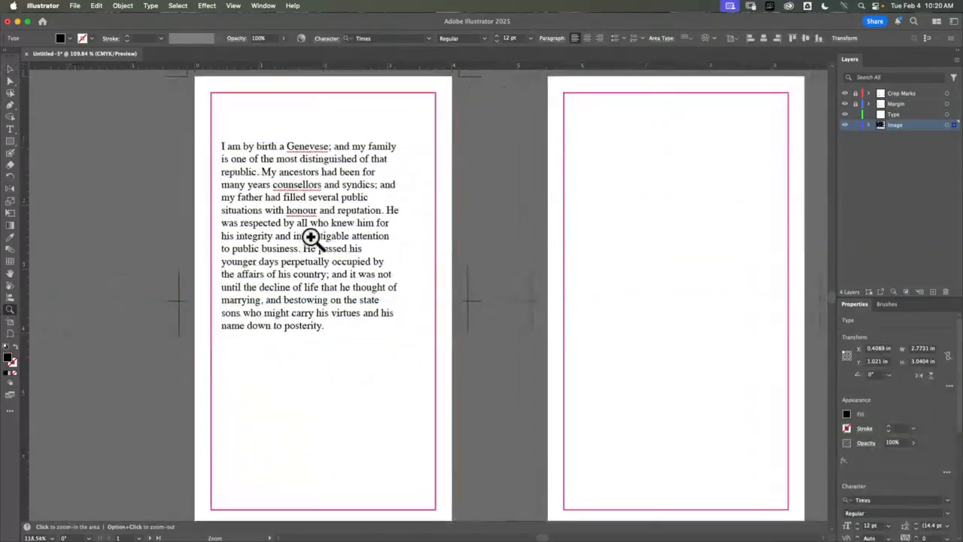
# Add anchor points midway along the paragraph frame's right and bottom edges and pull its lower-right corner in to about X 1.85 in, Y 2.54 in
pyautogui.click(348, 227)
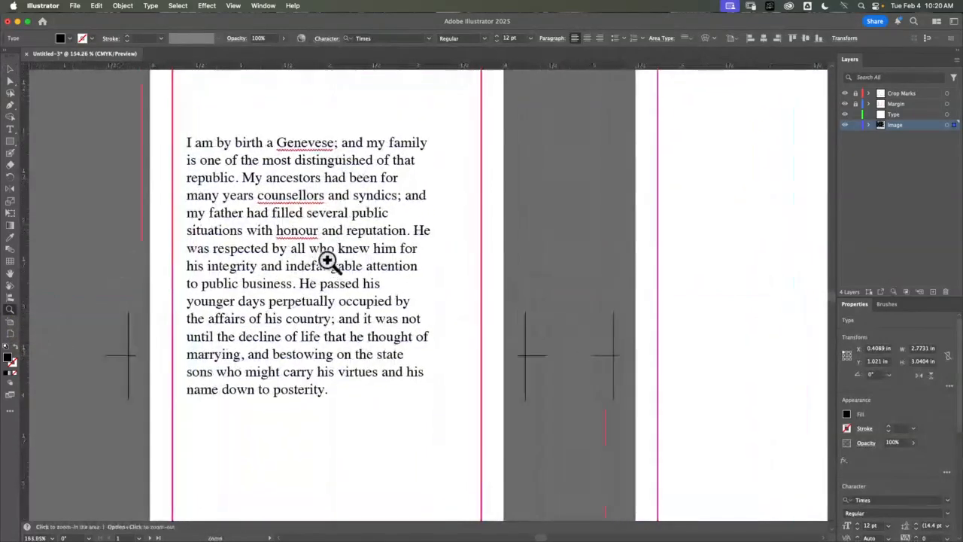
pyautogui.click(339, 257)
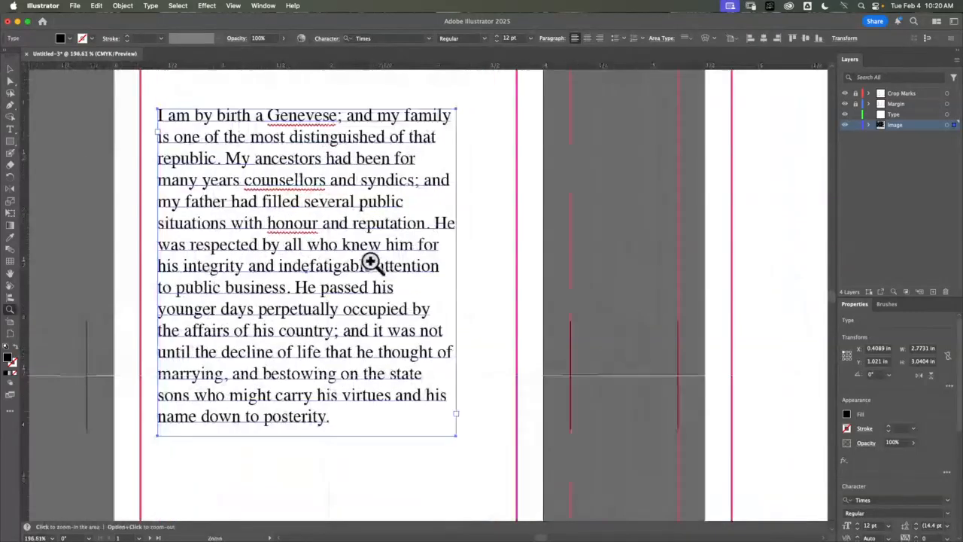
pyautogui.click(10, 104)
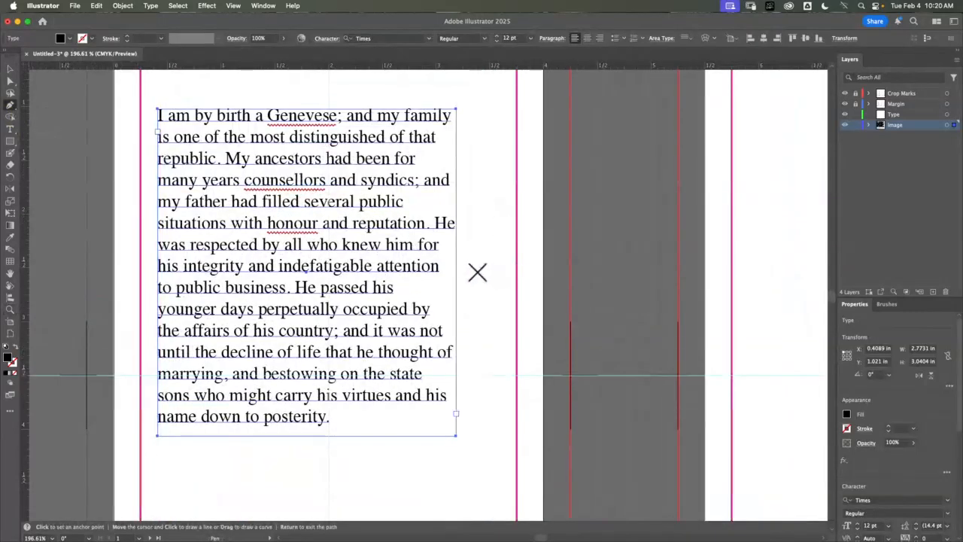
pyautogui.click(456, 271)
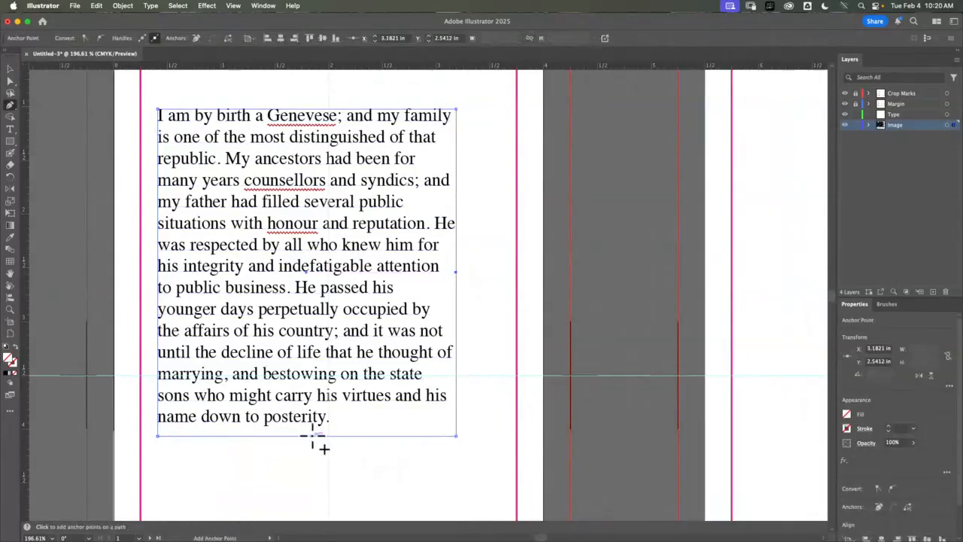
pyautogui.press('a')
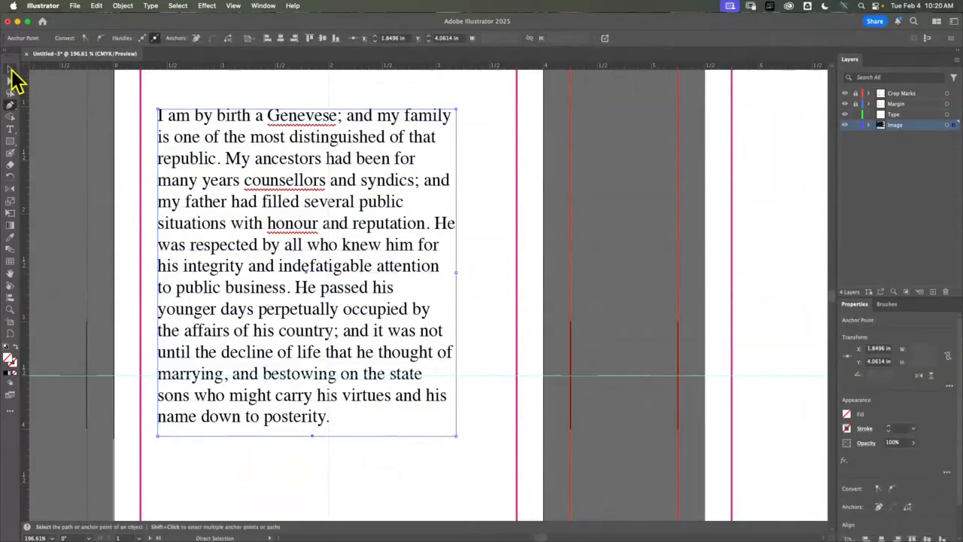
pyautogui.moveTo(455, 437); pyautogui.dragTo(312, 279)
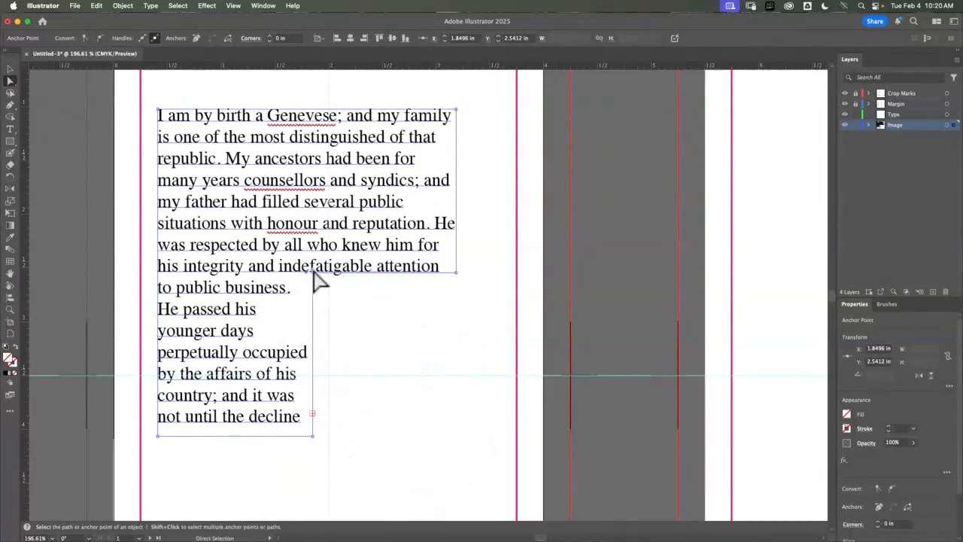
# Reshape the paragraph frame into an irregular polygon by pushing its inner corner out, shifting its right edge inward and extending its bottom edge downward
pyautogui.moveTo(318, 272); pyautogui.dragTo(444, 329)
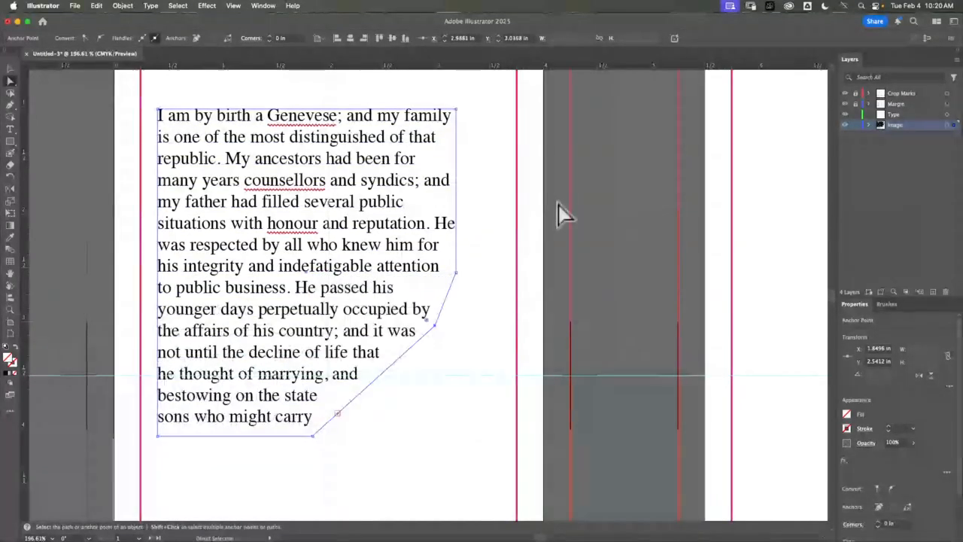
pyautogui.click(460, 194)
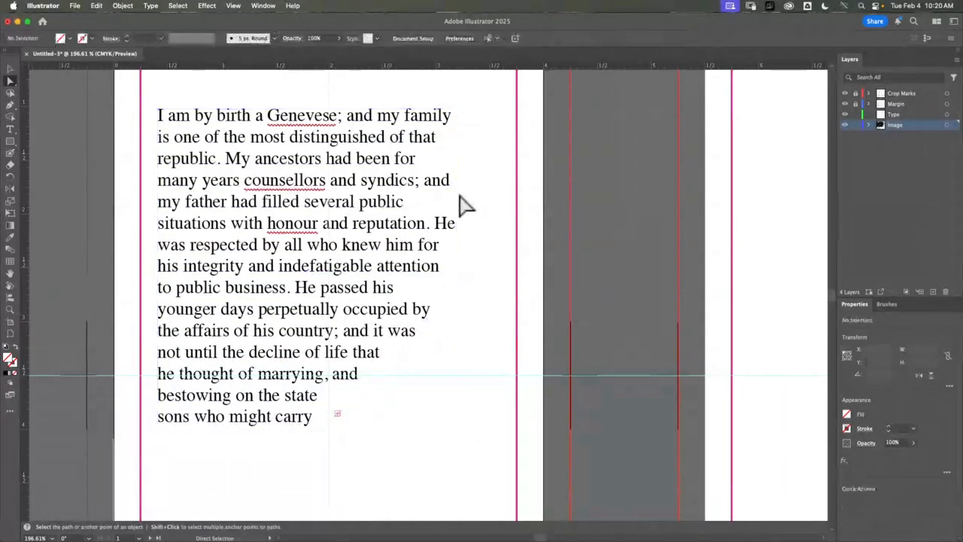
pyautogui.moveTo(456, 194); pyautogui.dragTo(383, 246)
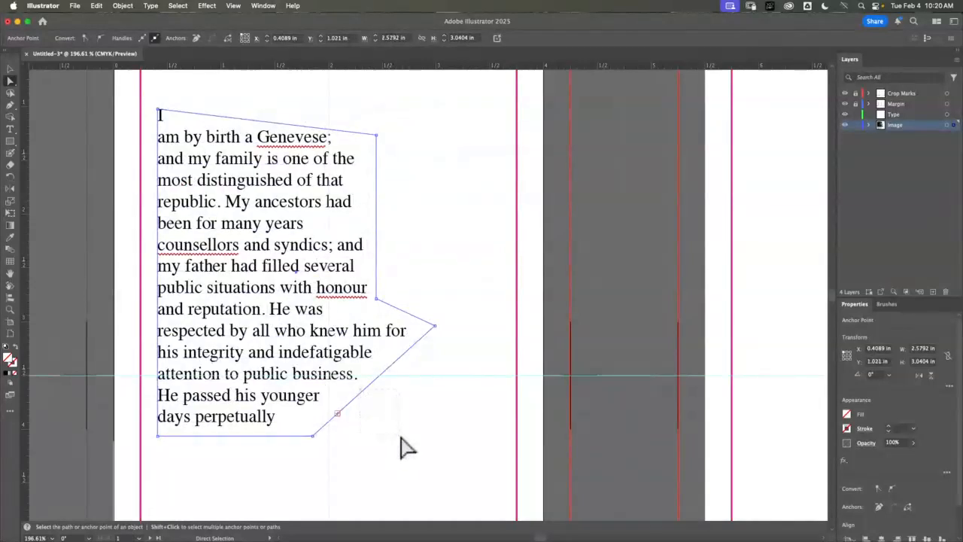
pyautogui.click(368, 429)
pyautogui.moveTo(354, 398); pyautogui.dragTo(406, 458)
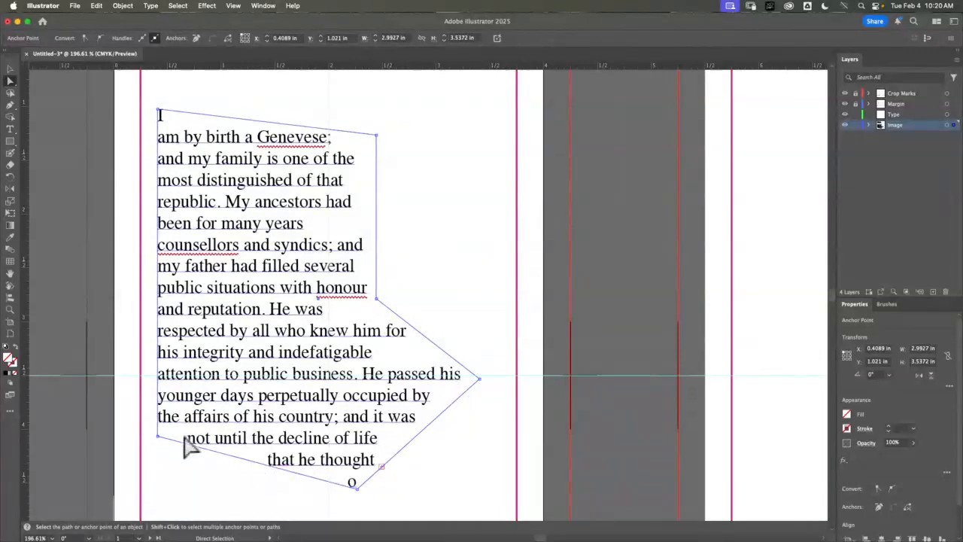
pyautogui.moveTo(157, 439); pyautogui.dragTo(158, 497)
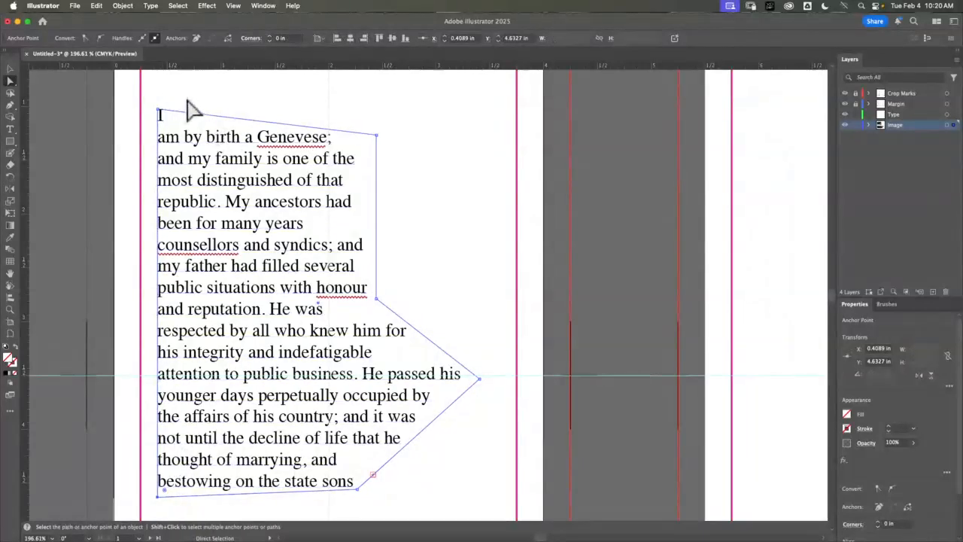
# Nudge the irregular paragraph frame up slightly and pull its upper-right corner to about X 2.61 in, Y 1.01 in
pyautogui.click(150, 134)
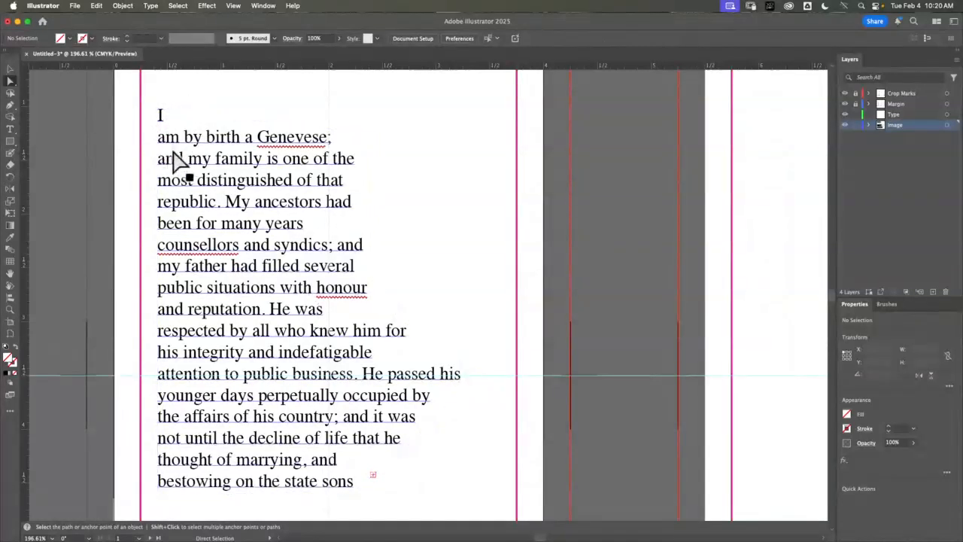
pyautogui.click(230, 149)
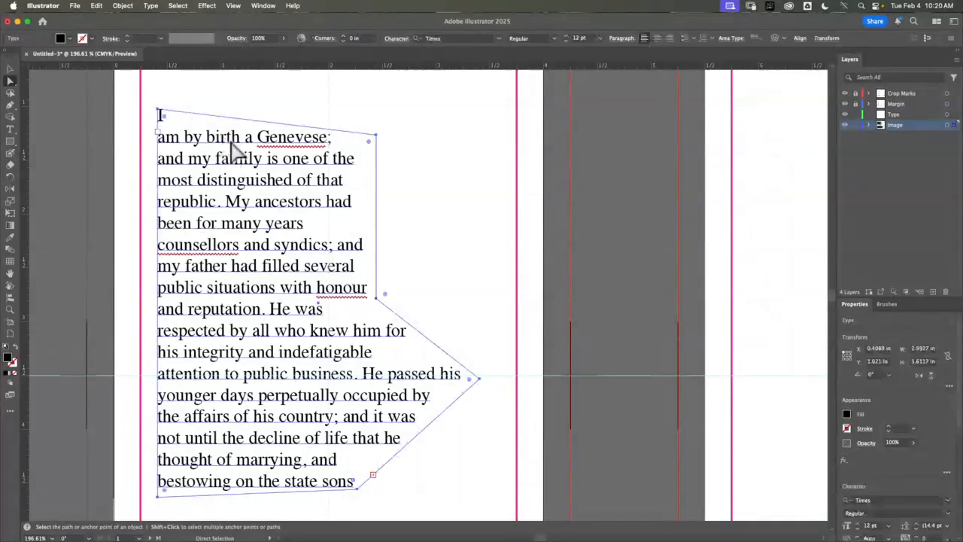
pyautogui.click(382, 139)
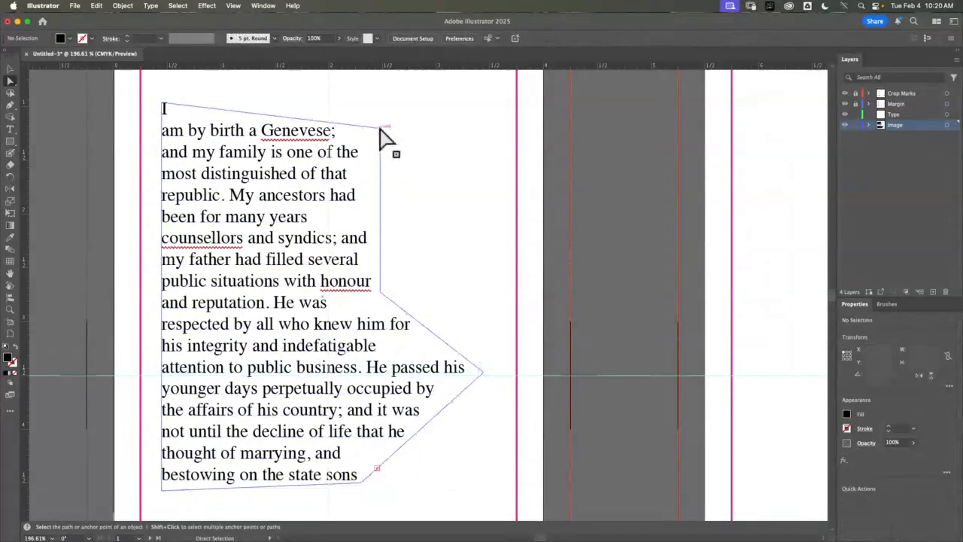
pyautogui.moveTo(381, 129)
pyautogui.mouseDown()
pyautogui.moveTo(391, 113)
pyautogui.moveTo(395, 121)
pyautogui.mouseUp()
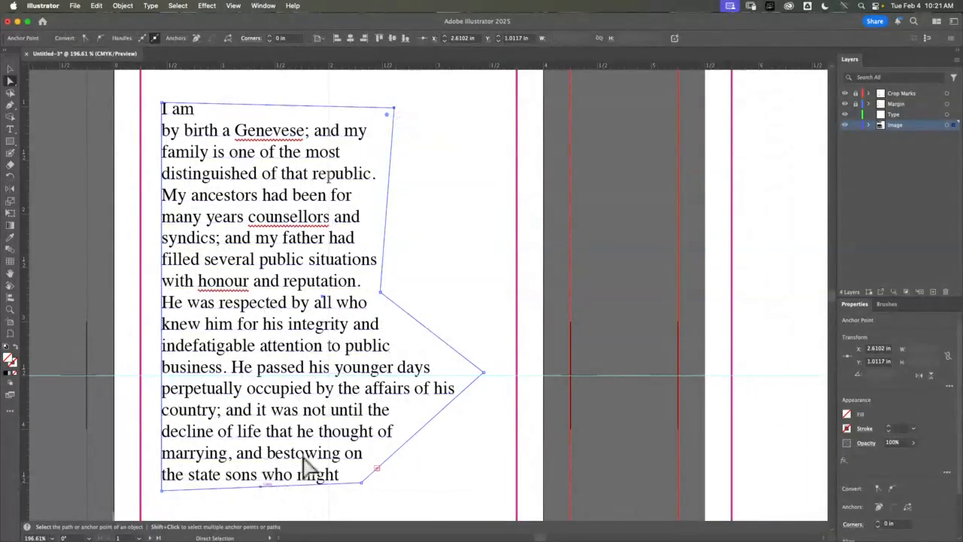
pyautogui.click(458, 260)
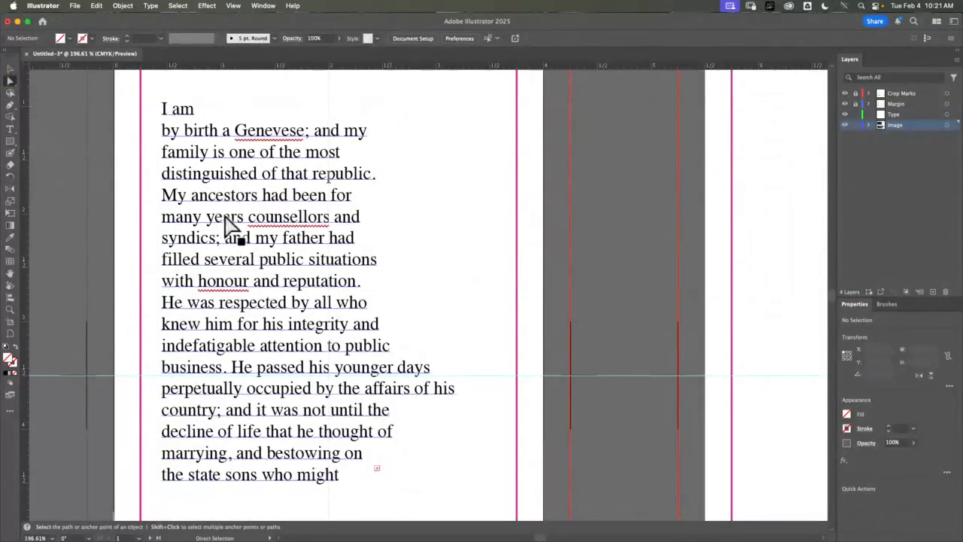
# Move the paragraph frame aside to the right and draw a circle about 2.07 in across on the first artboard
pyautogui.click(9, 69)
pyautogui.moveTo(226, 256); pyautogui.dragTo(496, 253)
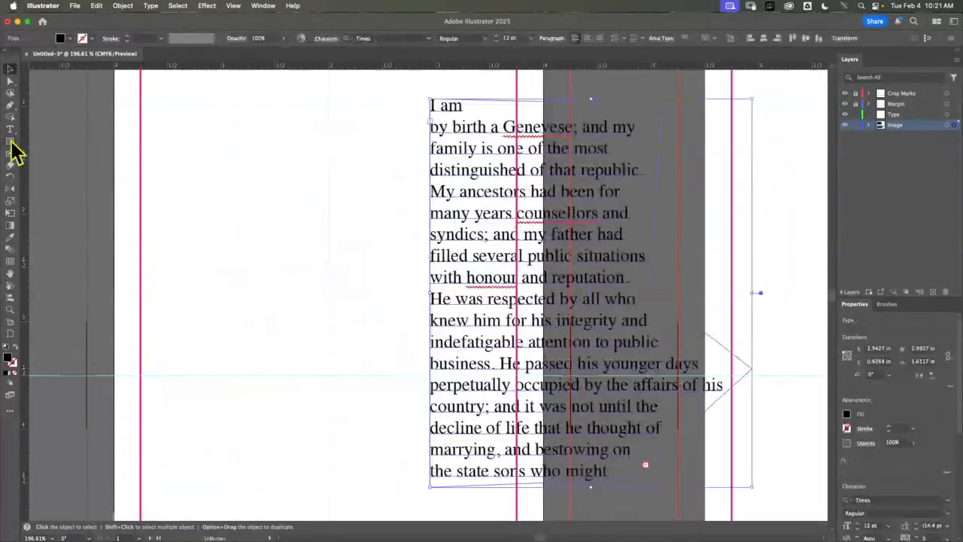
pyautogui.moveTo(10, 143)
pyautogui.mouseDown()
pyautogui.moveTo(75, 167)
pyautogui.moveTo(64, 165)
pyautogui.mouseUp()
pyautogui.moveTo(185, 179); pyautogui.dragTo(406, 399)
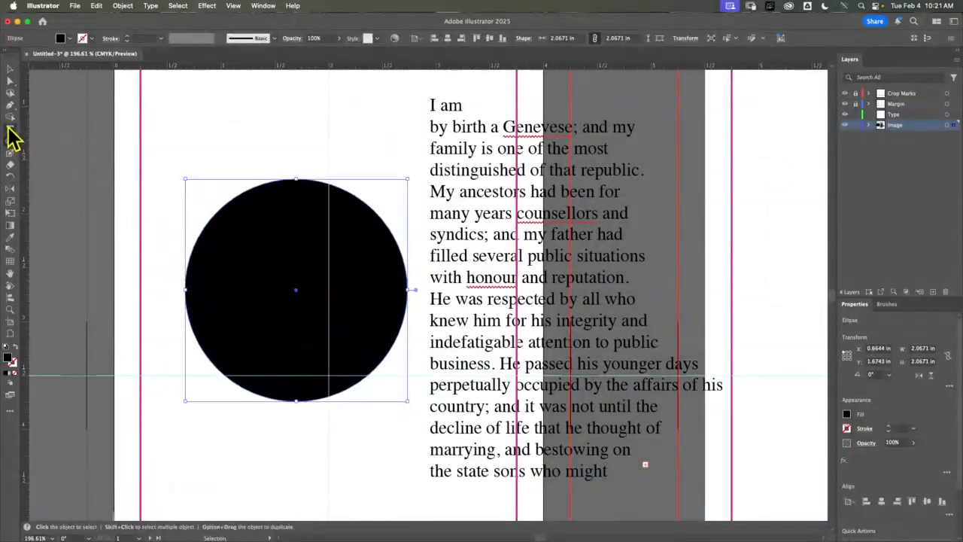
# Convert the circle into an area type frame and paste the copied paragraph into it
pyautogui.moveTo(10, 131); pyautogui.dragTo(49, 150)
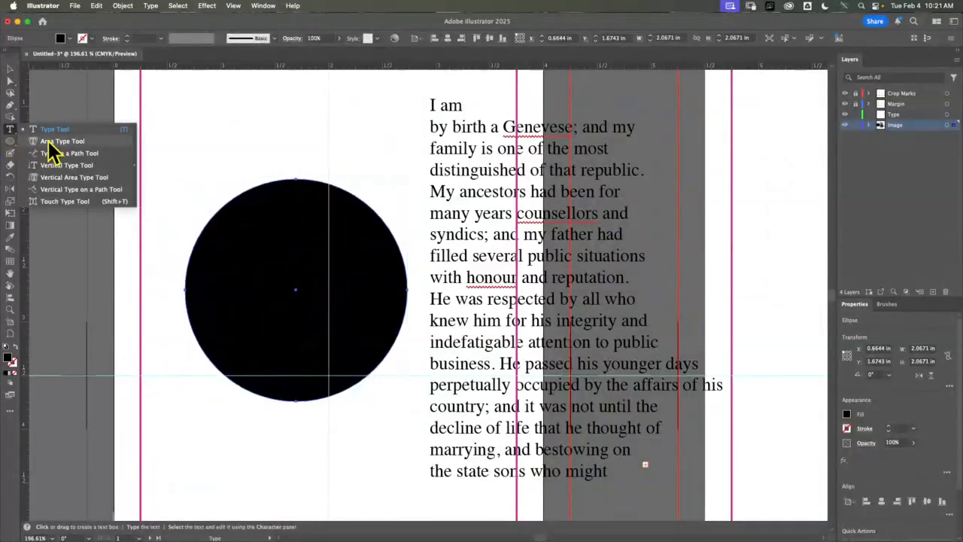
pyautogui.click(53, 142)
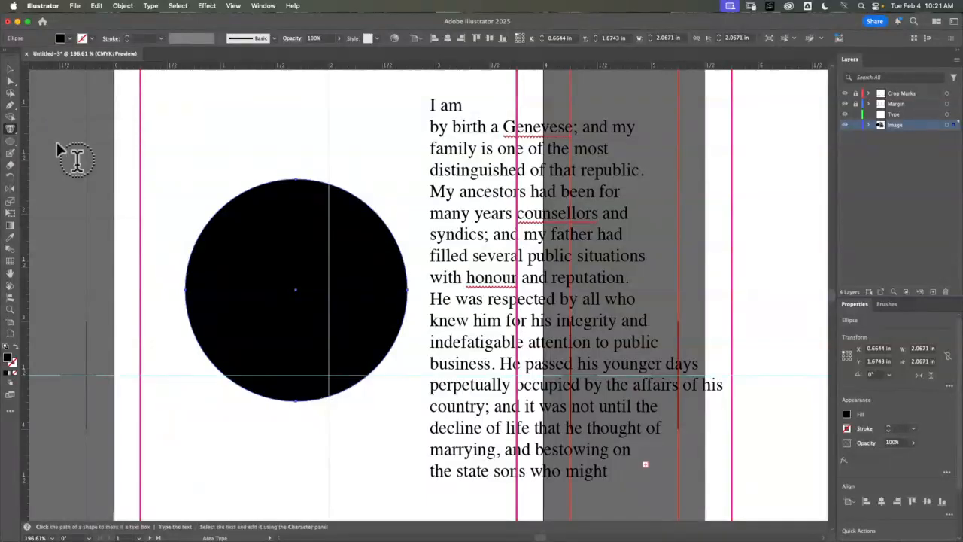
pyautogui.click(233, 227)
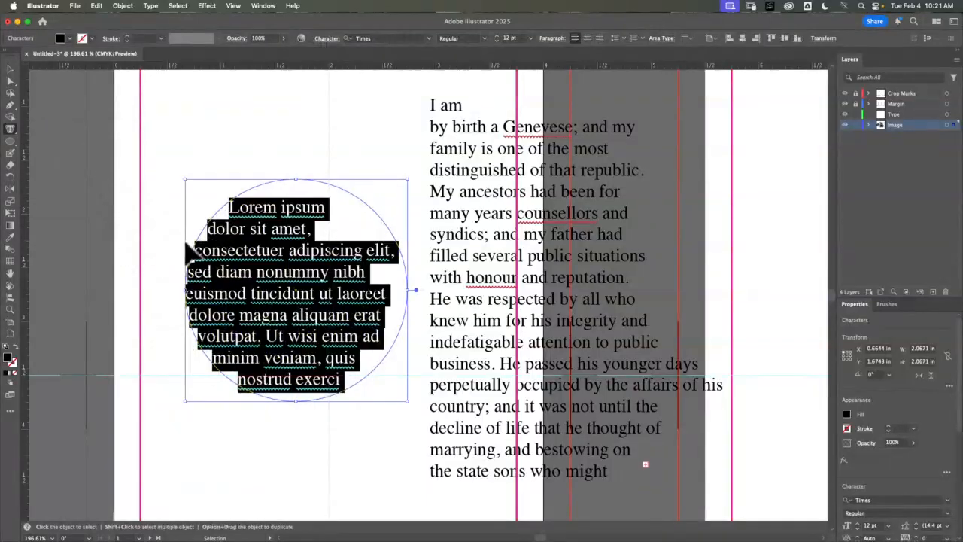
pyautogui.press('super+v')
pyautogui.click(5, 69)
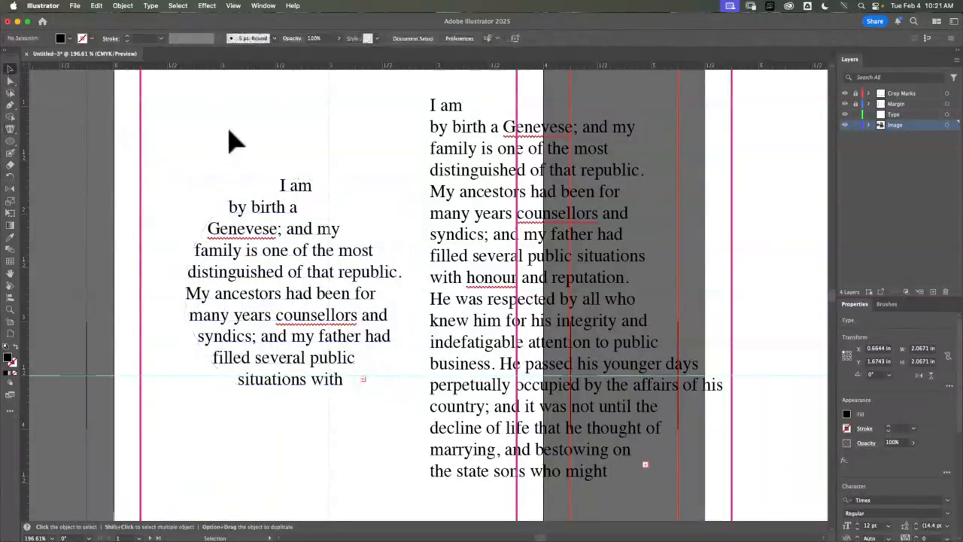
# Enlarge the circular text frame to about 3.3 in across inside the margin and delete it
pyautogui.moveTo(310, 323); pyautogui.dragTo(275, 317)
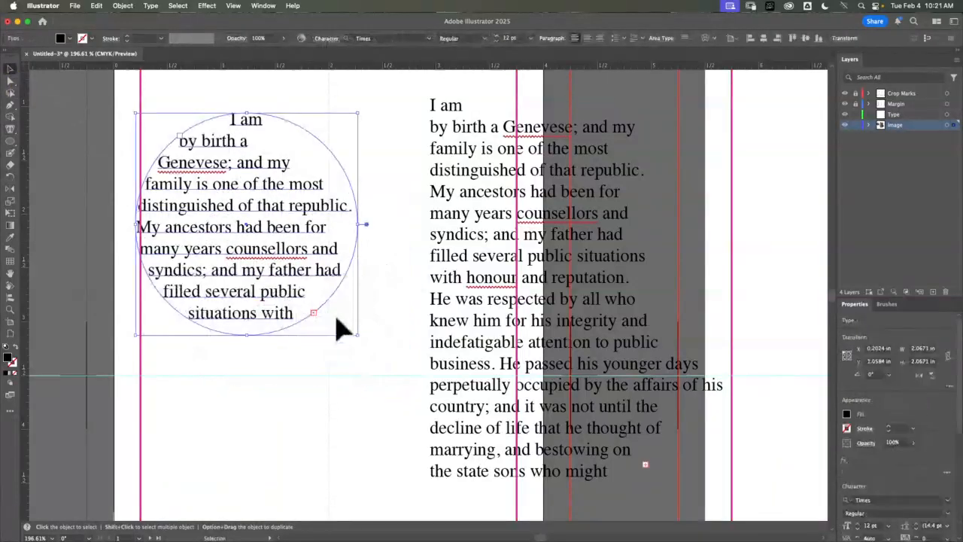
pyautogui.moveTo(359, 339); pyautogui.dragTo(659, 465)
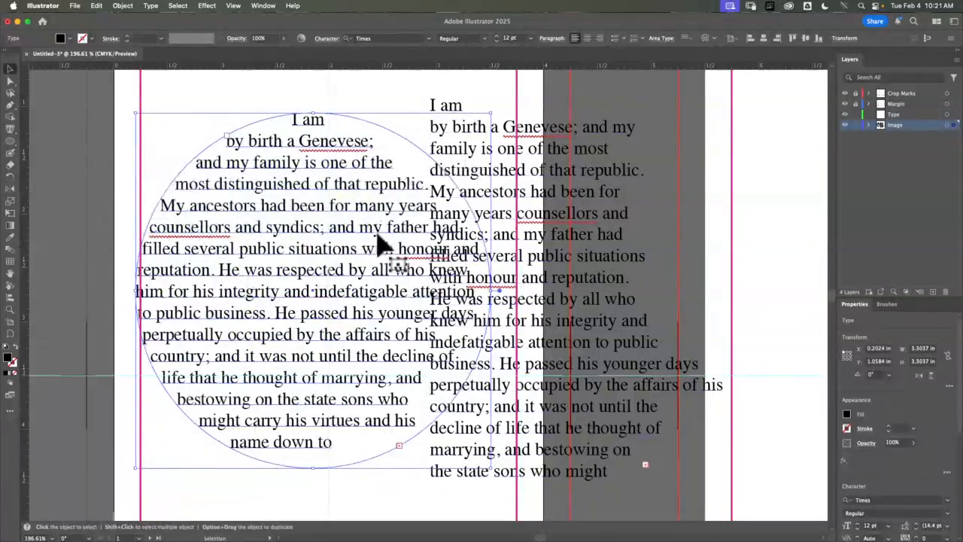
pyautogui.press('Delete')
# Move the irregular paragraph frame back inside the first artboard's margin, to about X 0.41 in, Y 0.64 in, and delete it
pyautogui.moveTo(461, 206); pyautogui.dragTo(226, 247)
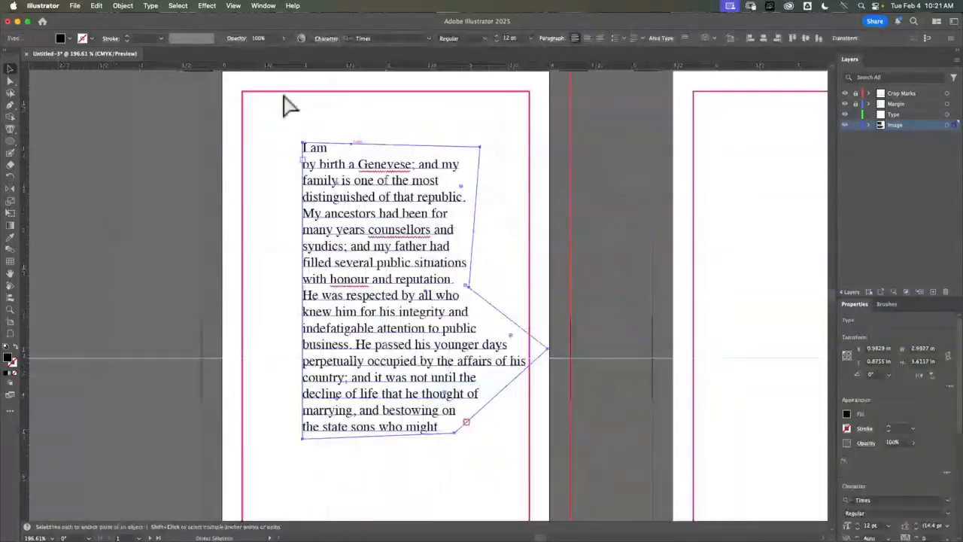
pyautogui.press('v')
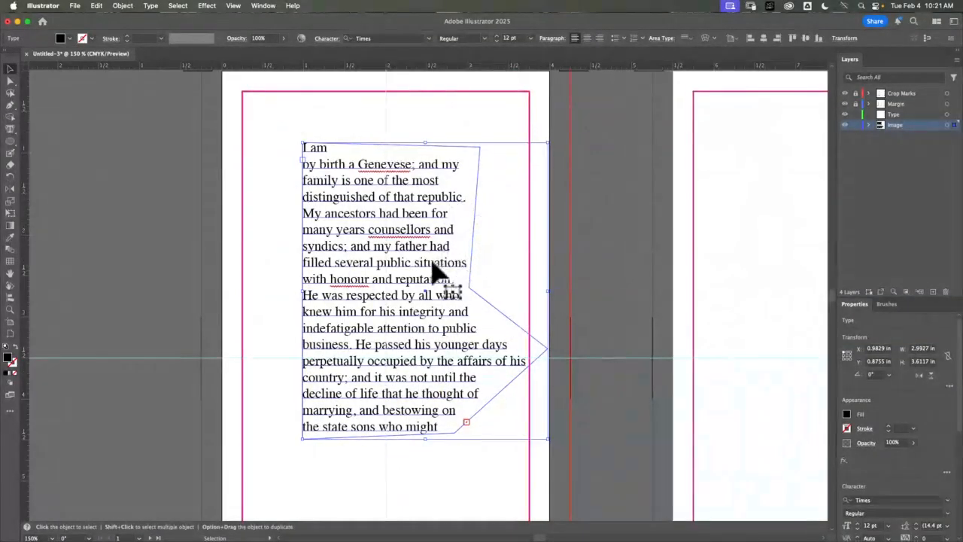
pyautogui.moveTo(380, 255); pyautogui.dragTo(344, 253)
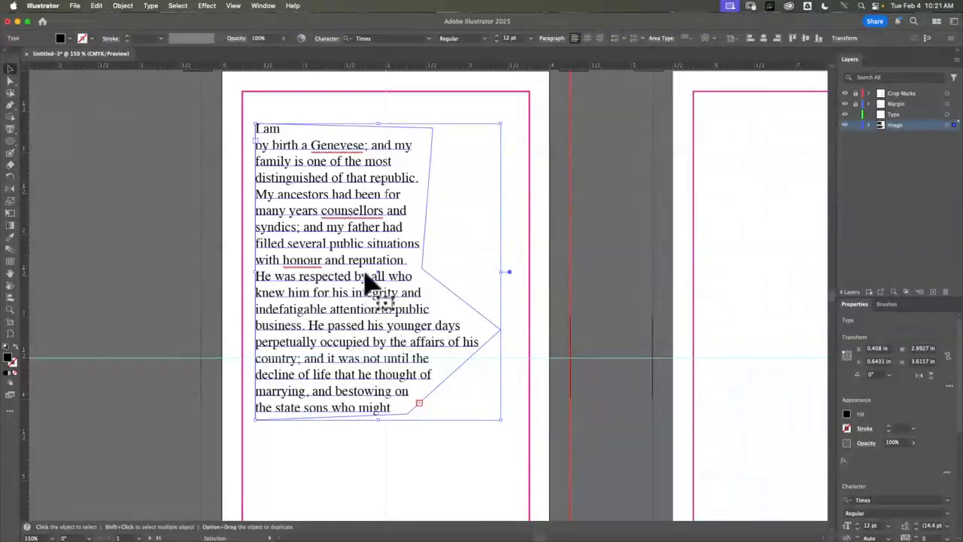
pyautogui.press('Delete')
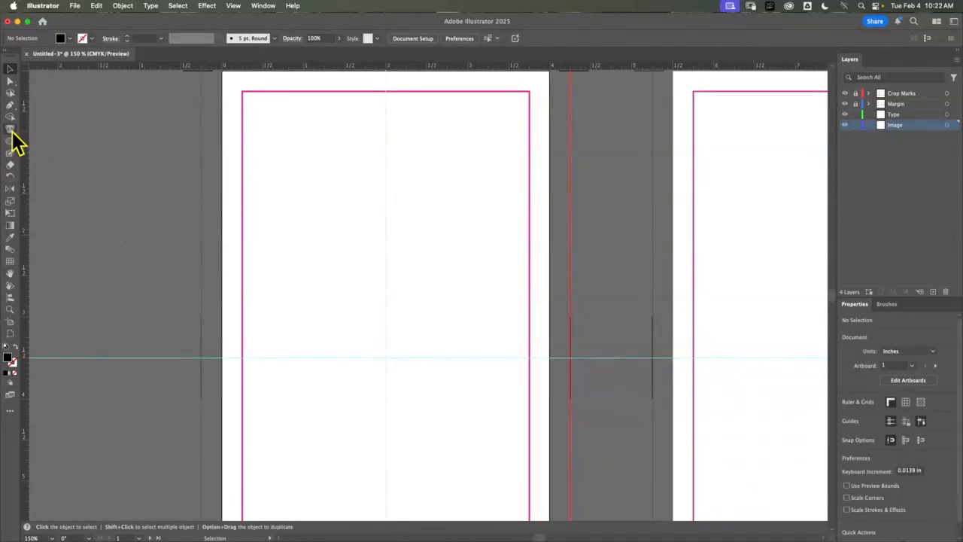
# Draw a black rectangle about 1.74 x 2.09 in on the first artboard, at about X 1.80 in, Y 2.79 in
pyautogui.moveTo(12, 133)
pyautogui.mouseDown()
pyautogui.moveTo(54, 130)
pyautogui.moveTo(13, 149)
pyautogui.moveTo(28, 172)
pyautogui.moveTo(73, 148)
pyautogui.mouseUp()
pyautogui.scroll(-5, 323, 269)
pyautogui.hscroll(3, 323, 269)
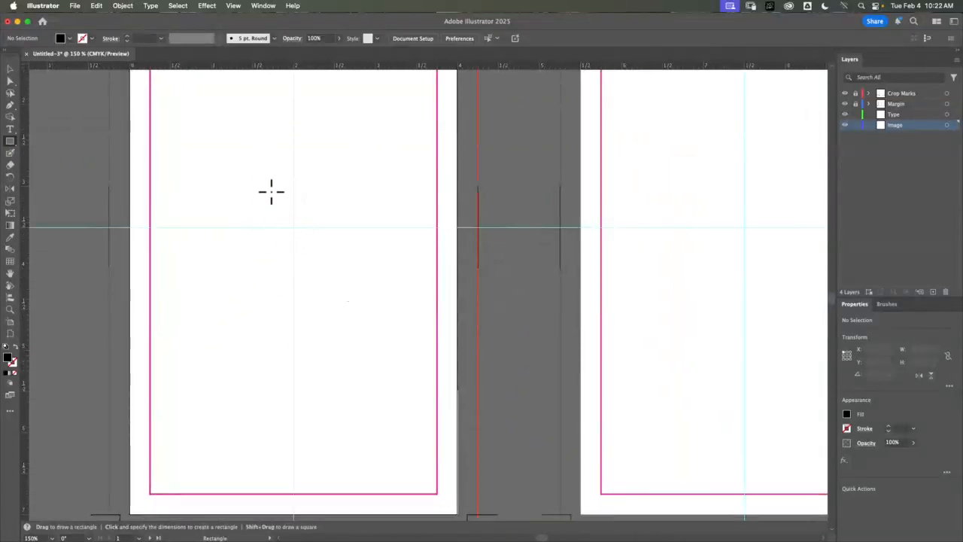
pyautogui.moveTo(276, 169); pyautogui.dragTo(419, 332)
pyautogui.press('space')
pyautogui.moveTo(520, 178); pyautogui.dragTo(516, 296)
pyautogui.press('v')
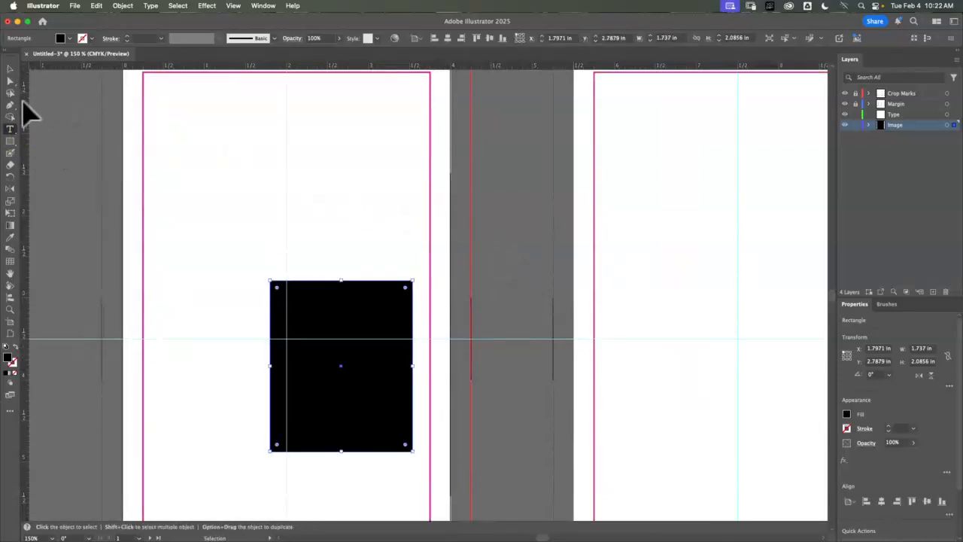
# Draw a straight-sided Pen path above and around the left of the black rectangle, continuing beneath it to about X 3.53 in, Y 5.14 in
pyautogui.click(11, 105)
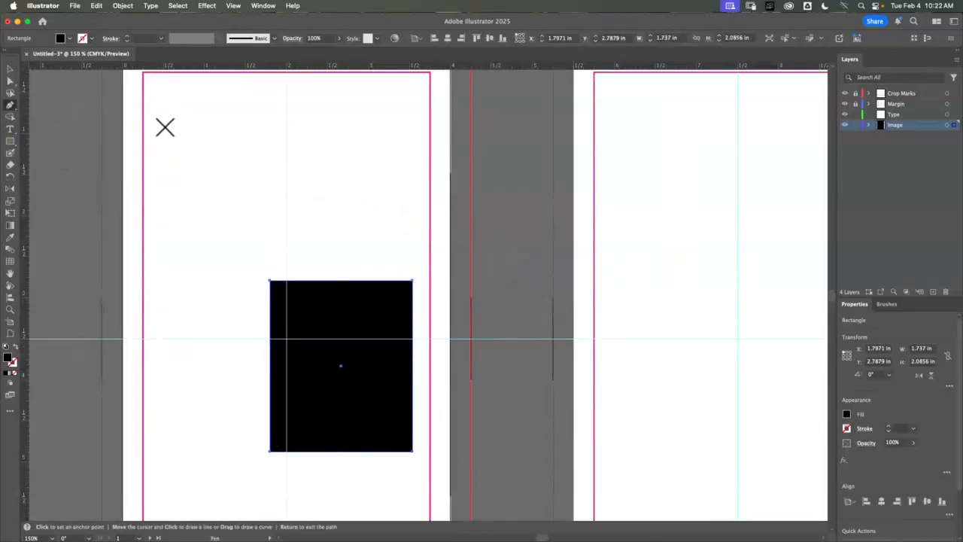
pyautogui.click(164, 127)
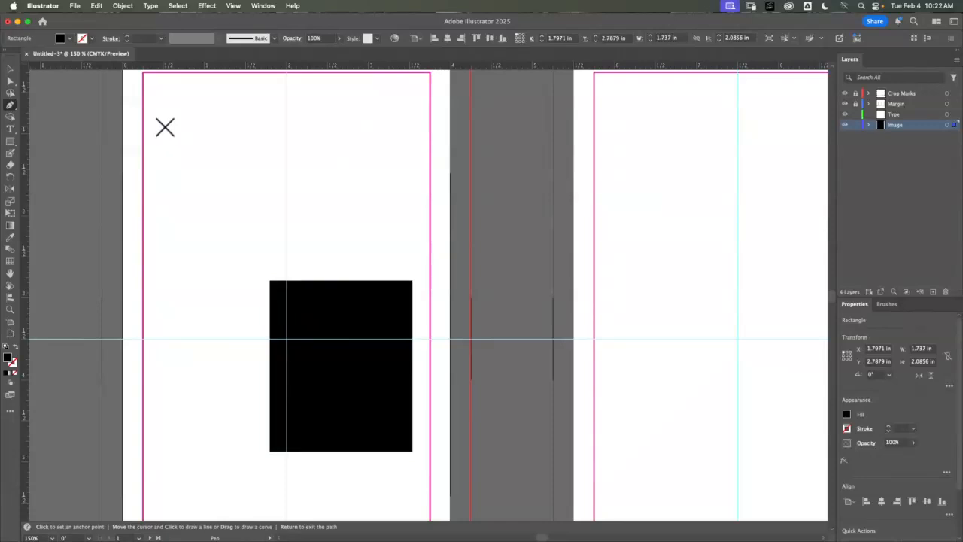
pyautogui.click(412, 127)
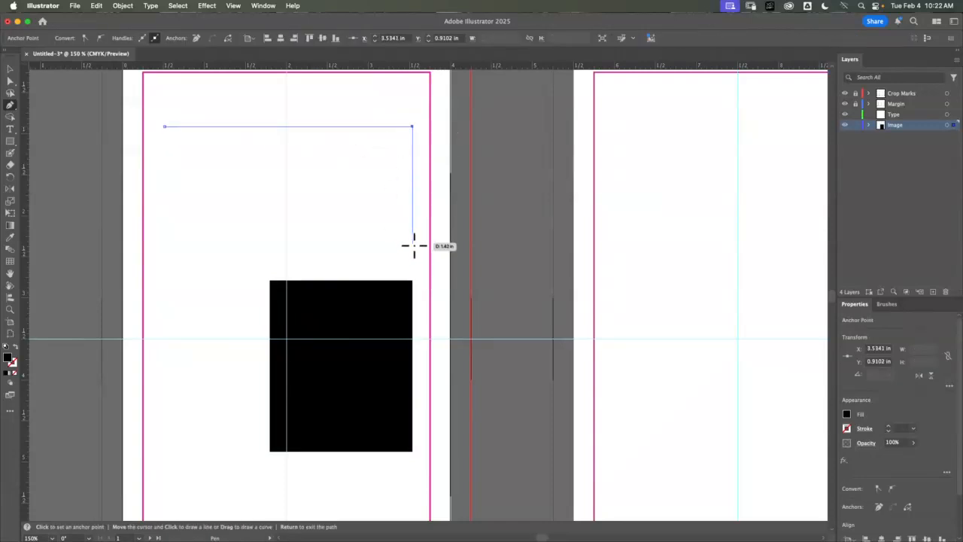
pyautogui.click(412, 251)
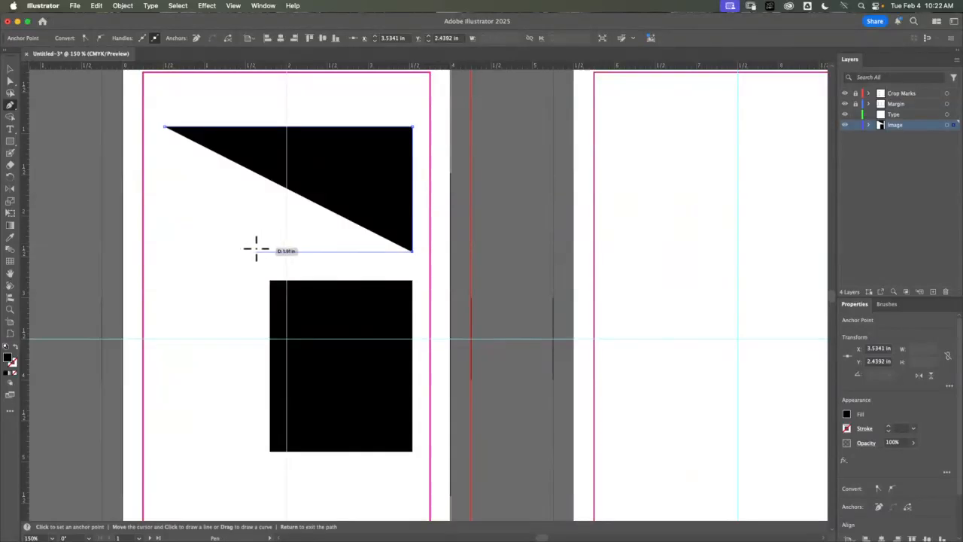
pyautogui.click(249, 250)
pyautogui.click(247, 474)
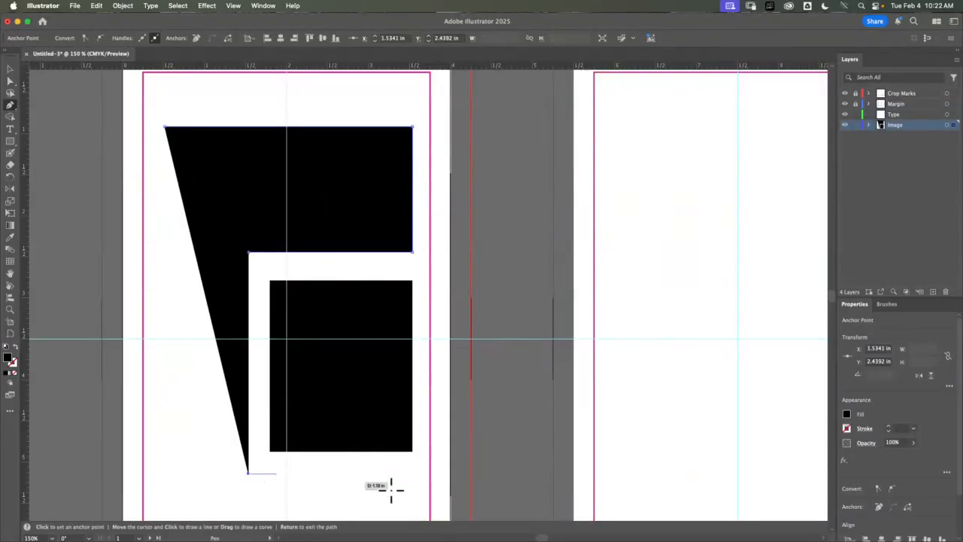
pyautogui.click(413, 473)
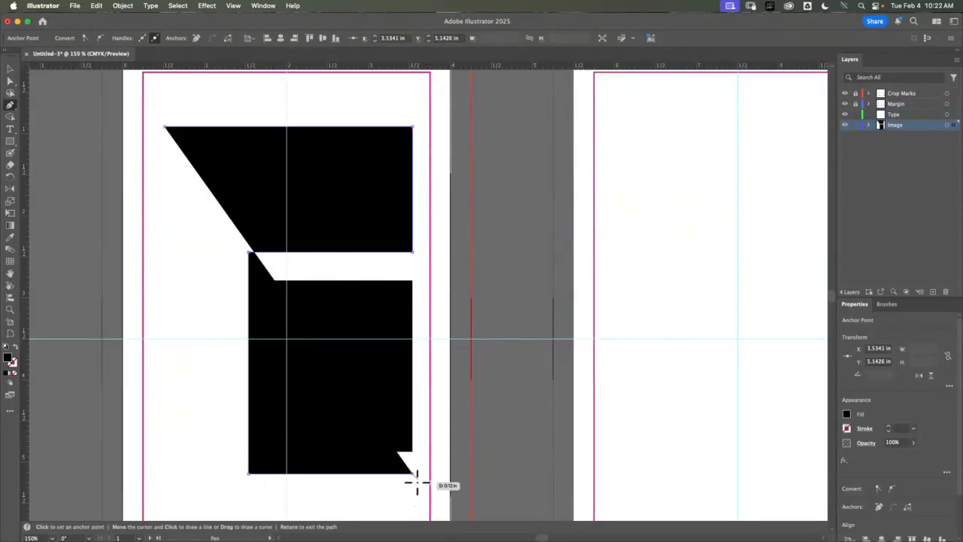
pyautogui.hotkey('shift', 'h')
pyautogui.moveTo(428, 492); pyautogui.dragTo(66, 293)
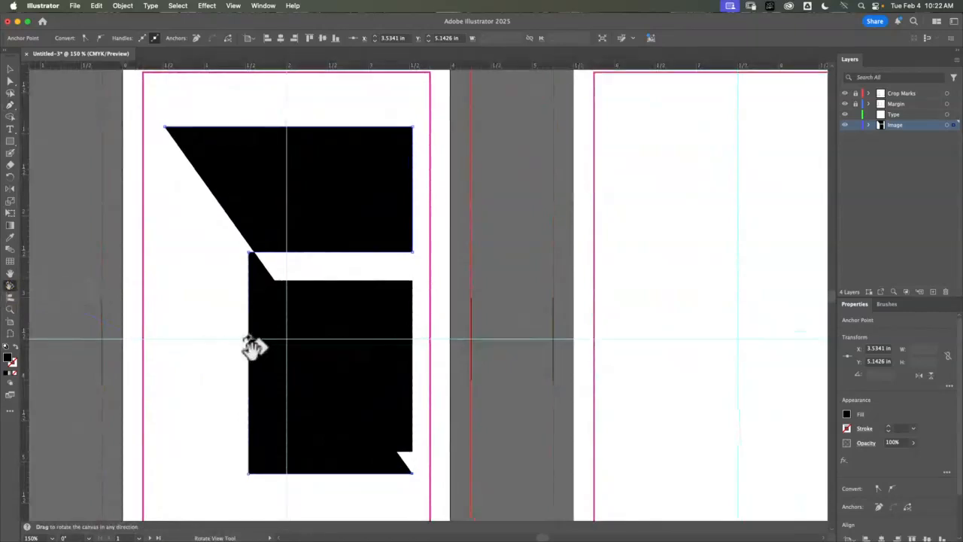
pyautogui.scroll(-5, 279, 333)
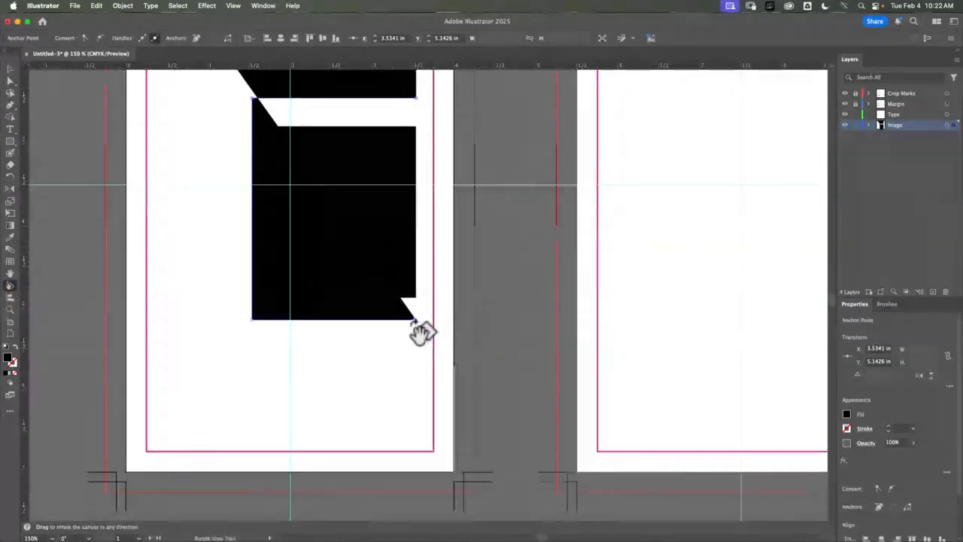
pyautogui.click(9, 69)
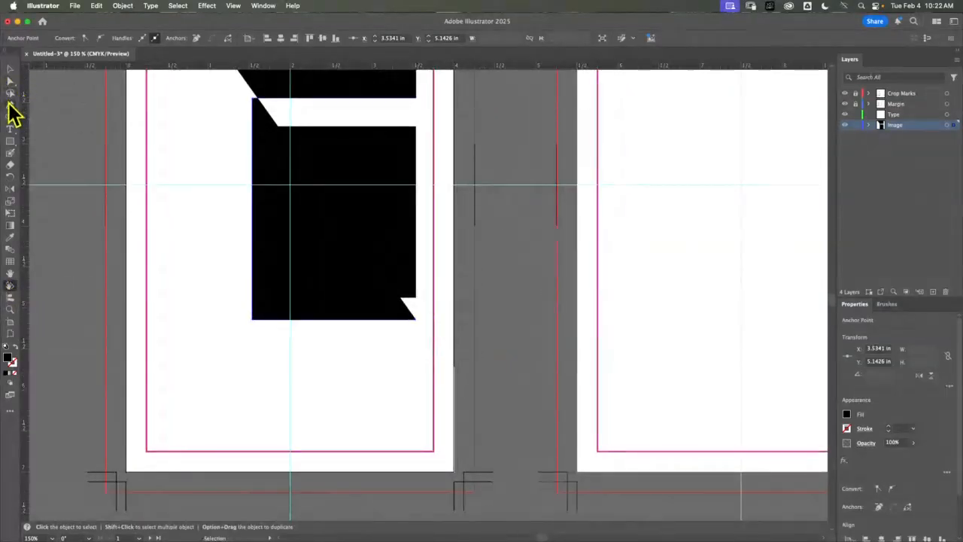
# Complete the Pen path around the black rectangle with anchor points at about (3.53, 6.48 in) and (0.54, 6.48 in), closing it at its starting point
pyautogui.click(10, 104)
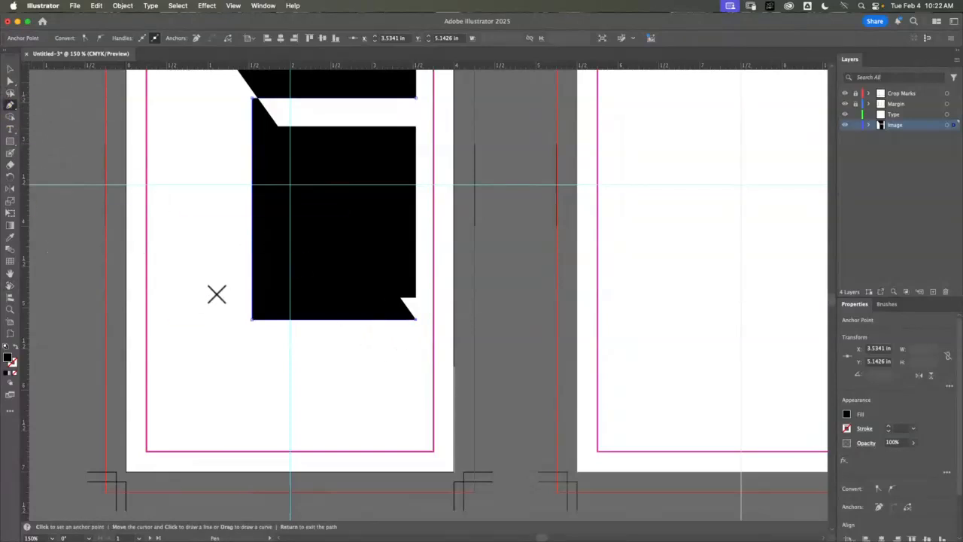
pyautogui.press('a')
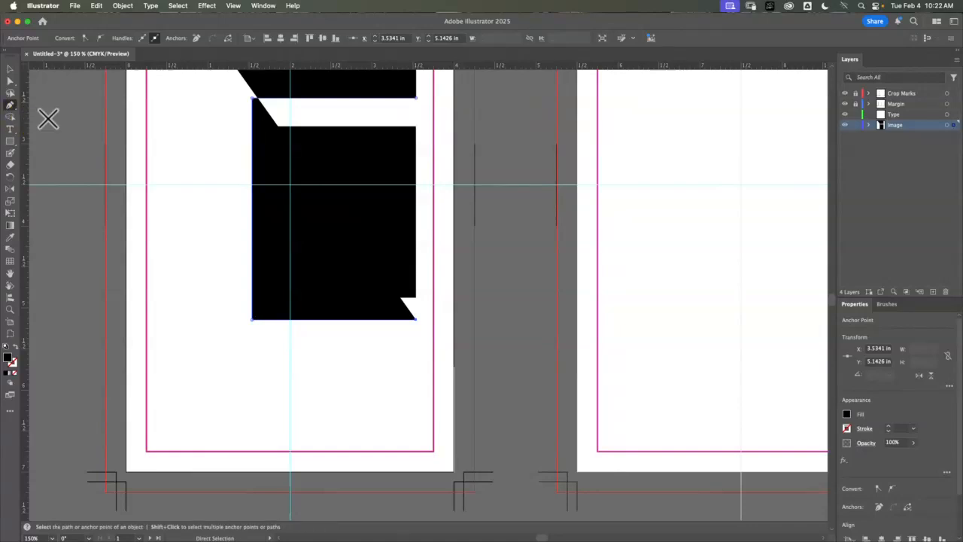
pyautogui.press('p')
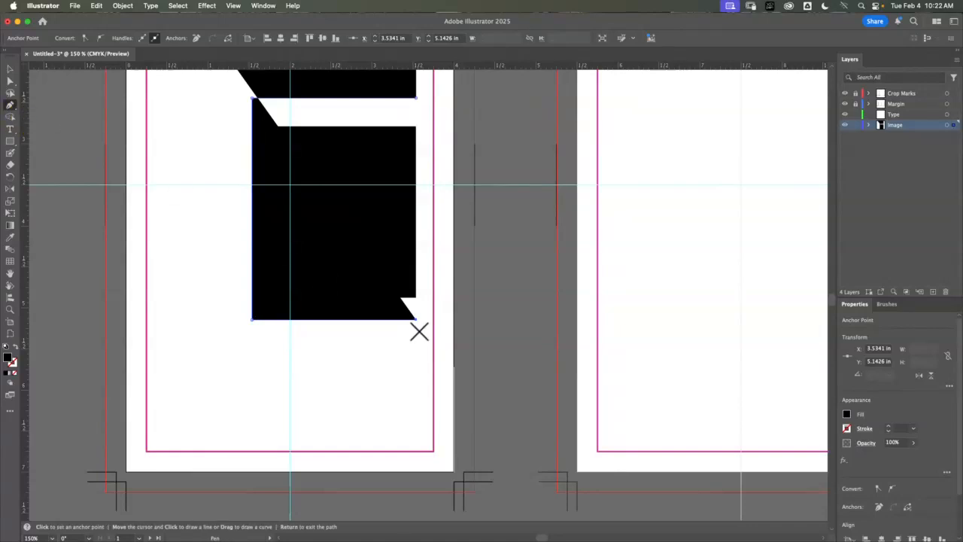
pyautogui.click(415, 429)
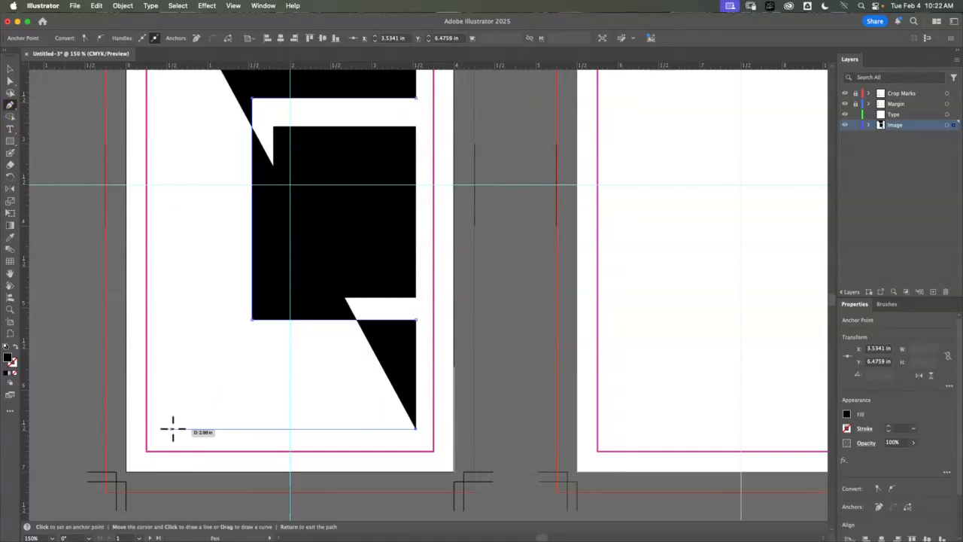
pyautogui.click(173, 428)
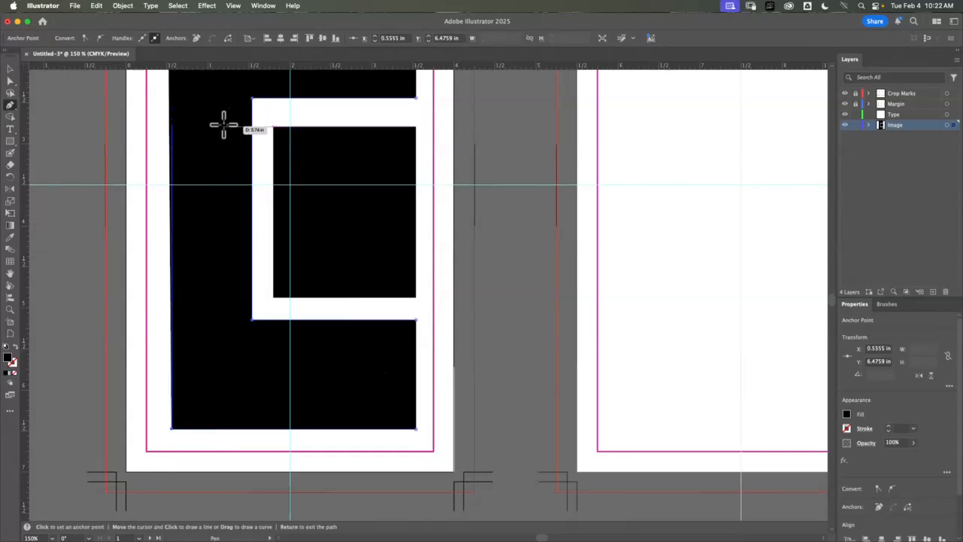
pyautogui.press('space')
pyautogui.moveTo(209, 118); pyautogui.dragTo(188, 271)
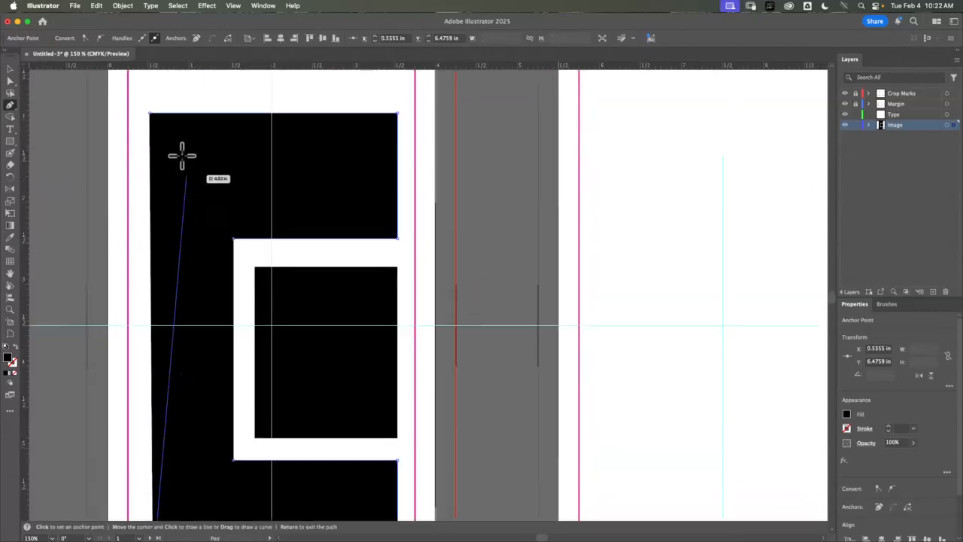
pyautogui.click(150, 114)
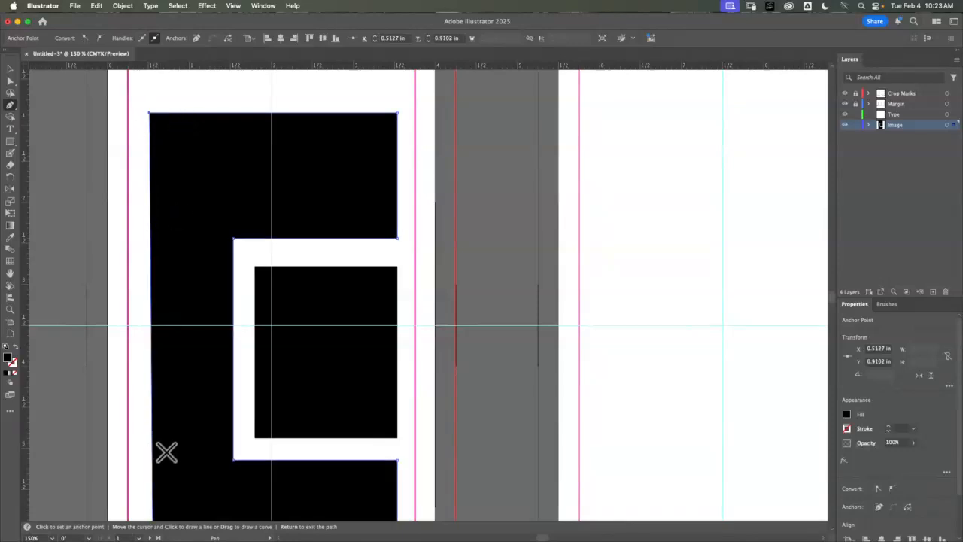
# Swap the C-shaped path's fill and stroke to make it a 1 pt outline, and move it left beside the margin at X 0.2864 in
pyautogui.moveTo(197, 397); pyautogui.dragTo(211, 308)
pyautogui.click(11, 81)
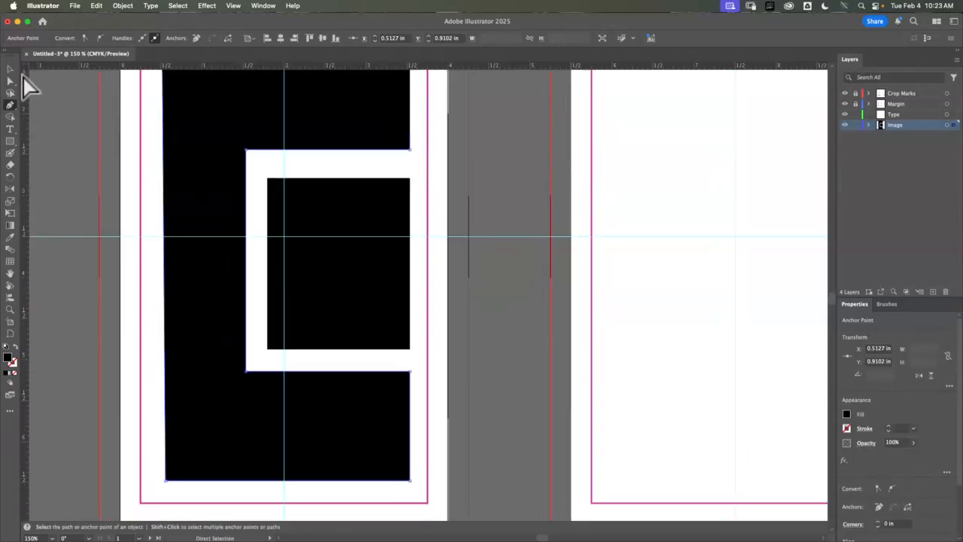
pyautogui.click(14, 349)
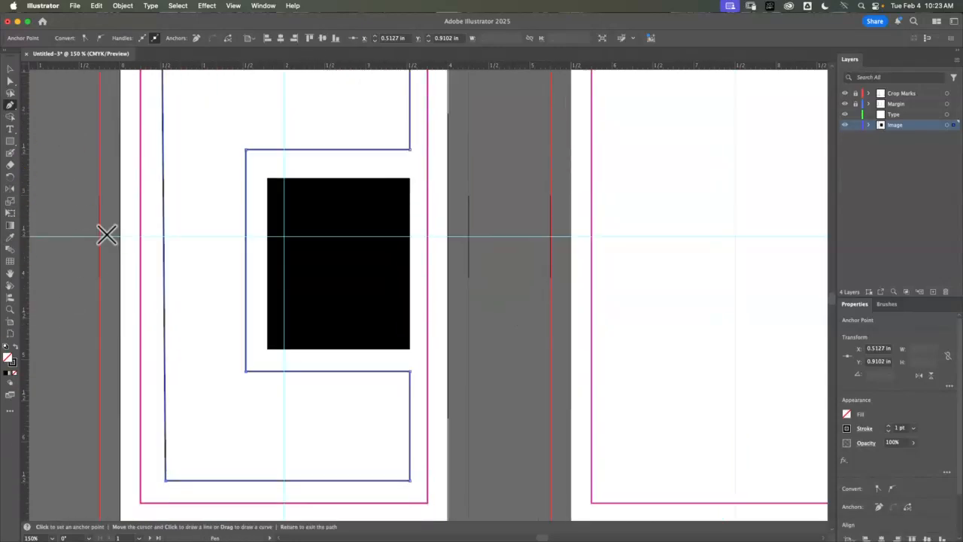
pyautogui.click(11, 69)
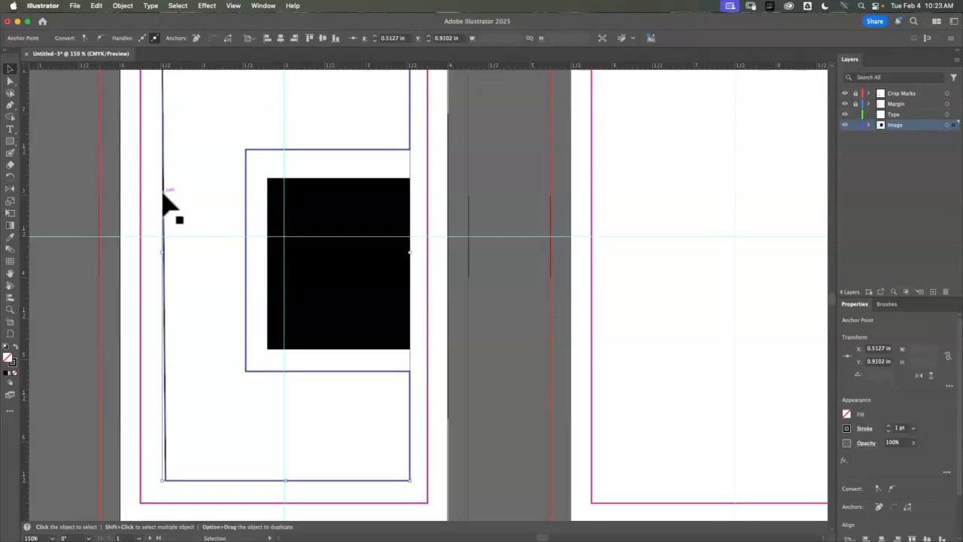
pyautogui.moveTo(168, 204); pyautogui.dragTo(173, 250)
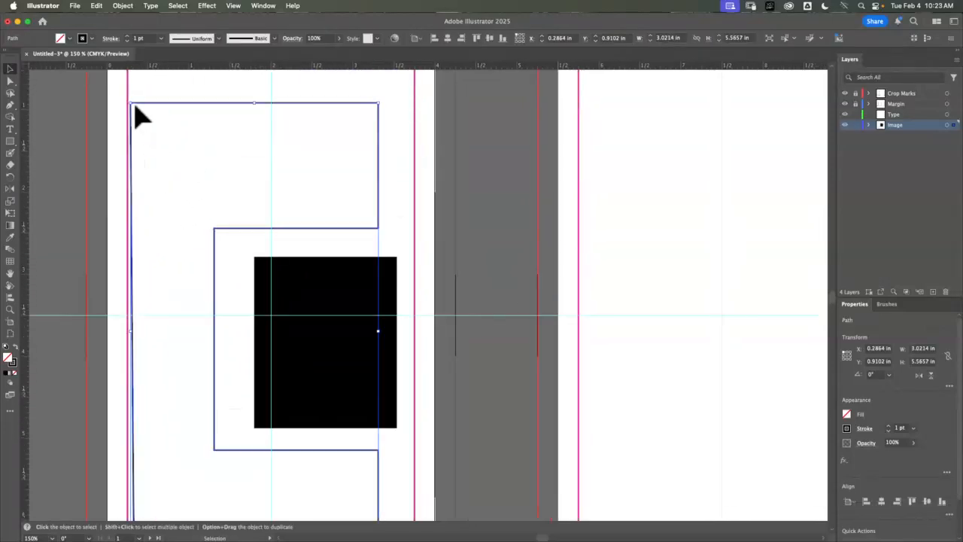
pyautogui.moveTo(161, 398); pyautogui.dragTo(180, 286)
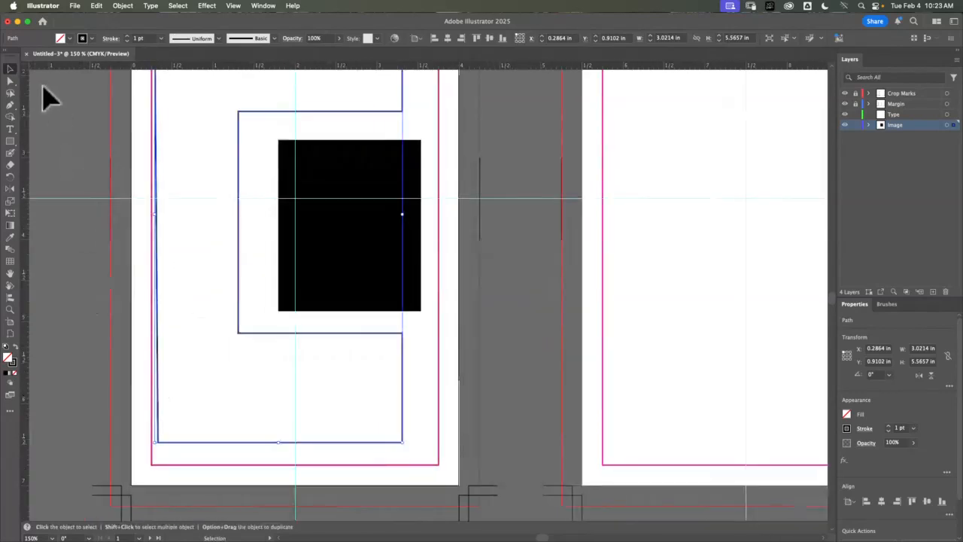
# Straighten the outline's left edge by shifting its lower-left anchor point to X 0.2958 in
pyautogui.click(10, 80)
pyautogui.click(66, 122)
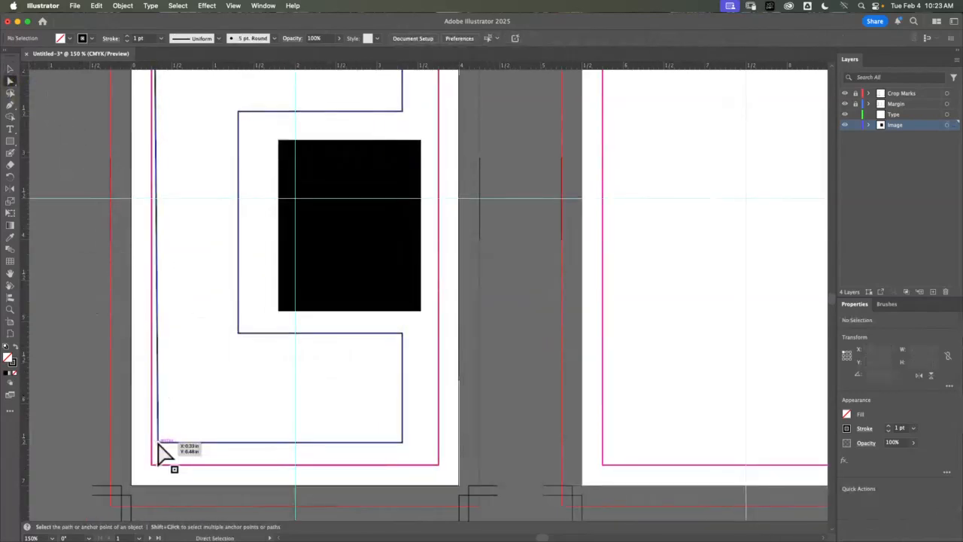
pyautogui.moveTo(156, 443); pyautogui.dragTo(153, 443)
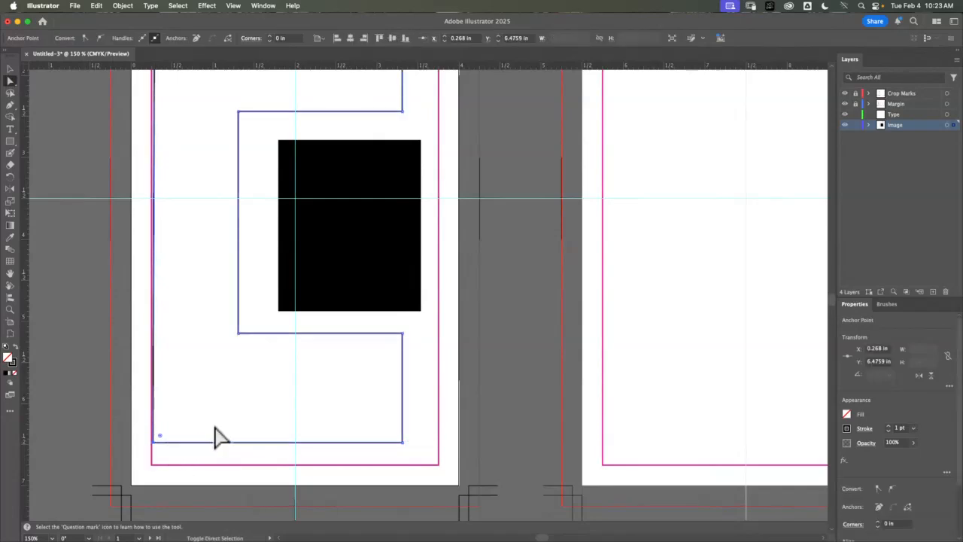
pyautogui.press('Right')
pyautogui.press('Right')
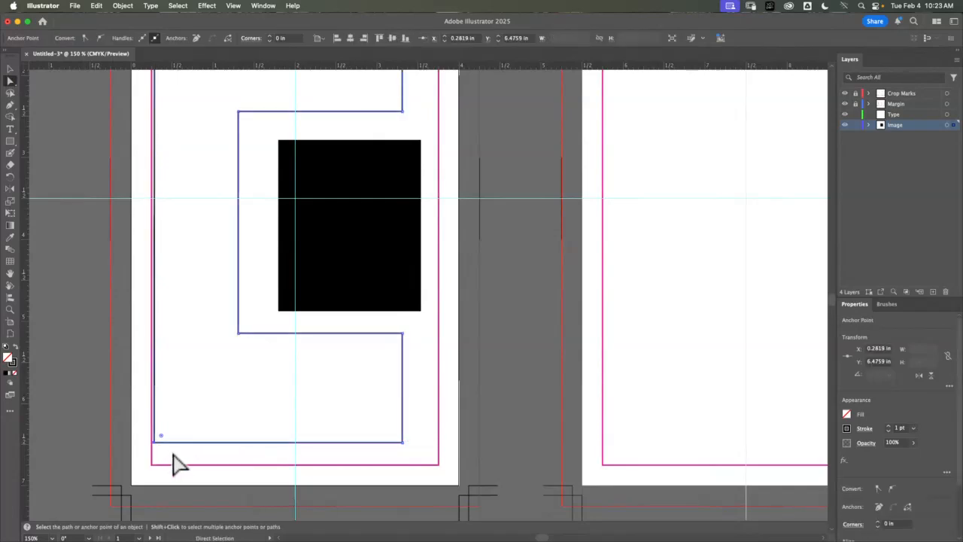
pyautogui.press('space')
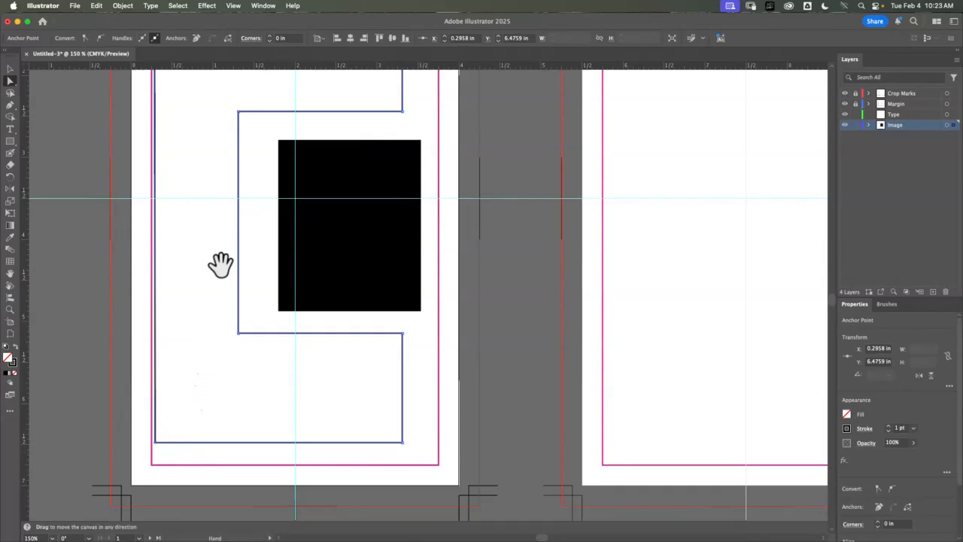
pyautogui.moveTo(219, 264); pyautogui.dragTo(220, 364)
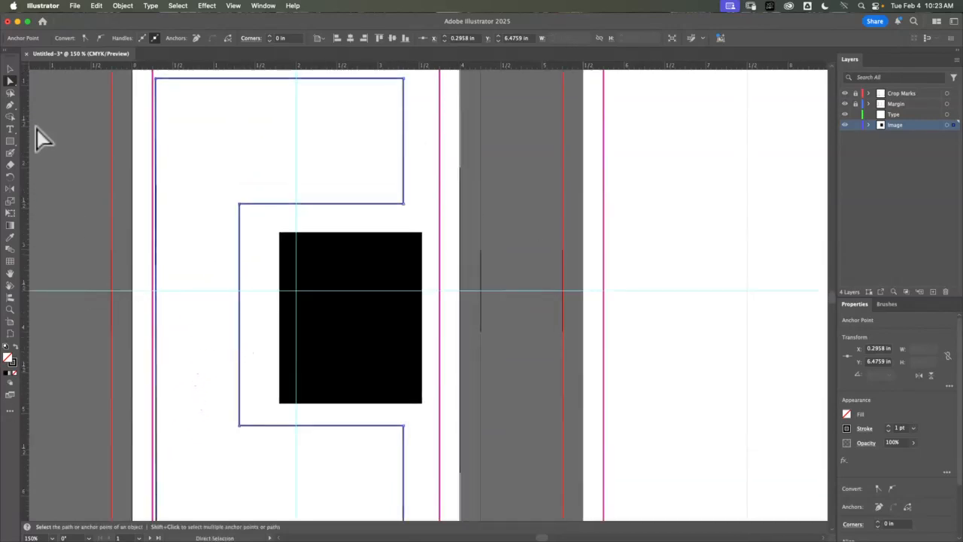
# Turn the C-shaped outline into area type and fill it with the passage beginning "I am by birth a Genevese; and my family is"
pyautogui.moveTo(10, 129); pyautogui.dragTo(54, 142)
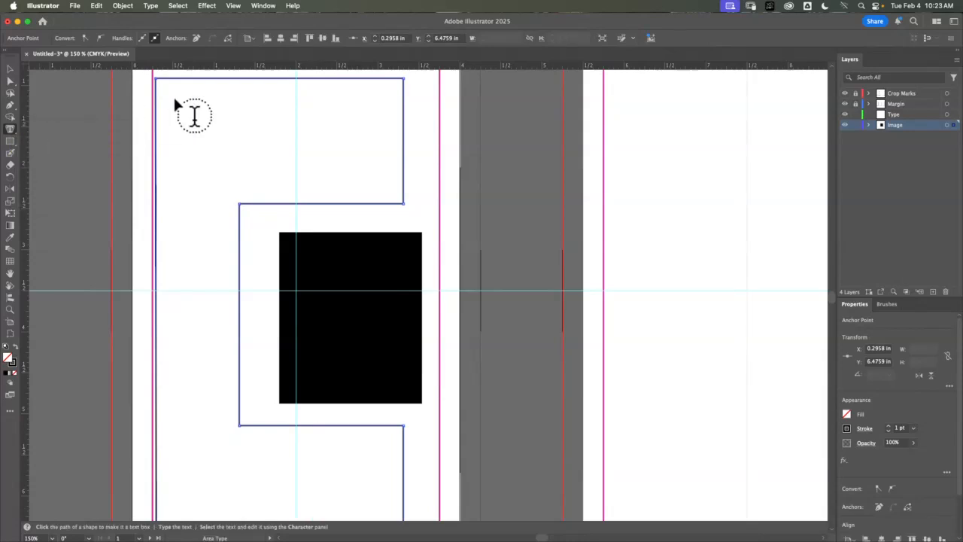
pyautogui.click(175, 103)
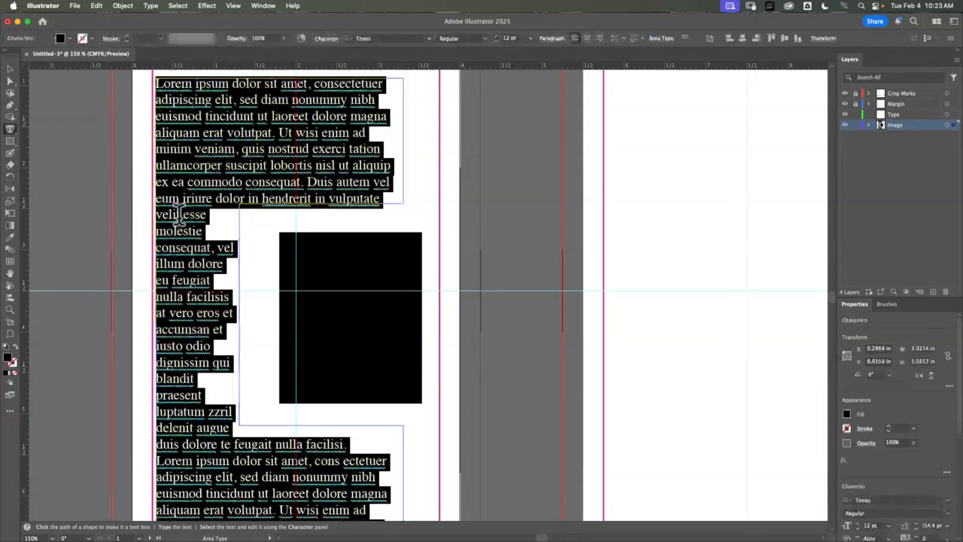
pyautogui.write('I am by birth a Genevese; and my family is one of the most distinguished of that republic. My ancestors had been for many years counsellors and syndics; and my father had filled several public situations with honour and reputation. He was respected by all who knew him for his integrity and indefatigable attention to public business. He passed his younger days perpetually occupied by the affairs of his country; and it was not until the decline of life that he thought of marrying, and bestowing on the state sons who might carry his virtues and his name down to posterity.')
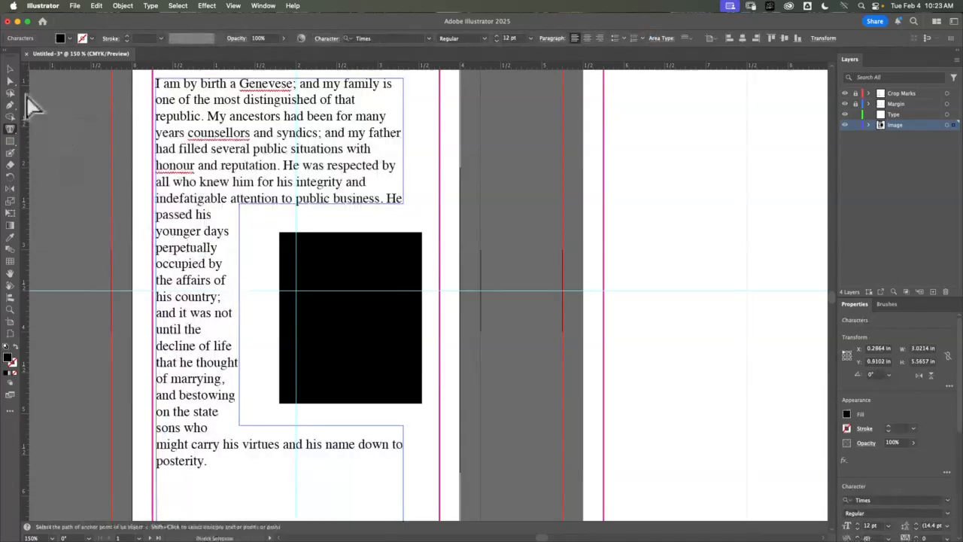
pyautogui.click(11, 67)
pyautogui.click(142, 183)
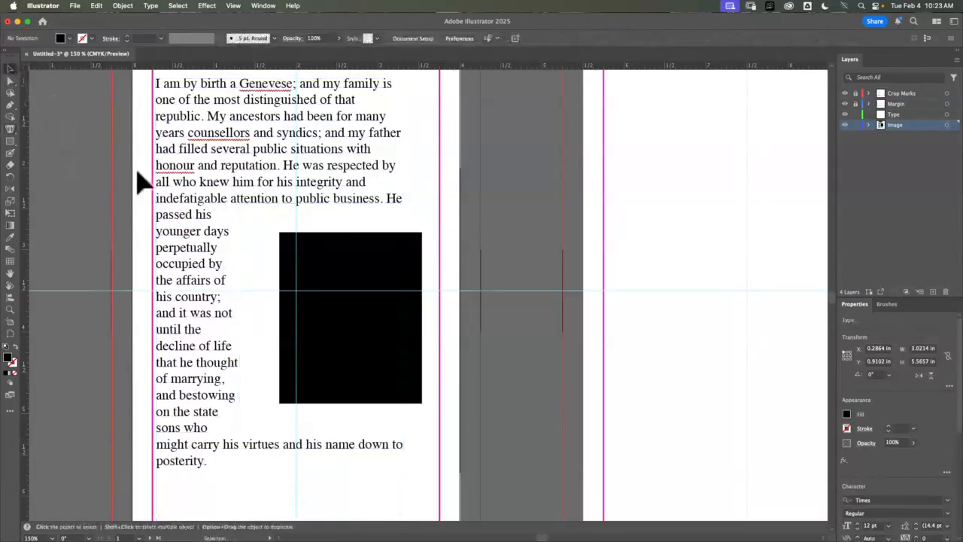
# Reposition the black rectangle within the notch of the text, leaving a gap between it and the words above and to its left
pyautogui.click(391, 259)
pyautogui.moveTo(389, 260); pyautogui.dragTo(342, 233)
pyautogui.click(544, 260)
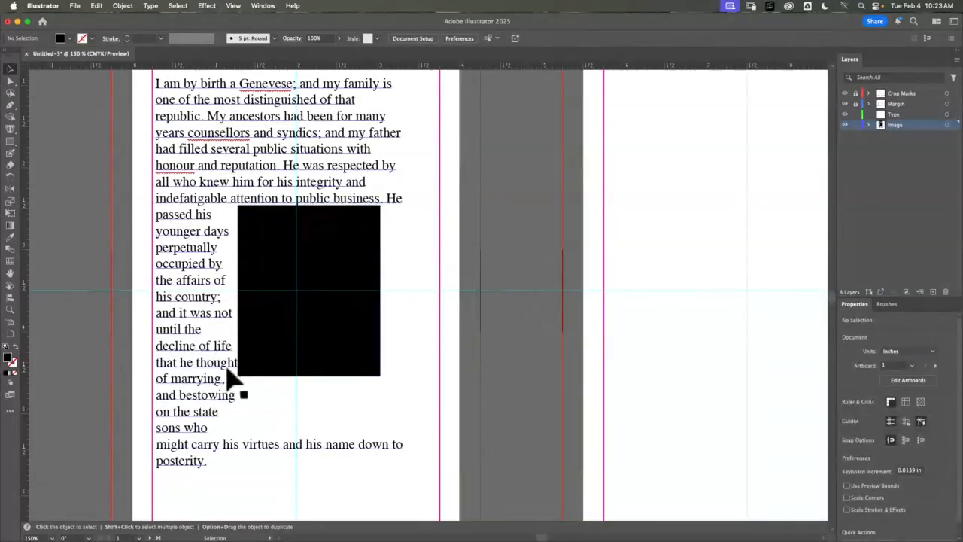
pyautogui.moveTo(351, 339); pyautogui.dragTo(384, 369)
pyautogui.click(537, 301)
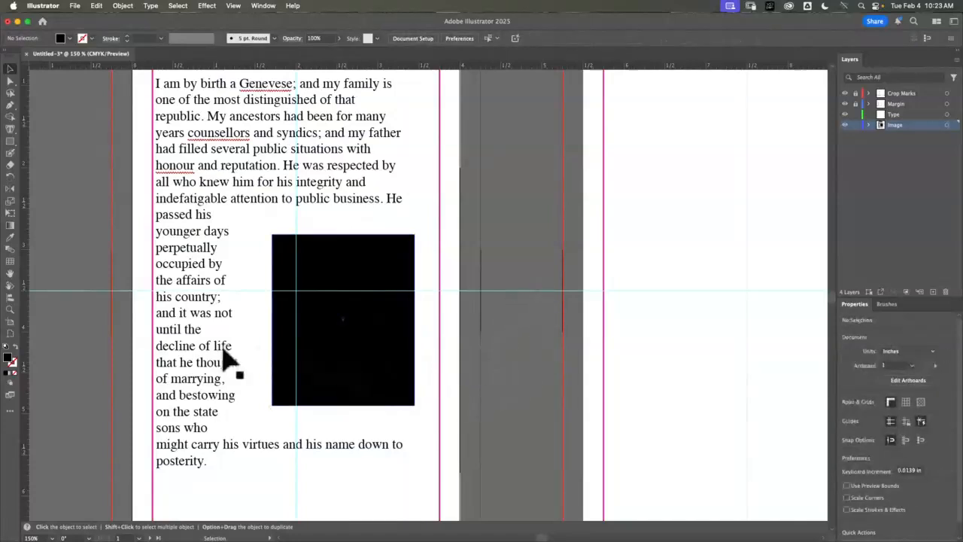
pyautogui.moveTo(381, 344); pyautogui.dragTo(343, 327)
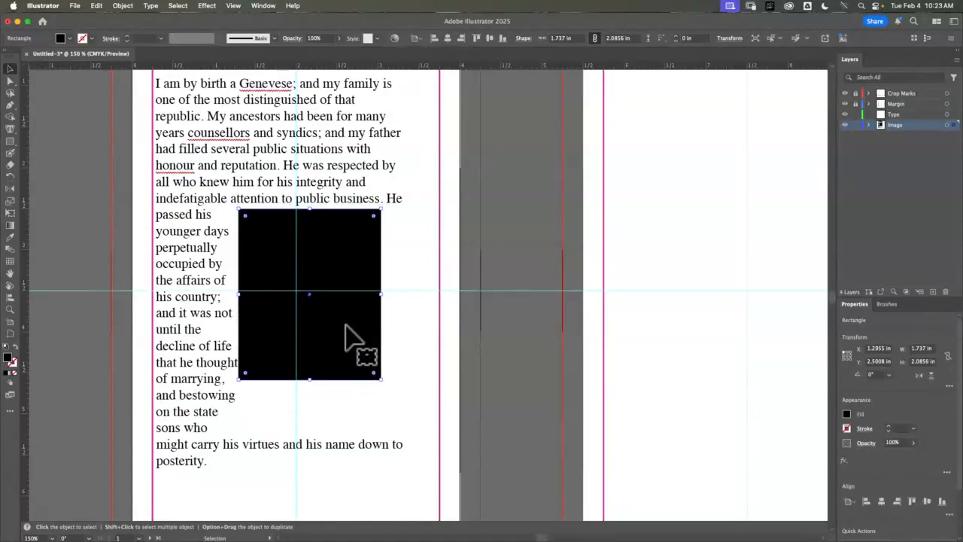
pyautogui.click(431, 266)
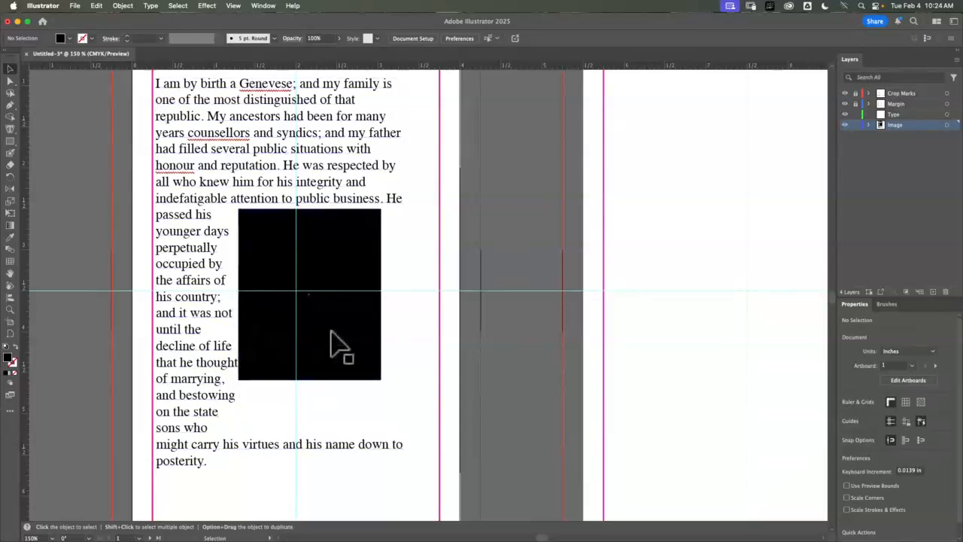
pyautogui.moveTo(352, 334); pyautogui.dragTo(372, 347)
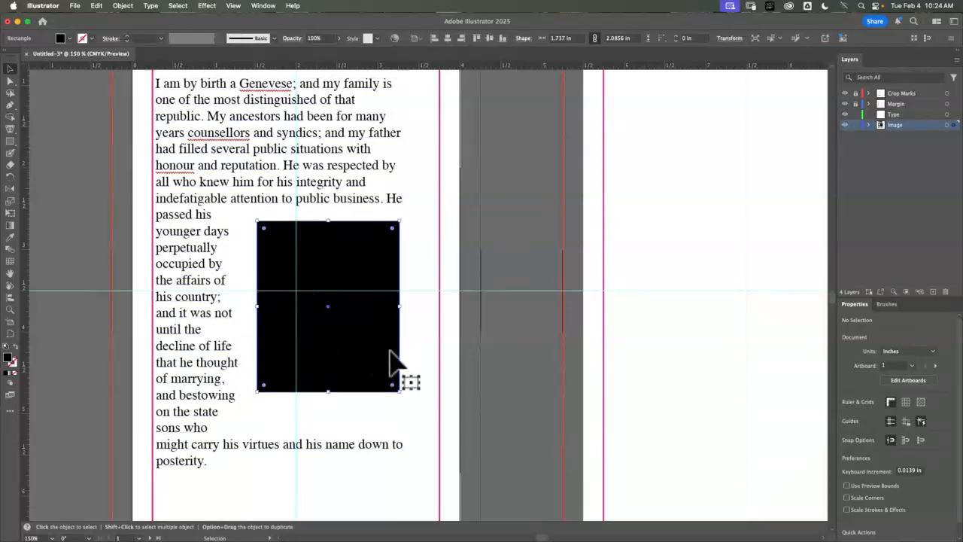
pyautogui.click(511, 350)
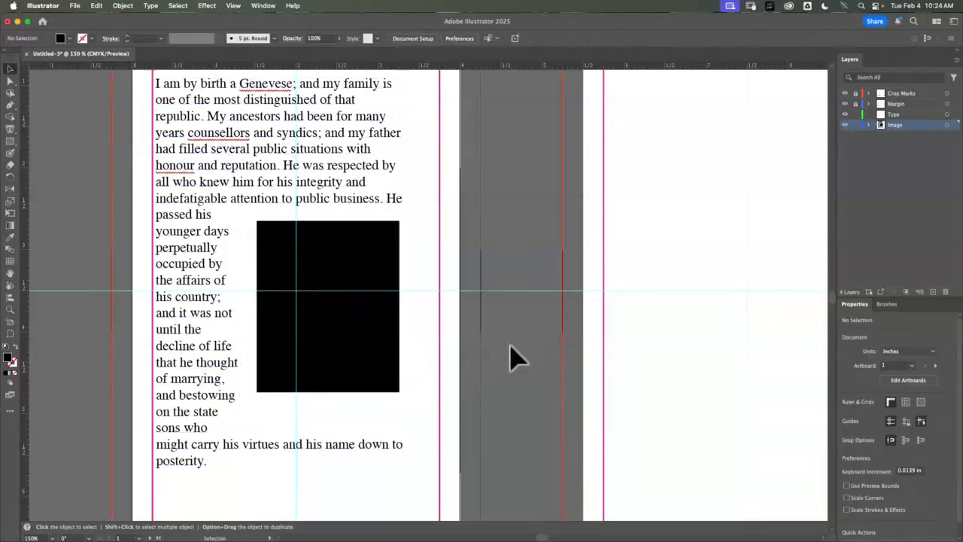
# Raise the lower edge of the text shape's notch to just below the black rectangle so the last lines wrap closer
pyautogui.press('super+0')
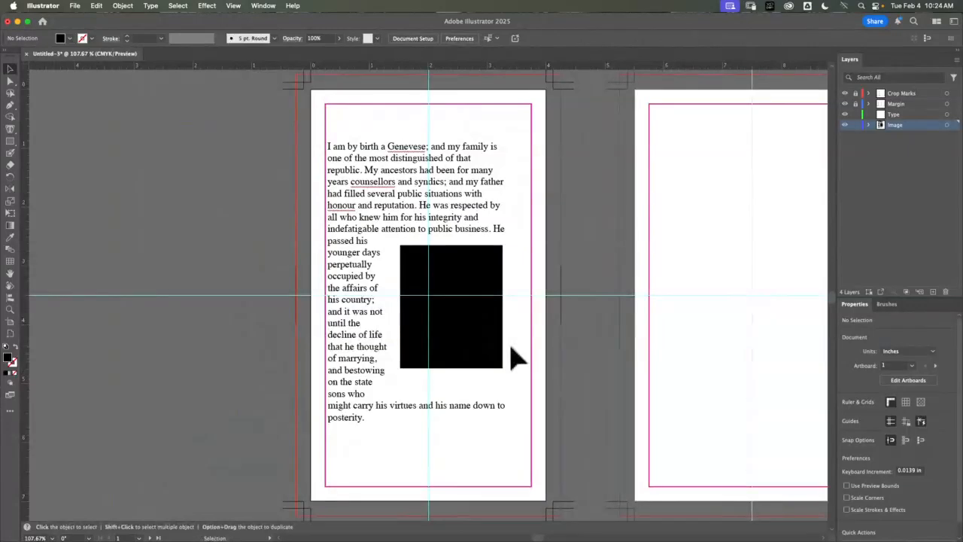
pyautogui.click(443, 416)
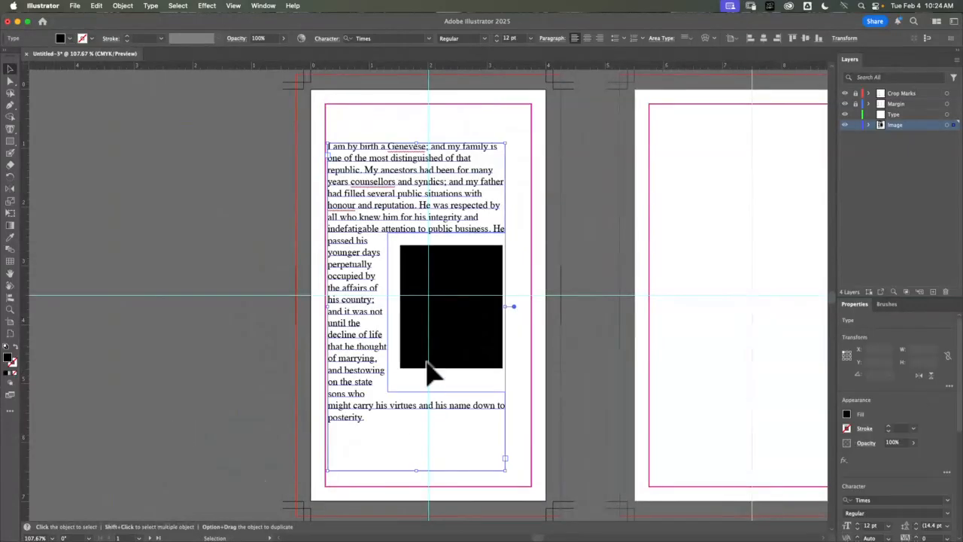
pyautogui.click(9, 81)
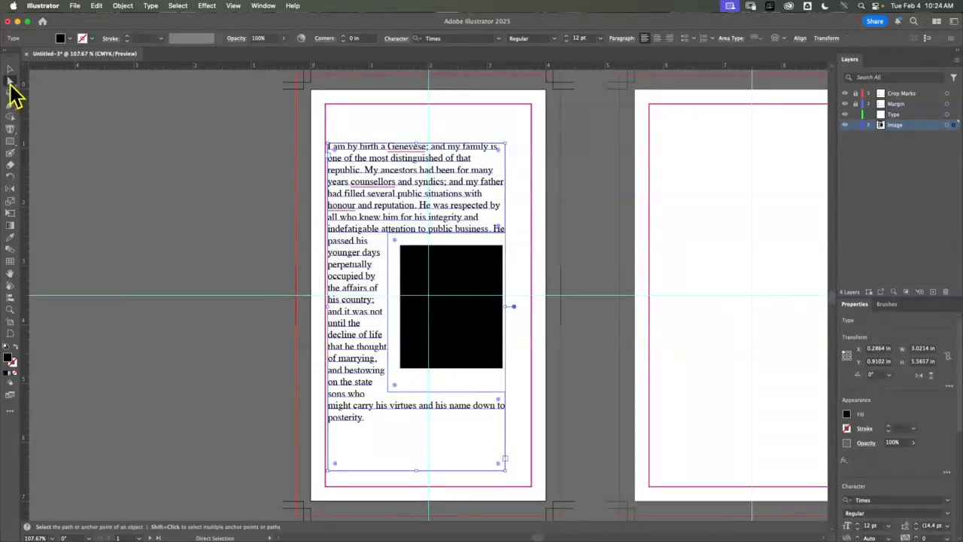
pyautogui.click(215, 419)
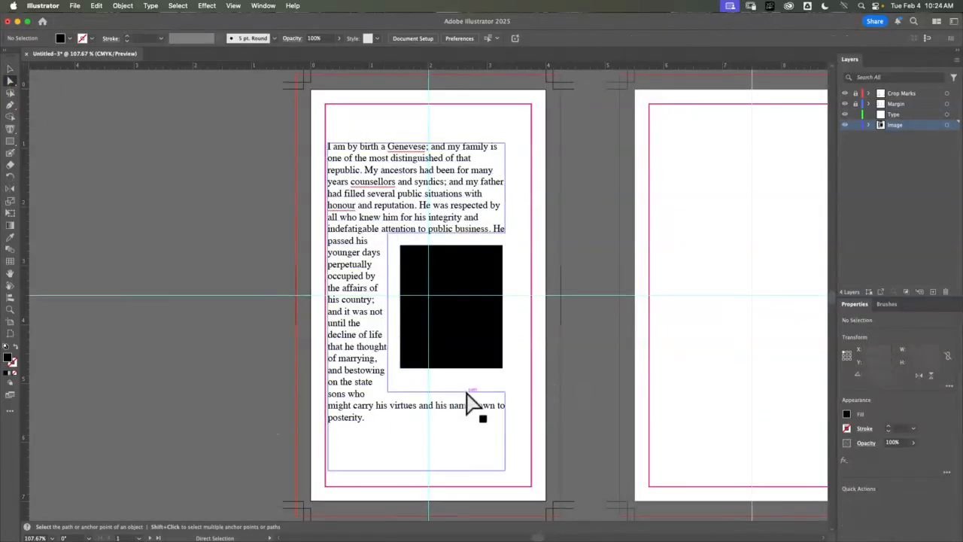
pyautogui.click(466, 393)
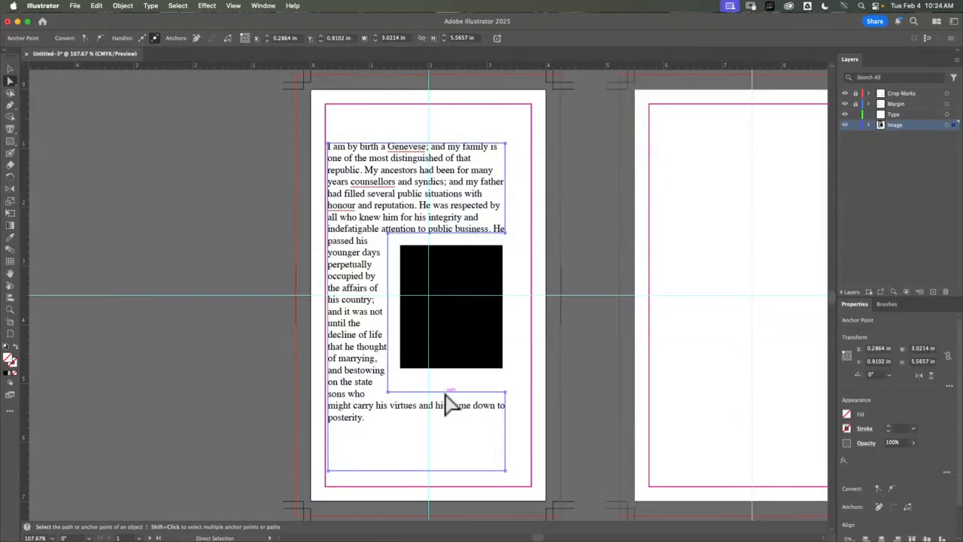
pyautogui.moveTo(445, 397); pyautogui.dragTo(446, 376)
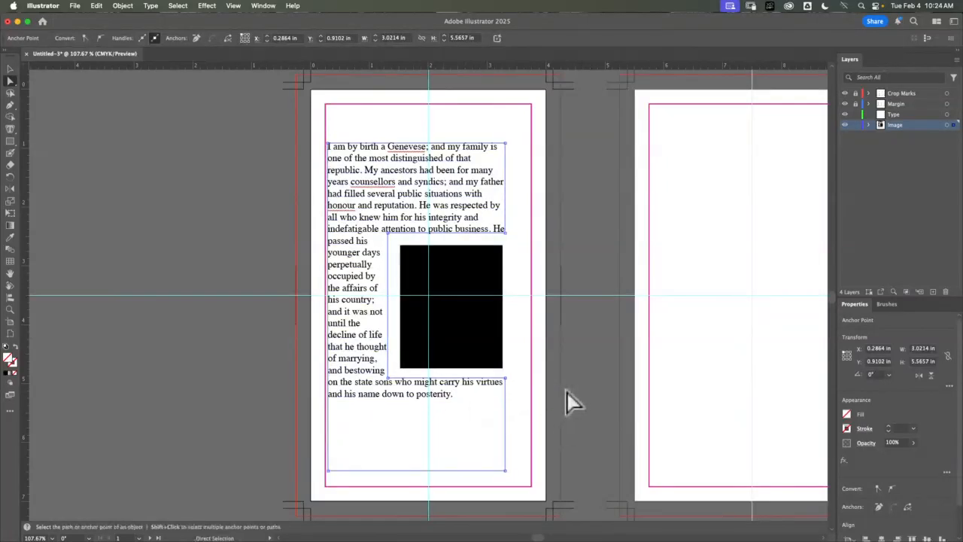
pyautogui.click(571, 443)
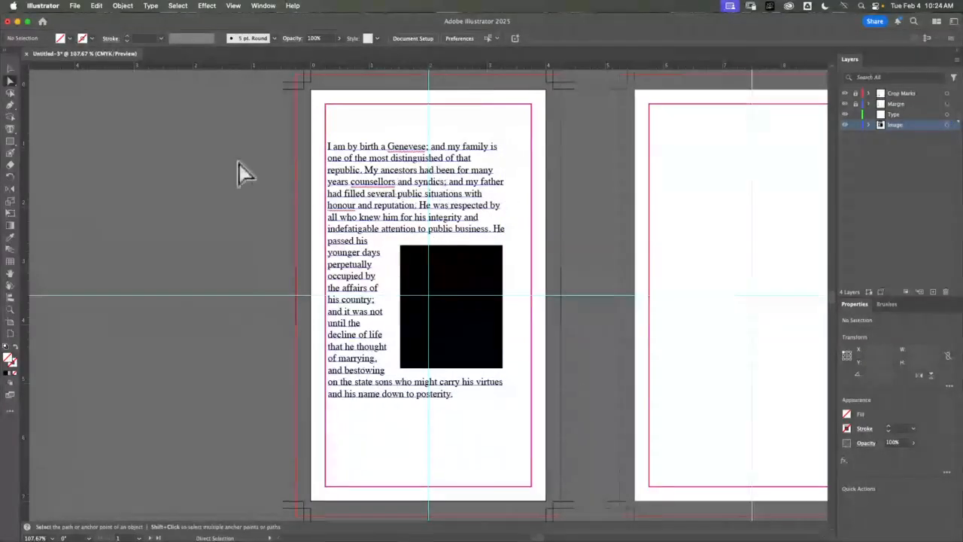
# Draw a closed, curved two-tongued flame shape about 3.1 by 6.2 in with the Pen tool on the pasteboard beside the first artboard
pyautogui.click(10, 68)
pyautogui.click(462, 217)
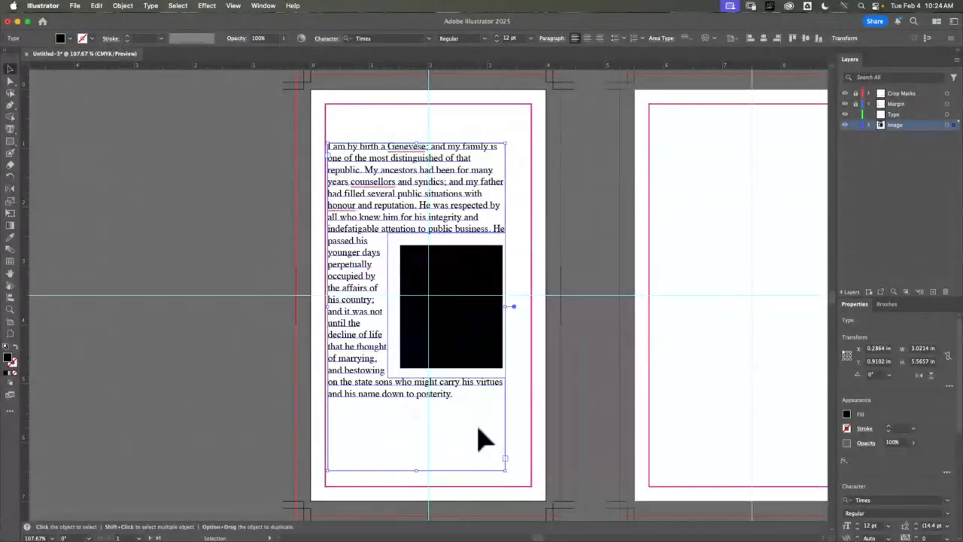
pyautogui.moveTo(236, 208); pyautogui.dragTo(332, 264)
pyautogui.click(9, 105)
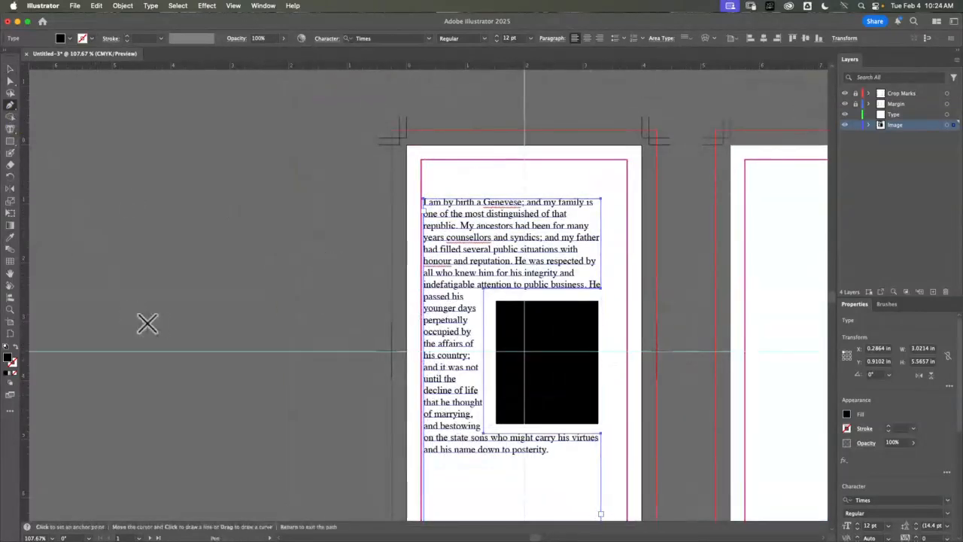
pyautogui.click(153, 335)
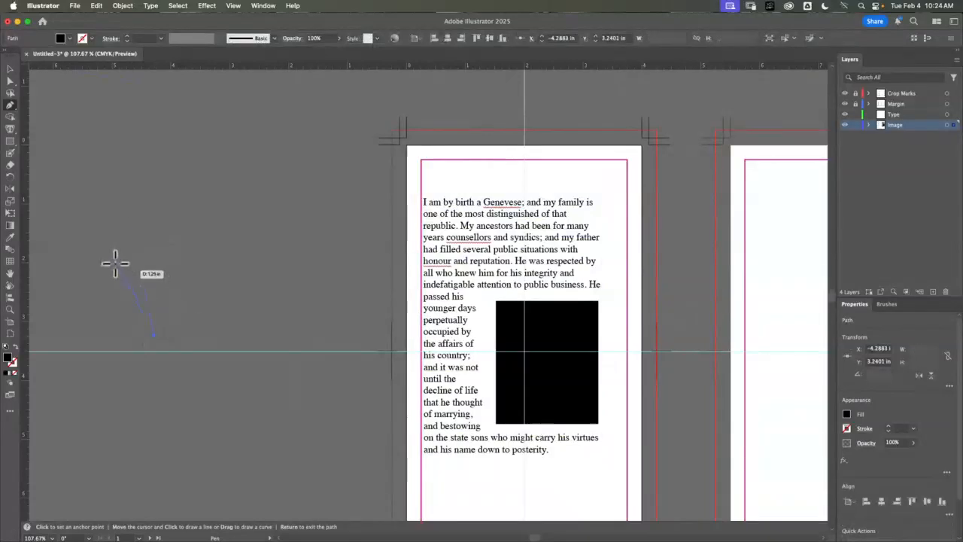
pyautogui.moveTo(110, 220); pyautogui.dragTo(116, 214)
pyautogui.moveTo(168, 171); pyautogui.dragTo(185, 124)
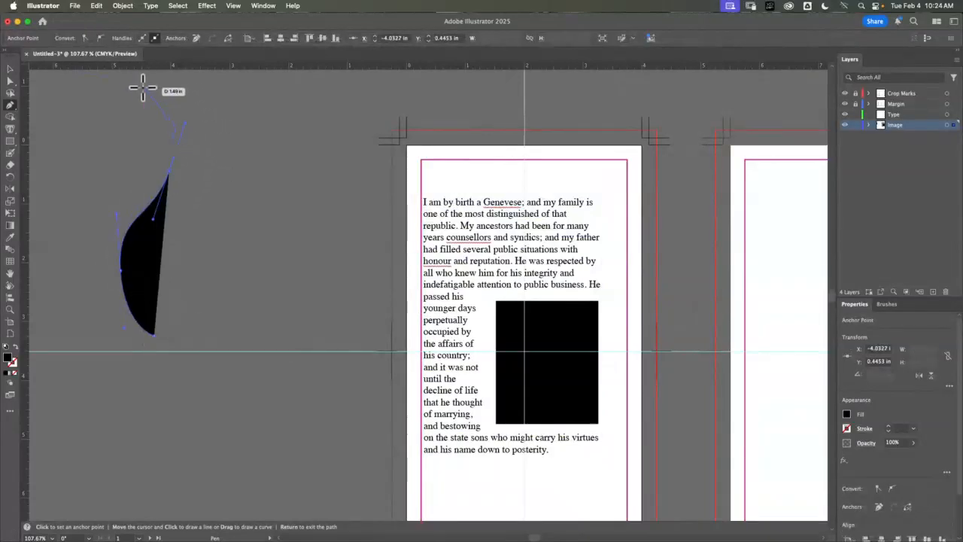
pyautogui.keyDown('super'); pyautogui.click(145, 96); pyautogui.keyUp('super')
pyautogui.click(141, 87)
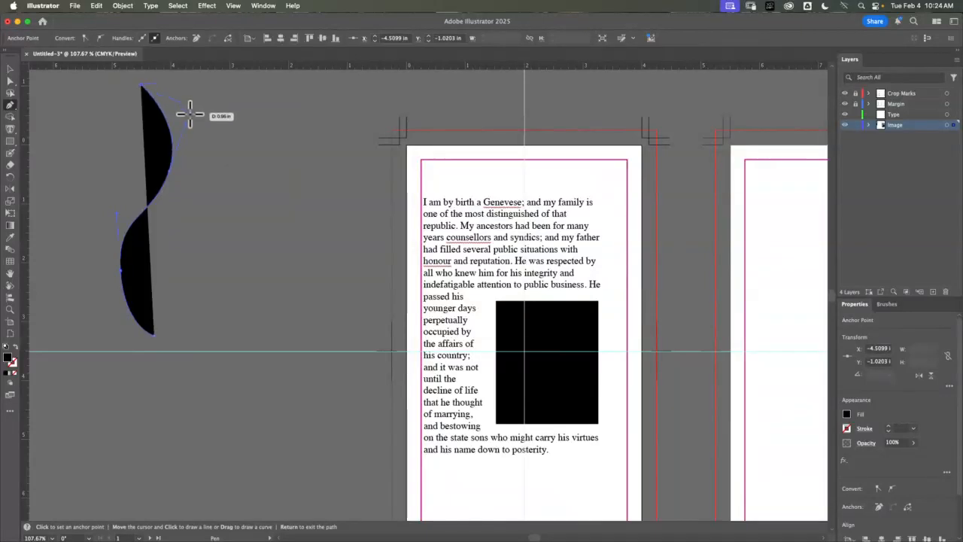
pyautogui.moveTo(190, 115); pyautogui.dragTo(209, 155)
pyautogui.moveTo(186, 200); pyautogui.dragTo(199, 219)
pyautogui.moveTo(231, 184); pyautogui.dragTo(234, 160)
pyautogui.moveTo(221, 97); pyautogui.dragTo(154, 134)
pyautogui.moveTo(186, 90); pyautogui.dragTo(238, 197)
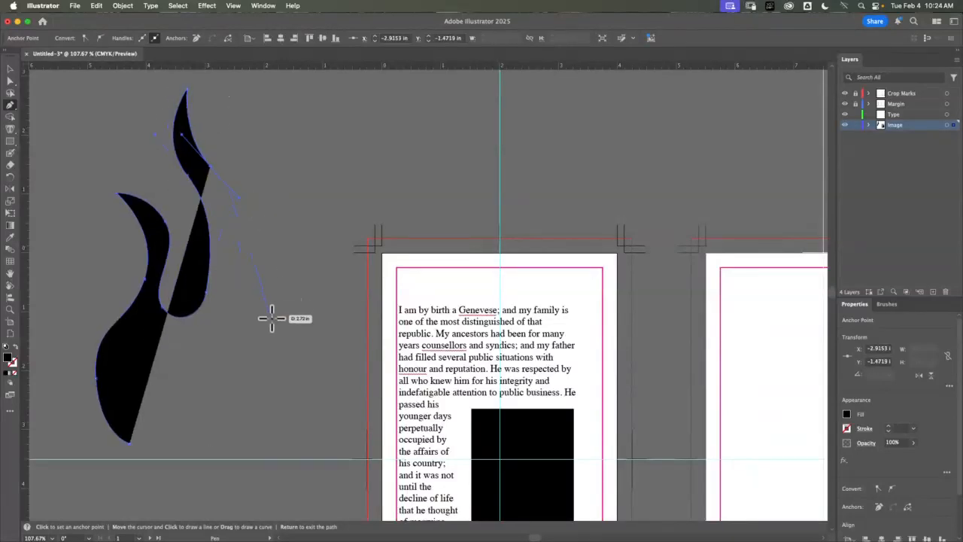
pyautogui.moveTo(276, 329); pyautogui.dragTo(258, 406)
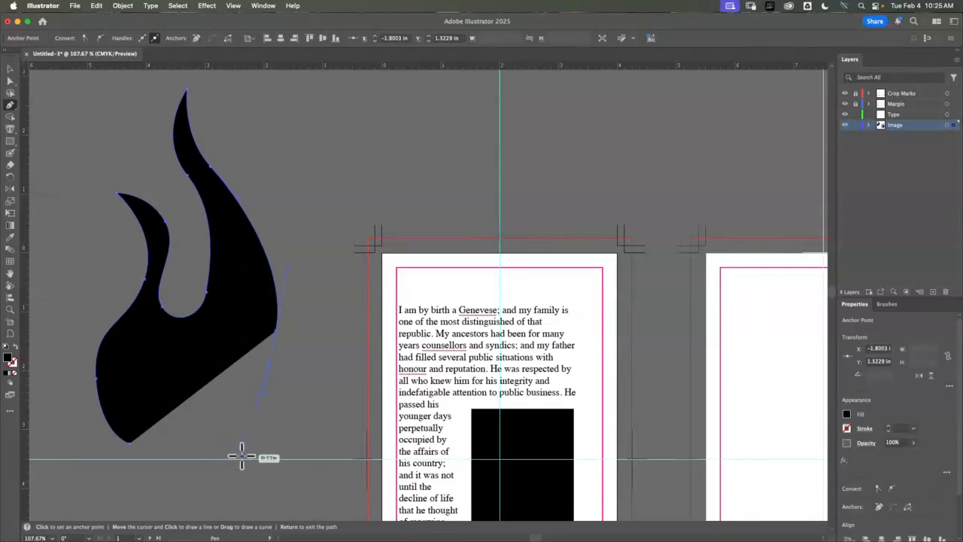
pyautogui.moveTo(222, 457); pyautogui.dragTo(222, 458)
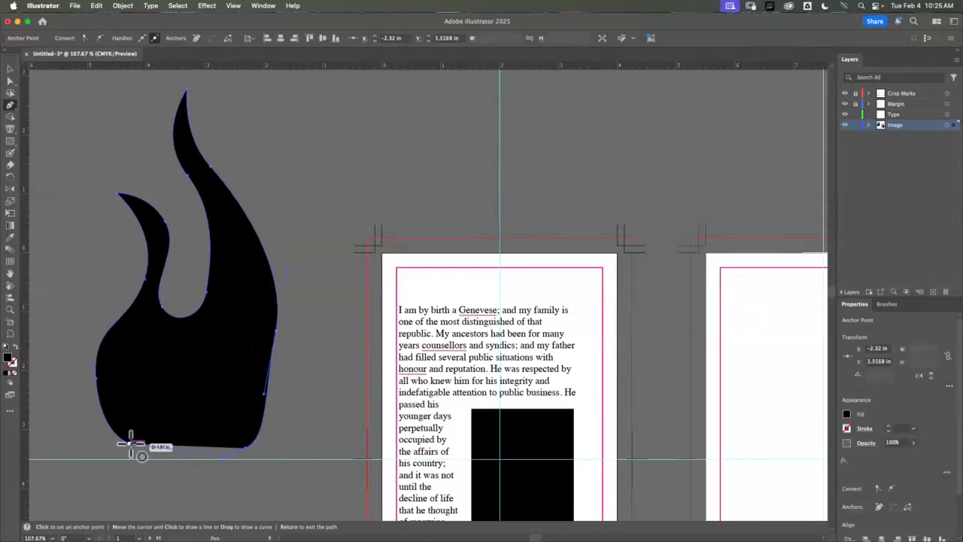
pyautogui.click(130, 443)
# Turn the flame outline into area type and fill it with the copied "I am by birth a Genevese" passage
pyautogui.moveTo(9, 130); pyautogui.dragTo(75, 144)
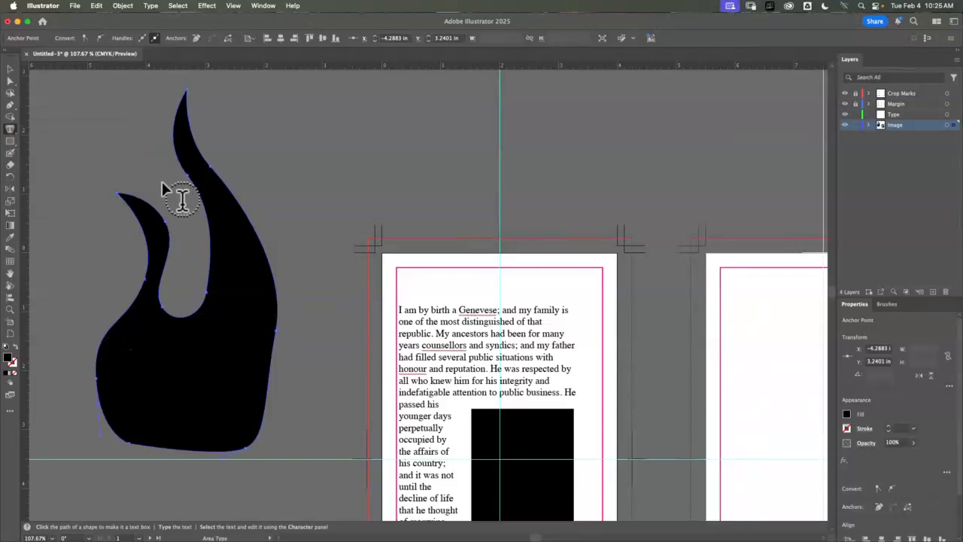
pyautogui.click(147, 218)
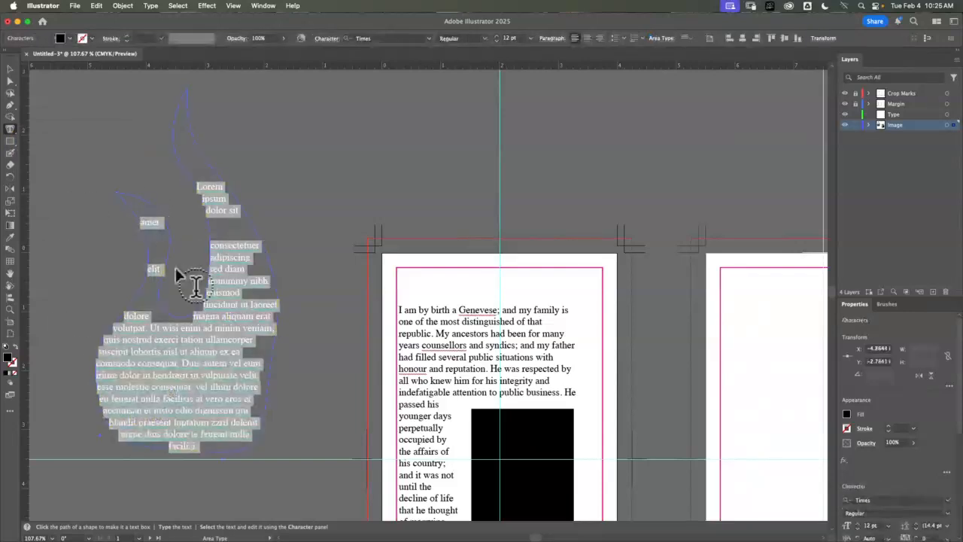
pyautogui.press('super+v')
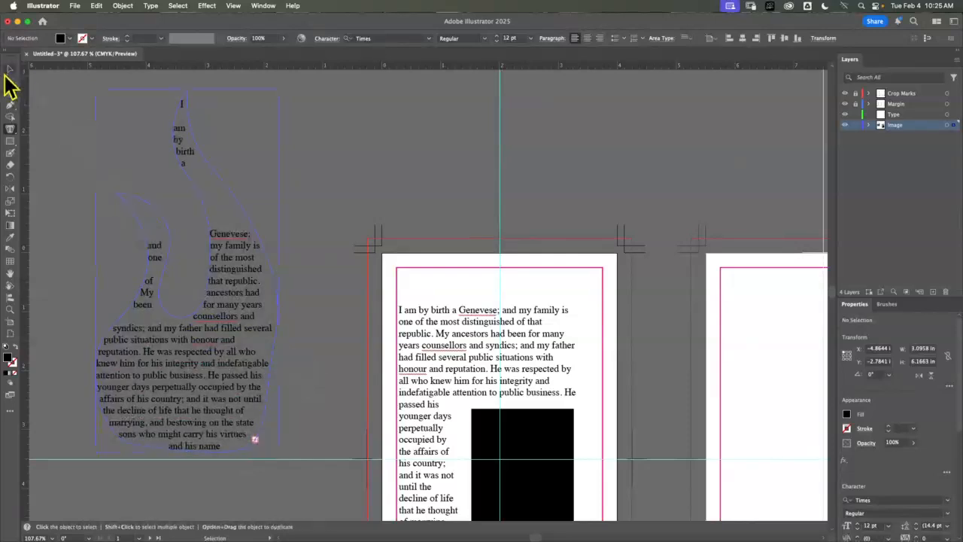
pyautogui.click(10, 68)
pyautogui.click(76, 113)
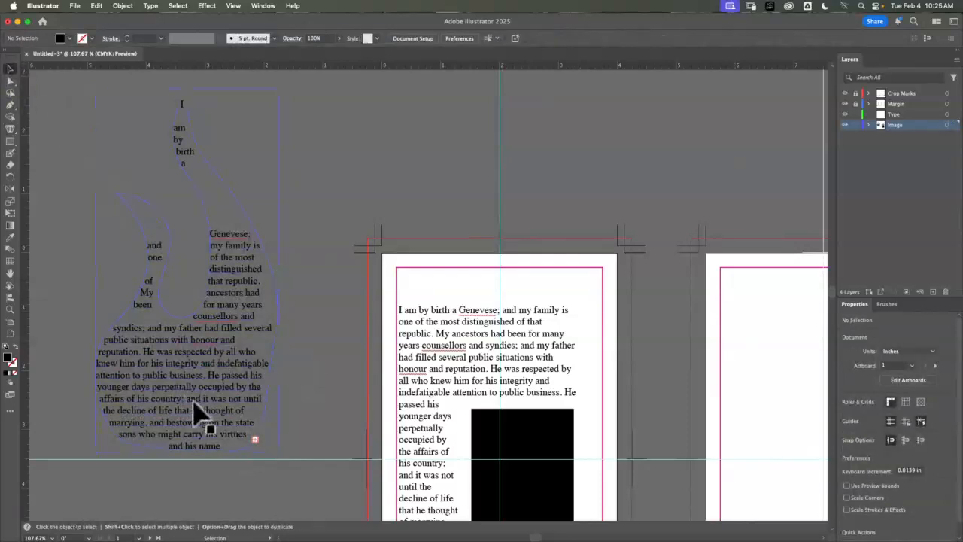
# Try moving the flame-shaped text toward the second artboard, undo the move and delete the flame text
pyautogui.click(133, 428)
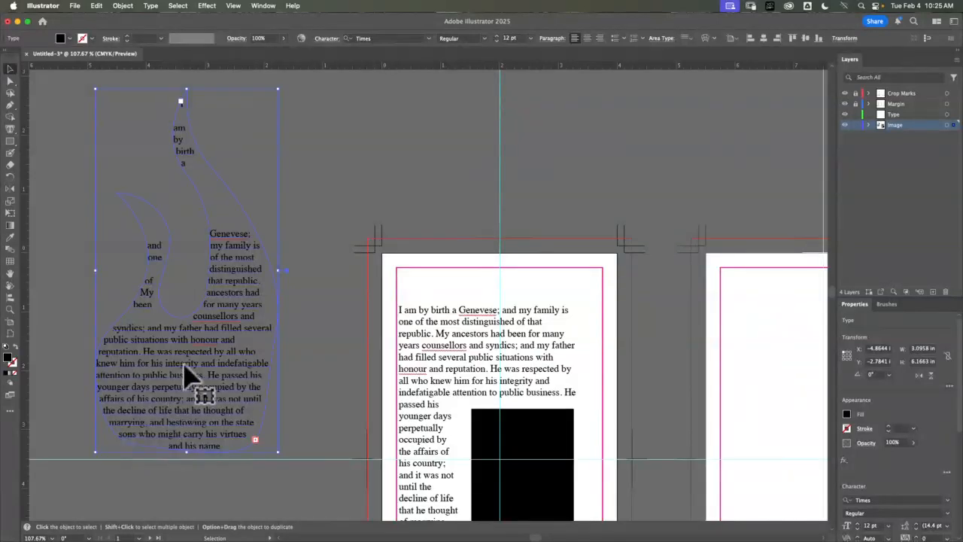
pyautogui.moveTo(263, 357); pyautogui.dragTo(769, 427)
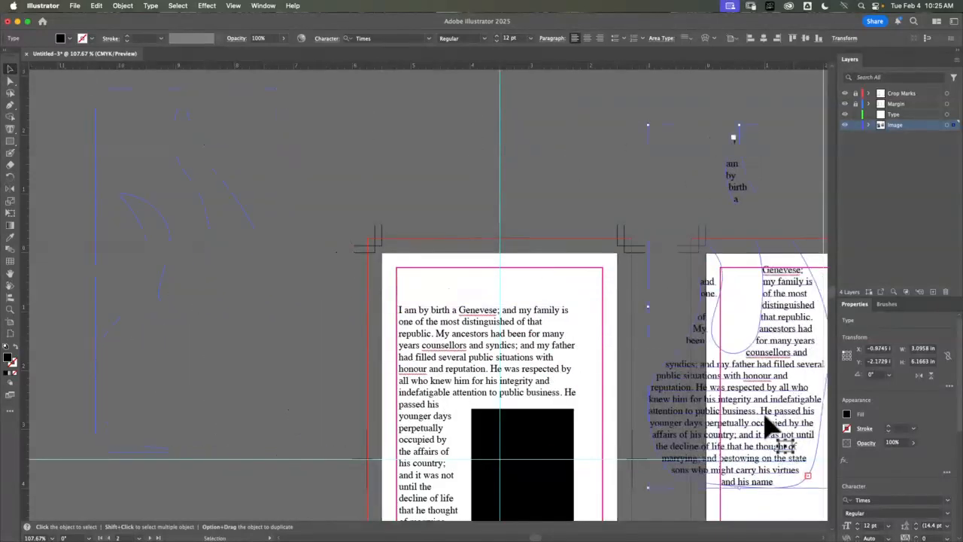
pyautogui.press('super+z')
pyautogui.press('space')
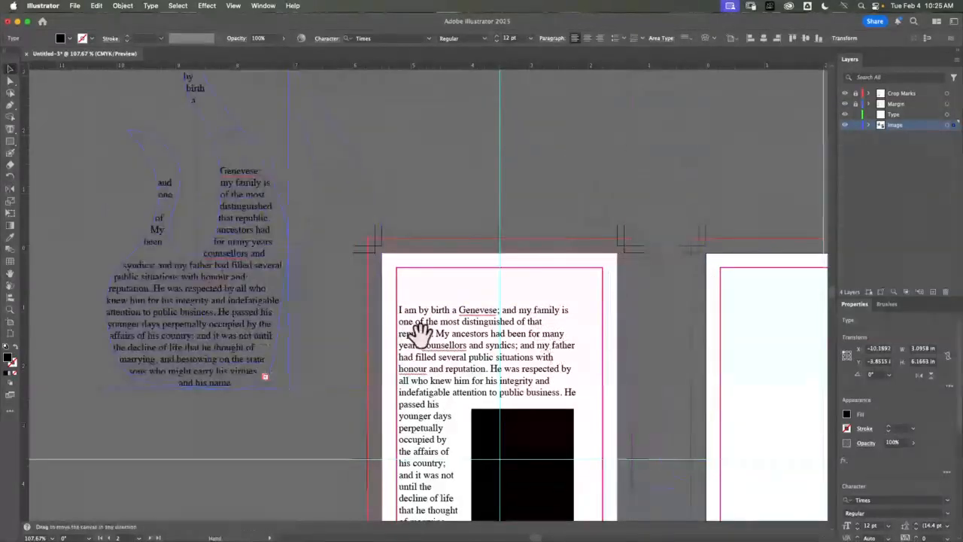
pyautogui.moveTo(420, 331); pyautogui.dragTo(376, 194)
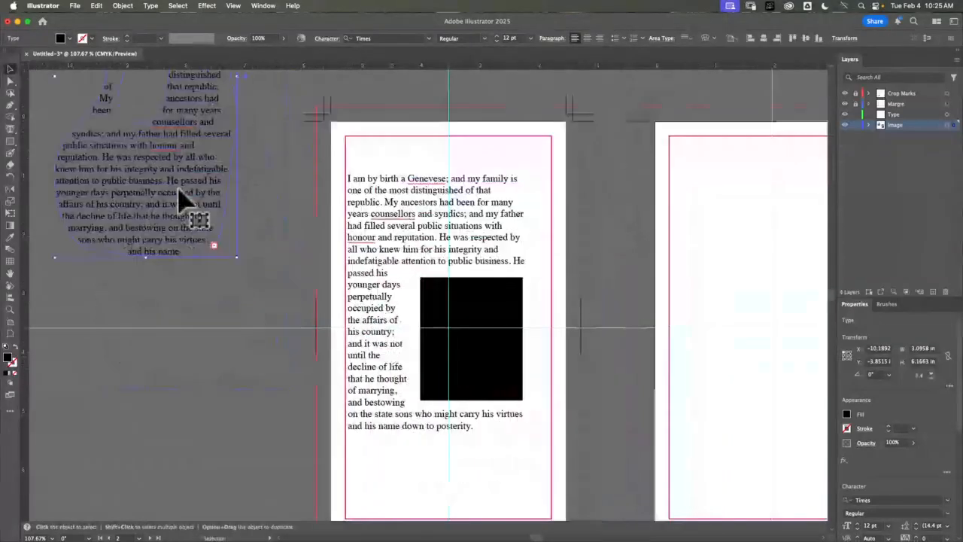
pyautogui.press('Delete')
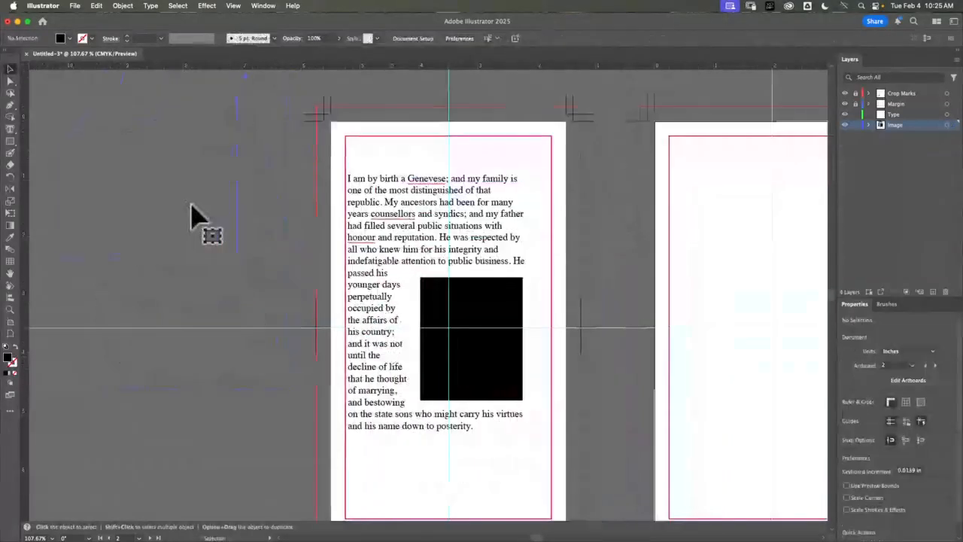
# Close the Untitled-3 document without saving its changes
pyautogui.press('space')
pyautogui.moveTo(582, 291); pyautogui.dragTo(272, 239)
pyautogui.press('super+0')
pyautogui.press('super+minus')
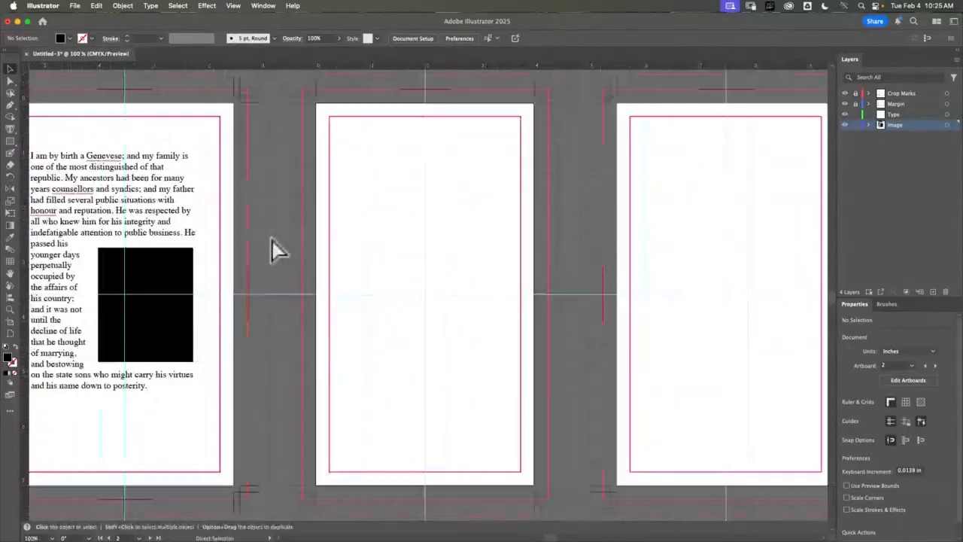
pyautogui.press('super+minus')
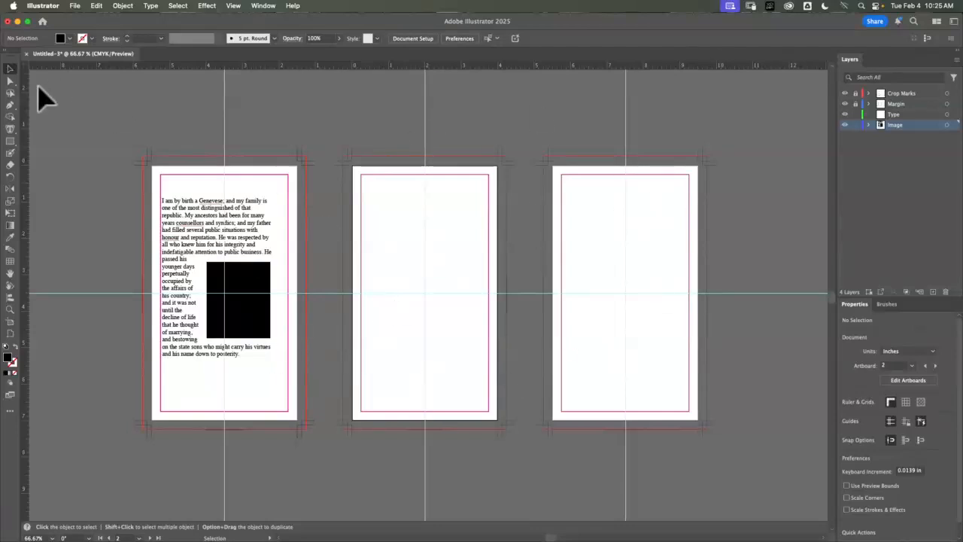
pyautogui.click(28, 55)
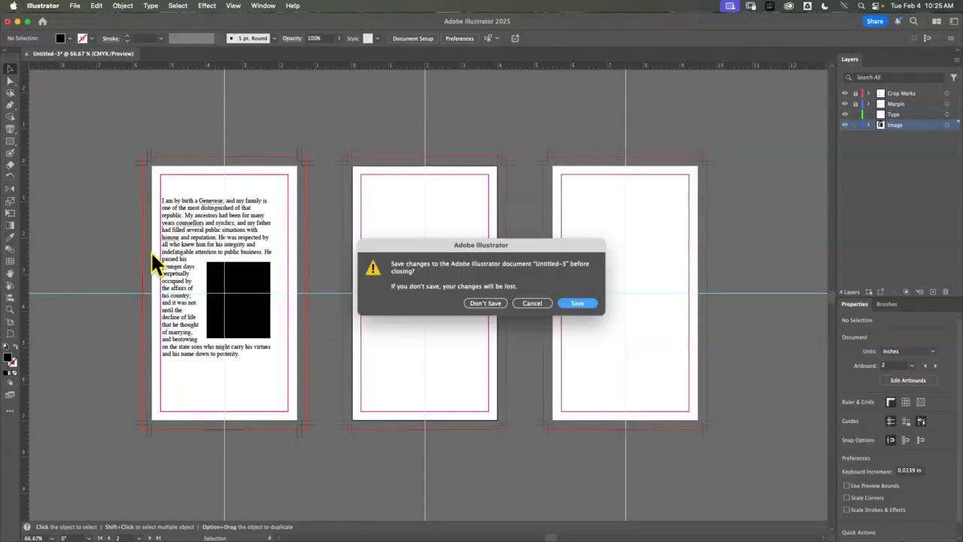
pyautogui.click(485, 303)
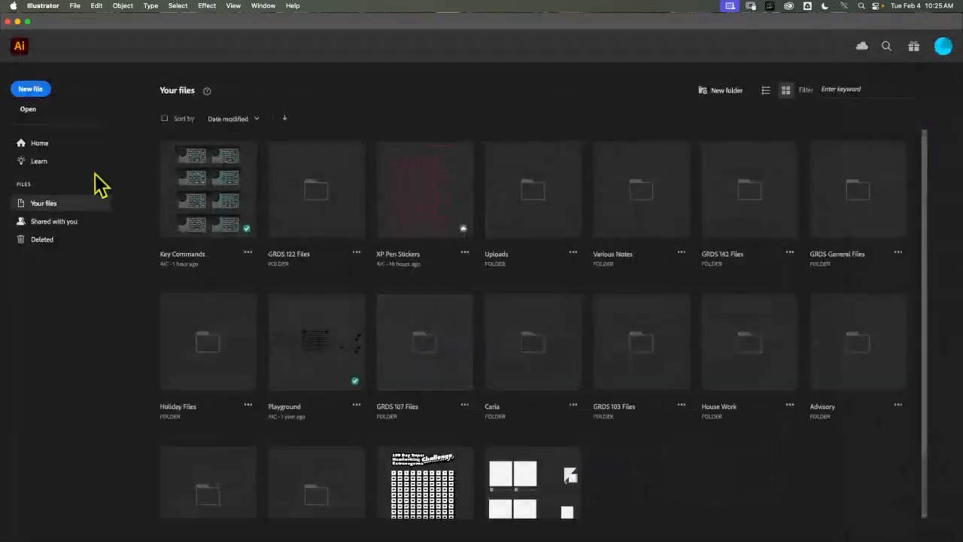
# Switch to Chrome and replace the open assignment with the instructions for "ATTENDANCE ASSIGNMENT- Design Mission 04", showing the Resources Provided section
pyautogui.click(17, 21)
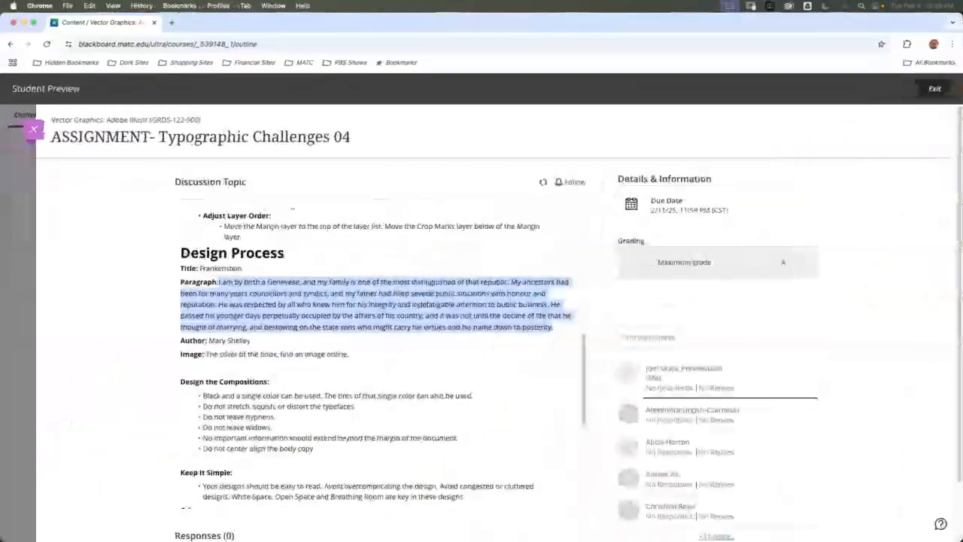
pyautogui.click(33, 129)
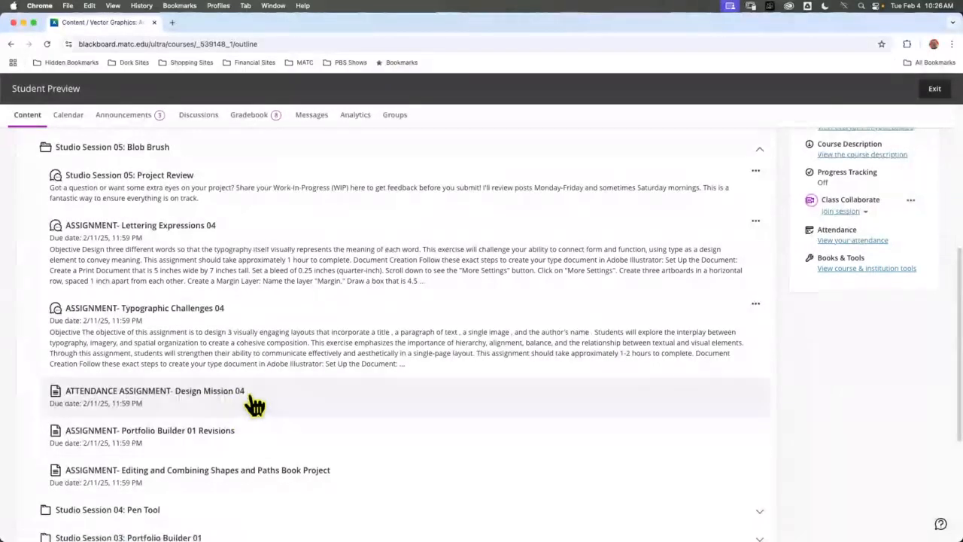
pyautogui.click(255, 405)
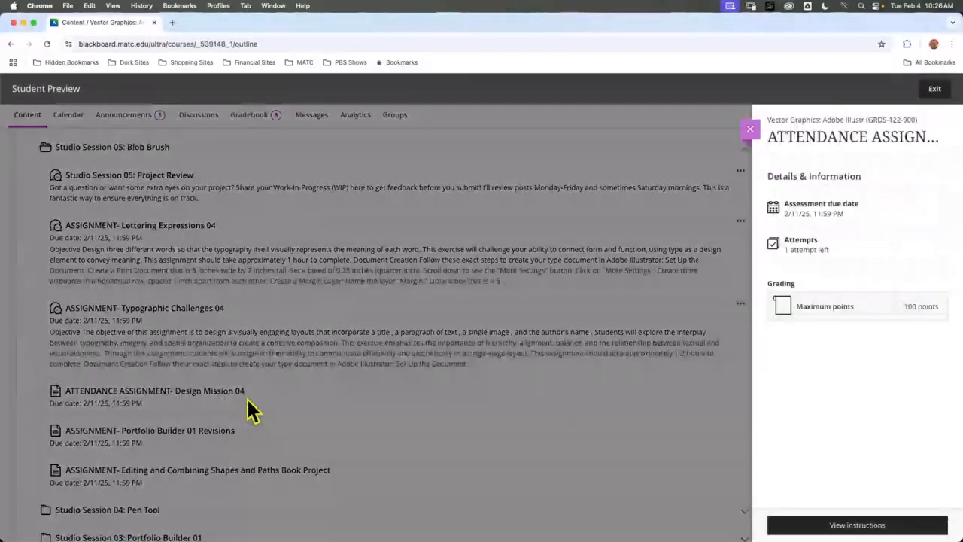
pyautogui.click(838, 528)
pyautogui.scroll(-5, 389, 363)
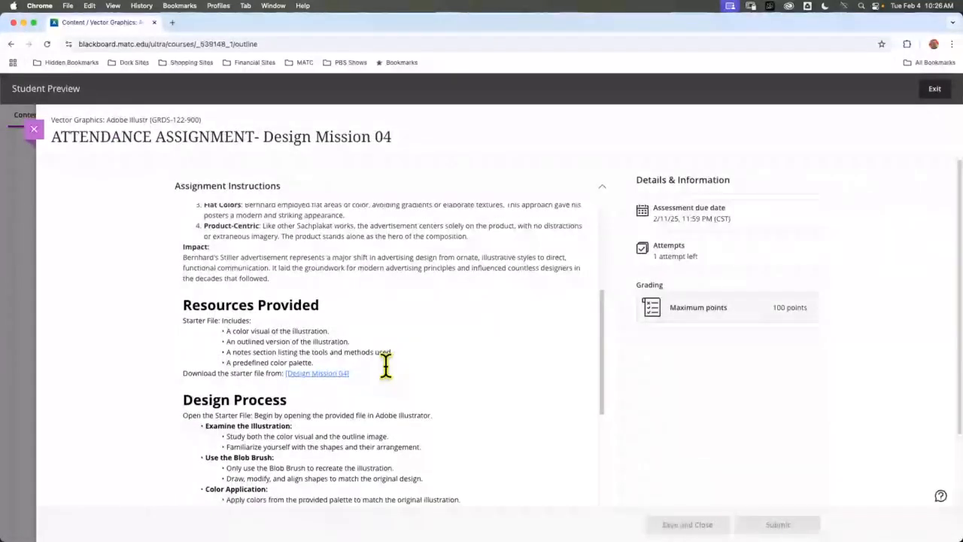
# Open the linked Design Mission 04 starter file and download DesignMission_04_Student.ai
pyautogui.click(322, 375)
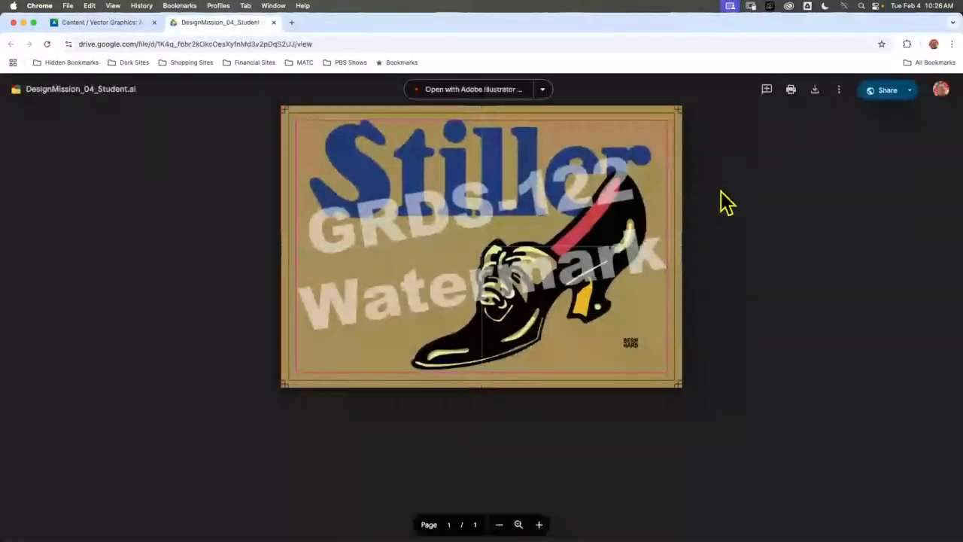
pyautogui.click(816, 90)
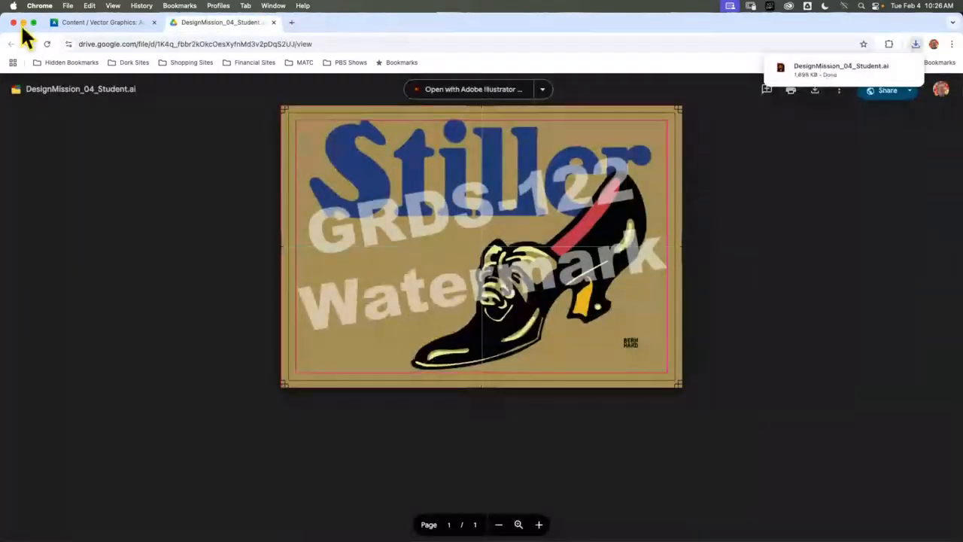
# Minimize the browser window and switch back to Adobe Illustrator 2025
pyautogui.click(23, 23)
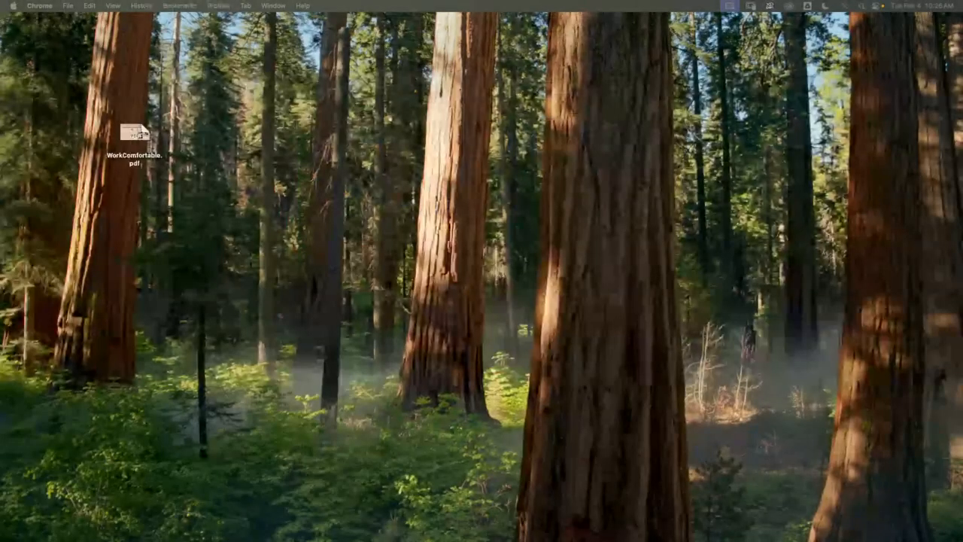
pyautogui.moveTo(389, 531)
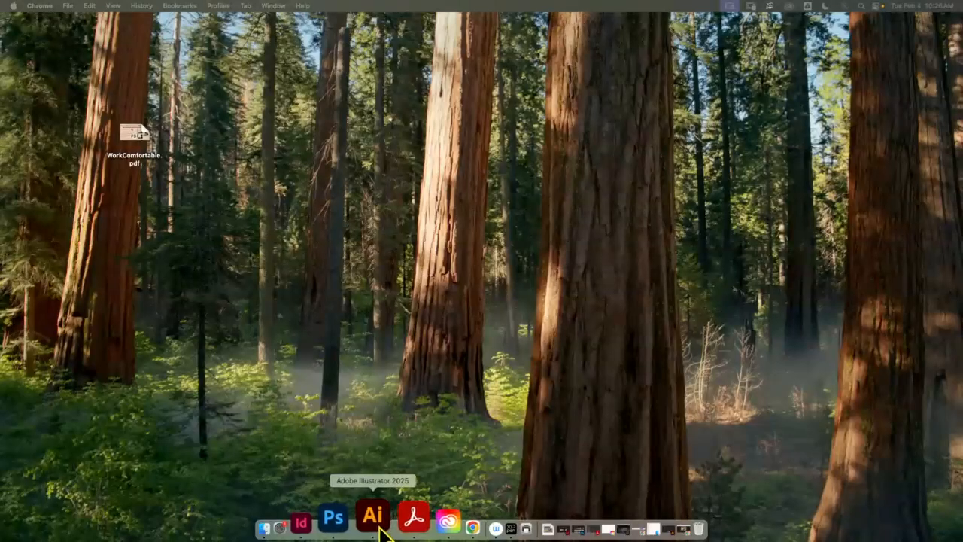
pyautogui.click(378, 526)
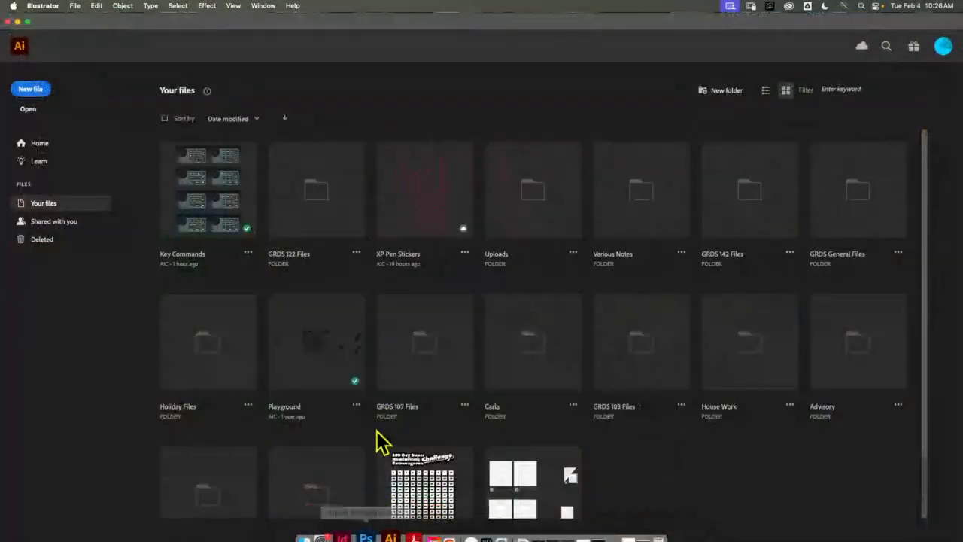
pyautogui.click(75, 10)
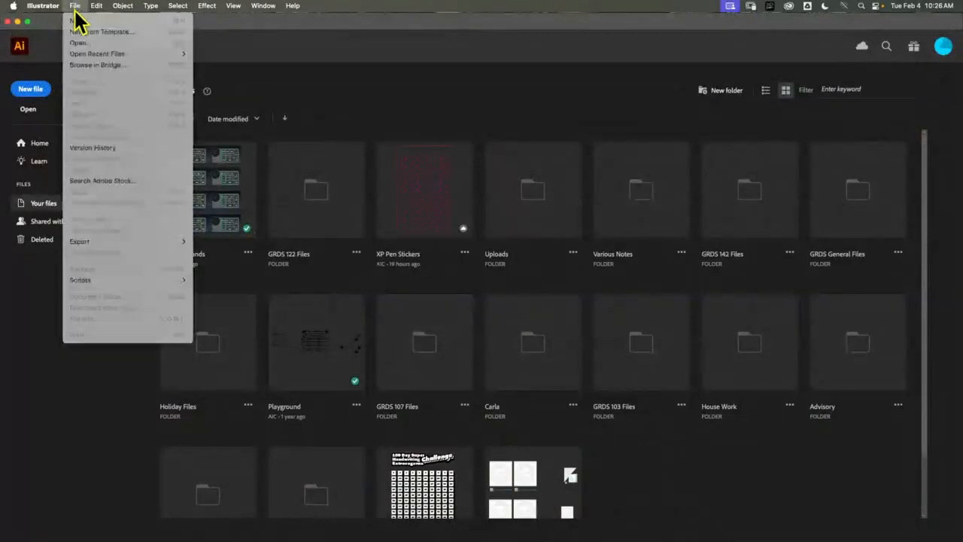
pyautogui.click(31, 94)
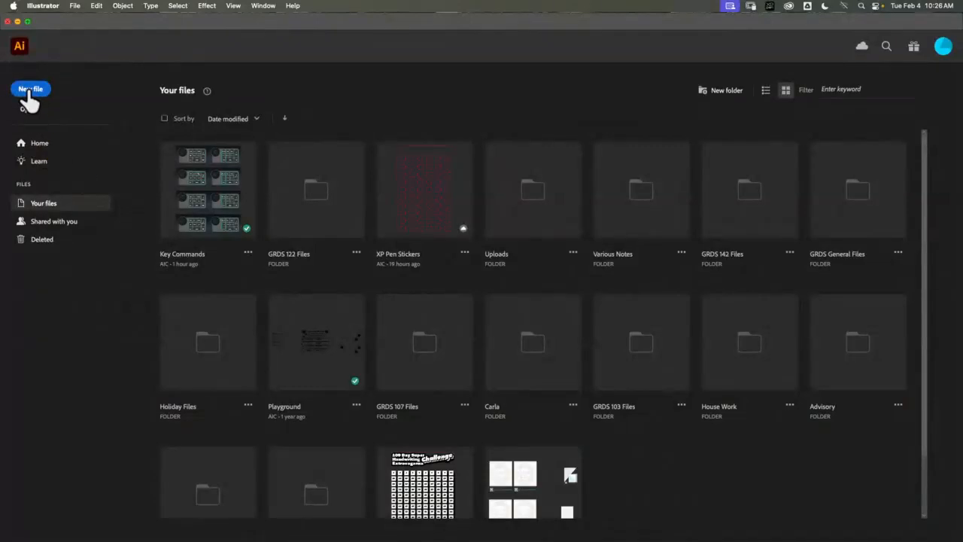
pyautogui.moveTo(118, 20)
pyautogui.mouseDown()
pyautogui.moveTo(163, 20)
pyautogui.moveTo(92, 19)
pyautogui.moveTo(104, 19)
pyautogui.mouseUp()
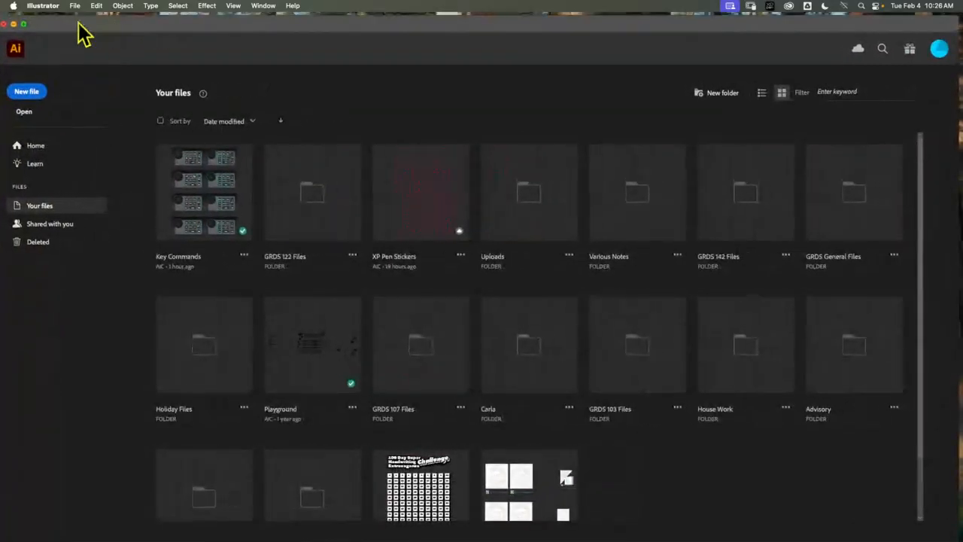
pyautogui.click(43, 7)
pyautogui.click(150, 33)
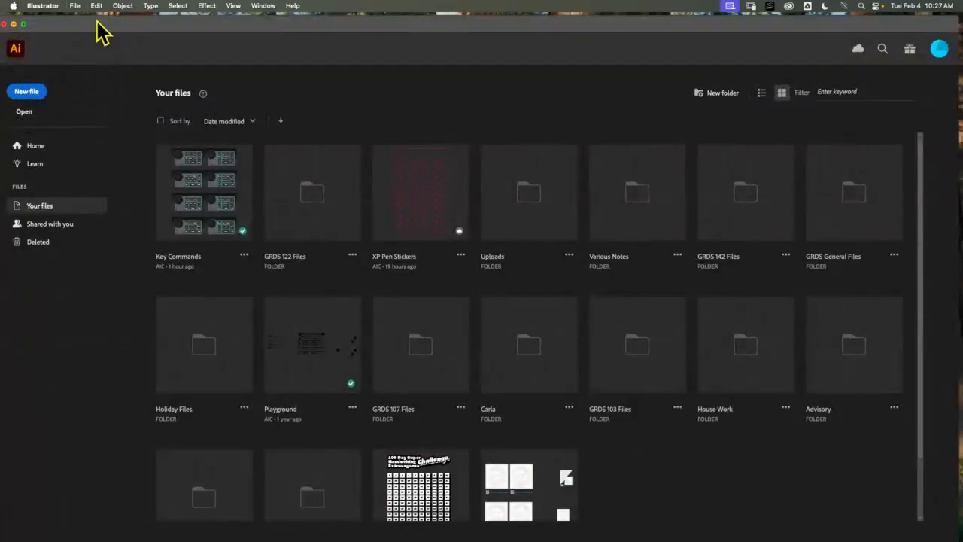
pyautogui.moveTo(97, 22); pyautogui.dragTo(108, 11)
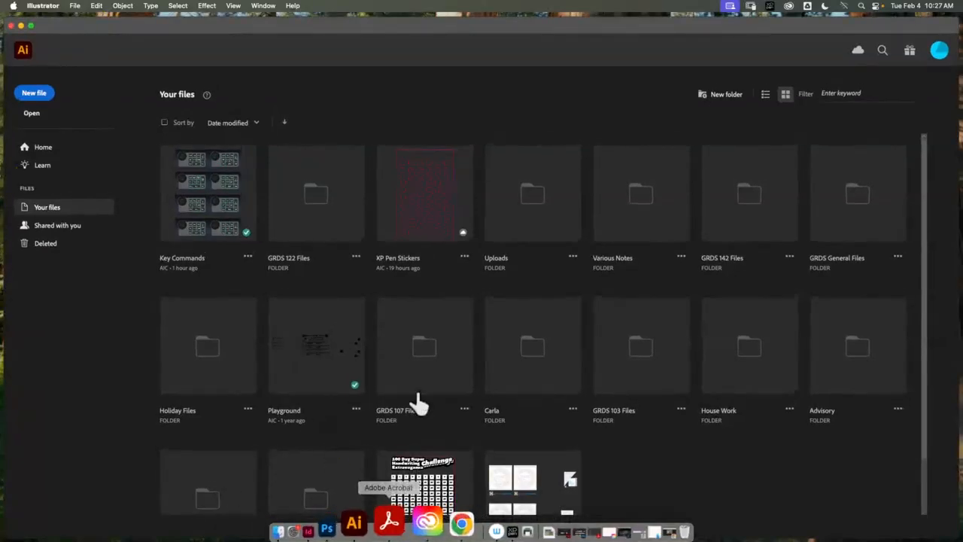
# Quit Illustrator completely and relaunch it
pyautogui.moveTo(463, 25)
pyautogui.mouseDown()
pyautogui.moveTo(550, 101)
pyautogui.moveTo(838, 507)
pyautogui.moveTo(597, 123)
pyautogui.moveTo(465, 15)
pyautogui.mouseUp()
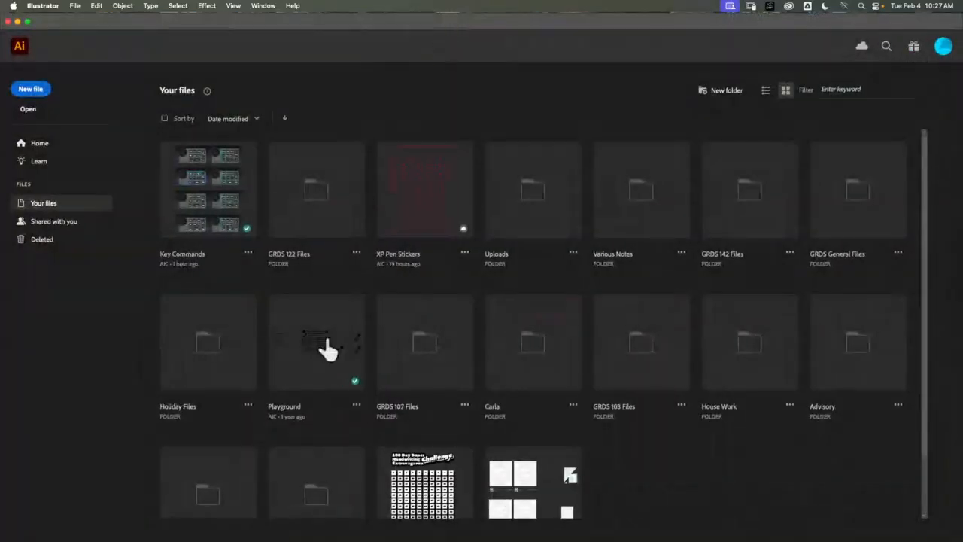
pyautogui.moveTo(384, 538)
pyautogui.click(43, 6)
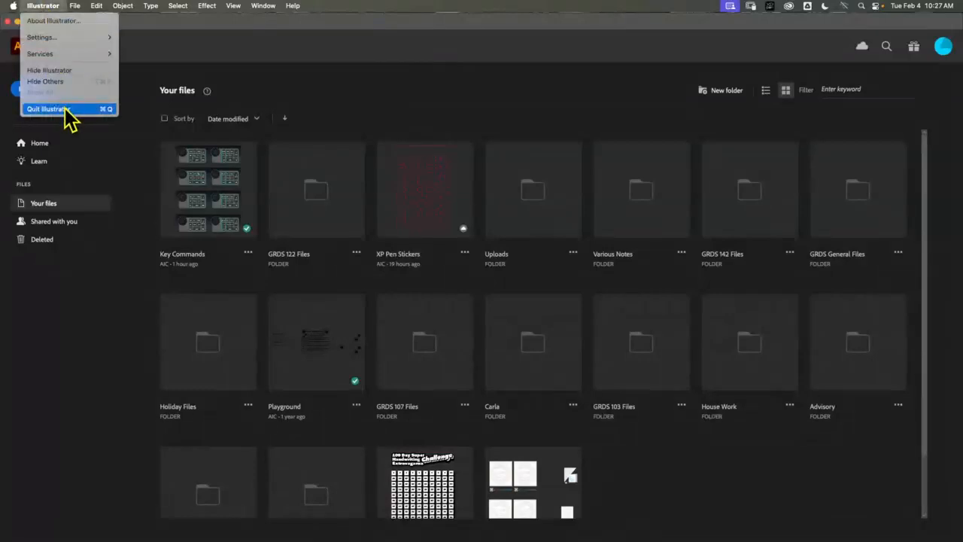
pyautogui.click(65, 110)
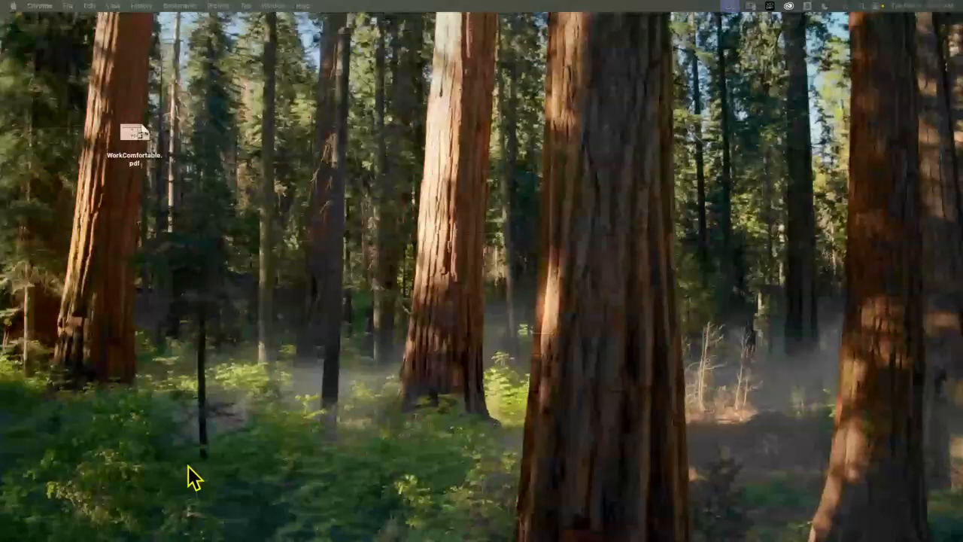
pyautogui.moveTo(408, 519)
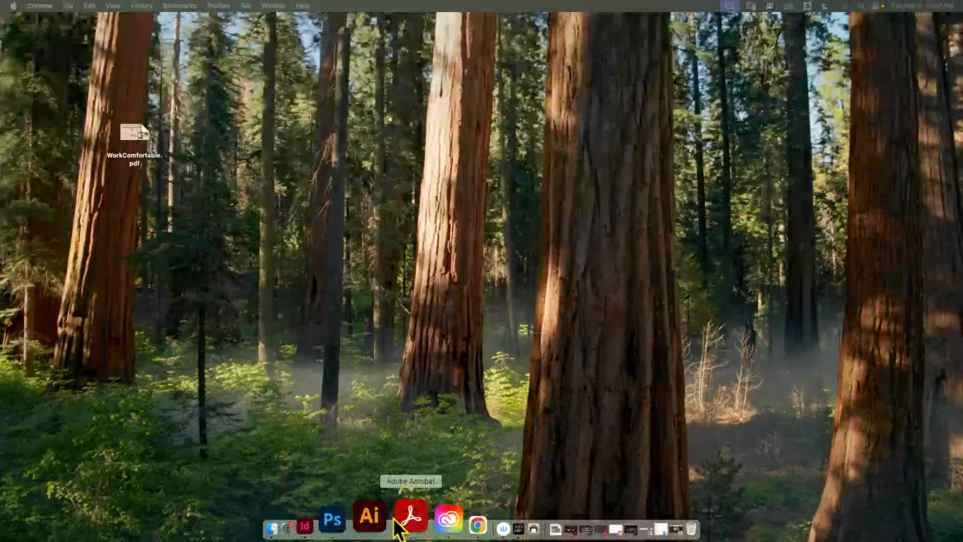
pyautogui.click(383, 517)
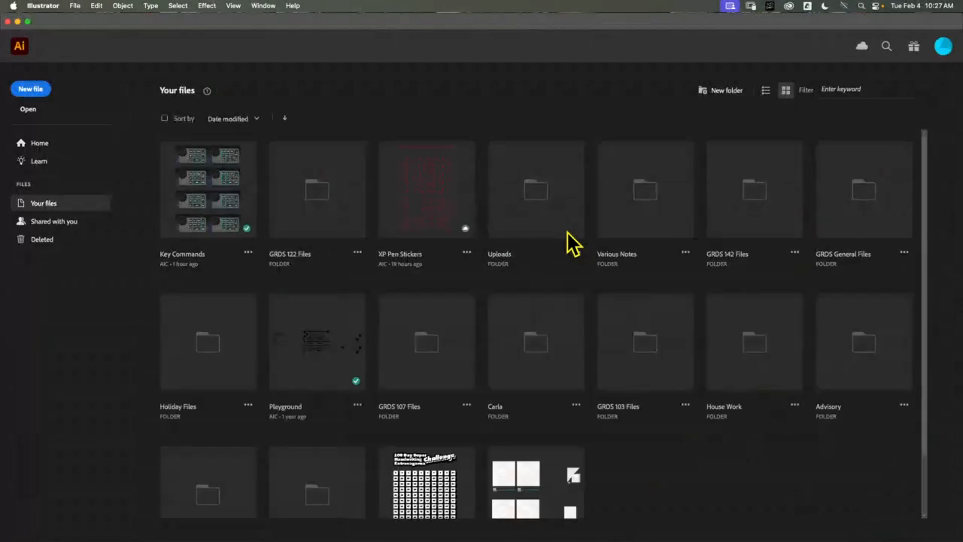
# Create a new 4 x 7 in portrait CMYK document with three artboards and 0.25 in bleed
pyautogui.click(30, 90)
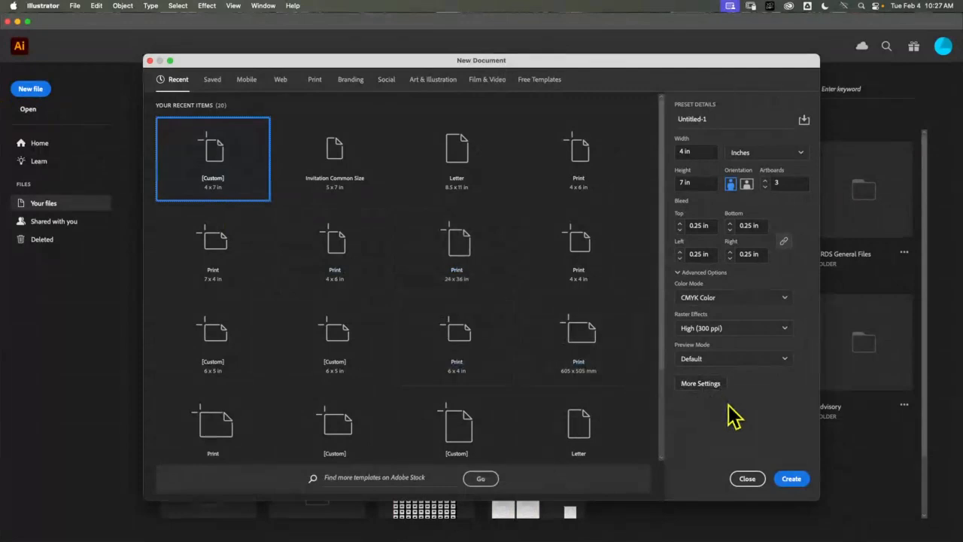
pyautogui.click(792, 482)
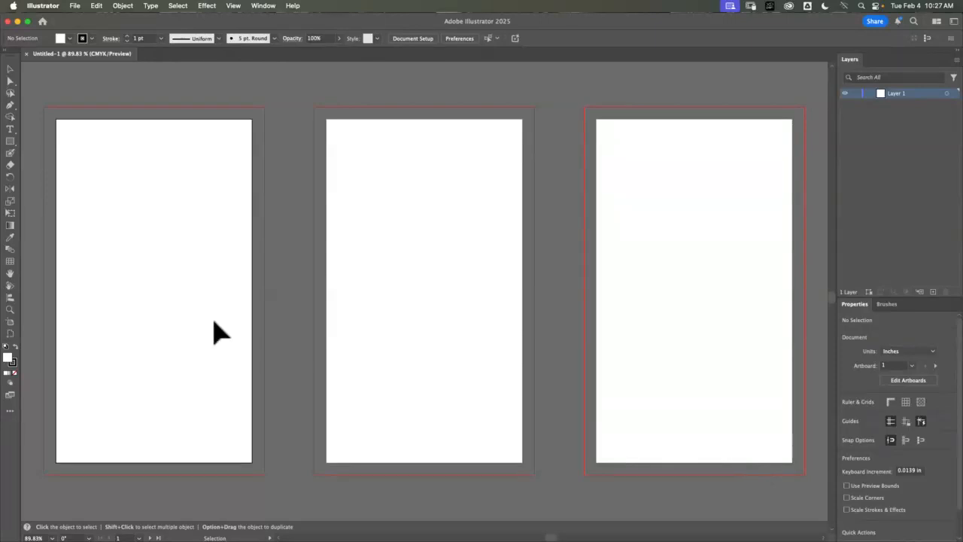
# Draw a wide rectangle about 3.22 x 0.36 in near the top of the first artboard
pyautogui.click(10, 309)
pyautogui.click(101, 267)
pyautogui.moveTo(168, 254); pyautogui.dragTo(282, 248)
pyautogui.moveTo(260, 216); pyautogui.dragTo(299, 228)
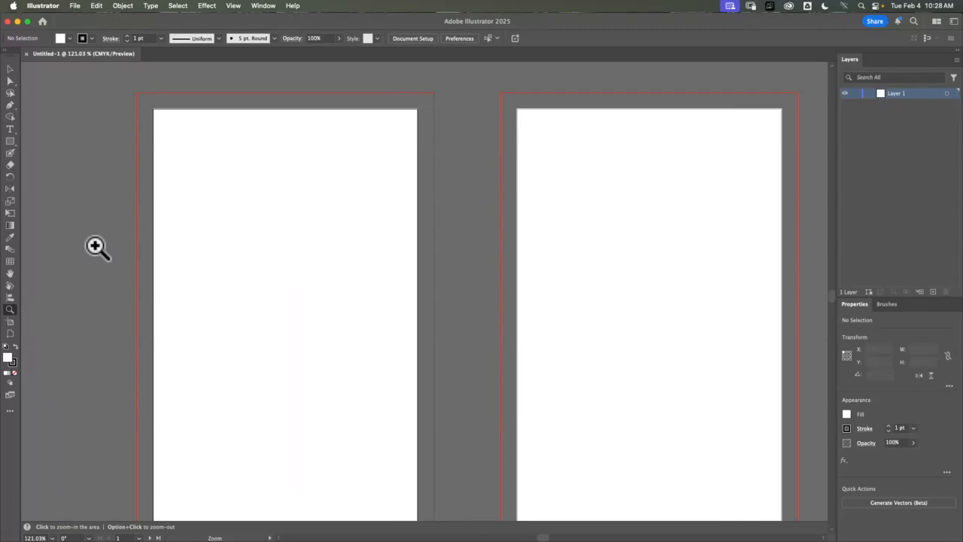
pyautogui.click(9, 141)
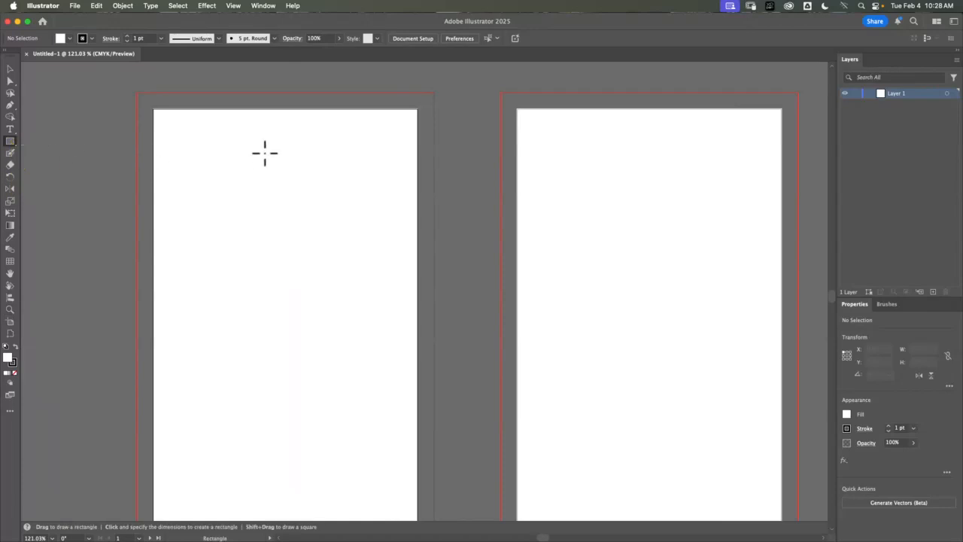
pyautogui.moveTo(175, 139); pyautogui.dragTo(388, 161)
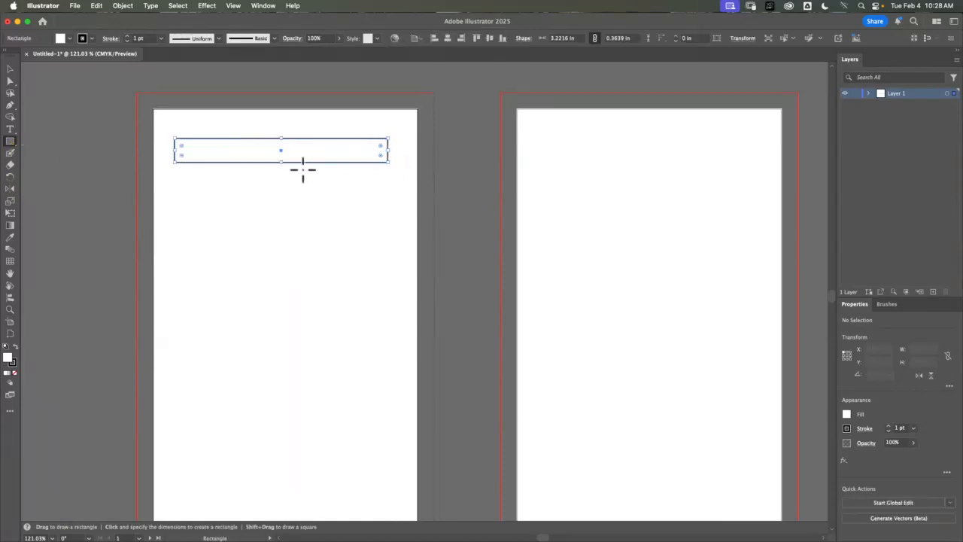
# Fill the rectangle with black and set its stroke to none
pyautogui.click(850, 416)
pyautogui.click(759, 450)
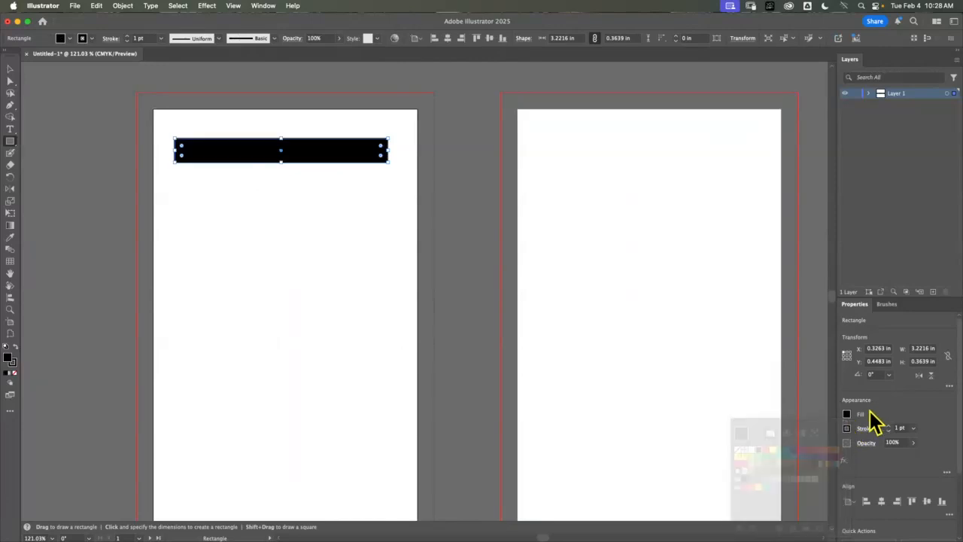
pyautogui.click(845, 428)
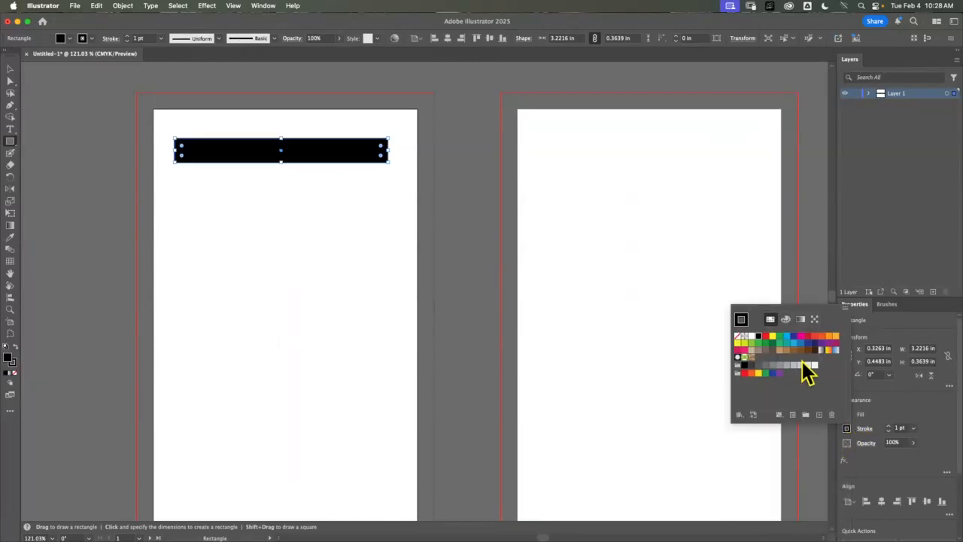
pyautogui.click(738, 337)
pyautogui.click(60, 121)
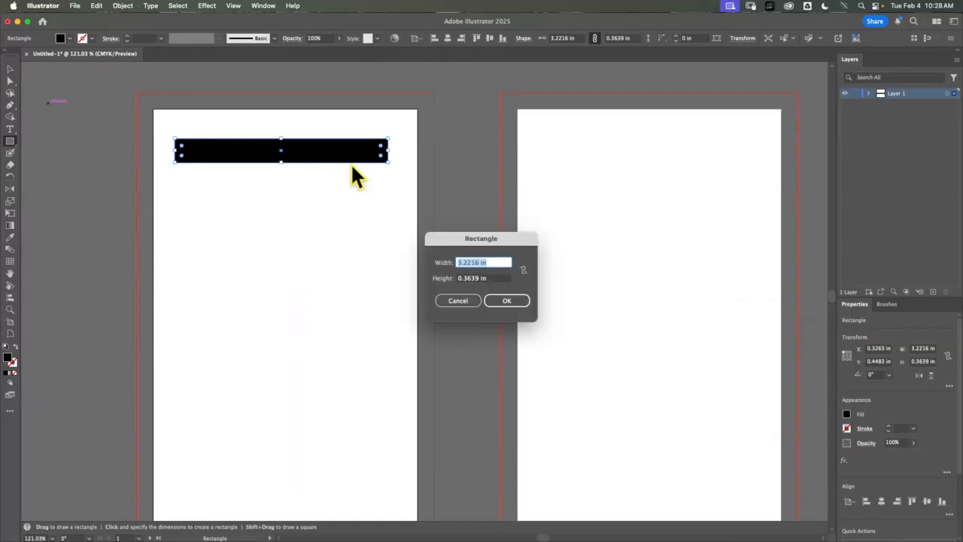
pyautogui.click(458, 301)
pyautogui.click(360, 255)
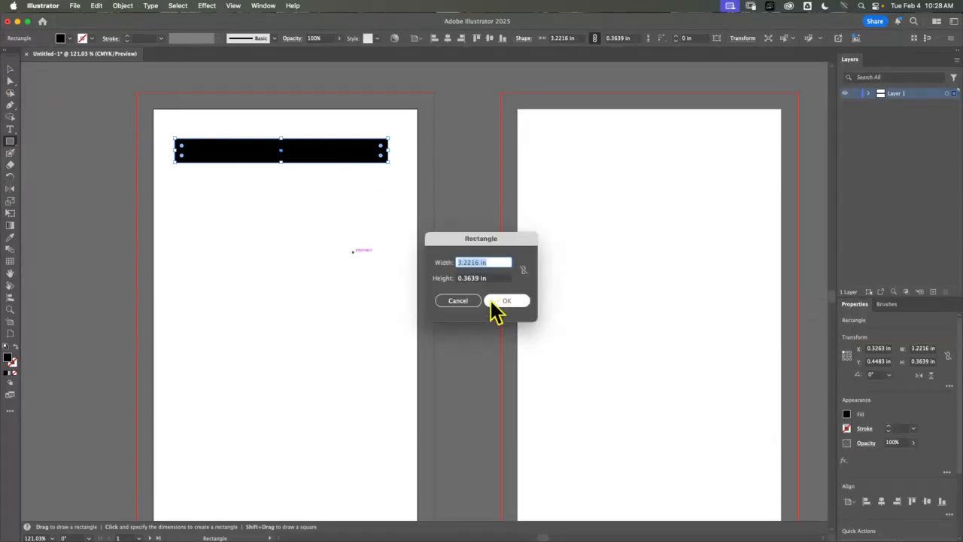
pyautogui.click(457, 300)
# Thin the black rectangle into a bar about 0.12 in high, keeping its width
pyautogui.click(11, 69)
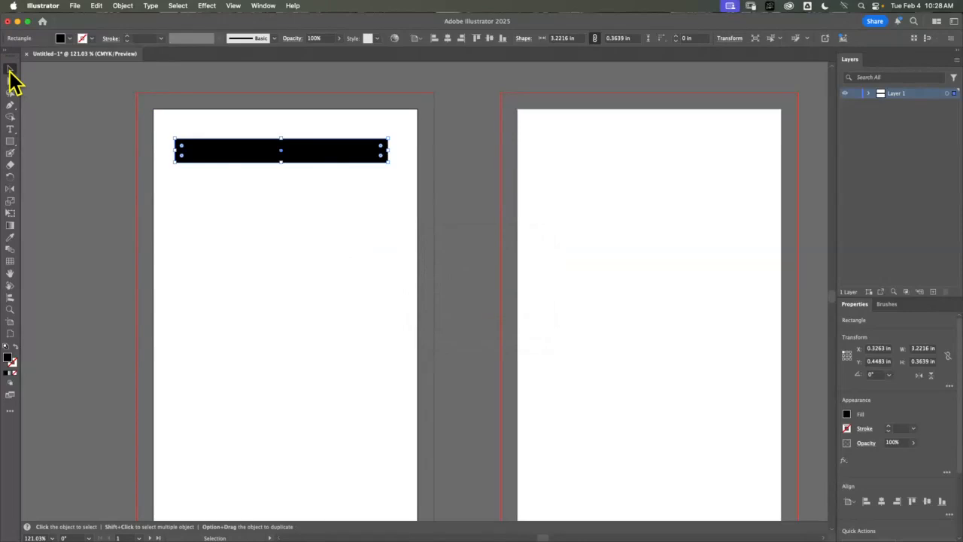
pyautogui.moveTo(277, 162); pyautogui.dragTo(282, 140)
pyautogui.click(338, 223)
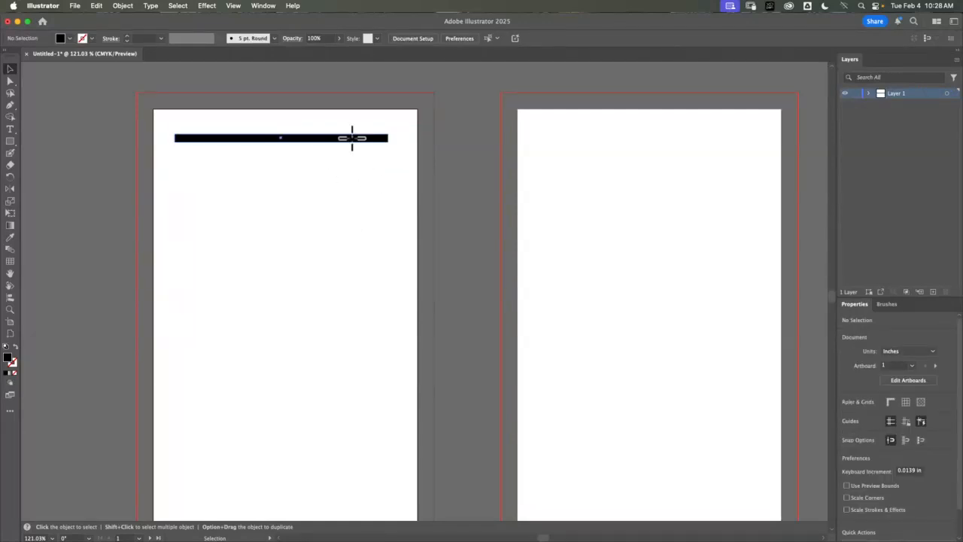
# Duplicate the bar into three evenly spaced horizontal bars and overlay a copy of the set rotated 90°
pyautogui.moveTo(351, 137); pyautogui.dragTo(361, 216)
pyautogui.moveTo(413, 129); pyautogui.dragTo(348, 210)
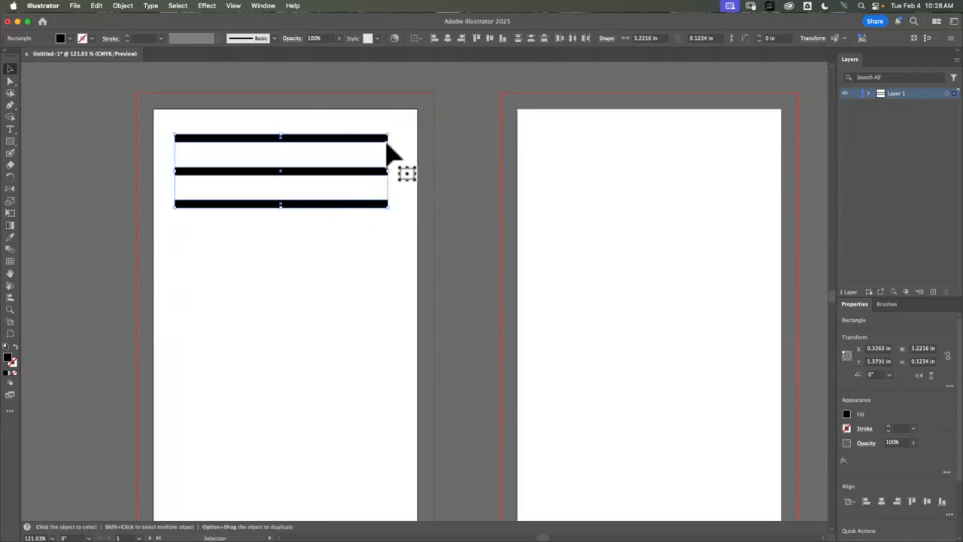
pyautogui.moveTo(386, 148); pyautogui.dragTo(226, 183)
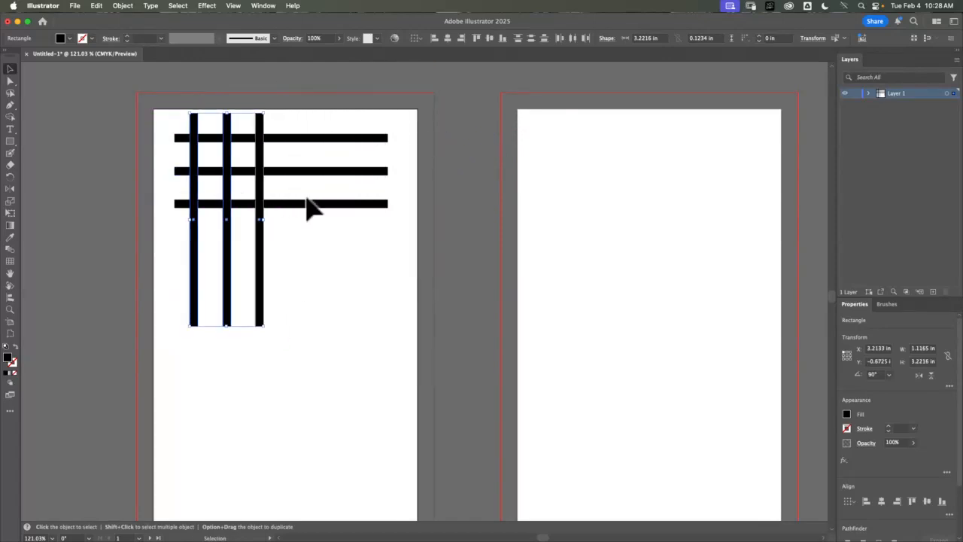
pyautogui.click(340, 263)
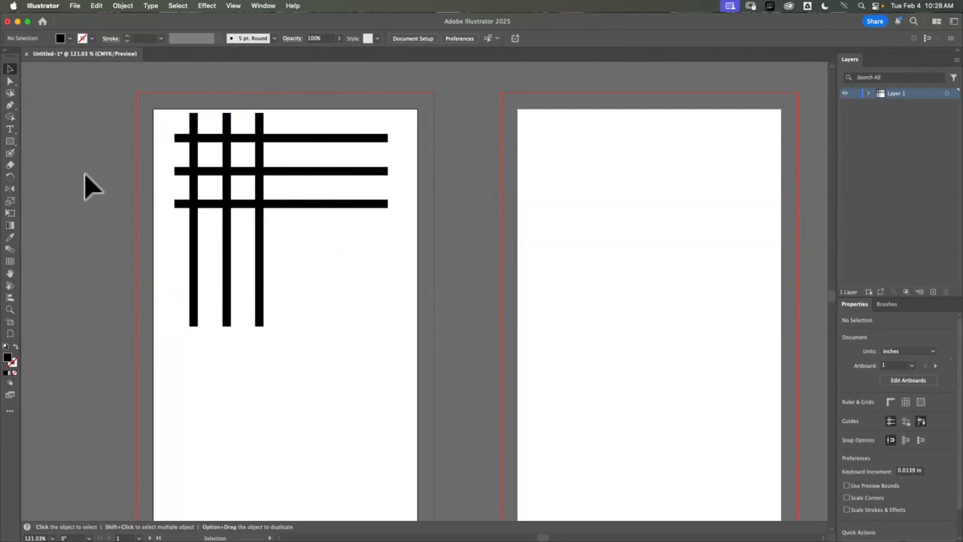
# Draw a straight horizontal Pen path about 2.81 in long near the top of the second artboard
pyautogui.click(10, 105)
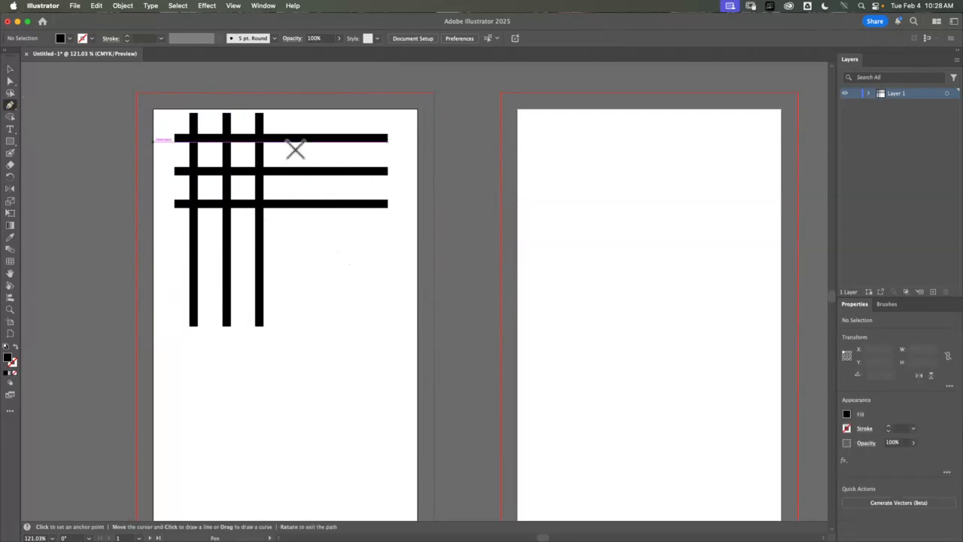
pyautogui.click(555, 139)
pyautogui.click(742, 138)
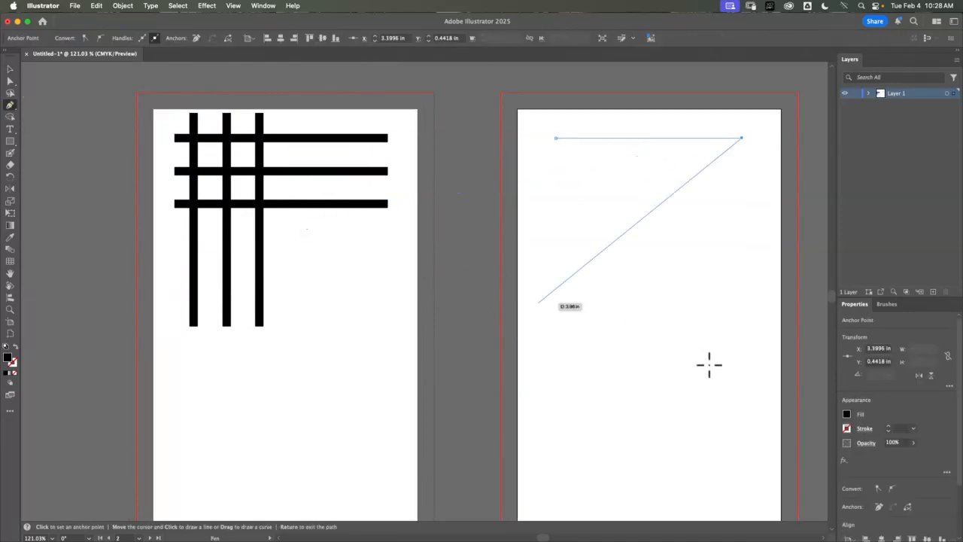
pyautogui.click(10, 68)
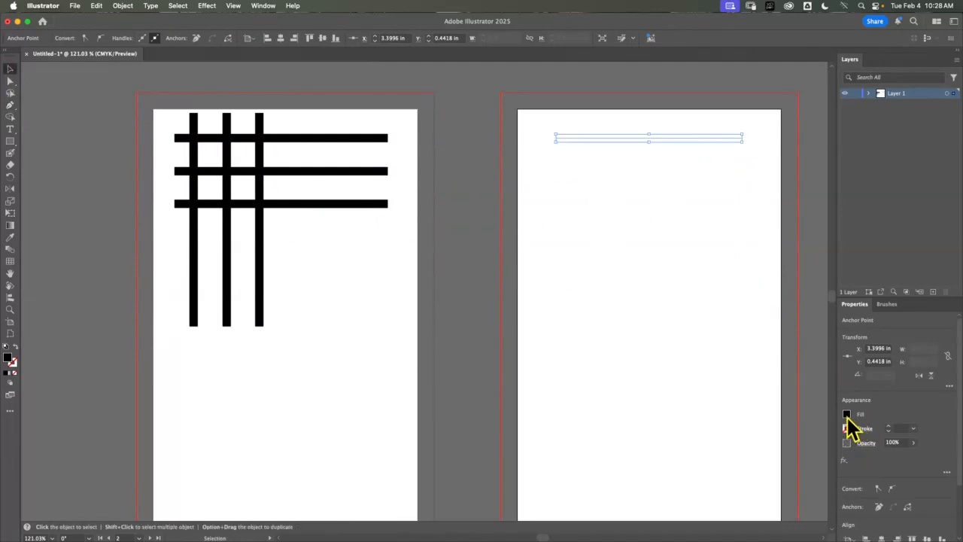
# Give the path no fill and a black 9 pt stroke
pyautogui.click(847, 416)
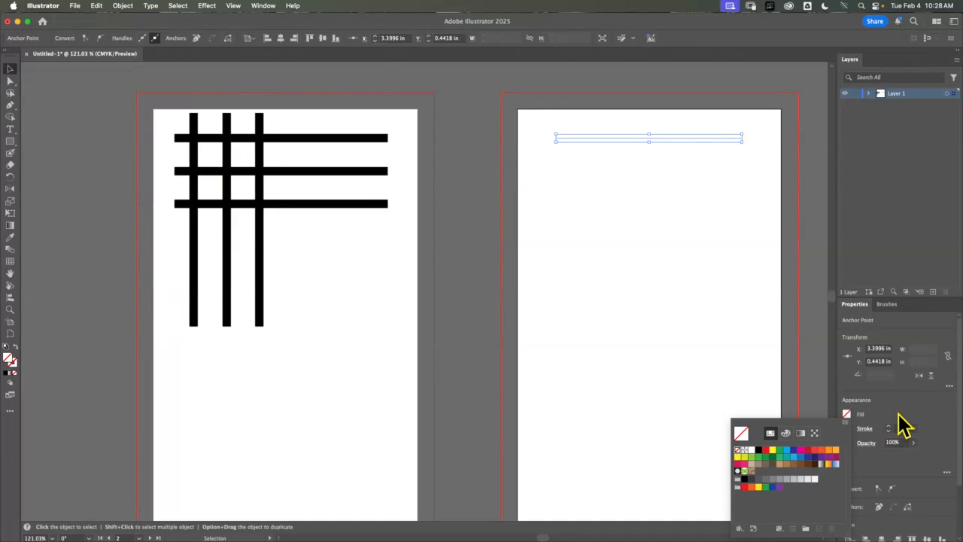
pyautogui.click(847, 428)
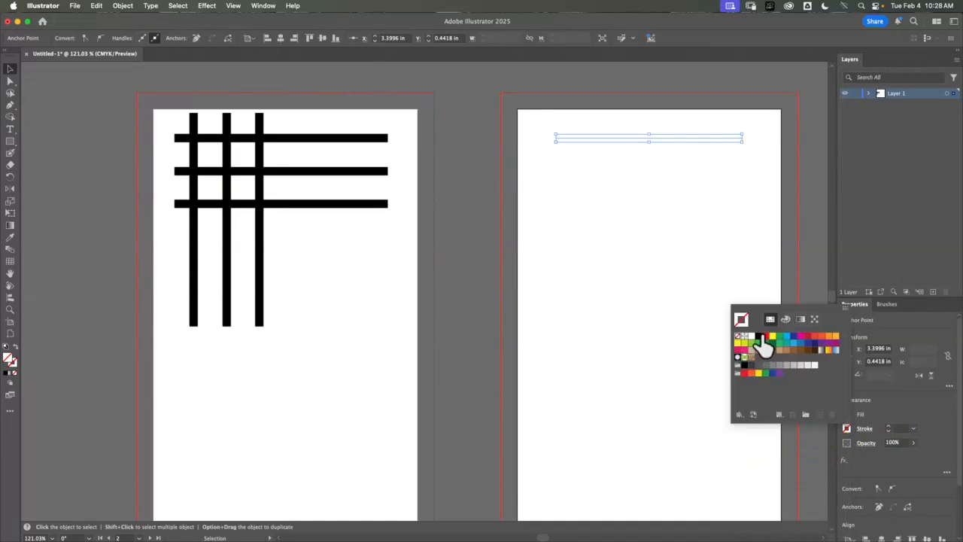
pyautogui.click(758, 336)
pyautogui.click(894, 436)
pyautogui.click(890, 426)
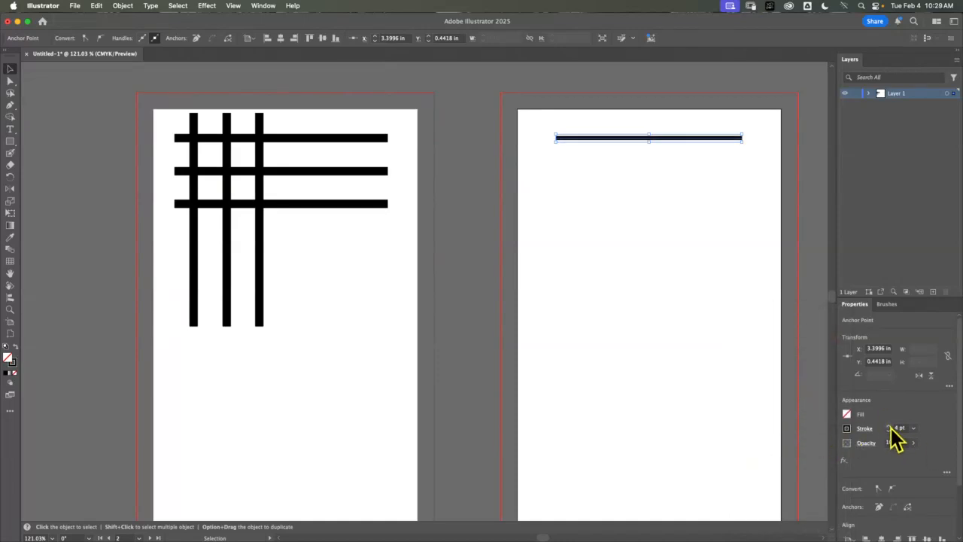
pyautogui.click(889, 426)
pyautogui.click(889, 426)
pyautogui.click(677, 149)
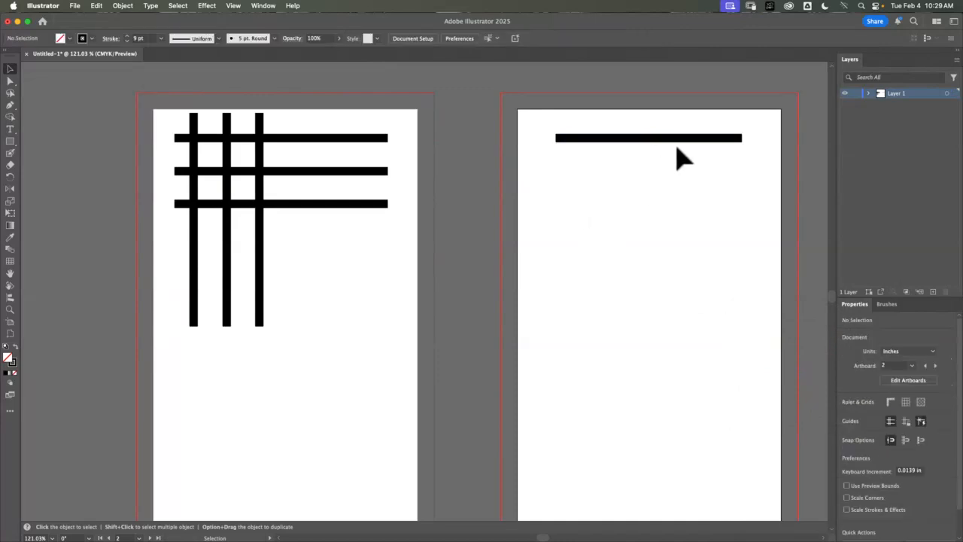
# Duplicate the stroked line into three horizontal lines and lay a copy of the set, rotated 90°, across them
pyautogui.moveTo(679, 140); pyautogui.dragTo(696, 199)
pyautogui.moveTo(768, 120); pyautogui.dragTo(645, 219)
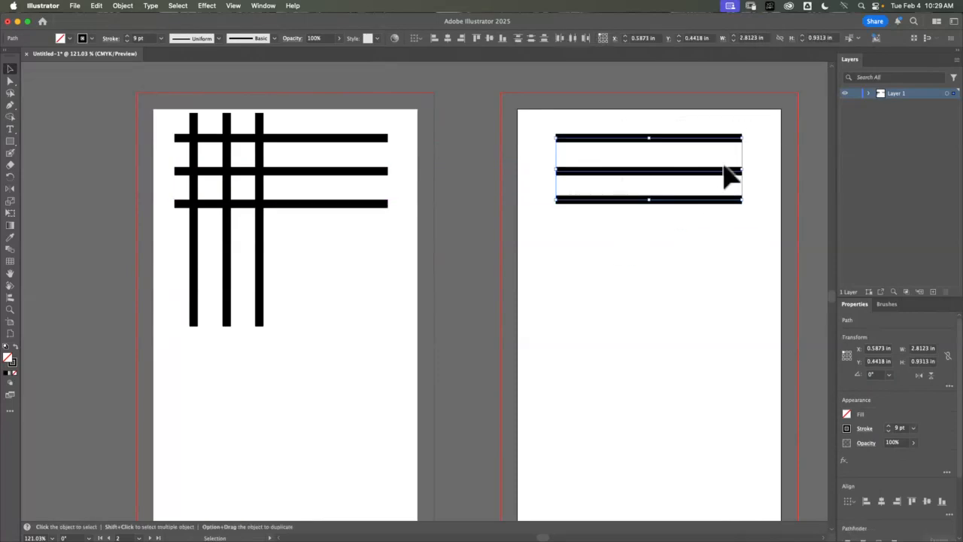
pyautogui.moveTo(712, 172); pyautogui.dragTo(759, 303)
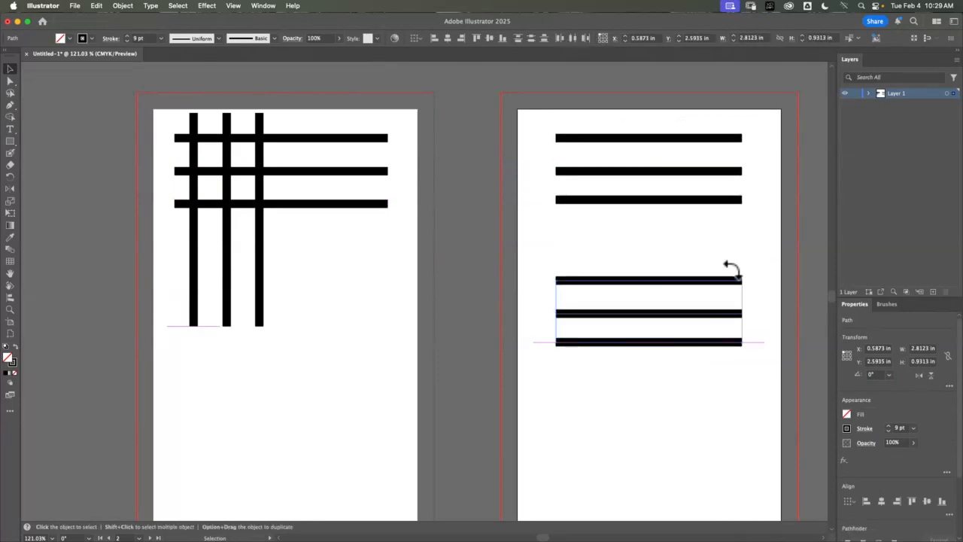
pyautogui.moveTo(732, 268); pyautogui.dragTo(623, 258)
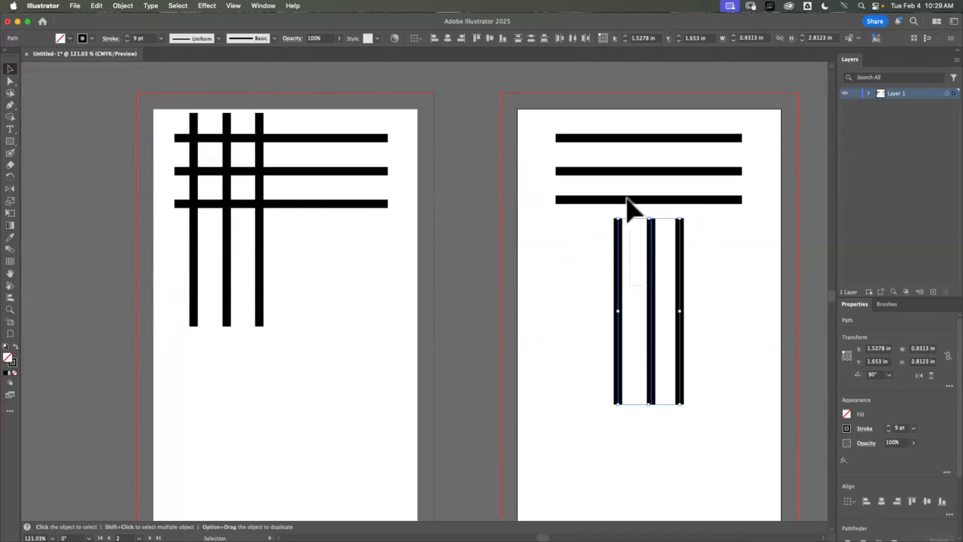
pyautogui.moveTo(658, 290); pyautogui.dragTo(621, 189)
pyautogui.click(604, 309)
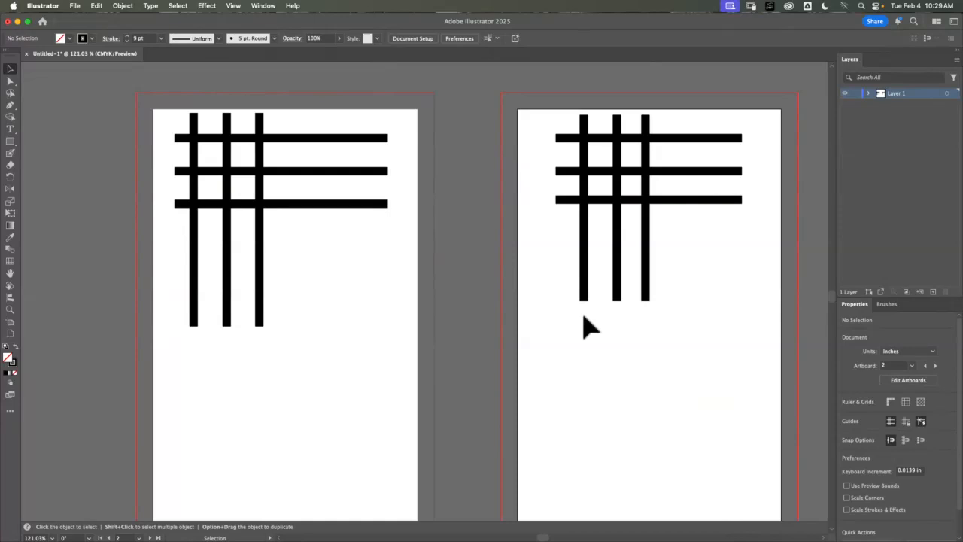
# Thin only the topmost horizontal bar on the first artboard to about 0.06 in high
pyautogui.click(312, 132)
pyautogui.click(314, 138)
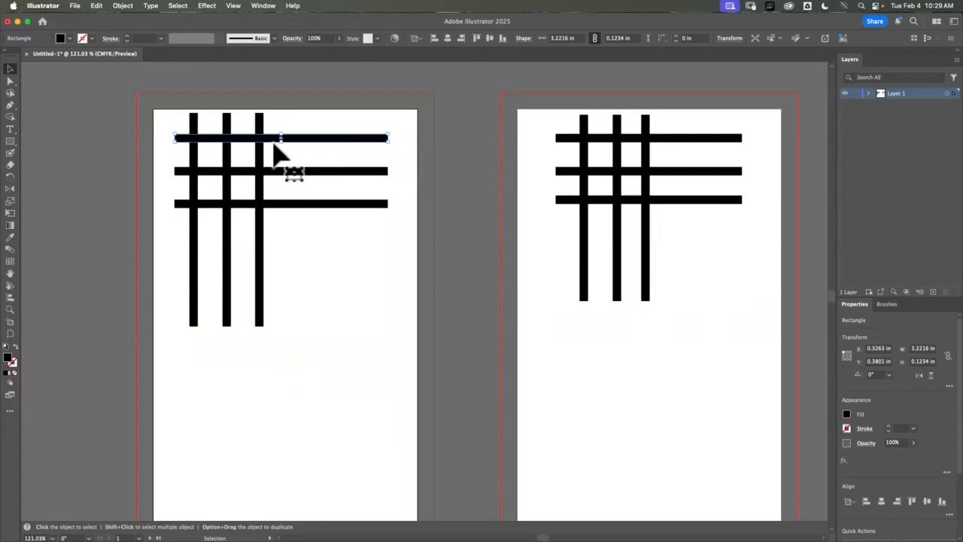
pyautogui.moveTo(281, 137); pyautogui.dragTo(302, 144)
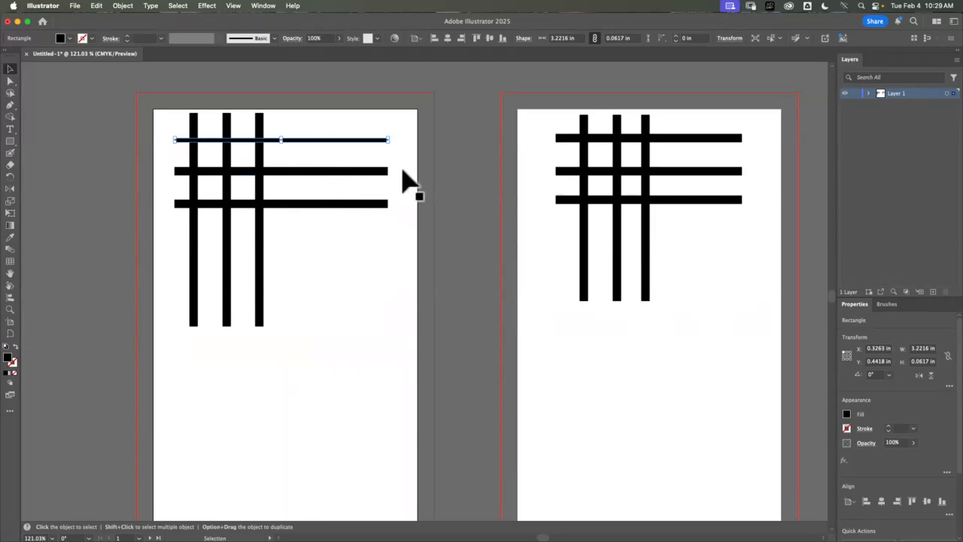
# Reduce the stroke weight of all six lines on the second artboard to 5 pt
pyautogui.moveTo(552, 120); pyautogui.dragTo(733, 268)
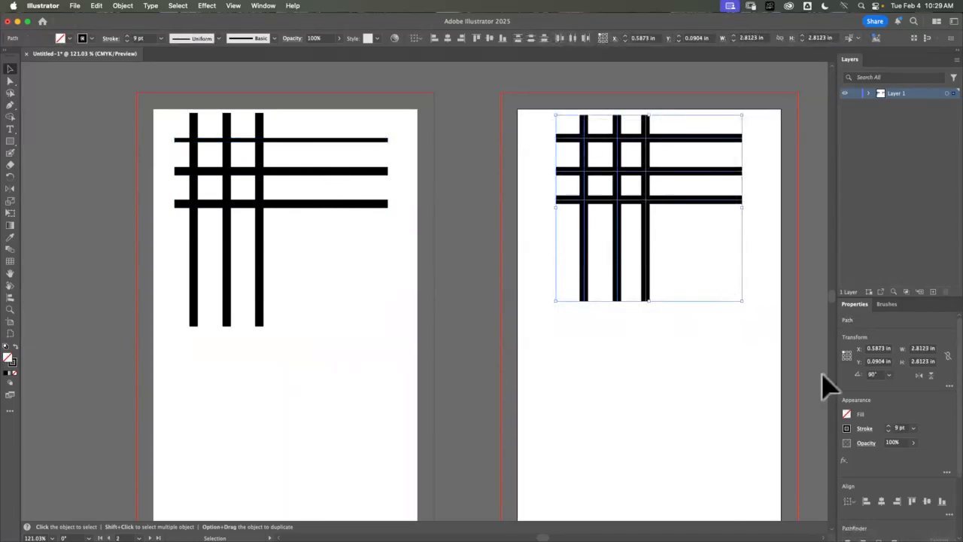
pyautogui.click(888, 431)
pyautogui.click(888, 431)
pyautogui.click(887, 431)
pyautogui.click(887, 432)
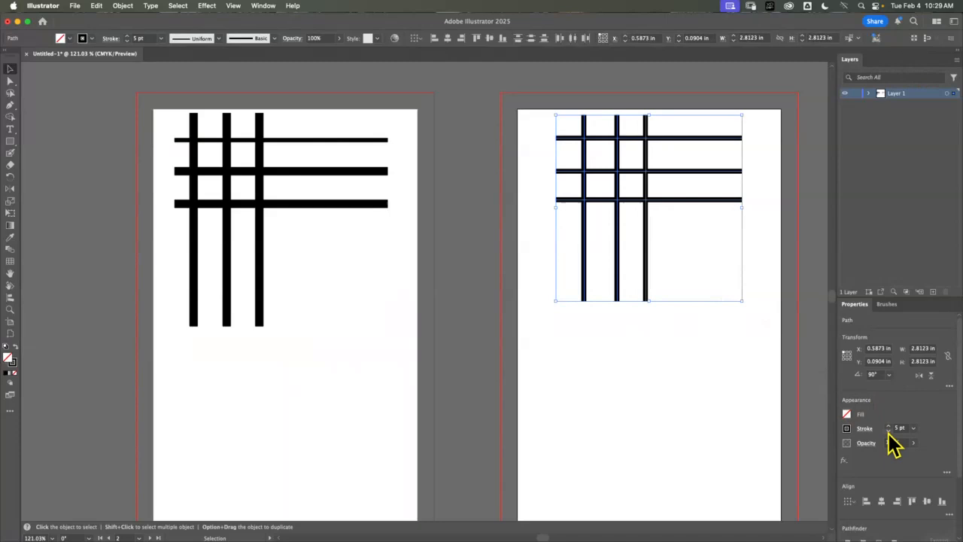
pyautogui.click(632, 384)
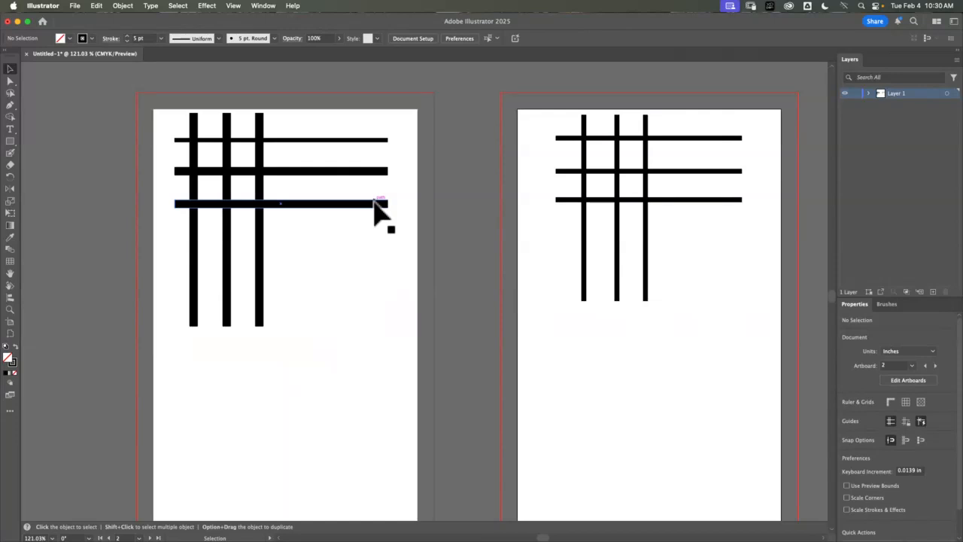
# Thin the lowest horizontal bar on the first artboard to about 0.06 in high
pyautogui.click(274, 171)
pyautogui.click(283, 203)
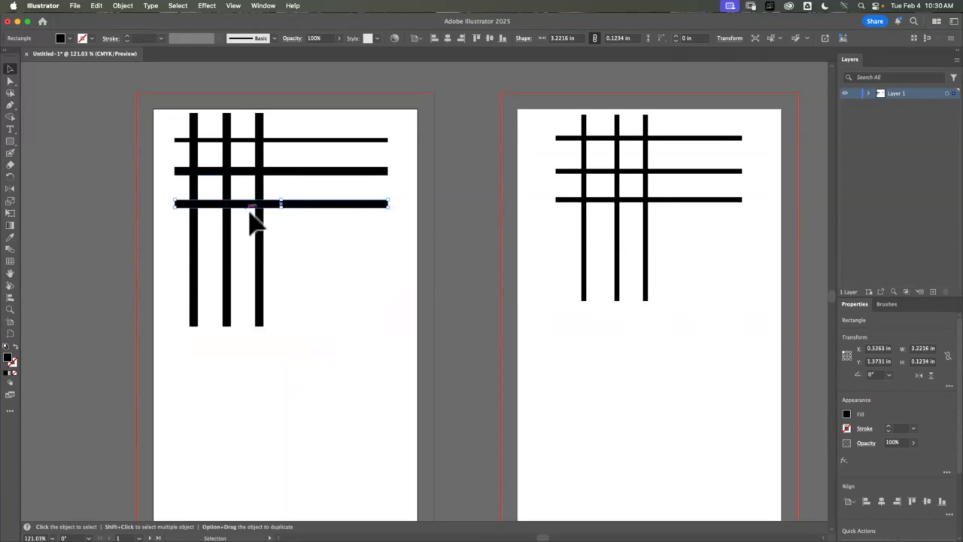
pyautogui.moveTo(283, 206); pyautogui.dragTo(282, 206)
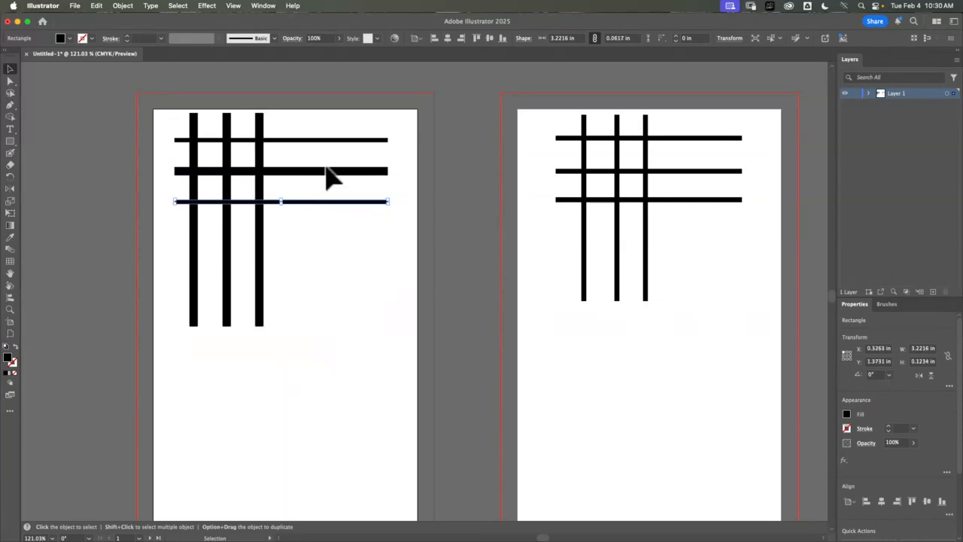
pyautogui.click(325, 140)
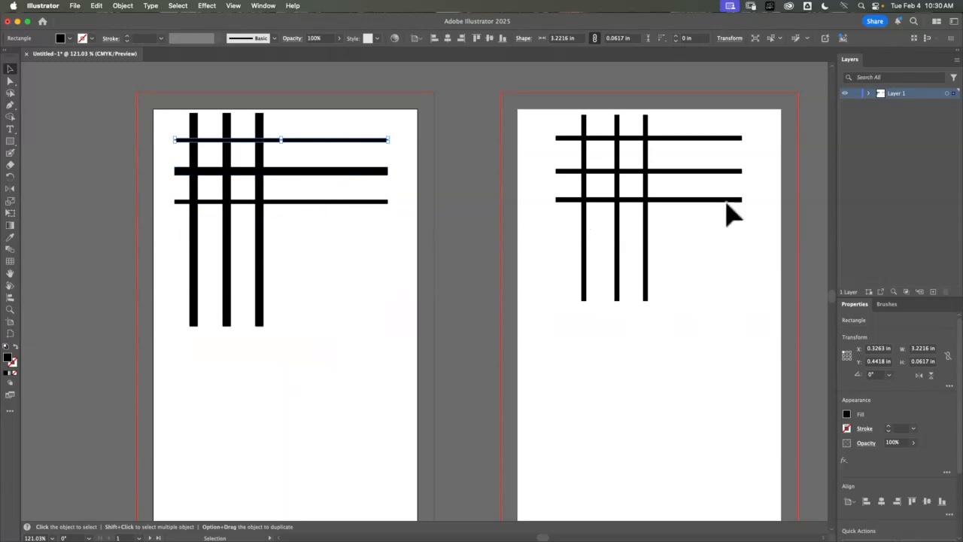
# Increase the stroke weight of all six lines on the second artboard to 10 pt
pyautogui.click(733, 261)
pyautogui.click(615, 212)
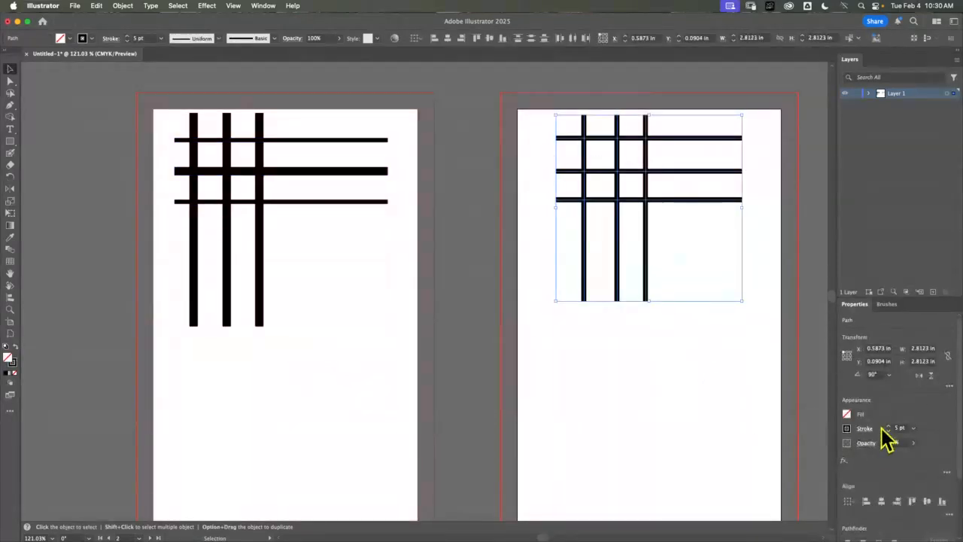
pyautogui.click(889, 426)
pyautogui.click(890, 427)
pyautogui.click(889, 427)
pyautogui.click(889, 426)
pyautogui.click(889, 426)
pyautogui.click(710, 432)
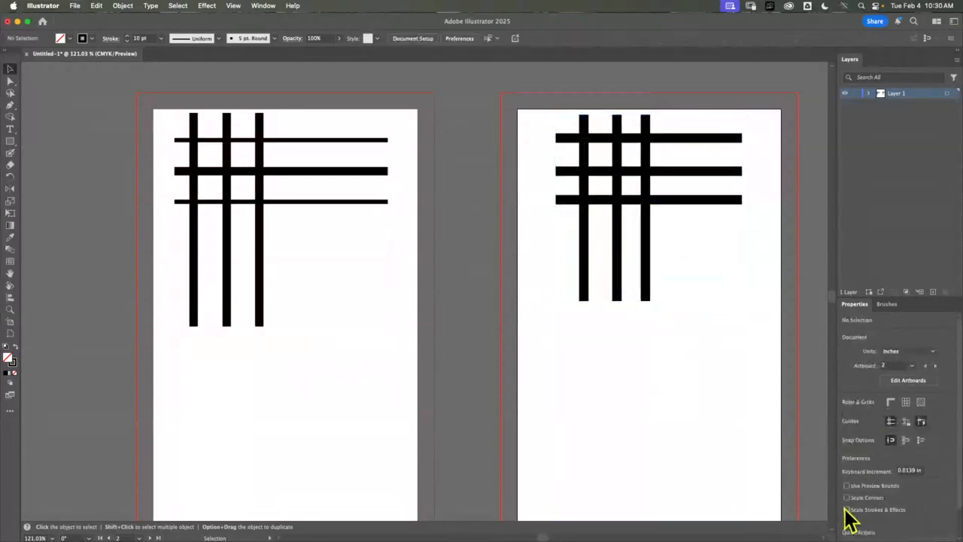
# Set the stroke weight of the six-line grid on the second artboard to 5 pt
pyautogui.moveTo(599, 178); pyautogui.dragTo(688, 290)
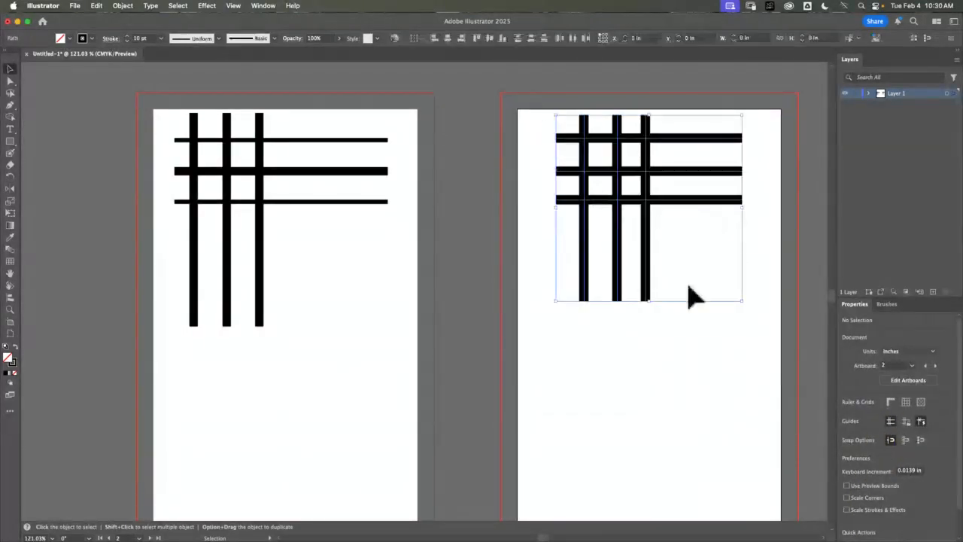
pyautogui.click(889, 430)
pyautogui.click(889, 430)
pyautogui.click(889, 430)
pyautogui.click(889, 430)
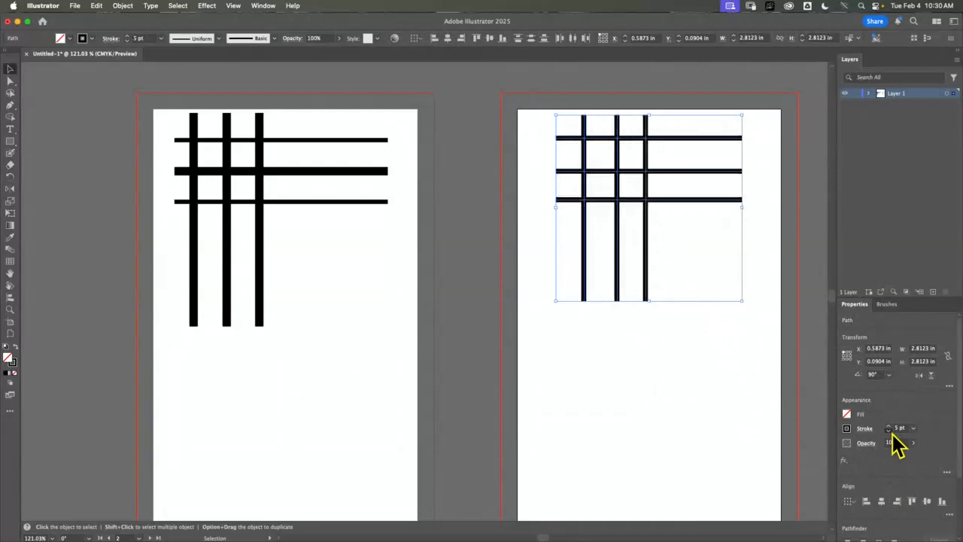
pyautogui.click(889, 430)
pyautogui.click(888, 431)
pyautogui.click(450, 265)
# Close the untitled line-grid document without saving its changes
pyautogui.moveTo(409, 92); pyautogui.dragTo(93, 269)
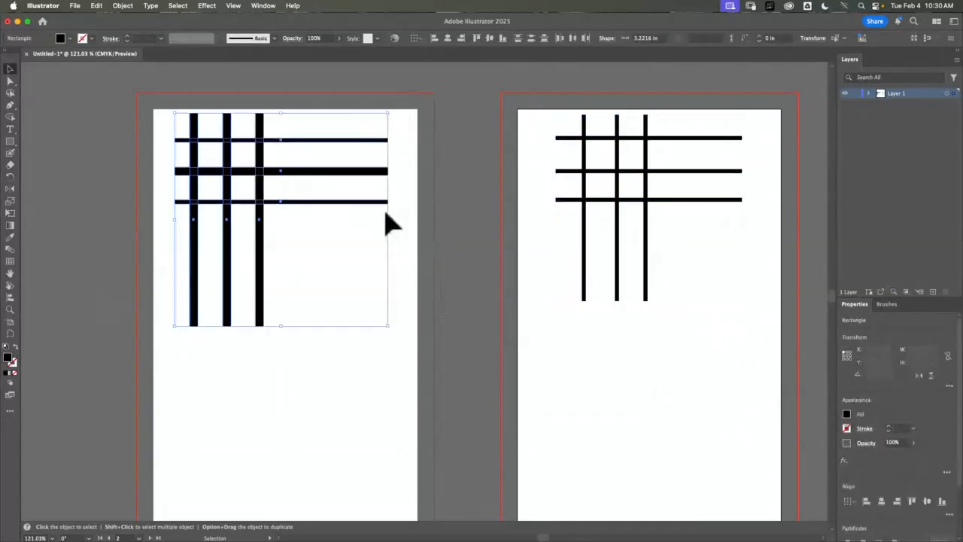
pyautogui.click(27, 53)
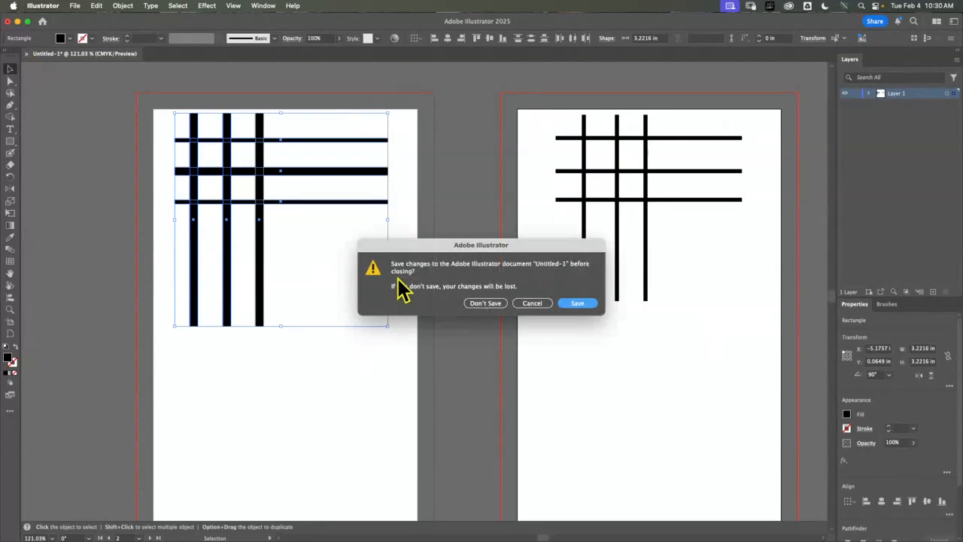
pyautogui.click(489, 304)
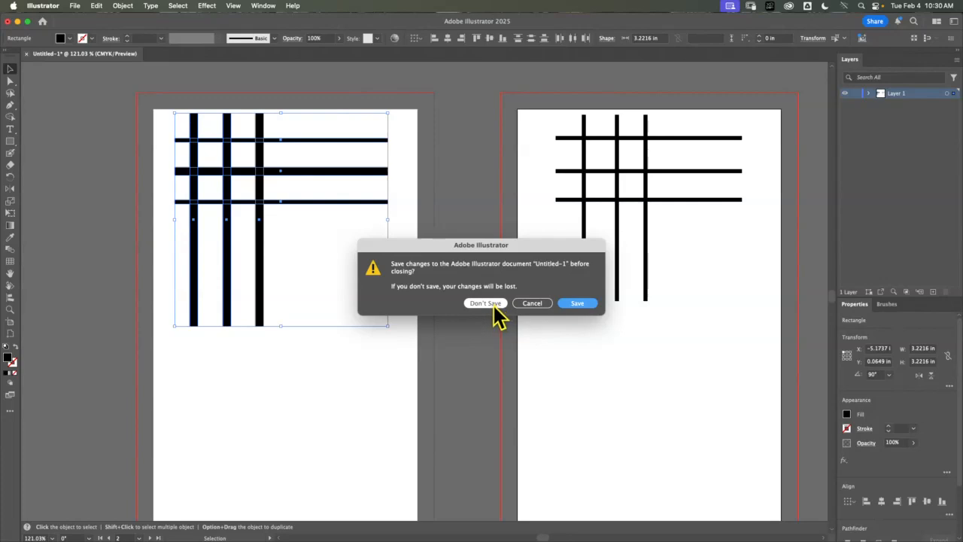
pyautogui.click(496, 304)
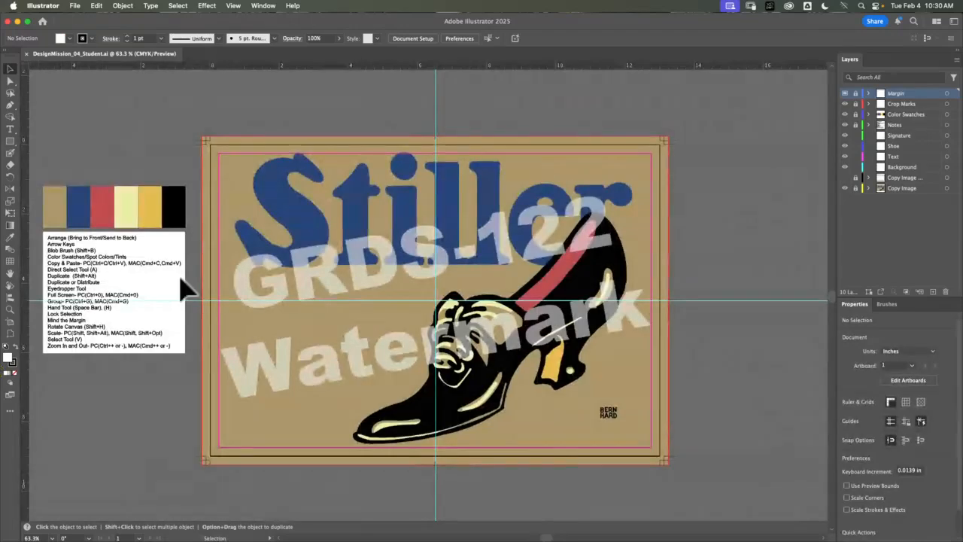
# Show the outline copy image layer, make Text the active layer, and lock the Signature, Shoe and Background layers while leaving Text unlocked
pyautogui.click(10, 69)
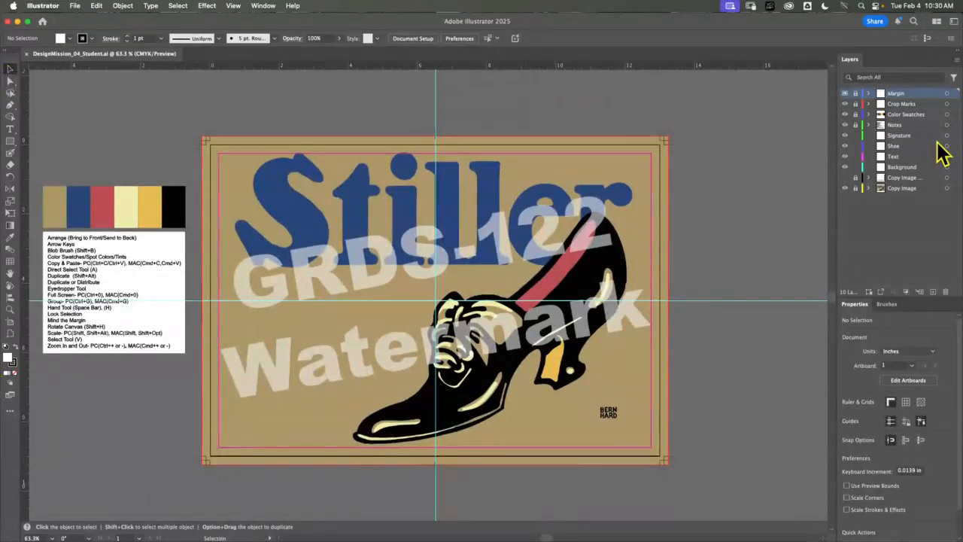
pyautogui.click(844, 188)
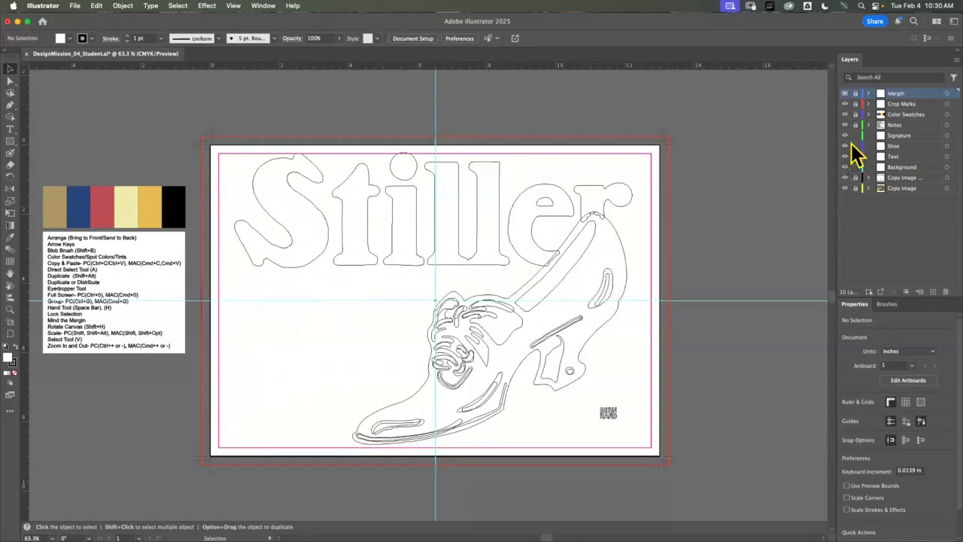
pyautogui.click(899, 156)
pyautogui.click(855, 158)
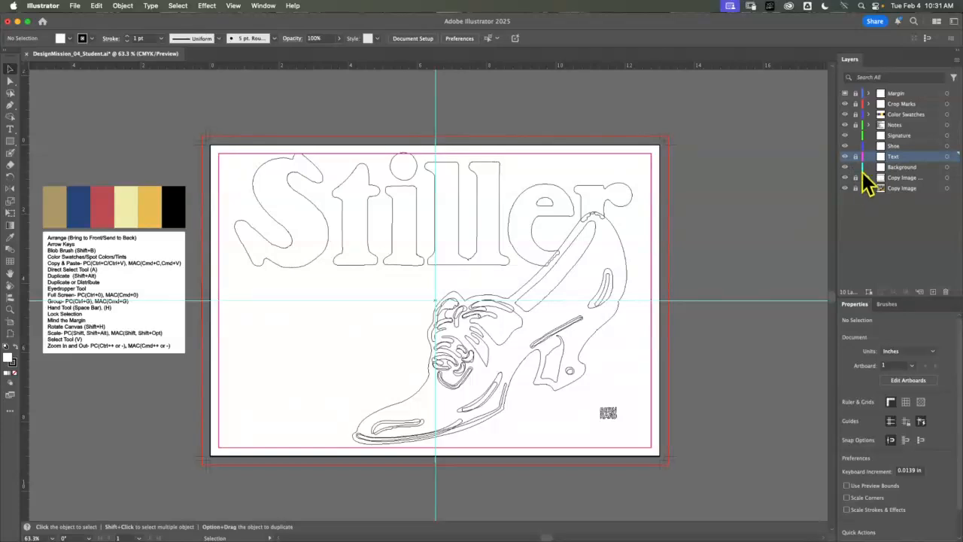
pyautogui.click(855, 157)
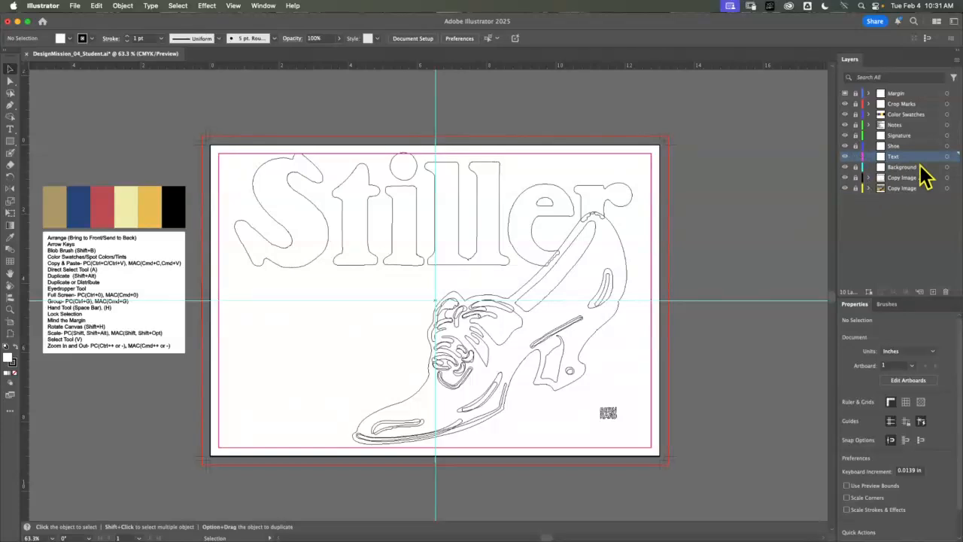
# Compare the colour poster with its outline tracing by hiding the outline copy image layer and showing it again
pyautogui.click(845, 188)
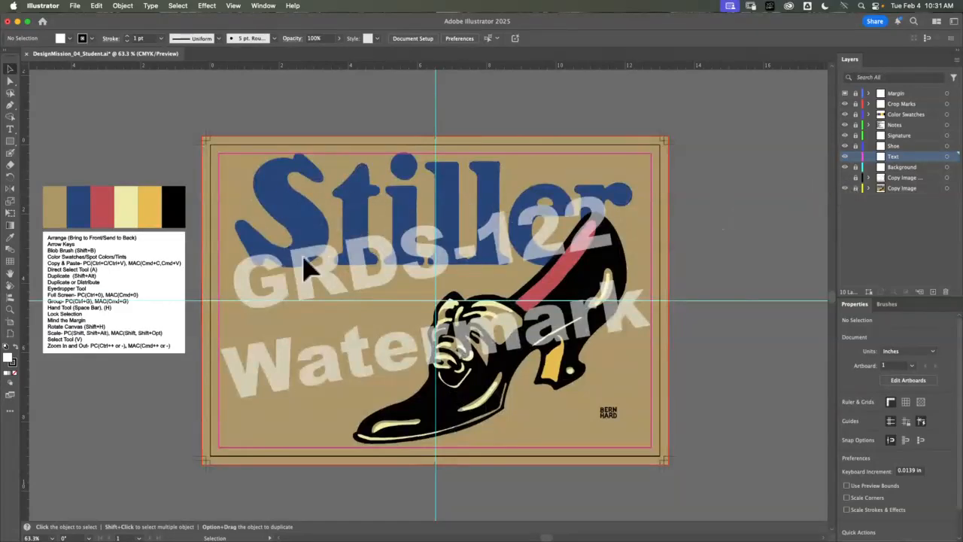
pyautogui.click(845, 186)
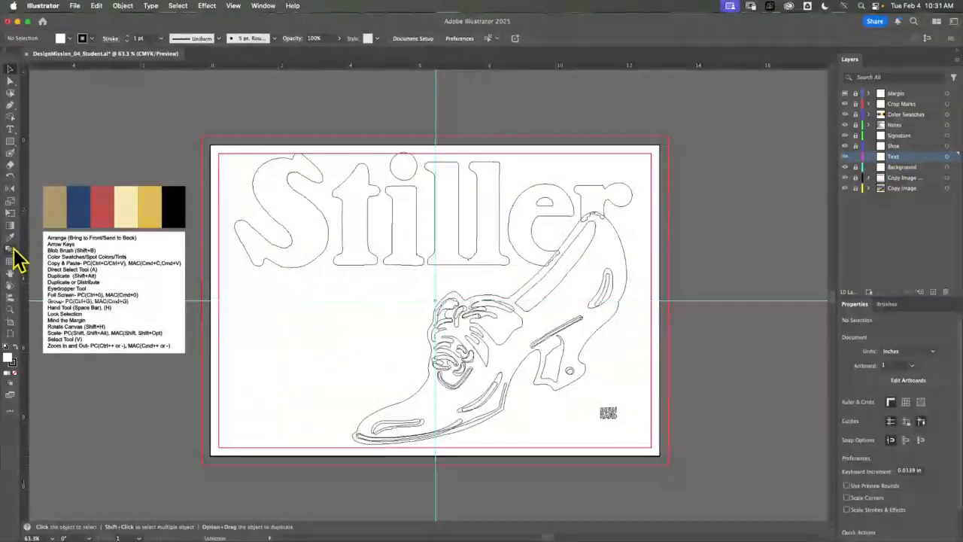
pyautogui.click(10, 309)
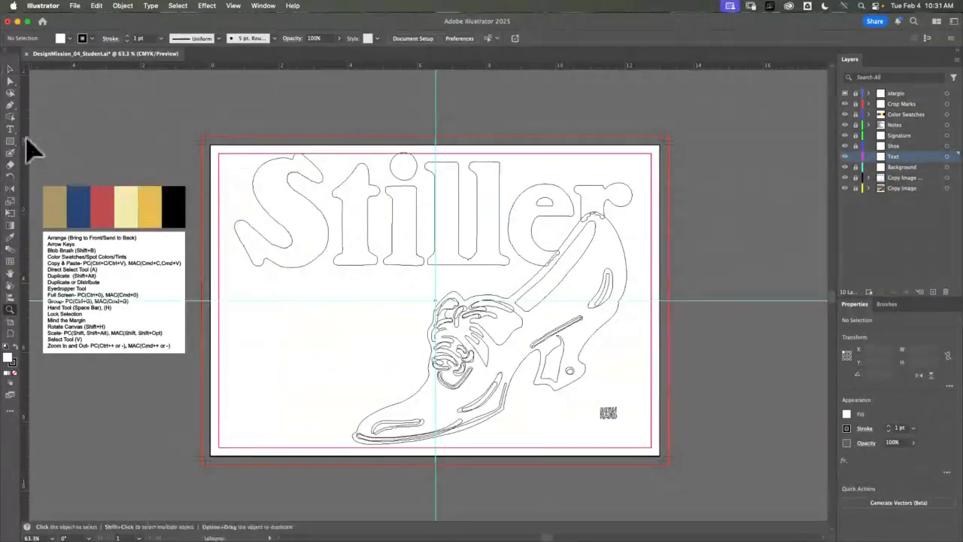
pyautogui.press('v')
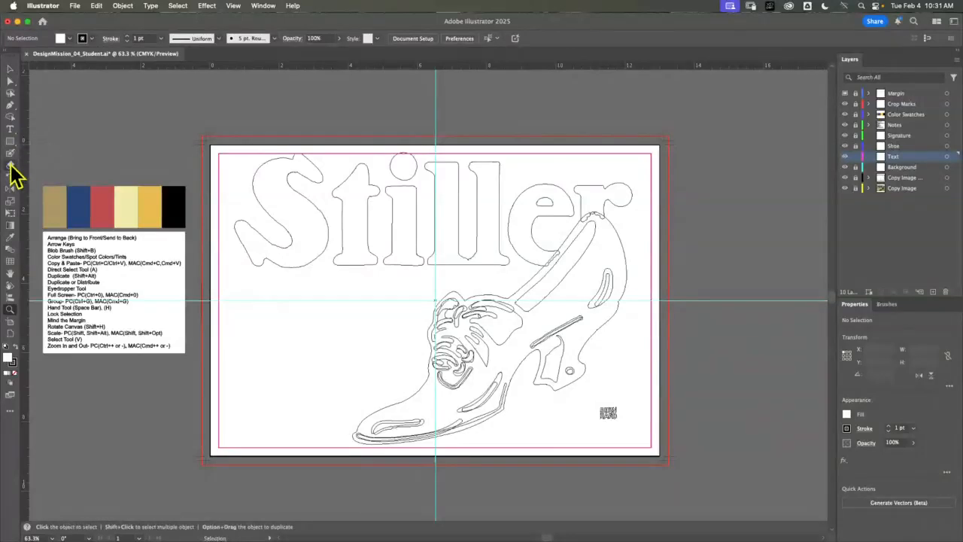
# Activate the Blob Brush tool and look through the complete set of available tools
pyautogui.click(10, 155)
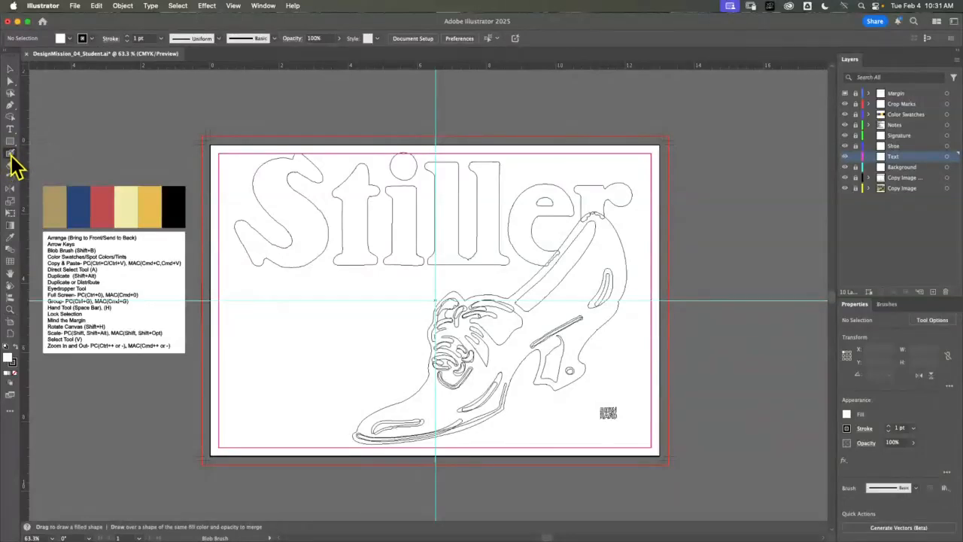
pyautogui.press('super')
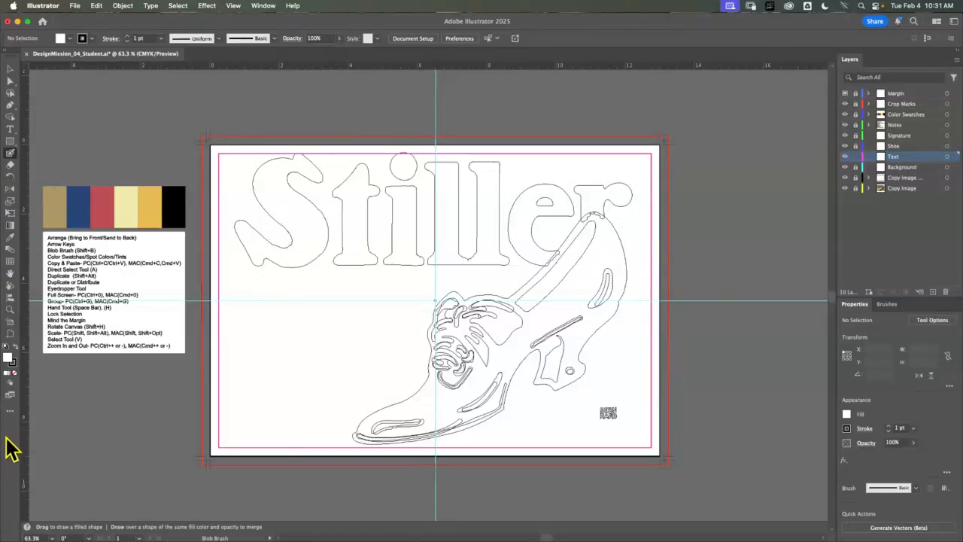
pyautogui.click(10, 411)
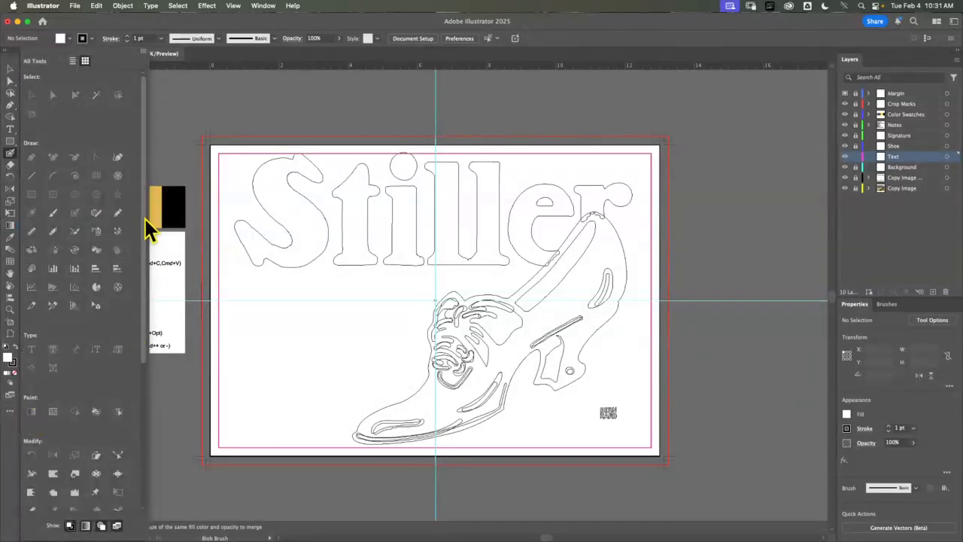
pyautogui.scroll(-3, 143, 248)
pyautogui.moveTo(140, 262); pyautogui.dragTo(138, 309)
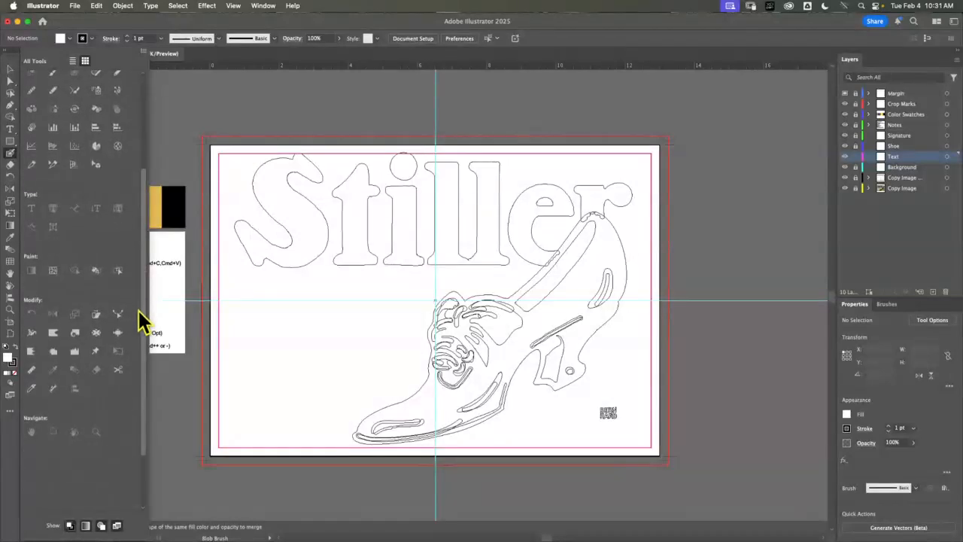
pyautogui.moveTo(139, 311); pyautogui.dragTo(146, 217)
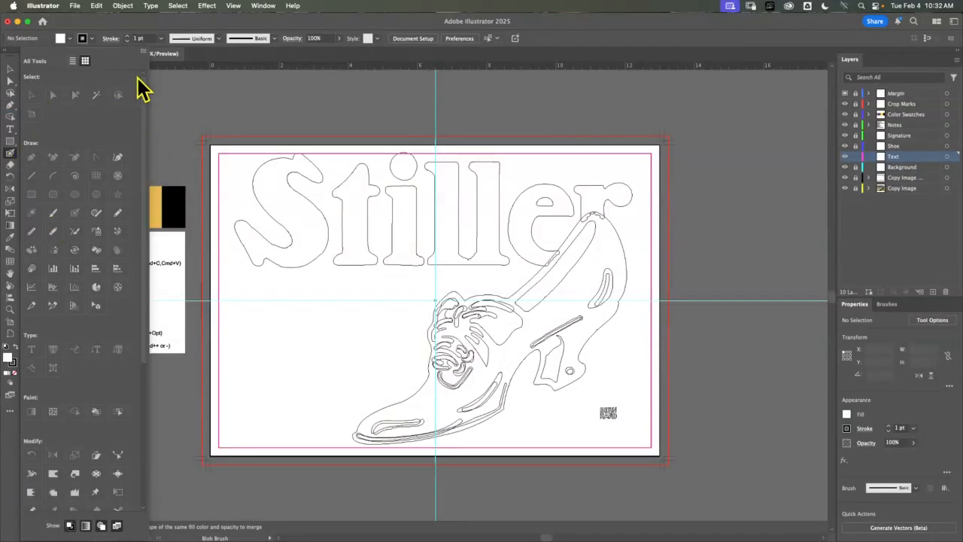
pyautogui.click(192, 102)
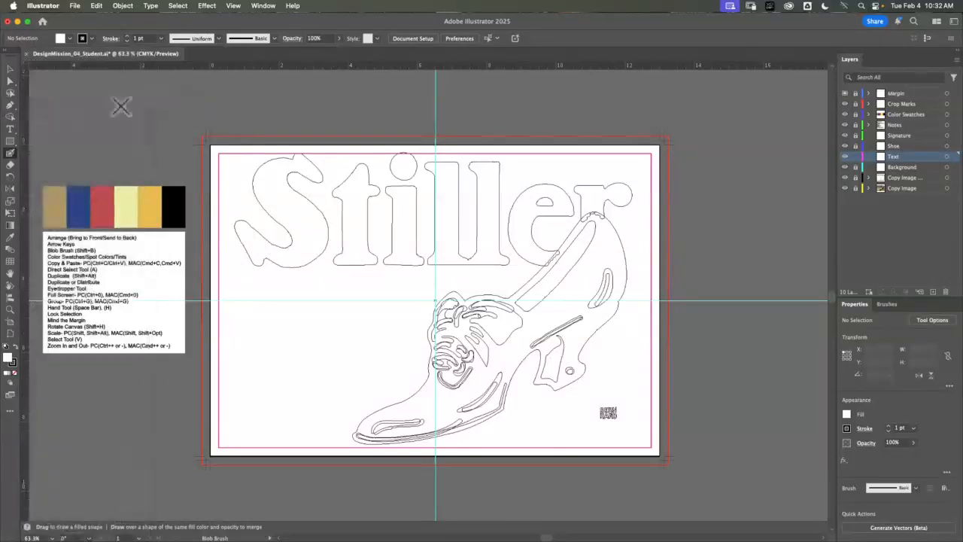
# Sample the blue swatch as the fill colour and scribble a Blob Brush zigzag about 1.7 by 0.9 in beside the shoe
pyautogui.click(11, 155)
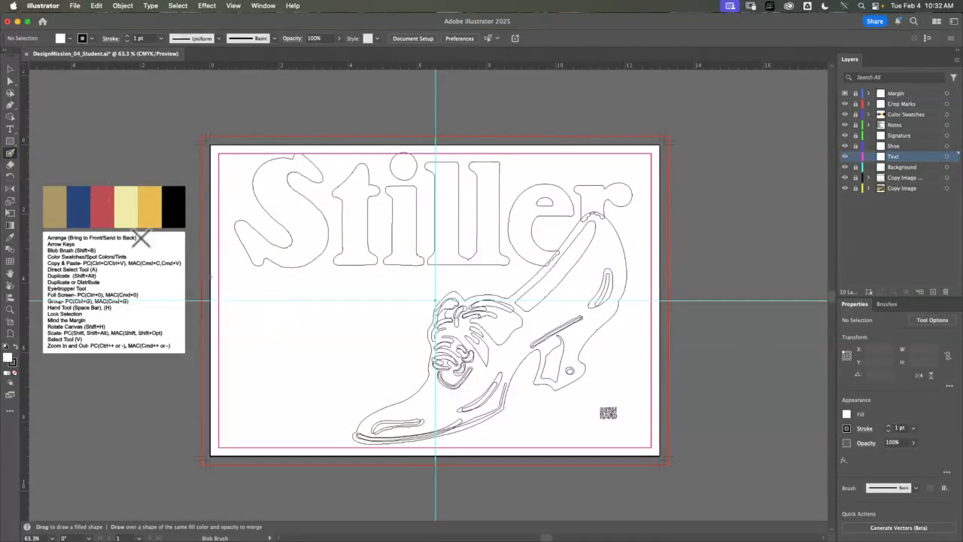
pyautogui.click(10, 237)
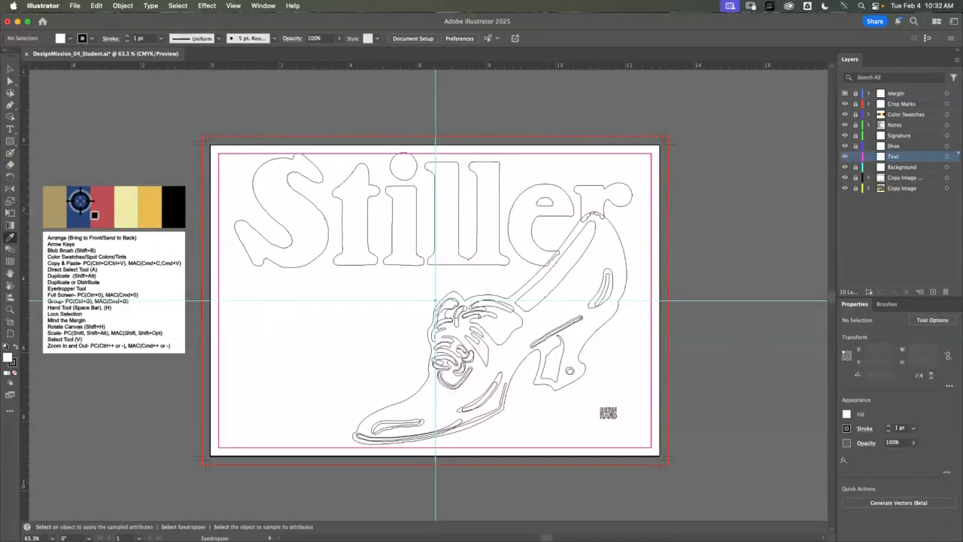
pyautogui.click(80, 201)
pyautogui.press('v')
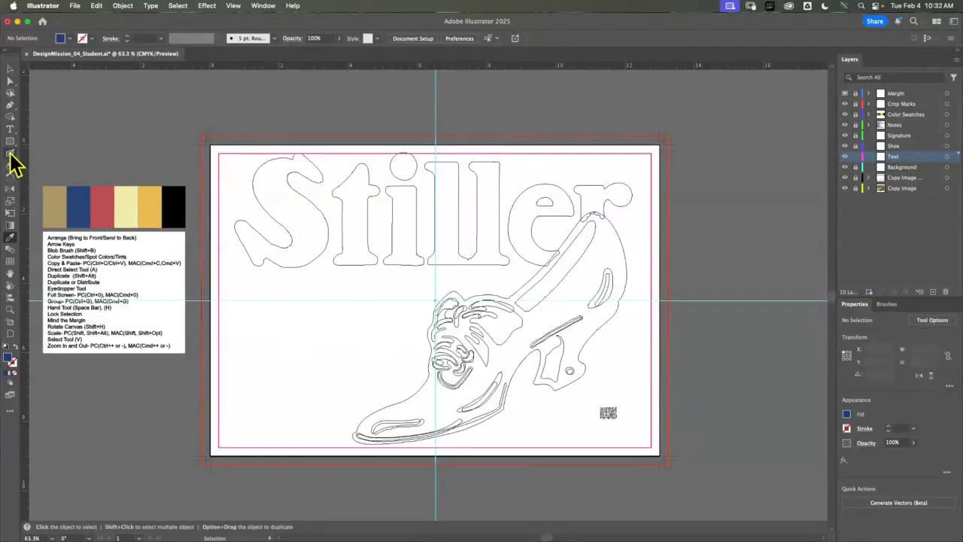
pyautogui.click(11, 155)
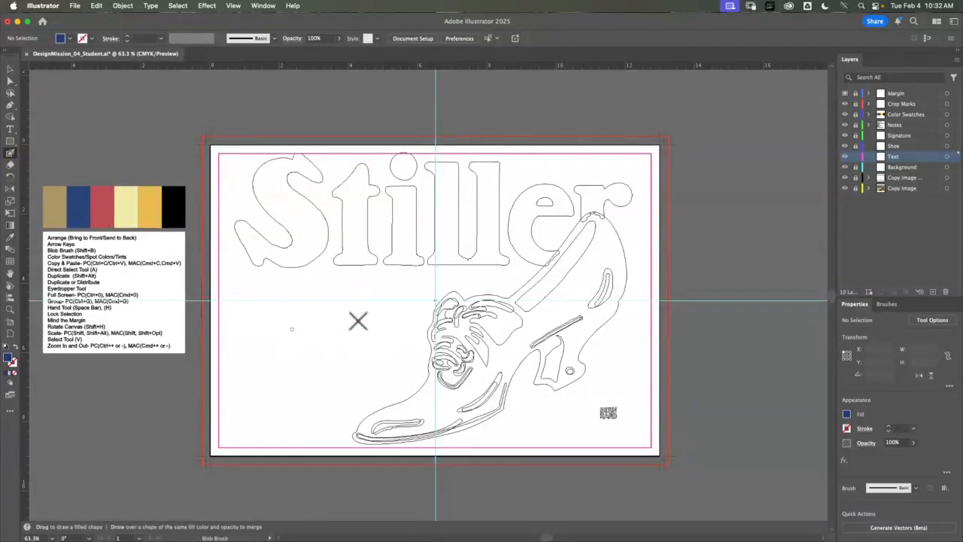
pyautogui.moveTo(278, 332)
pyautogui.mouseDown()
pyautogui.moveTo(638, 212)
pyautogui.moveTo(562, 230)
pyautogui.moveTo(507, 314)
pyautogui.mouseUp()
# Move the blue zigzag scribble about 0.5 in left and slightly upward
pyautogui.click(11, 309)
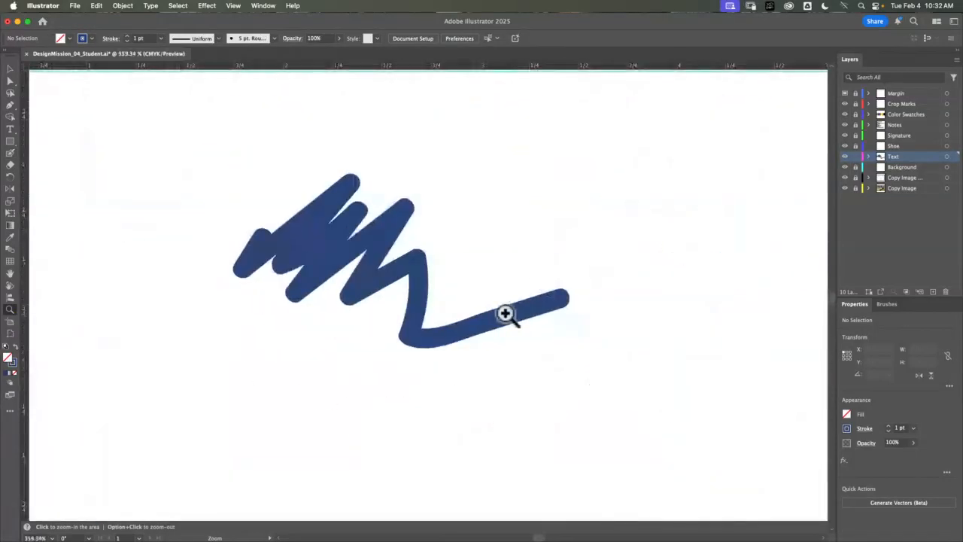
pyautogui.click(12, 73)
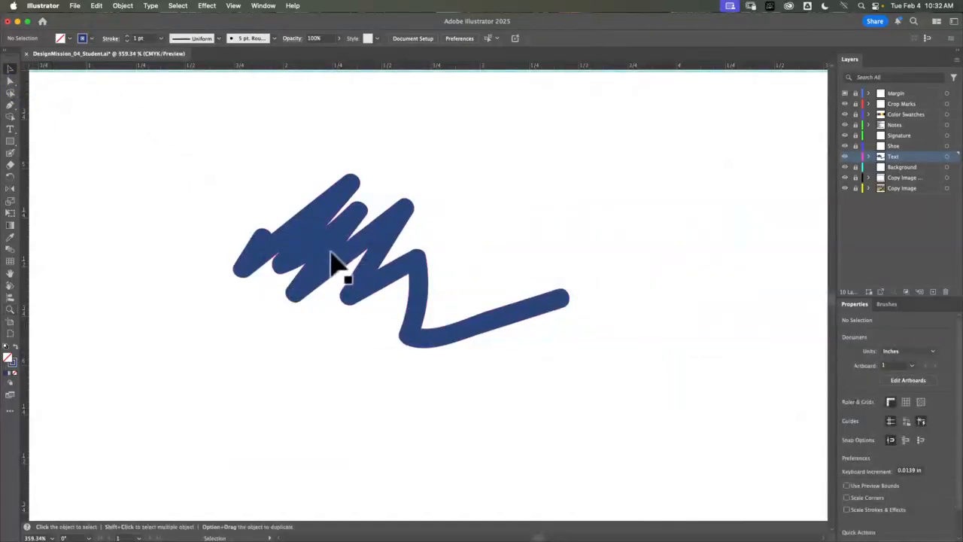
pyautogui.moveTo(331, 256); pyautogui.dragTo(234, 214)
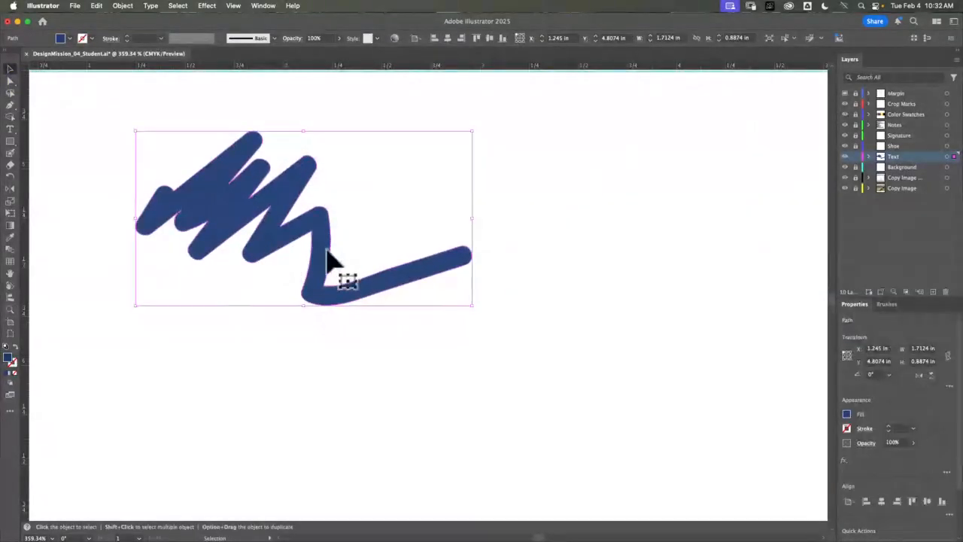
# Draw a looping, closed curl in the same blue with the Blob Brush just below the zigzag scribble
pyautogui.click(11, 153)
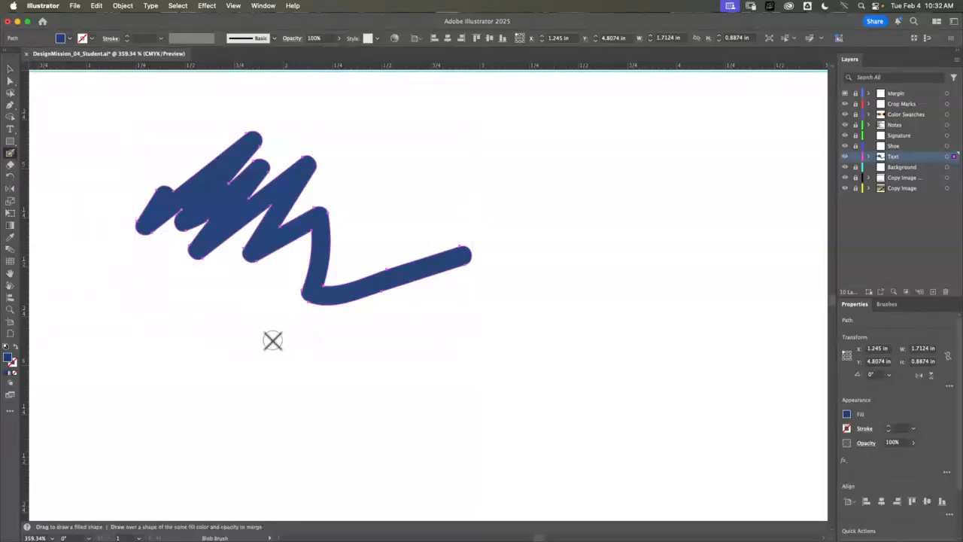
pyautogui.moveTo(272, 340)
pyautogui.mouseDown()
pyautogui.moveTo(249, 327)
pyautogui.moveTo(241, 351)
pyautogui.moveTo(278, 367)
pyautogui.moveTo(338, 355)
pyautogui.moveTo(353, 375)
pyautogui.moveTo(345, 404)
pyautogui.moveTo(302, 414)
pyautogui.moveTo(203, 402)
pyautogui.moveTo(181, 416)
pyautogui.moveTo(183, 428)
pyautogui.moveTo(249, 445)
pyautogui.moveTo(269, 433)
pyautogui.moveTo(196, 379)
pyautogui.moveTo(194, 330)
pyautogui.moveTo(225, 311)
pyautogui.moveTo(276, 301)
pyautogui.moveTo(294, 323)
pyautogui.moveTo(277, 340)
pyautogui.mouseUp()
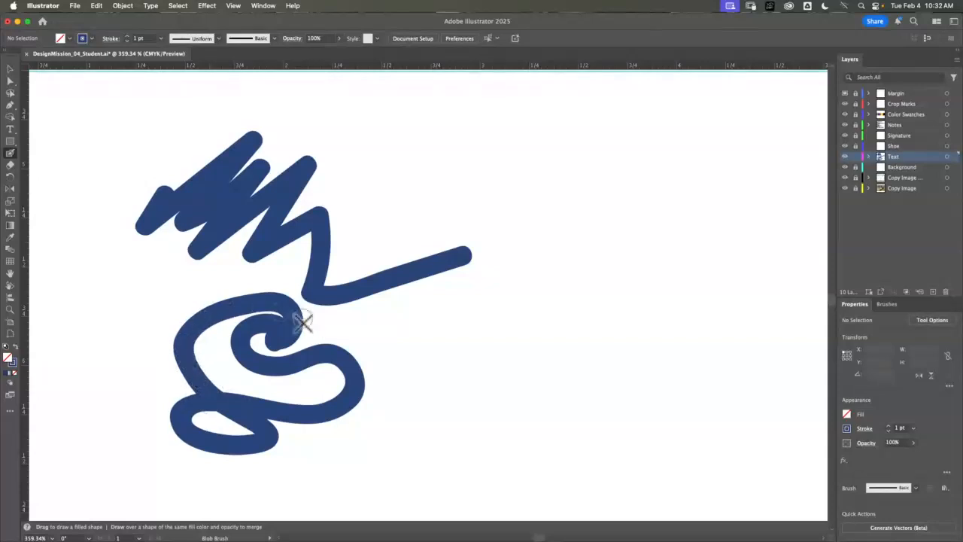
pyautogui.click(9, 69)
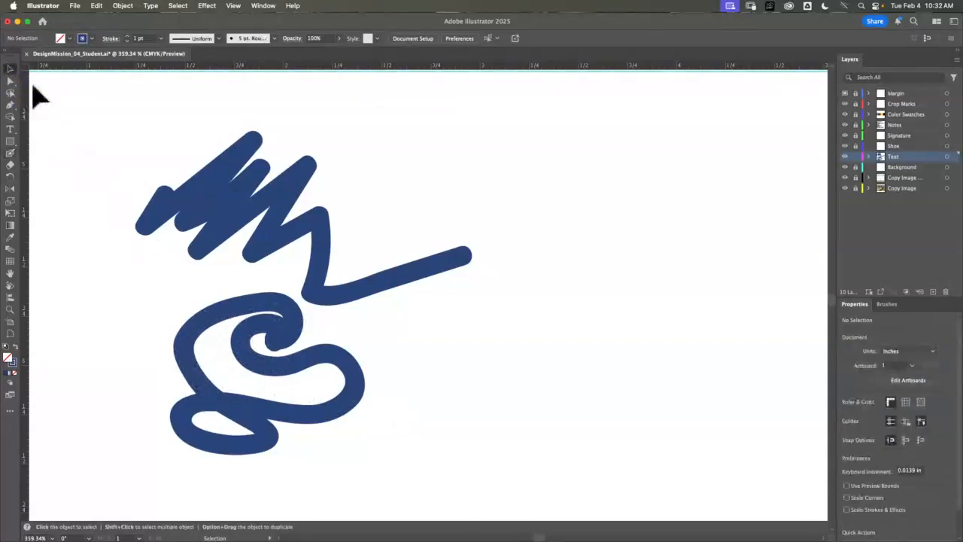
# Fill the curl's upper opening and lower oval loop with Blob Brush strokes in the same blue, merging them into one shape
pyautogui.click(327, 397)
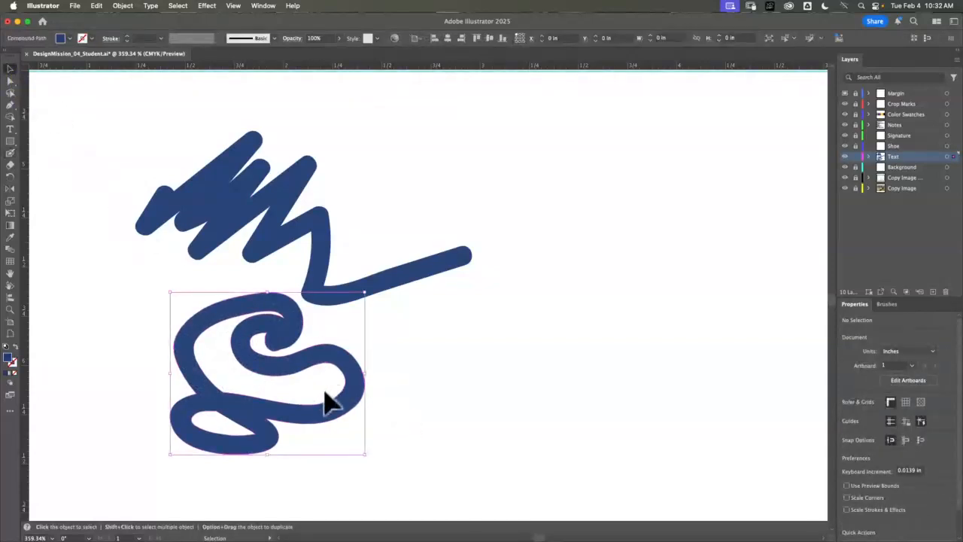
pyautogui.click(10, 153)
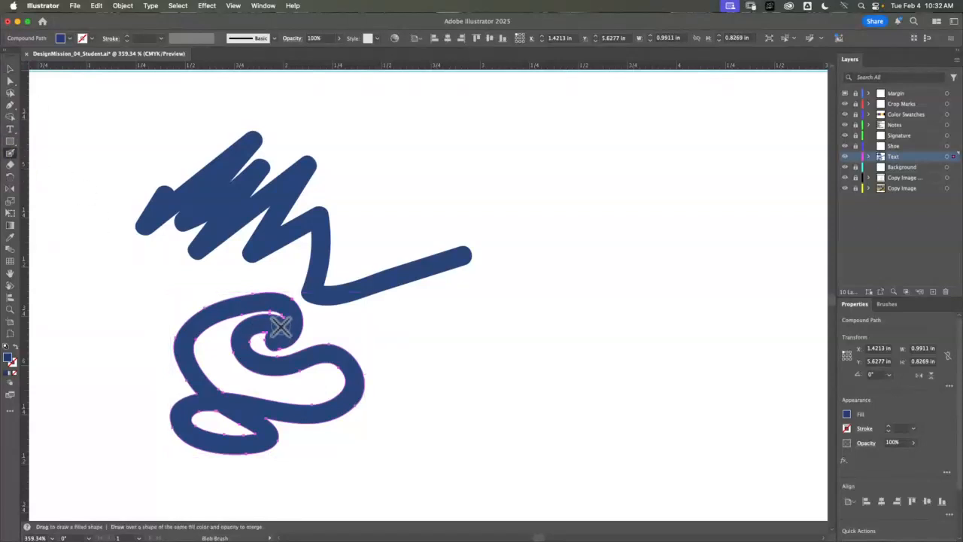
pyautogui.moveTo(280, 326)
pyautogui.mouseDown()
pyautogui.moveTo(207, 333)
pyautogui.moveTo(195, 367)
pyautogui.moveTo(235, 330)
pyautogui.moveTo(214, 372)
pyautogui.moveTo(246, 431)
pyautogui.moveTo(199, 427)
pyautogui.moveTo(195, 417)
pyautogui.moveTo(225, 423)
pyautogui.mouseUp()
pyautogui.press('super+shift+a')
pyautogui.click(10, 69)
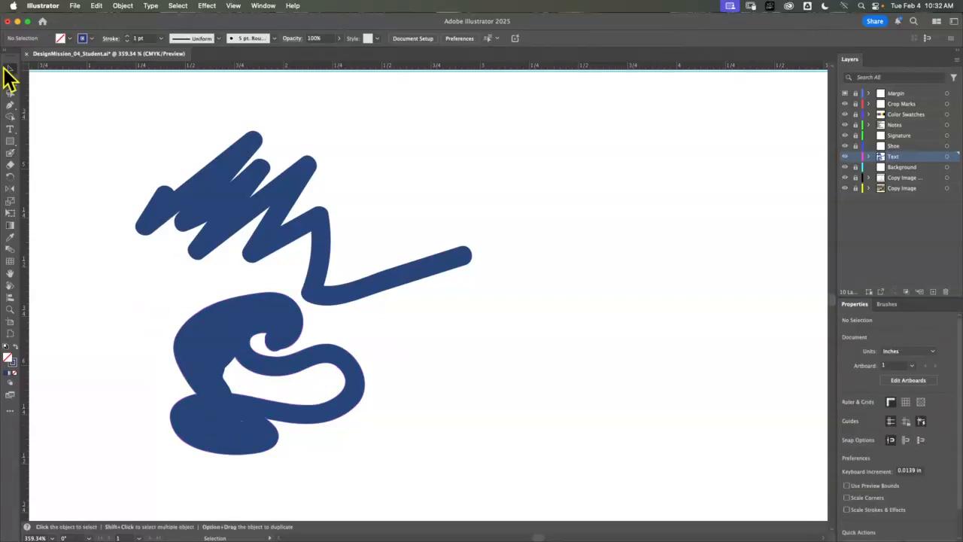
pyautogui.click(211, 395)
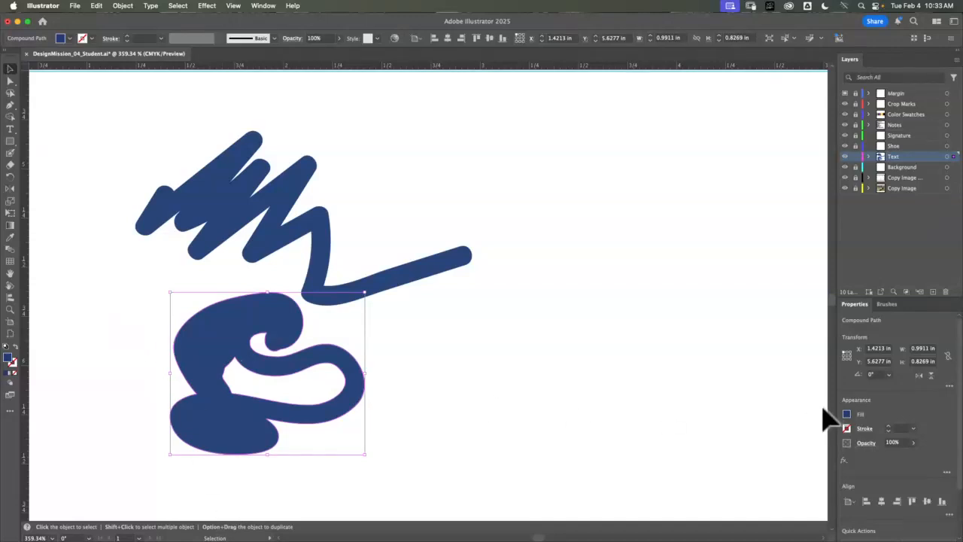
pyautogui.click(589, 405)
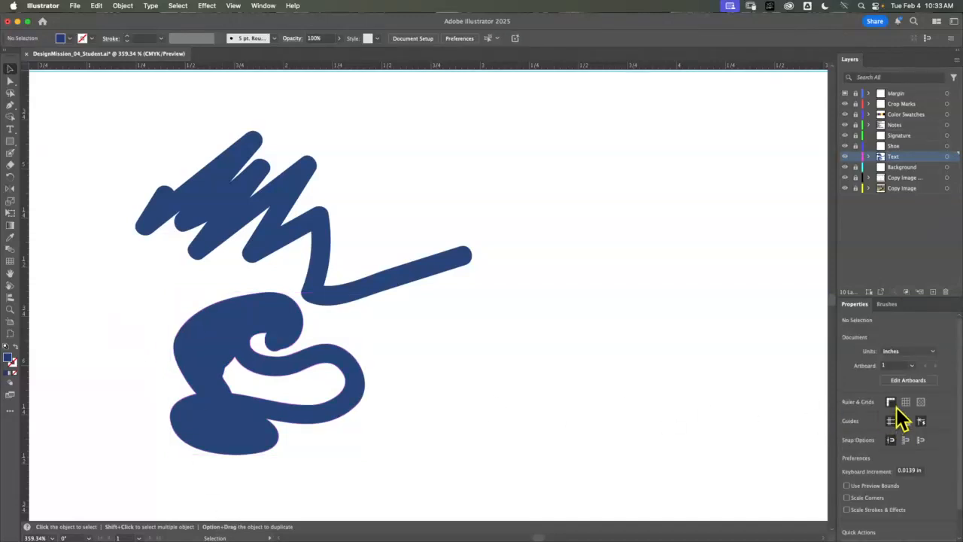
# Set the fill to red and brush a filled red oval with a trailing tail across the blue curl
pyautogui.click(10, 153)
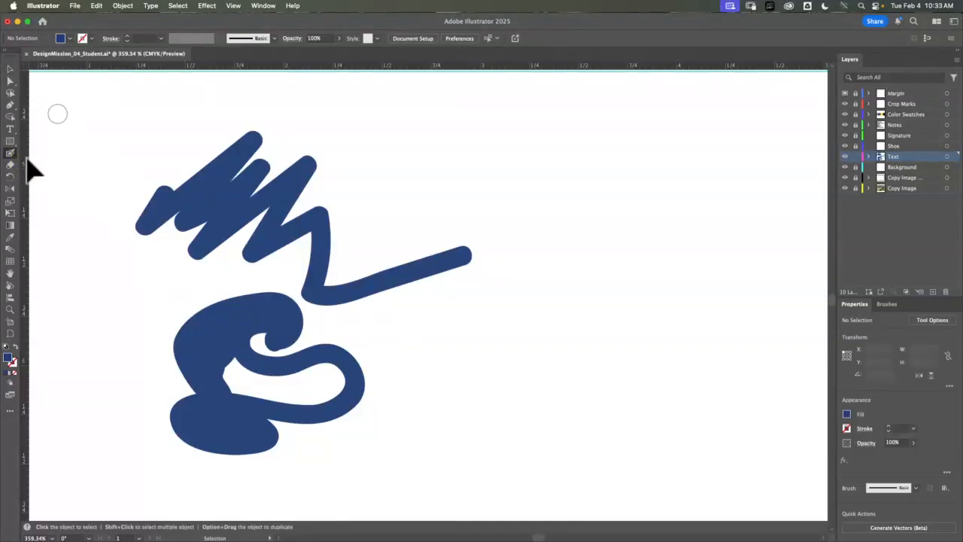
pyautogui.click(847, 414)
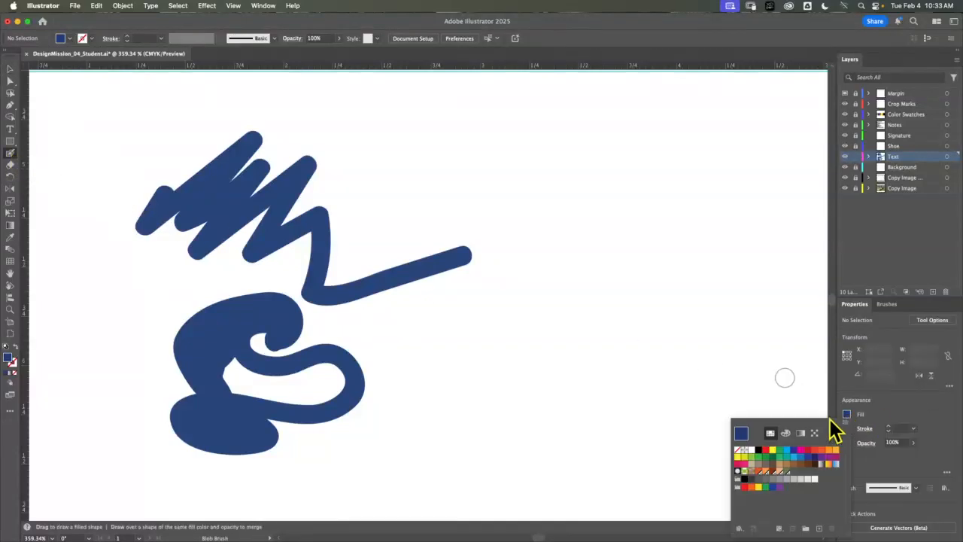
pyautogui.click(773, 450)
pyautogui.click(765, 450)
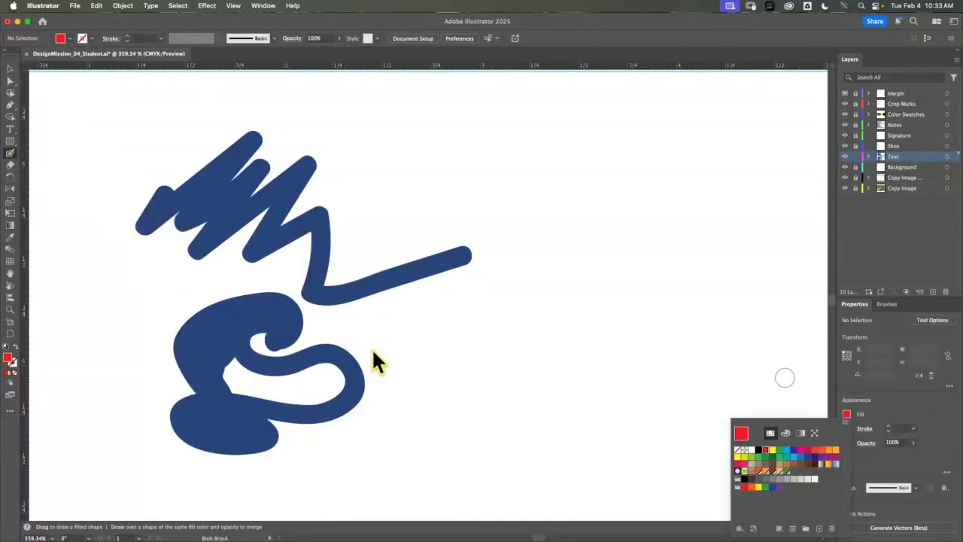
pyautogui.moveTo(385, 345)
pyautogui.mouseDown()
pyautogui.moveTo(337, 375)
pyautogui.moveTo(287, 380)
pyautogui.moveTo(273, 305)
pyautogui.moveTo(212, 305)
pyautogui.moveTo(222, 342)
pyautogui.moveTo(268, 335)
pyautogui.moveTo(264, 310)
pyautogui.moveTo(219, 325)
pyautogui.moveTo(265, 320)
pyautogui.moveTo(252, 328)
pyautogui.moveTo(330, 337)
pyautogui.moveTo(497, 334)
pyautogui.moveTo(242, 333)
pyautogui.mouseUp()
# Shift the blue curl slightly left and down, and paint a solid blue Blob Brush patch across it and the red tail
pyautogui.click(10, 68)
pyautogui.moveTo(197, 367); pyautogui.dragTo(209, 394)
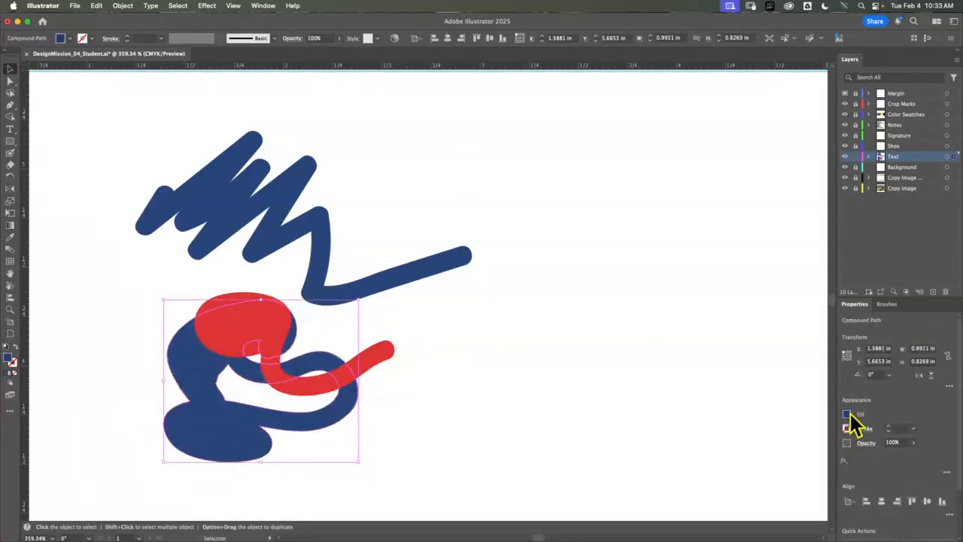
pyautogui.click(10, 152)
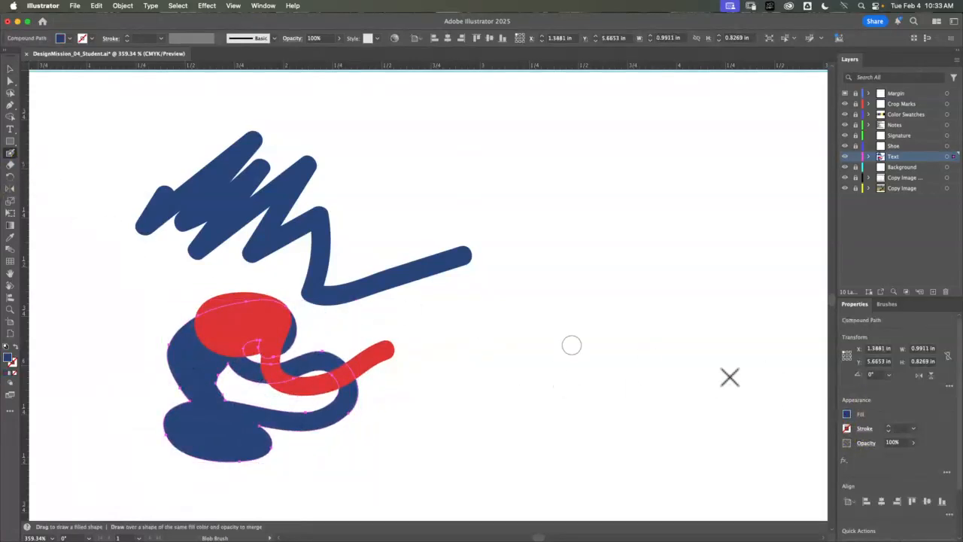
pyautogui.moveTo(305, 448)
pyautogui.mouseDown()
pyautogui.moveTo(312, 362)
pyautogui.moveTo(298, 353)
pyautogui.moveTo(209, 417)
pyautogui.mouseUp()
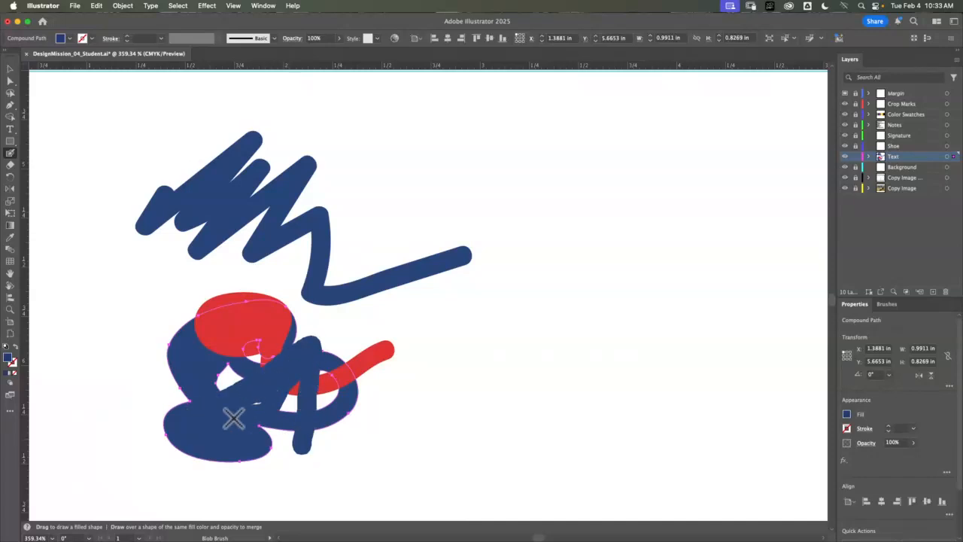
pyautogui.moveTo(298, 400); pyautogui.dragTo(295, 396)
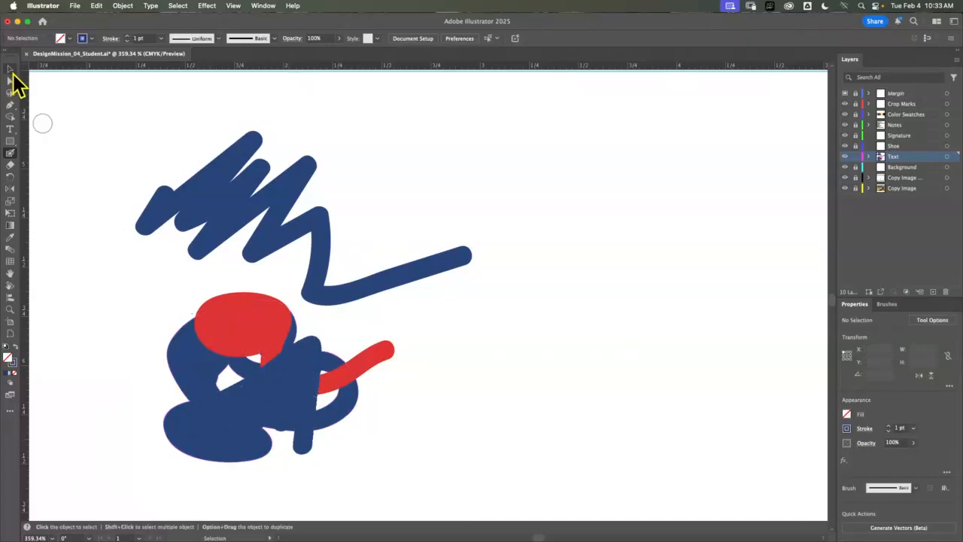
# Try selecting and moving the red stroke and the blue patch as separate overlapping shapes
pyautogui.click(11, 70)
pyautogui.moveTo(362, 368)
pyautogui.mouseDown()
pyautogui.moveTo(464, 294)
pyautogui.moveTo(359, 367)
pyautogui.mouseUp()
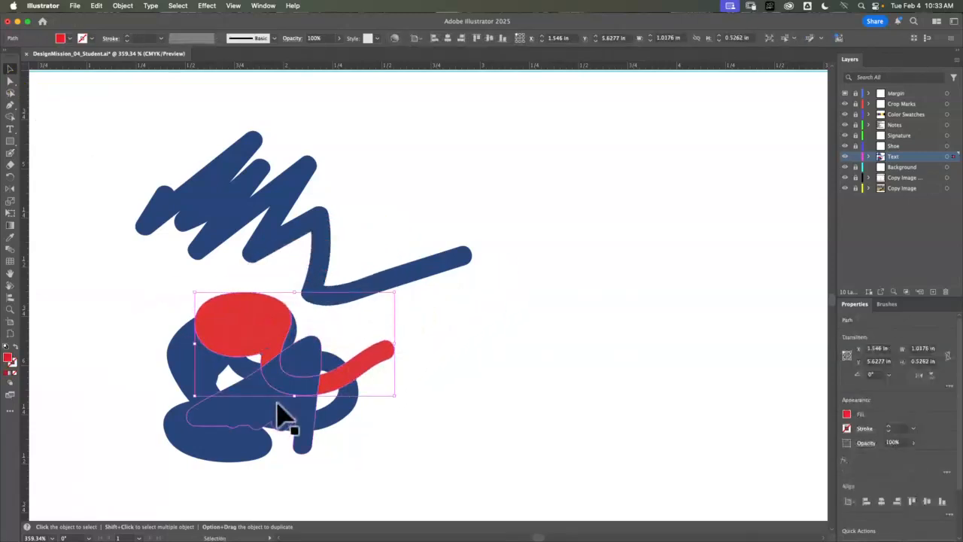
pyautogui.moveTo(274, 404)
pyautogui.mouseDown()
pyautogui.moveTo(208, 445)
pyautogui.moveTo(293, 400)
pyautogui.moveTo(235, 450)
pyautogui.mouseUp()
pyautogui.click(393, 435)
# Delete all the practice Blob Brush shapes from the Text layer
pyautogui.click(301, 409)
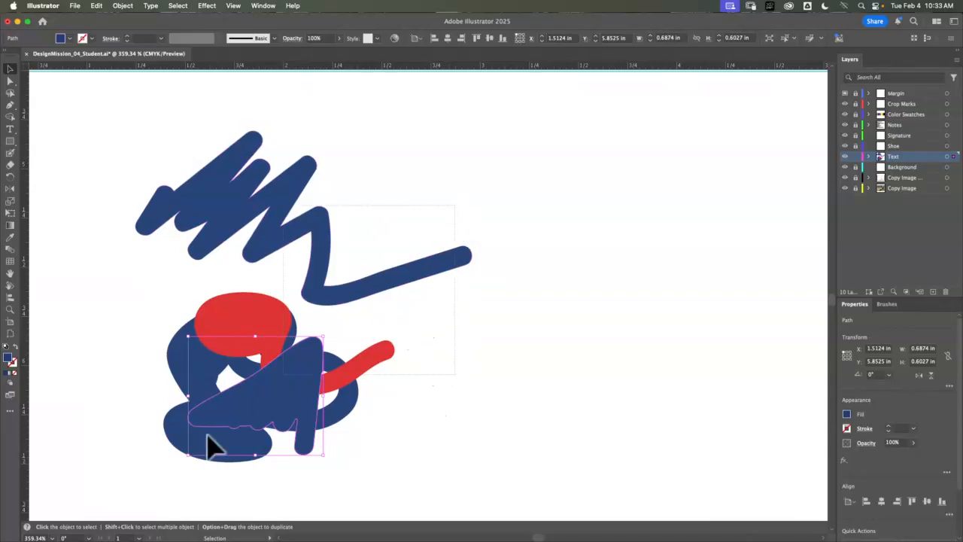
pyautogui.press('super+a')
pyautogui.press('BackSpace')
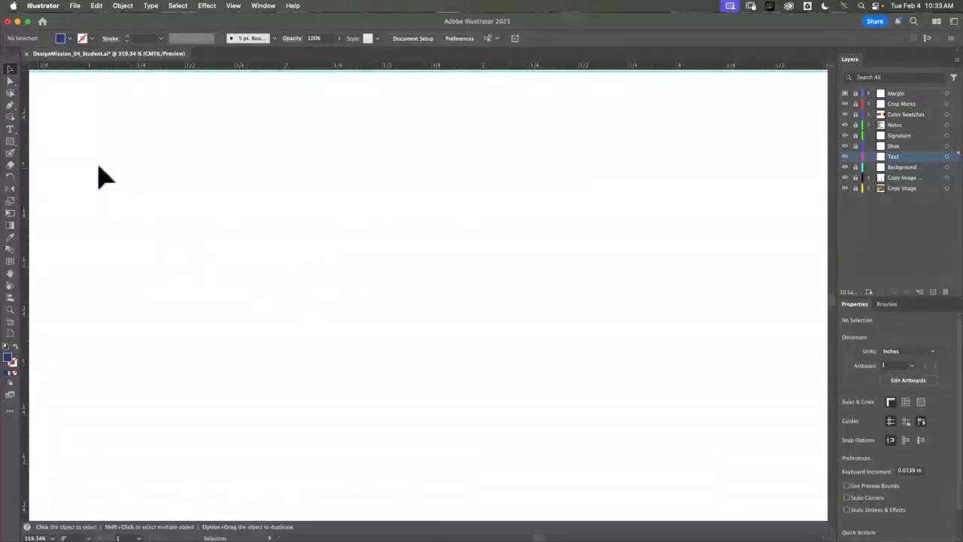
# Draw a short blue Blob Brush stroke about 0.25 in tall between the pink margin line and the S's lower-left end
pyautogui.scroll(15, 290, 407)
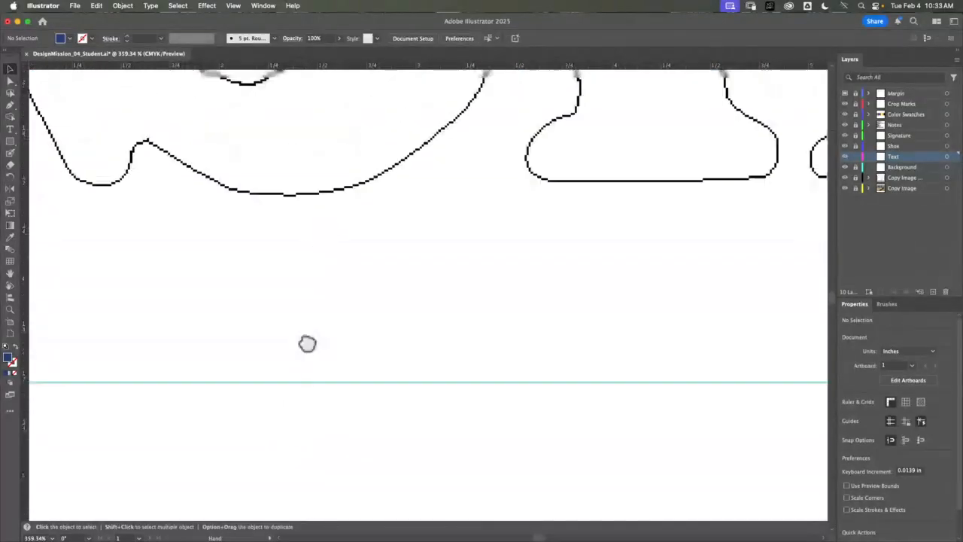
pyautogui.moveTo(532, 287); pyautogui.dragTo(465, 165)
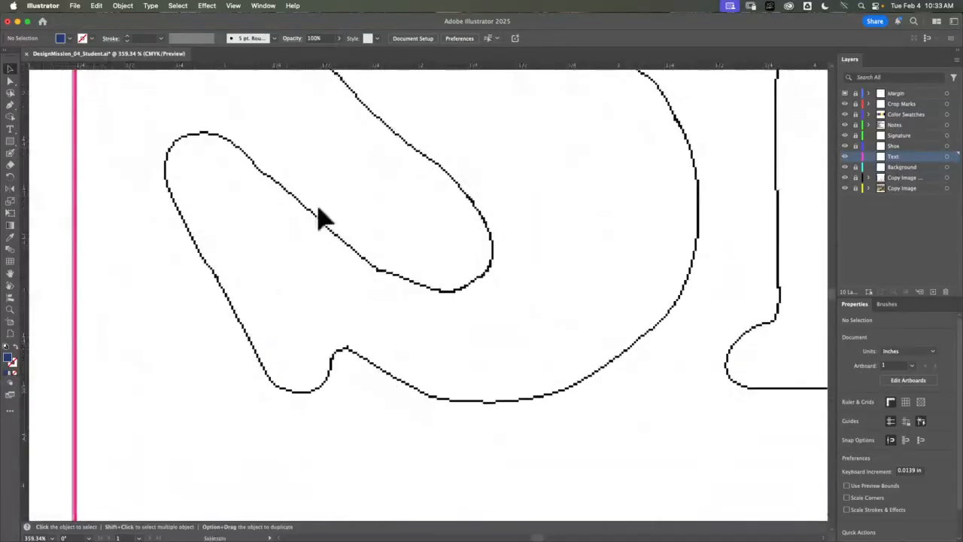
pyautogui.click(11, 153)
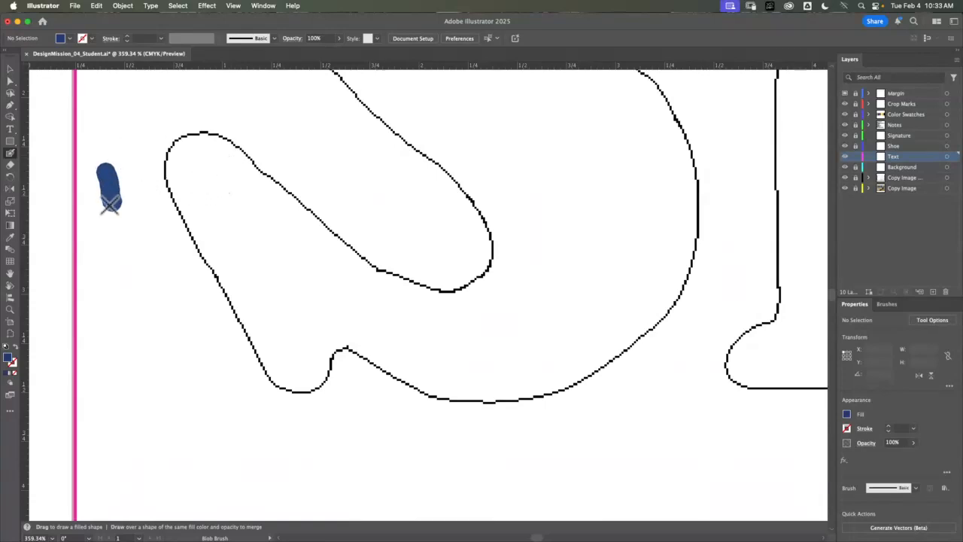
pyautogui.moveTo(110, 203); pyautogui.dragTo(110, 205)
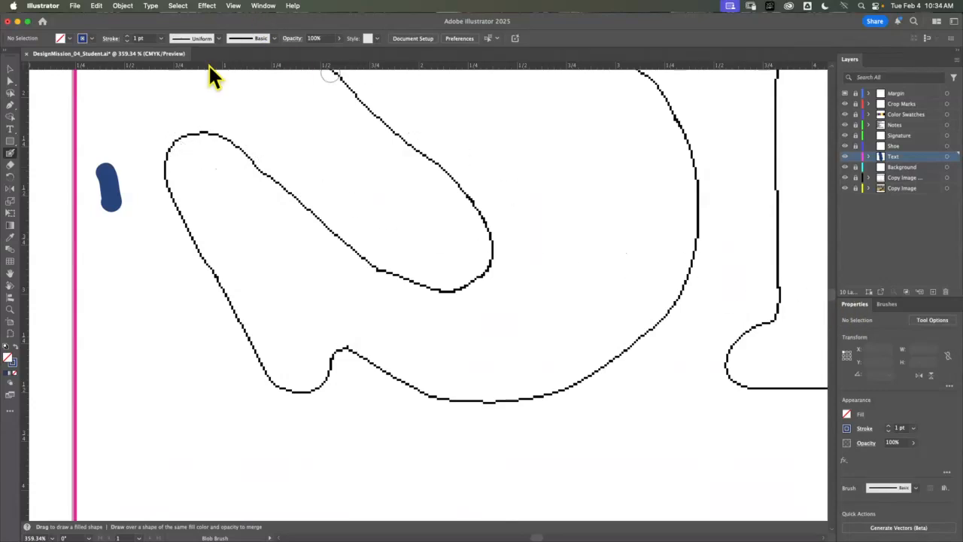
# Enlarge the Blob Brush size until its tip is nearly as wide as the S's rounded lower-left end
pyautogui.doubleClick(15, 156)
pyautogui.doubleClick(10, 155)
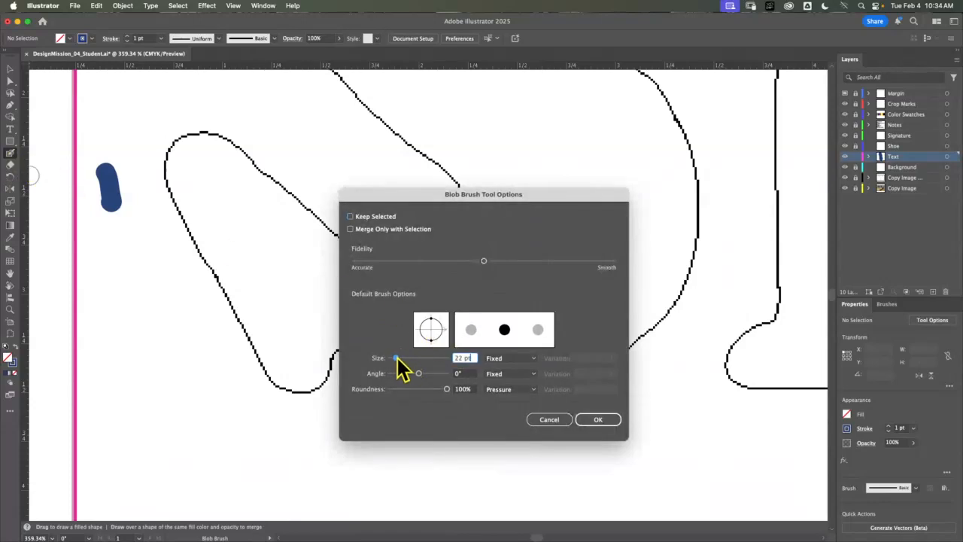
pyautogui.click(596, 421)
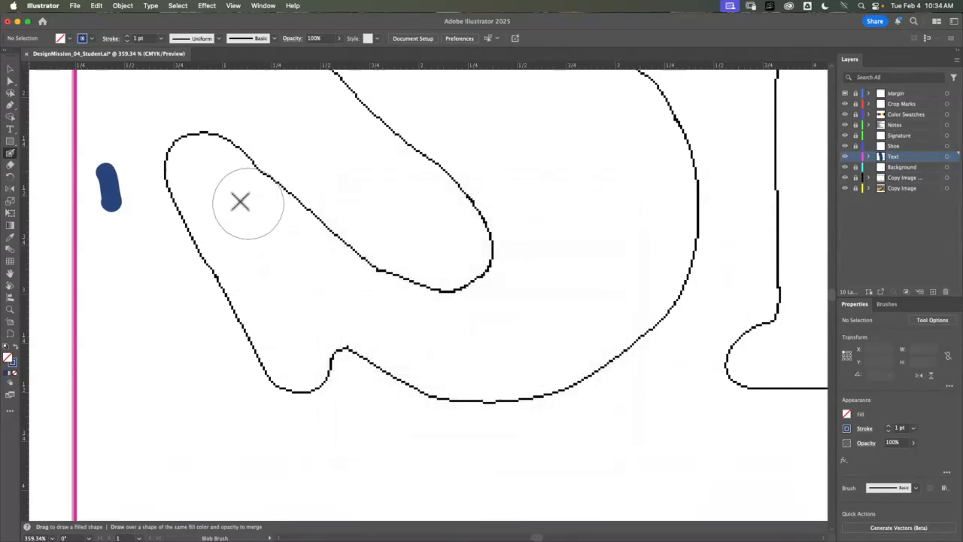
# Paint the lower part of the S outline solid blue, covering its lower-left terminal, bottom curve and lower-right bowl
pyautogui.click(211, 174)
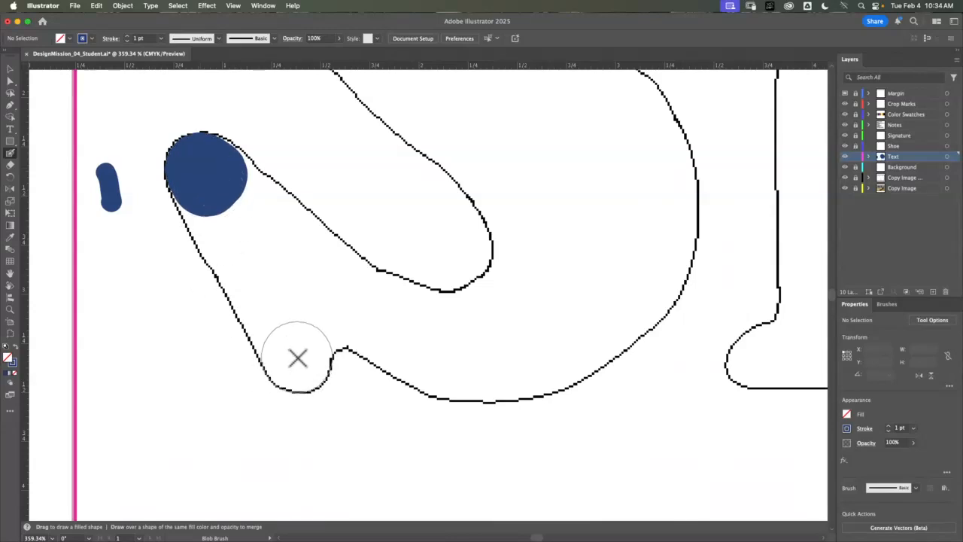
pyautogui.moveTo(298, 358)
pyautogui.mouseDown()
pyautogui.moveTo(213, 206)
pyautogui.moveTo(184, 197)
pyautogui.moveTo(230, 193)
pyautogui.moveTo(376, 308)
pyautogui.moveTo(441, 323)
pyautogui.moveTo(498, 311)
pyautogui.moveTo(530, 251)
pyautogui.moveTo(525, 191)
pyautogui.moveTo(490, 157)
pyautogui.mouseUp()
pyautogui.moveTo(292, 316)
pyautogui.mouseDown()
pyautogui.moveTo(360, 314)
pyautogui.moveTo(436, 358)
pyautogui.moveTo(511, 363)
pyautogui.moveTo(565, 351)
pyautogui.moveTo(628, 308)
pyautogui.moveTo(670, 234)
pyautogui.moveTo(644, 193)
pyautogui.moveTo(602, 204)
pyautogui.moveTo(504, 304)
pyautogui.mouseUp()
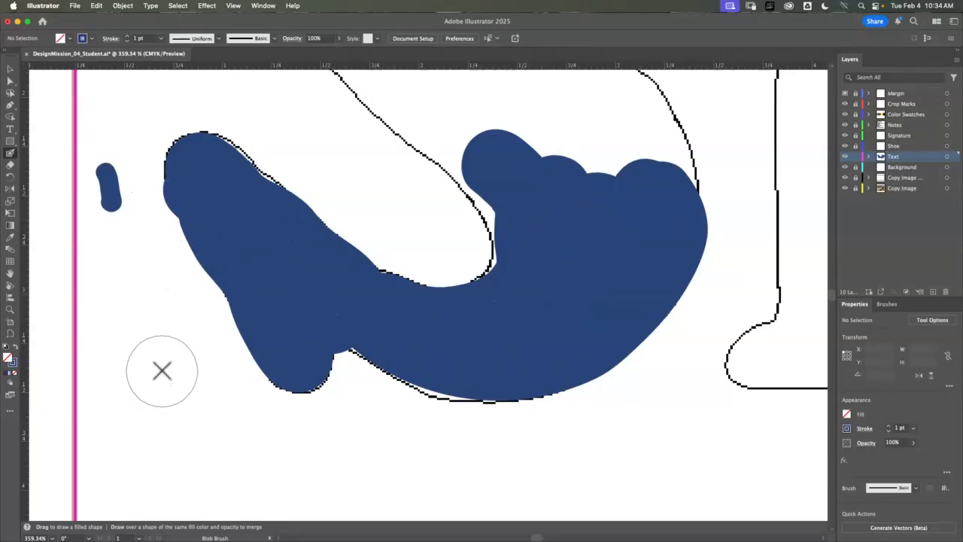
# Trim the filled S's lower-left edge and punch five round holes along its body with the Eraser
pyautogui.click(11, 165)
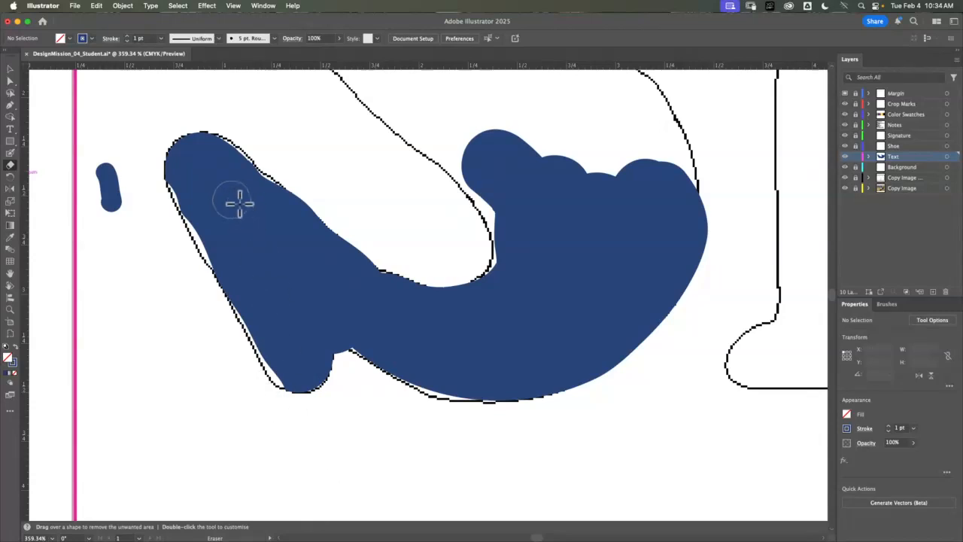
pyautogui.click(296, 269)
pyautogui.click(411, 327)
pyautogui.click(537, 336)
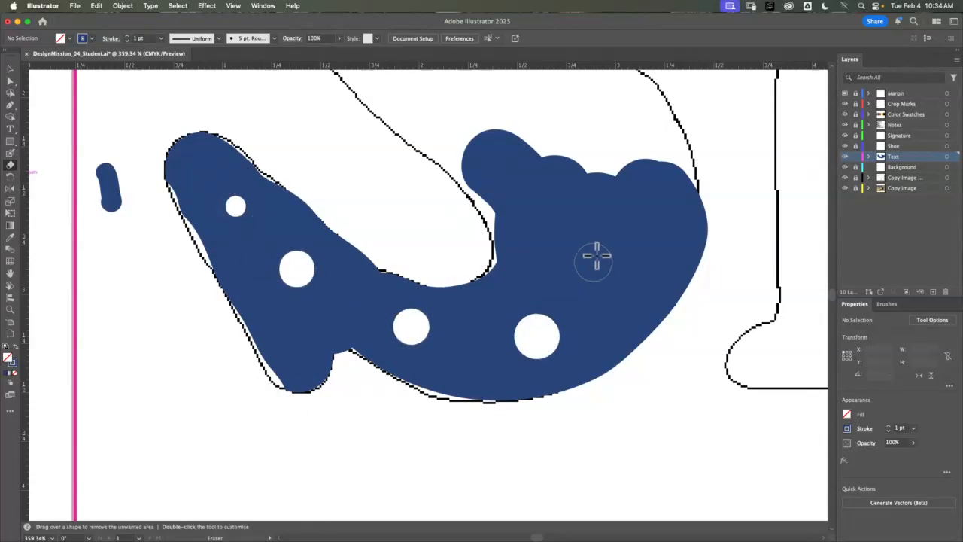
pyautogui.click(596, 254)
# Select the pierced S shape and inspect its outline and holes as one object
pyautogui.click(10, 68)
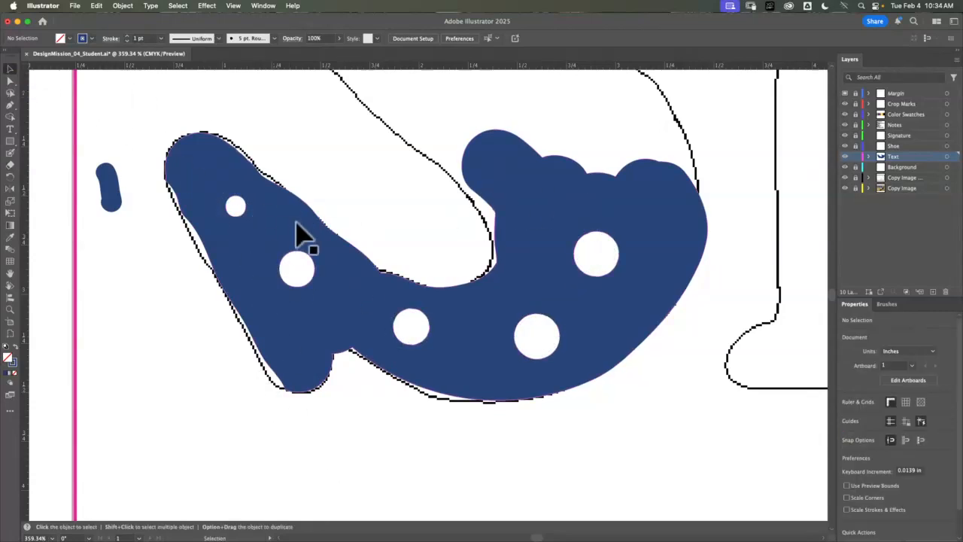
pyautogui.click(299, 280)
pyautogui.moveTo(461, 327)
pyautogui.mouseDown()
pyautogui.moveTo(477, 273)
pyautogui.moveTo(469, 338)
pyautogui.mouseUp()
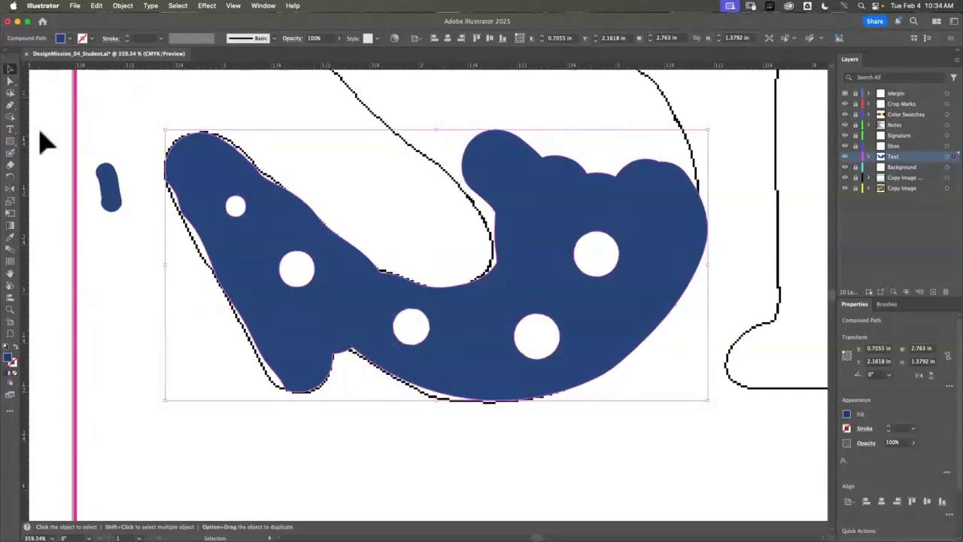
pyautogui.click(11, 116)
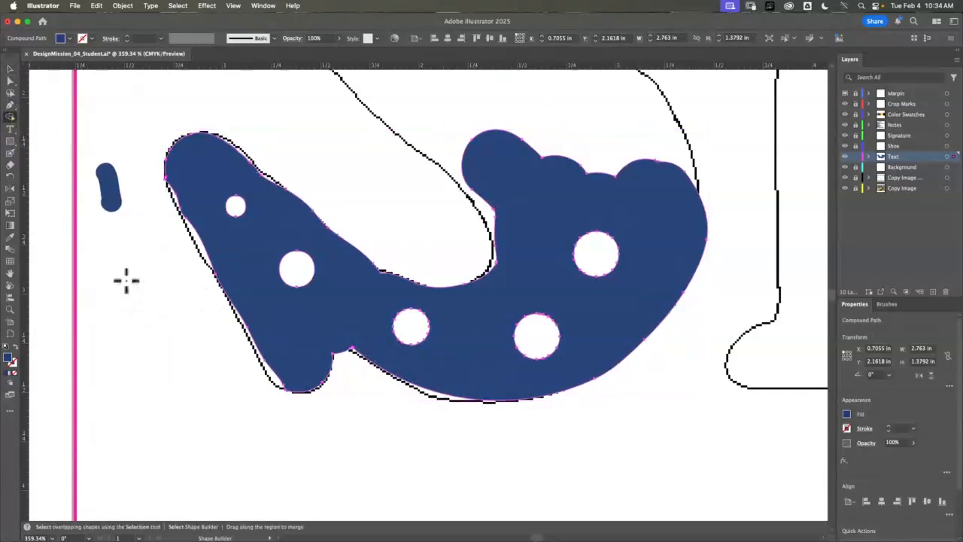
pyautogui.press('v')
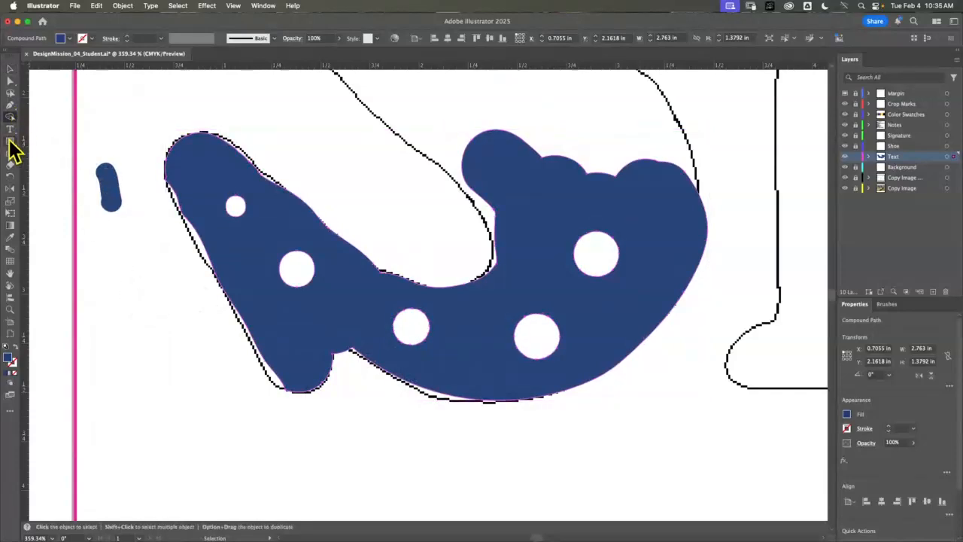
# Paint two Blob Brush dots about 0.35 in wide left of the S and a horizontal stroke about 2.4 in long beneath it
pyautogui.click(11, 152)
pyautogui.click(141, 323)
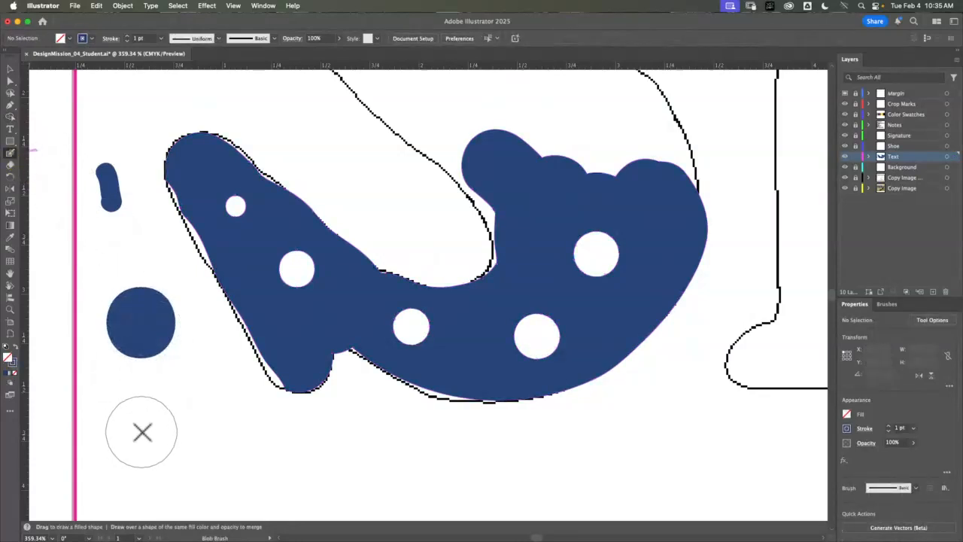
pyautogui.click(141, 429)
pyautogui.moveTo(226, 442); pyautogui.dragTo(638, 478)
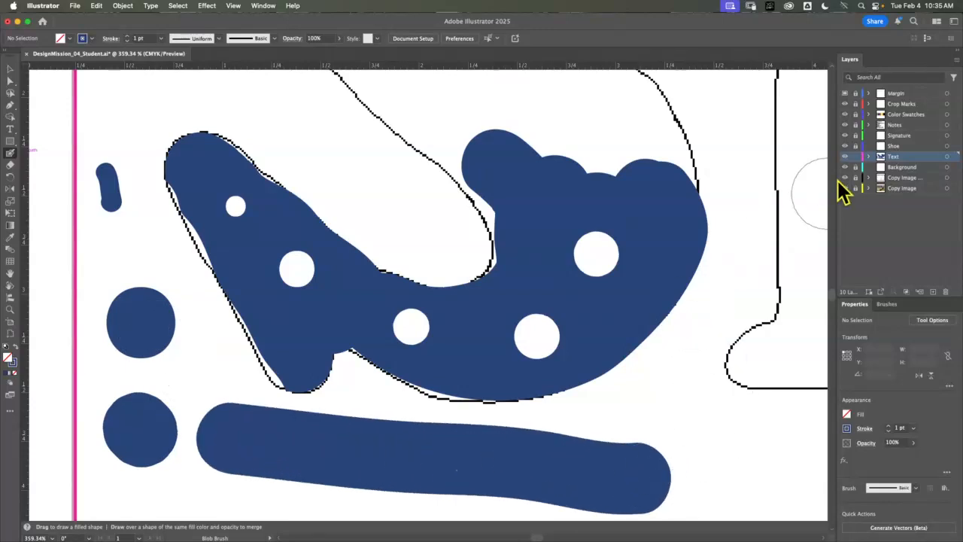
# Paint a vertical stroke about 1 in long right of the S and a diagonal stroke joining the horizontal stroke's right end
pyautogui.click(758, 133)
pyautogui.moveTo(758, 133); pyautogui.dragTo(763, 279)
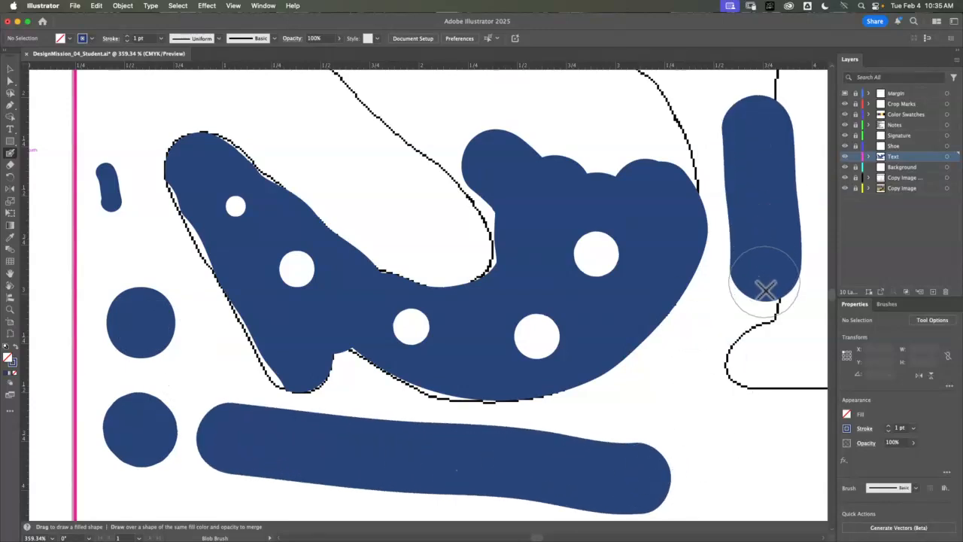
pyautogui.moveTo(730, 361); pyautogui.dragTo(729, 403)
pyautogui.moveTo(724, 368); pyautogui.dragTo(619, 466)
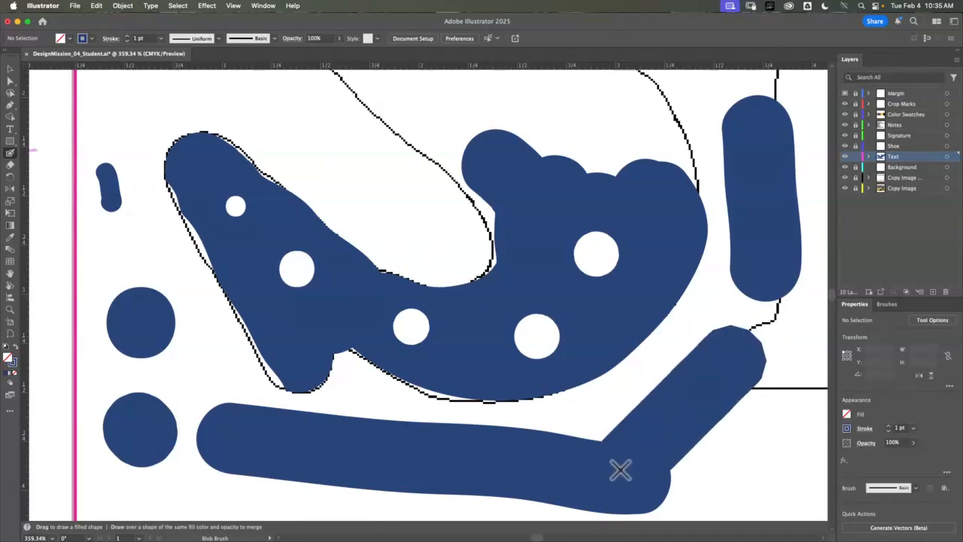
# Paint a straight vertical Blob Brush stroke about 1.8 in long between the margin line and the S's upper curve
pyautogui.moveTo(394, 176)
pyautogui.mouseDown()
pyautogui.moveTo(376, 233)
pyautogui.moveTo(369, 447)
pyautogui.mouseUp()
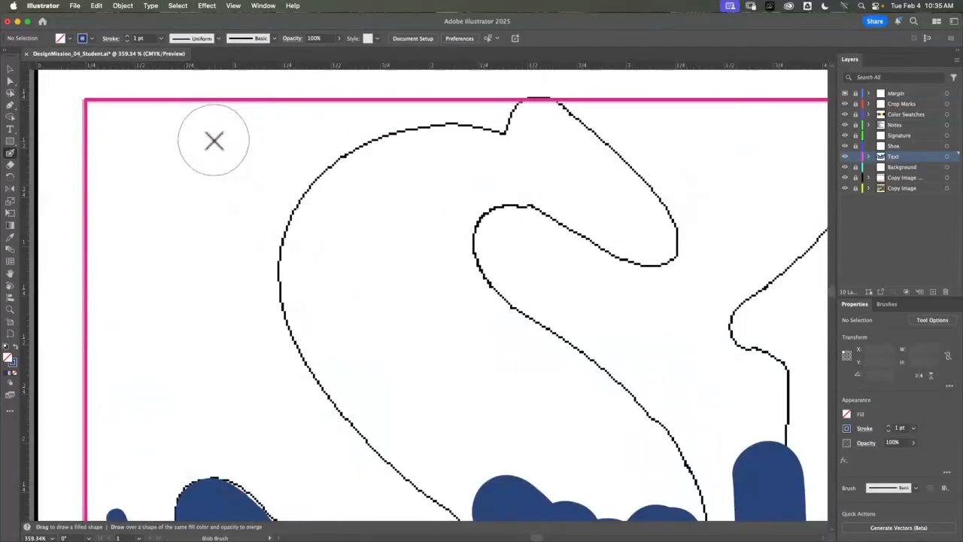
pyautogui.moveTo(213, 142)
pyautogui.mouseDown()
pyautogui.moveTo(221, 304)
pyautogui.moveTo(200, 416)
pyautogui.mouseUp()
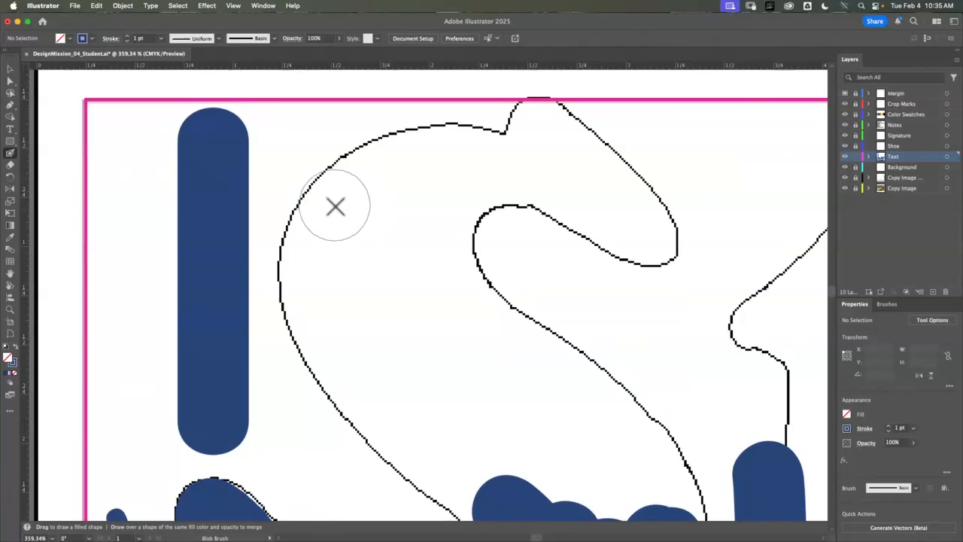
# Paint a horizontal stroke about 1.6 in long and a diagonal stroke across the S, and delete all three straight Blob Brush strokes
pyautogui.moveTo(336, 206); pyautogui.dragTo(564, 219)
pyautogui.moveTo(521, 302); pyautogui.dragTo(350, 434)
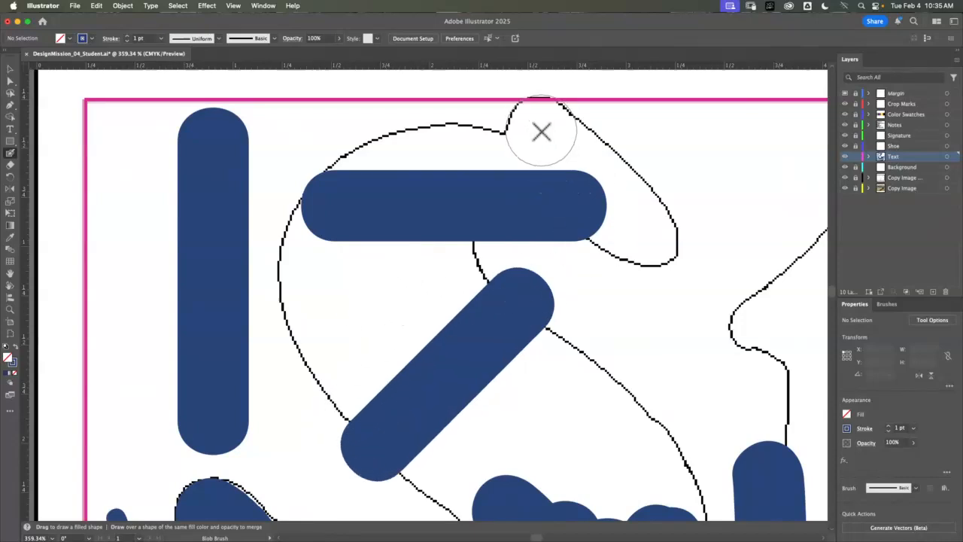
pyautogui.click(9, 69)
pyautogui.click(468, 406)
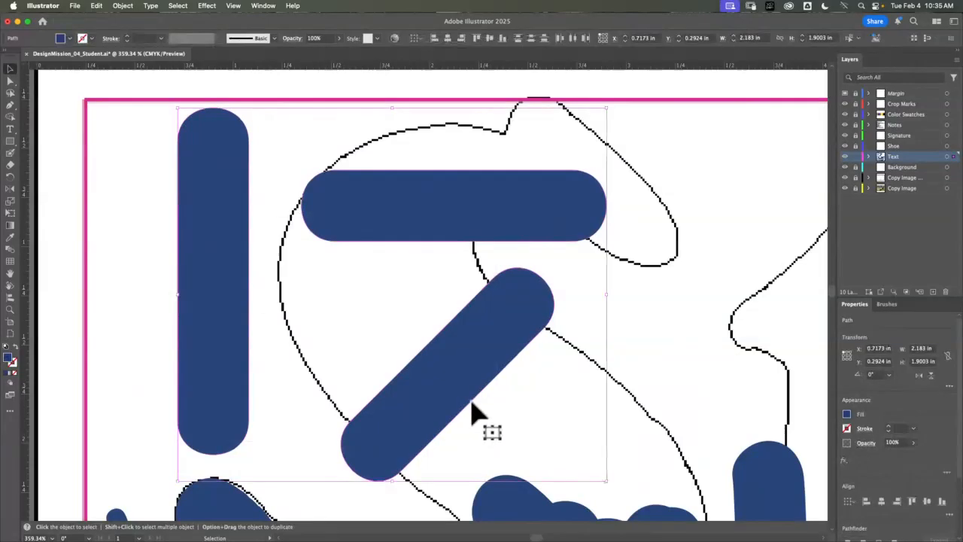
pyautogui.press('Delete')
# Place Blob Brush dots at both ends of the S's upper terminal and paint along its outer edge to join them
pyautogui.click(10, 153)
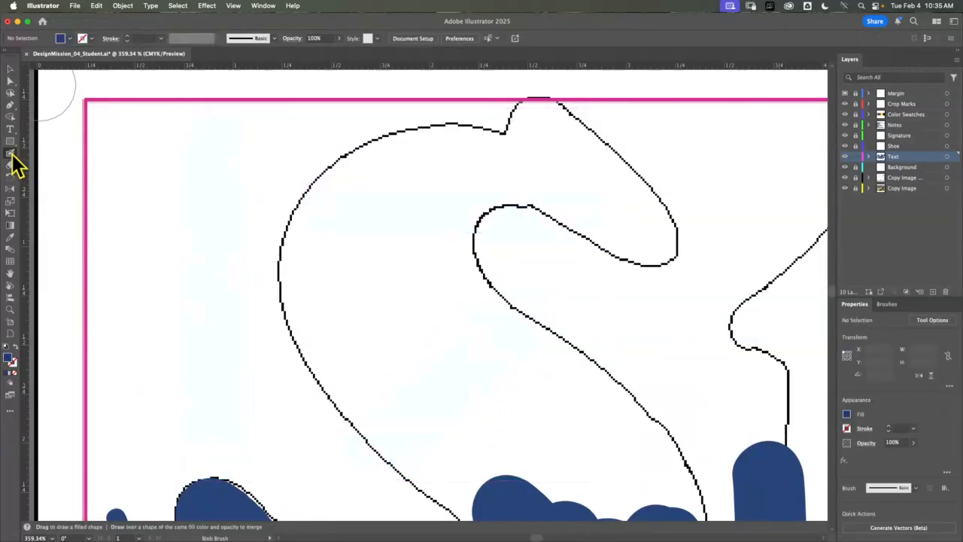
pyautogui.click(541, 135)
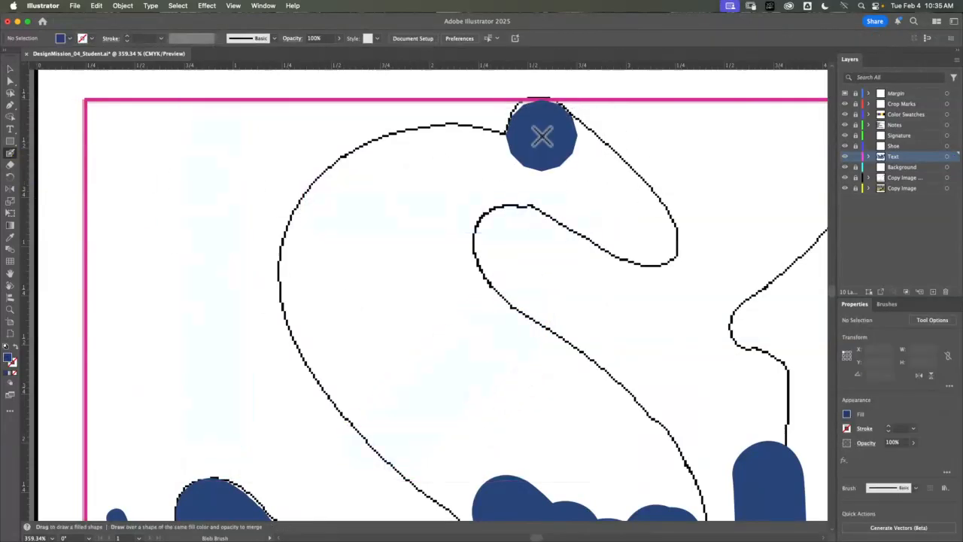
pyautogui.click(646, 234)
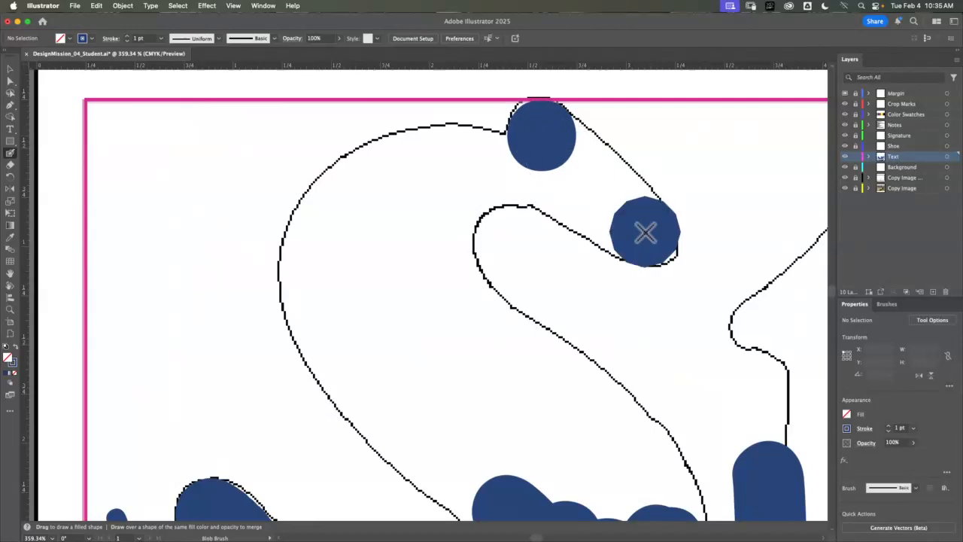
pyautogui.click(555, 149)
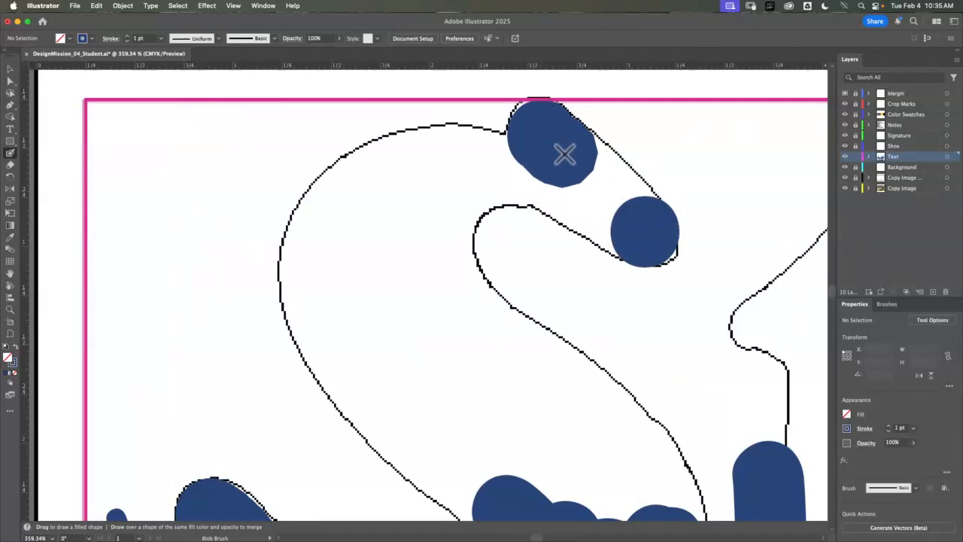
pyautogui.moveTo(564, 155); pyautogui.dragTo(631, 224)
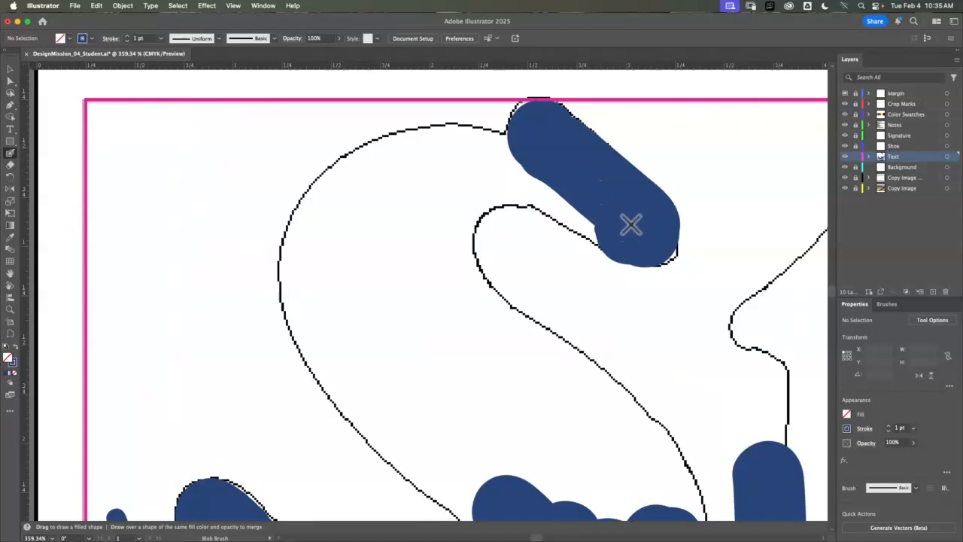
# Paint from the S's upper terminal around its inner curve and fill along its upper outer curve with the Blob Brush
pyautogui.moveTo(573, 193)
pyautogui.mouseDown()
pyautogui.moveTo(501, 176)
pyautogui.moveTo(470, 185)
pyautogui.moveTo(433, 236)
pyautogui.moveTo(442, 275)
pyautogui.mouseUp()
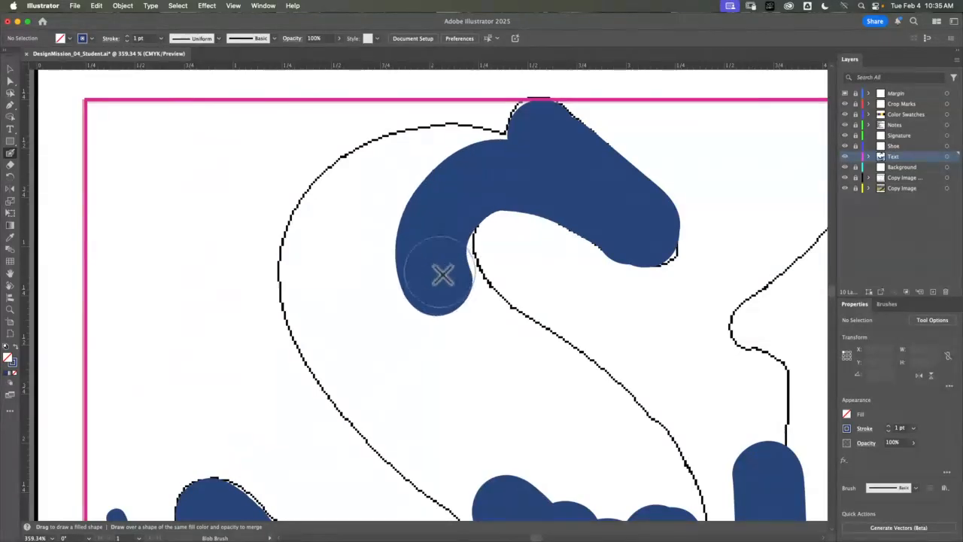
pyautogui.moveTo(369, 209)
pyautogui.mouseDown()
pyautogui.moveTo(384, 193)
pyautogui.moveTo(353, 198)
pyautogui.moveTo(360, 187)
pyautogui.mouseUp()
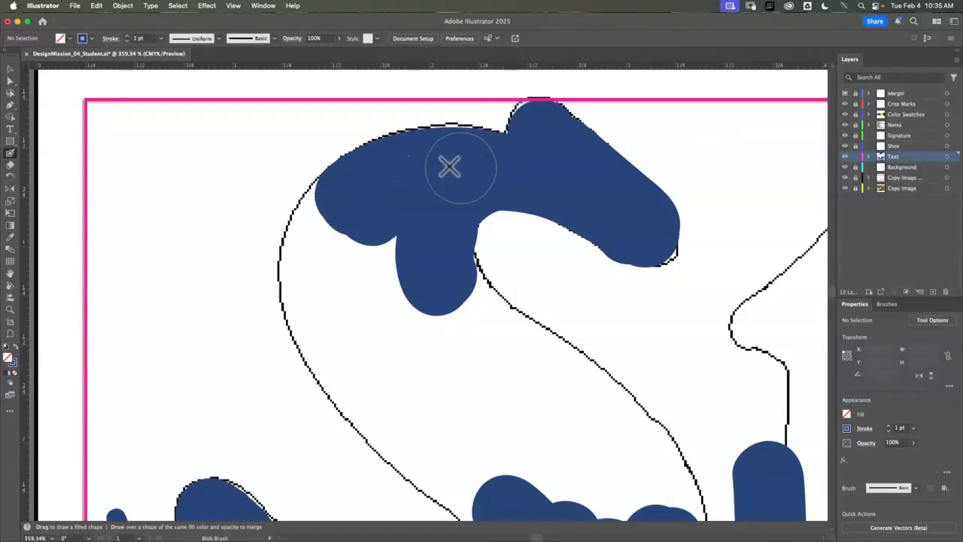
pyautogui.moveTo(361, 209); pyautogui.dragTo(357, 224)
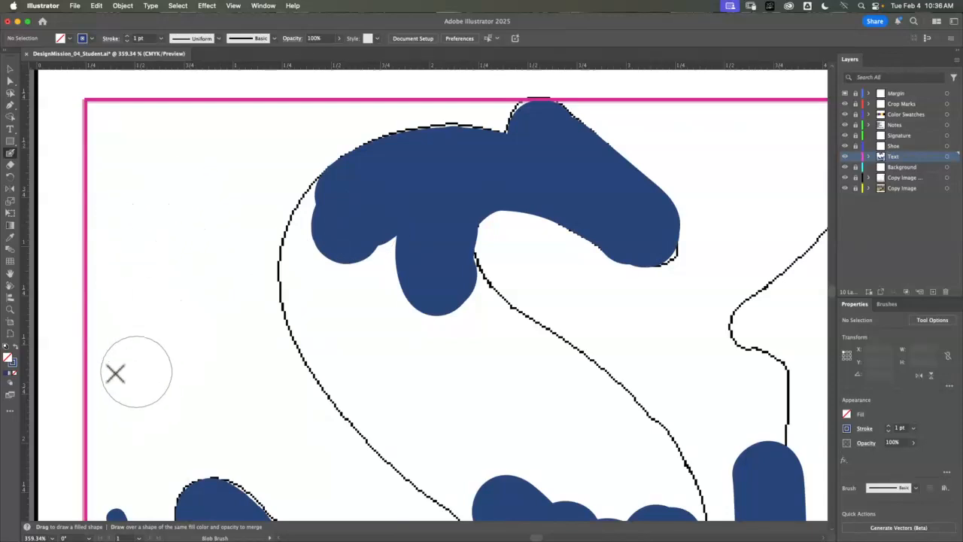
# Paint a thick wavy stroke across the S's left edge, set the Blob Brush size to 13 pt, and paint two thinner wavy strokes
pyautogui.moveTo(116, 372)
pyautogui.mouseDown()
pyautogui.moveTo(165, 378)
pyautogui.moveTo(216, 353)
pyautogui.moveTo(256, 375)
pyautogui.moveTo(282, 366)
pyautogui.moveTo(427, 385)
pyautogui.mouseUp()
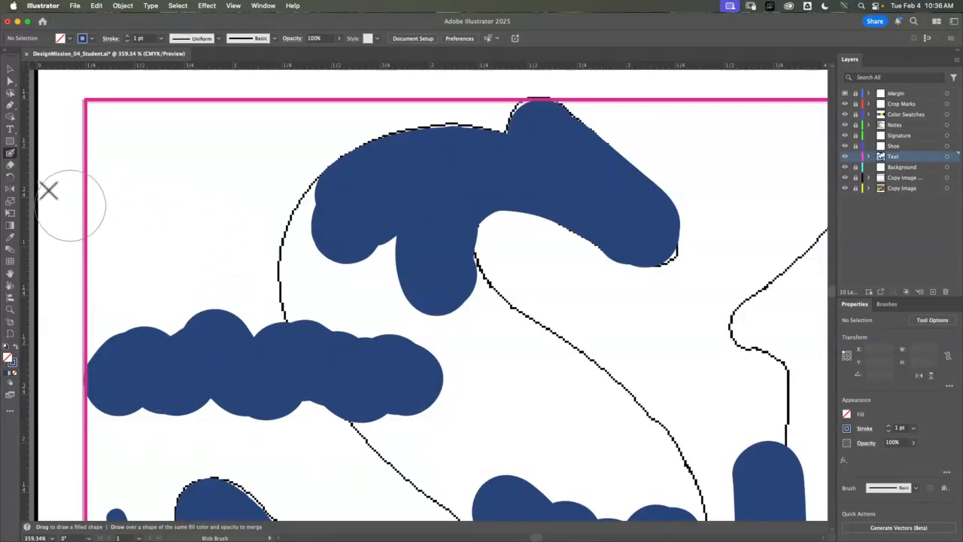
pyautogui.doubleClick(11, 155)
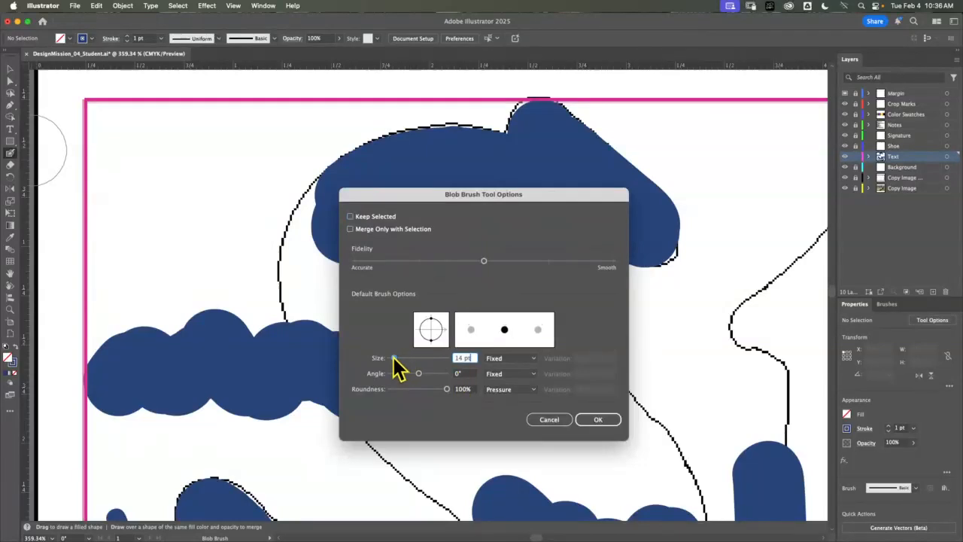
pyautogui.click(595, 421)
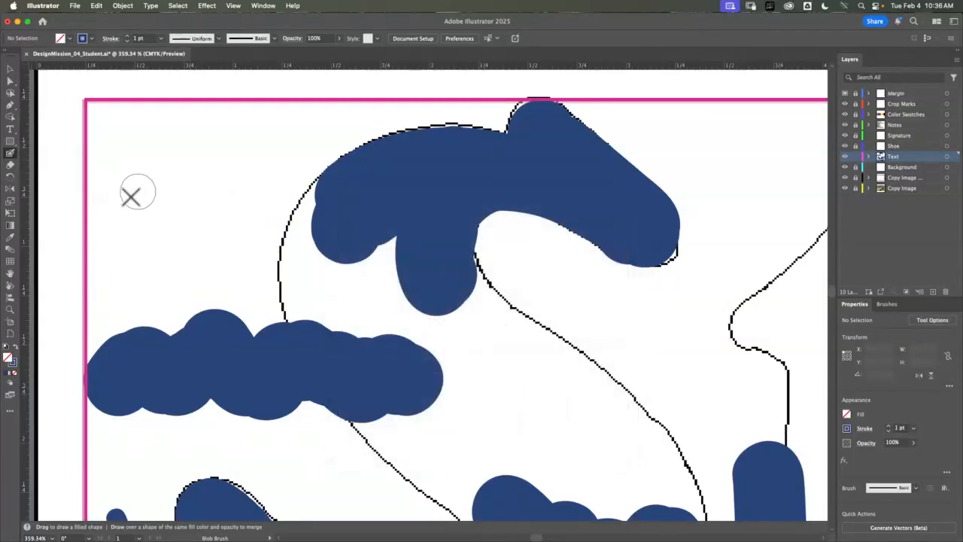
pyautogui.moveTo(120, 199)
pyautogui.mouseDown()
pyautogui.moveTo(164, 176)
pyautogui.moveTo(261, 164)
pyautogui.moveTo(309, 132)
pyautogui.moveTo(380, 122)
pyautogui.mouseUp()
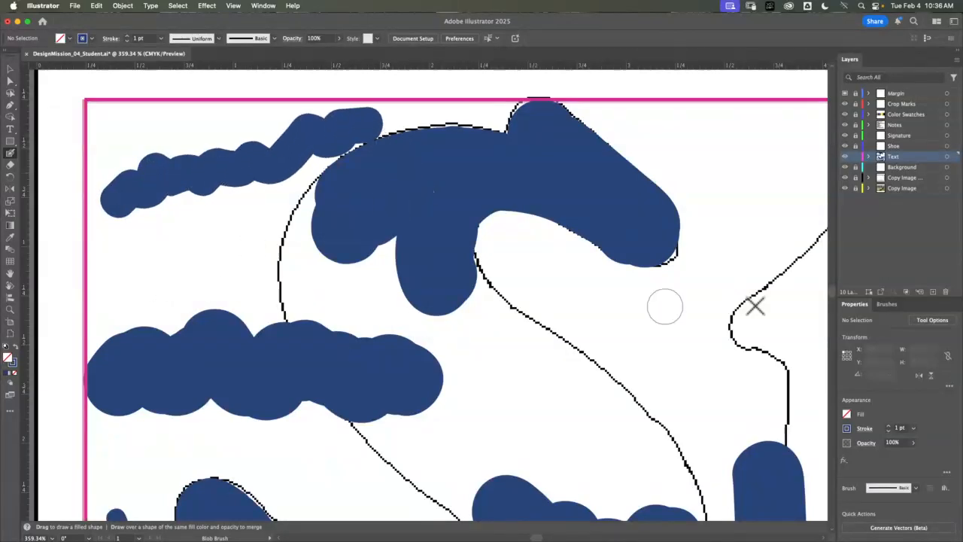
pyautogui.moveTo(683, 316)
pyautogui.mouseDown()
pyautogui.moveTo(547, 370)
pyautogui.moveTo(531, 406)
pyautogui.moveTo(562, 436)
pyautogui.moveTo(608, 458)
pyautogui.moveTo(682, 440)
pyautogui.moveTo(727, 373)
pyautogui.mouseUp()
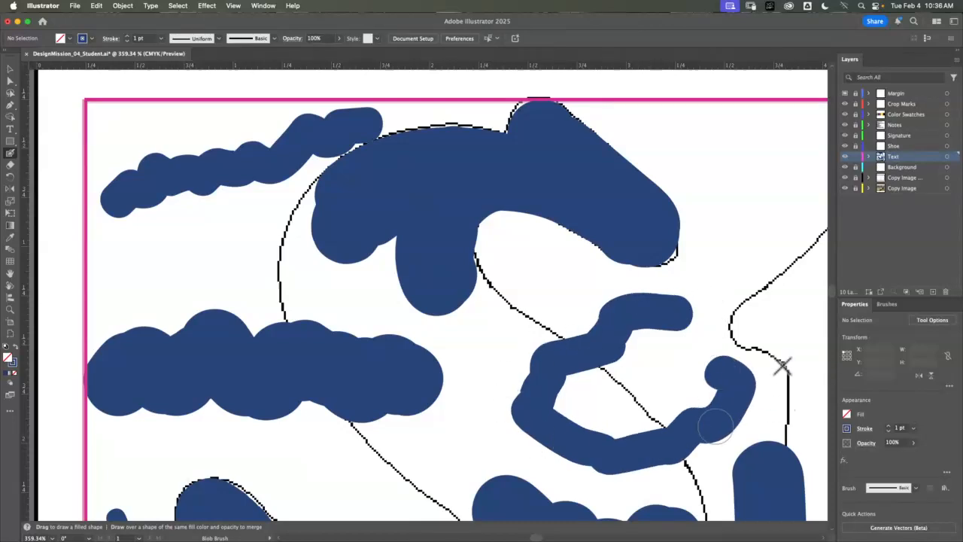
# Select and delete all the Blob Brush practice shapes on and around the S
pyautogui.click(10, 69)
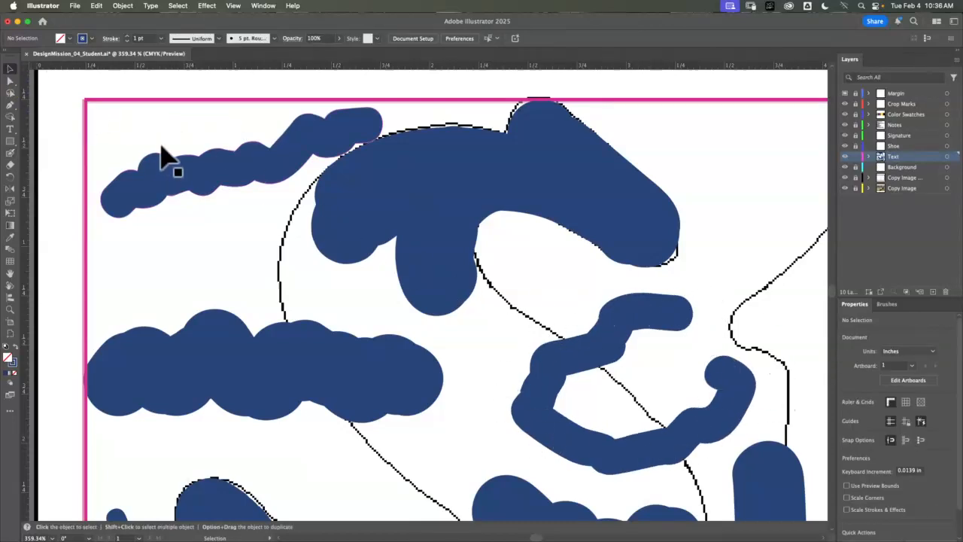
pyautogui.moveTo(168, 155); pyautogui.dragTo(638, 496)
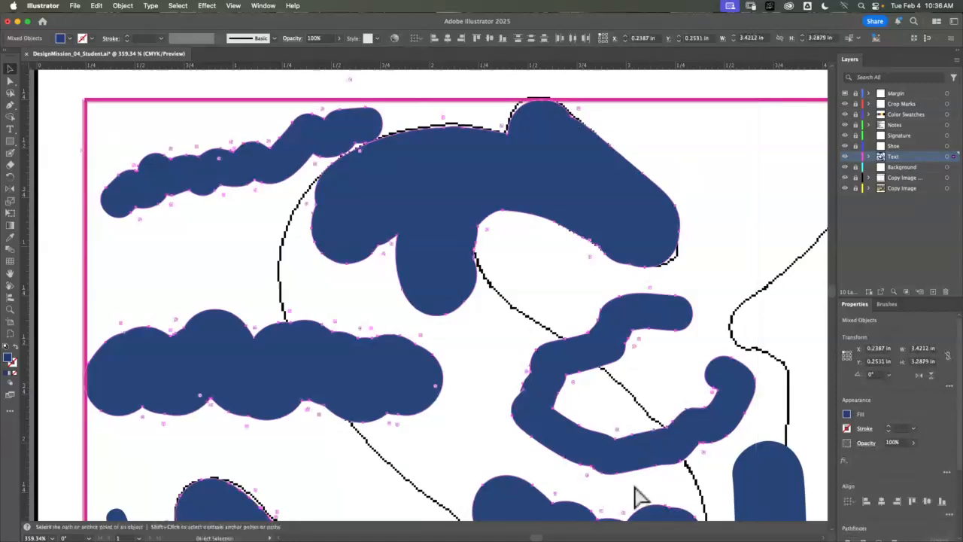
pyautogui.press('super+0')
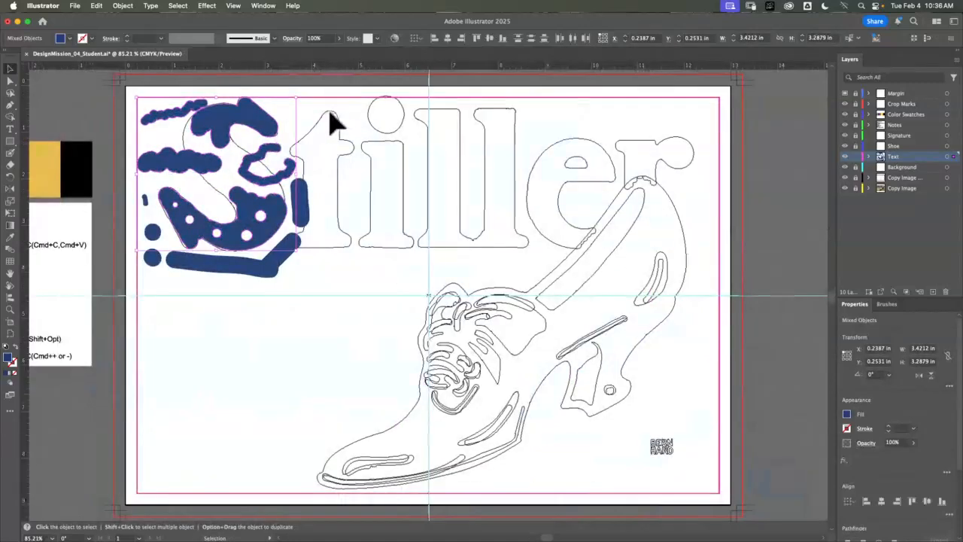
pyautogui.moveTo(181, 290); pyautogui.dragTo(211, 304)
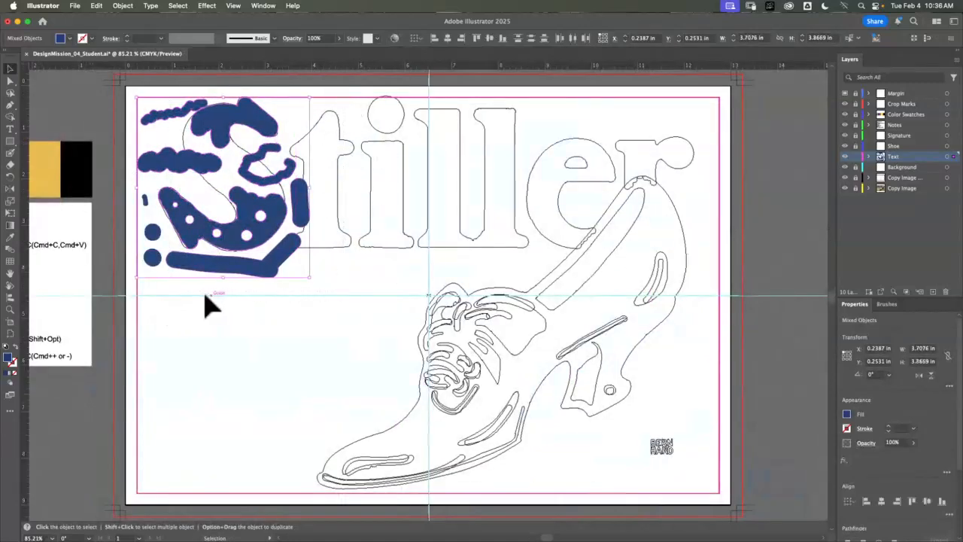
pyautogui.press('Delete')
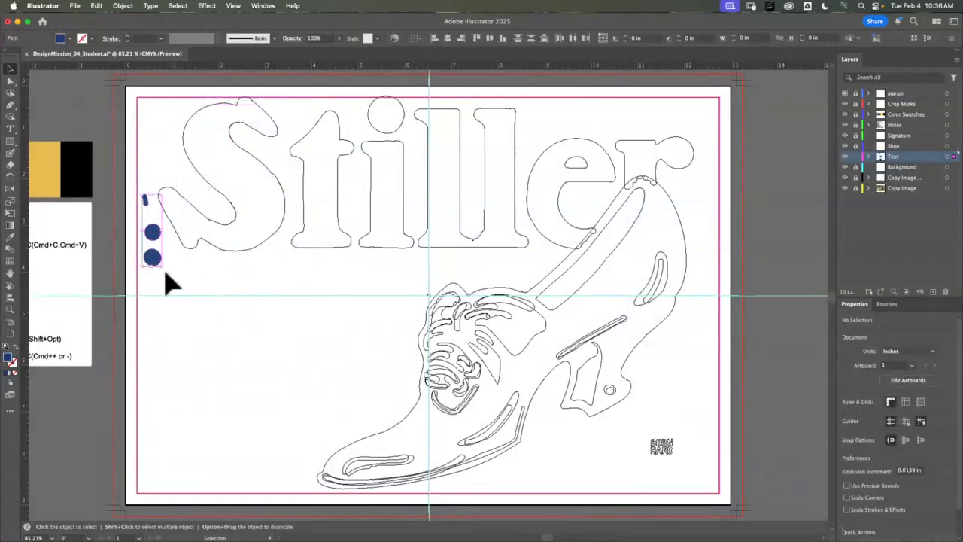
# Hide the Background layer and the outlined Copy Image layer to reveal the full-colour reference poster
pyautogui.press('h')
pyautogui.moveTo(275, 241); pyautogui.dragTo(400, 232)
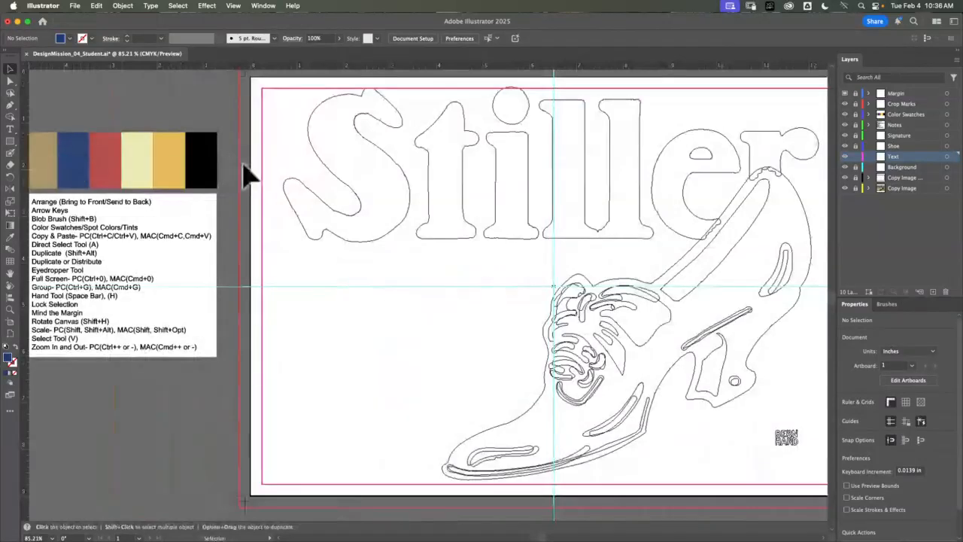
pyautogui.click(844, 177)
pyautogui.moveTo(677, 281); pyautogui.dragTo(532, 291)
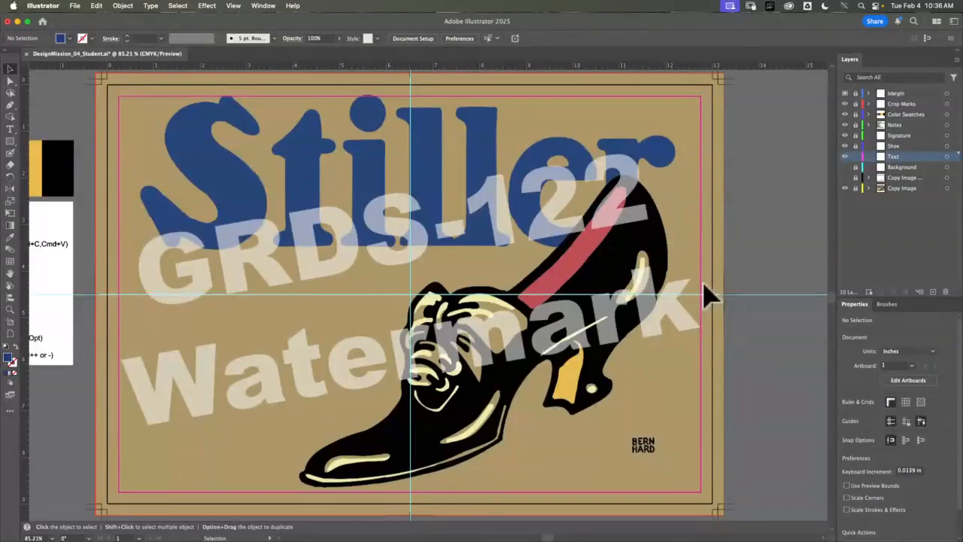
# Enable Merge Only with Selection in the Blob Brush options, with Roundness controlled by Pressure
pyautogui.doubleClick(9, 153)
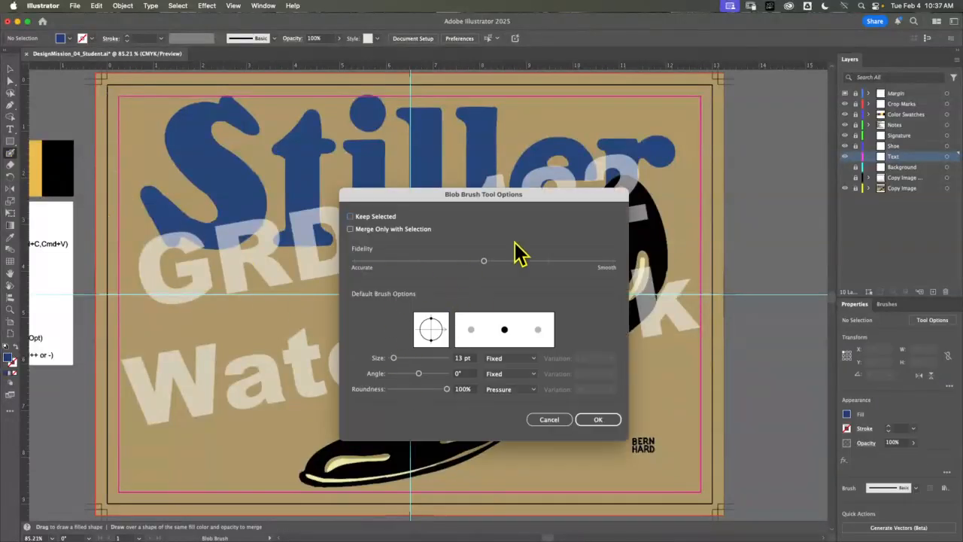
pyautogui.moveTo(482, 263); pyautogui.dragTo(510, 263)
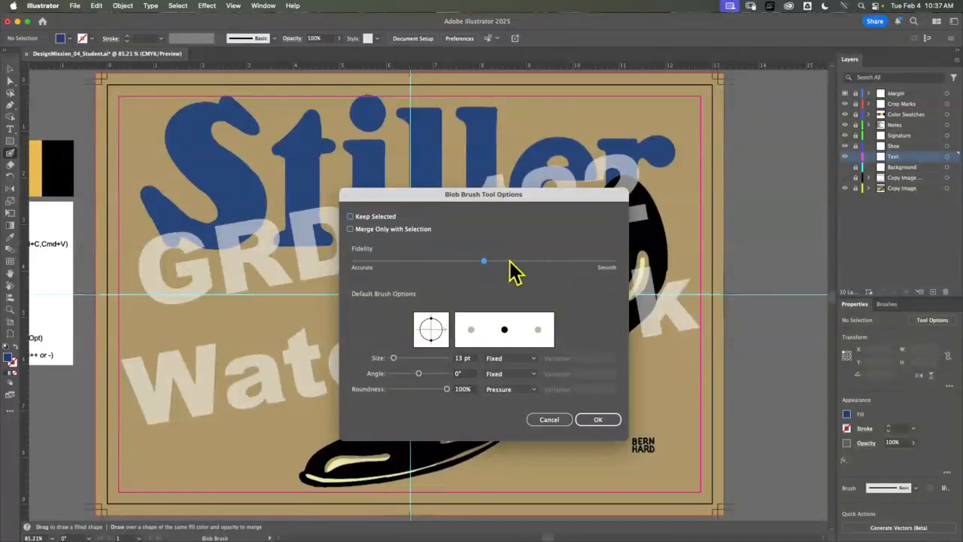
pyautogui.click(350, 229)
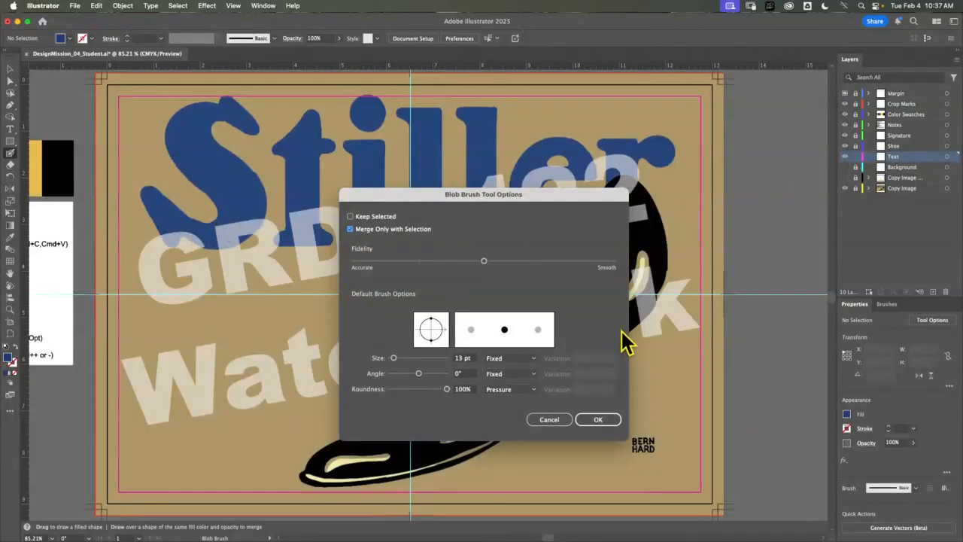
pyautogui.click(529, 390)
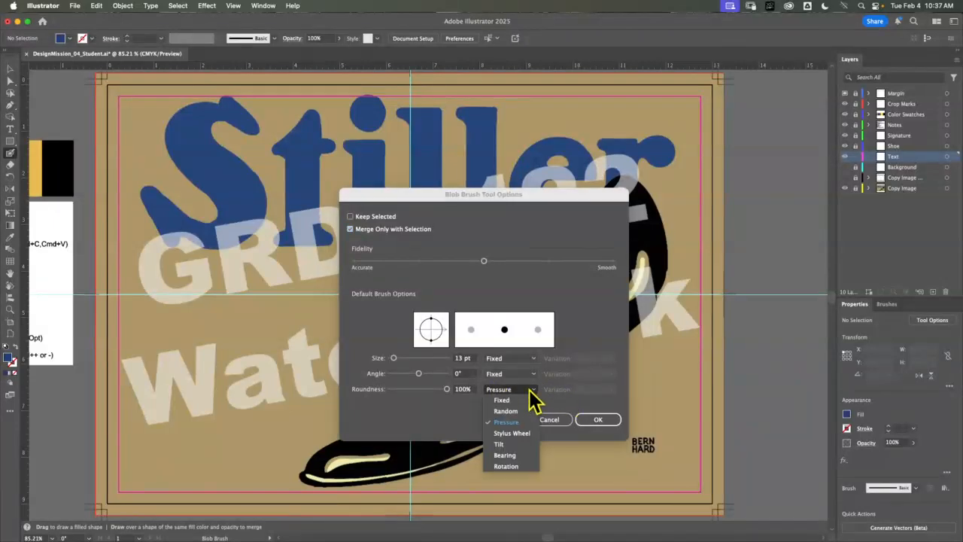
pyautogui.click(508, 422)
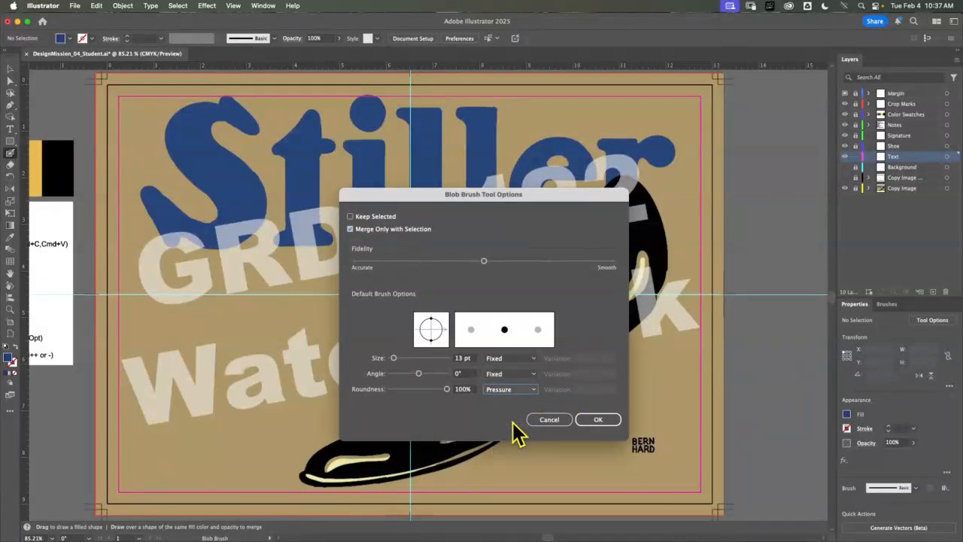
pyautogui.click(598, 420)
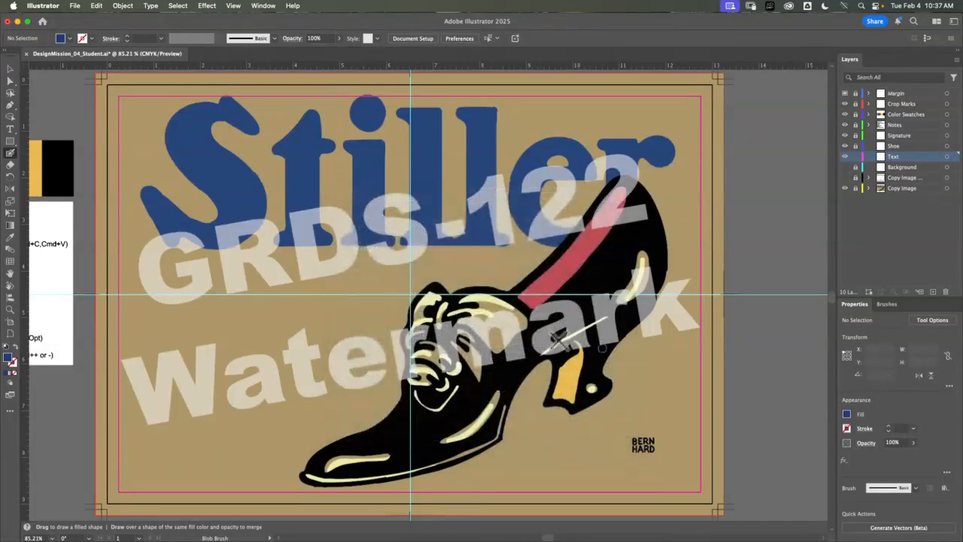
# Paint freehand Blob Brush test strokes between the Stiller lettering and the shoe, and a loop beneath the heel
pyautogui.moveTo(205, 328)
pyautogui.mouseDown()
pyautogui.moveTo(392, 306)
pyautogui.moveTo(259, 354)
pyautogui.mouseUp()
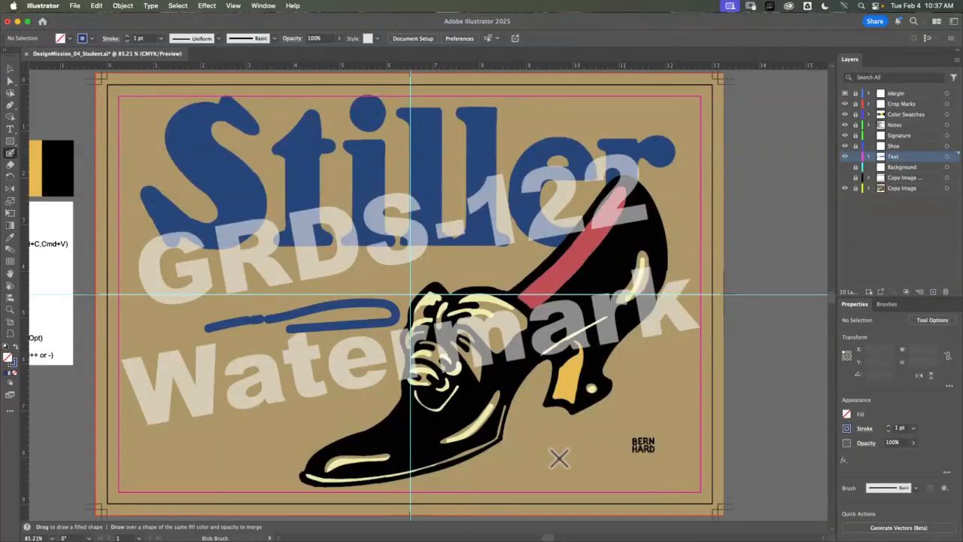
pyautogui.moveTo(557, 462)
pyautogui.mouseDown()
pyautogui.moveTo(577, 449)
pyautogui.moveTo(574, 438)
pyautogui.moveTo(616, 418)
pyautogui.moveTo(616, 383)
pyautogui.moveTo(639, 410)
pyautogui.mouseUp()
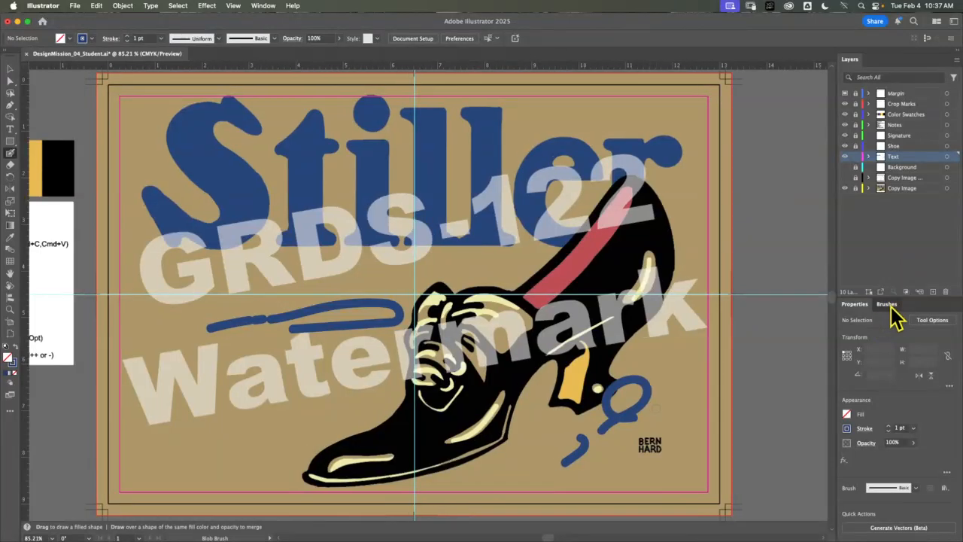
# Choose the 5 pt. Round calligraphic brush for the Blob Brush and open its brush options
pyautogui.click(885, 306)
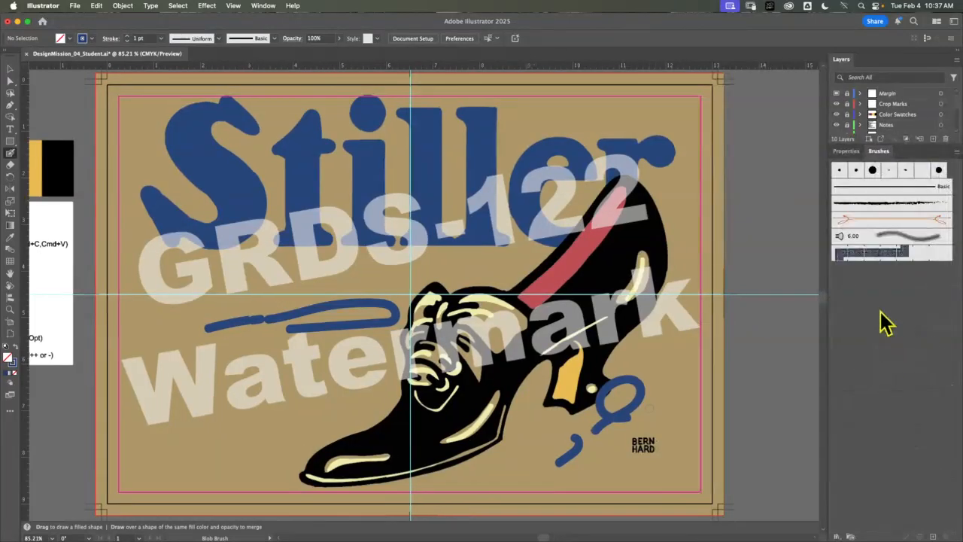
pyautogui.click(840, 171)
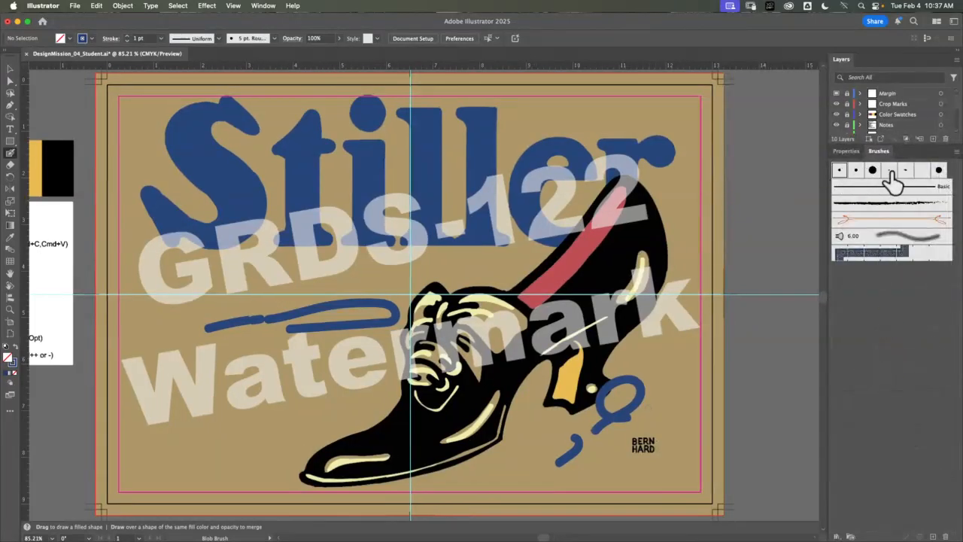
pyautogui.doubleClick(840, 172)
pyautogui.click(605, 365)
# Paint two curving strokes of varying thickness with the 5 pt. Round brush in the empty area left of the shoe's toe
pyautogui.moveTo(281, 440)
pyautogui.mouseDown()
pyautogui.moveTo(328, 418)
pyautogui.moveTo(292, 407)
pyautogui.moveTo(263, 459)
pyautogui.mouseUp()
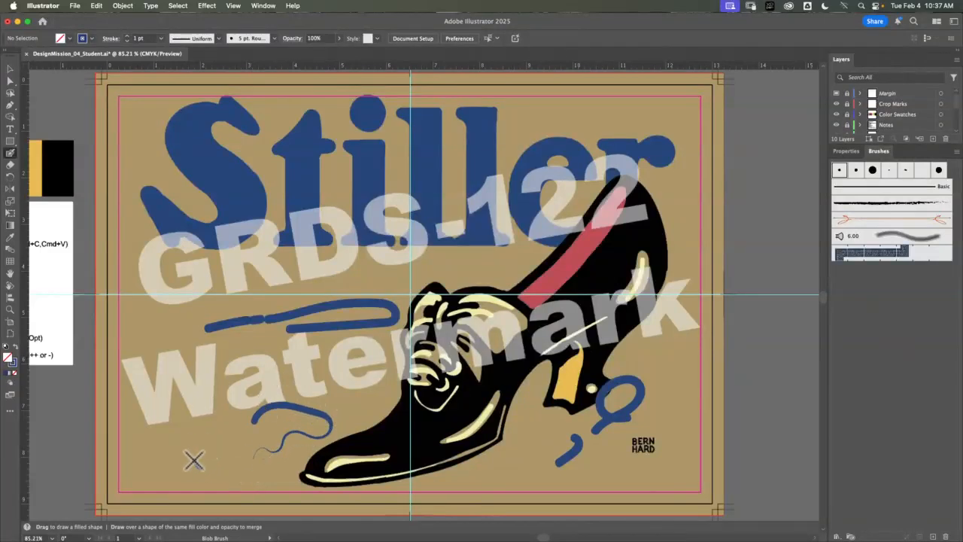
pyautogui.moveTo(193, 460)
pyautogui.mouseDown()
pyautogui.moveTo(219, 441)
pyautogui.moveTo(215, 426)
pyautogui.moveTo(229, 405)
pyautogui.moveTo(213, 399)
pyautogui.moveTo(194, 418)
pyautogui.moveTo(191, 395)
pyautogui.moveTo(249, 362)
pyautogui.moveTo(244, 347)
pyautogui.moveTo(179, 352)
pyautogui.mouseUp()
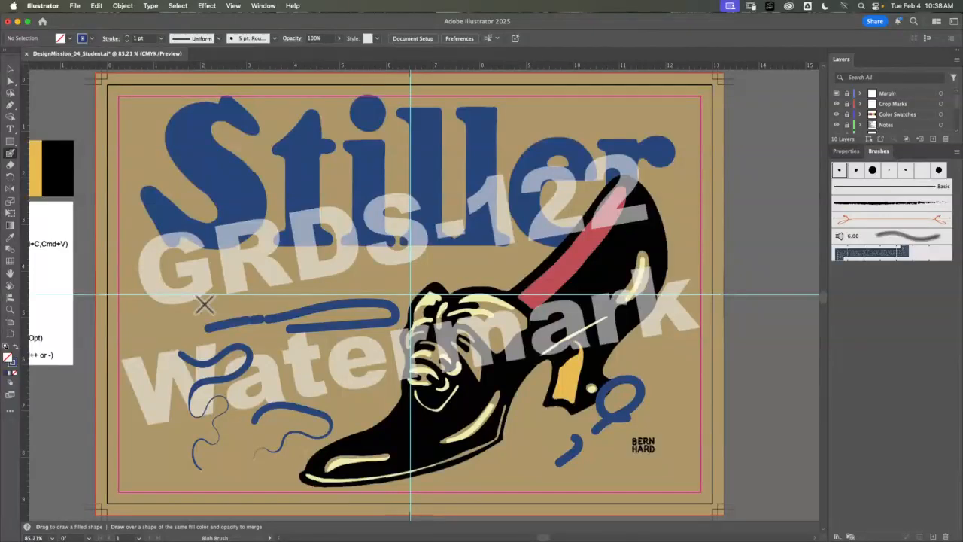
pyautogui.click(10, 69)
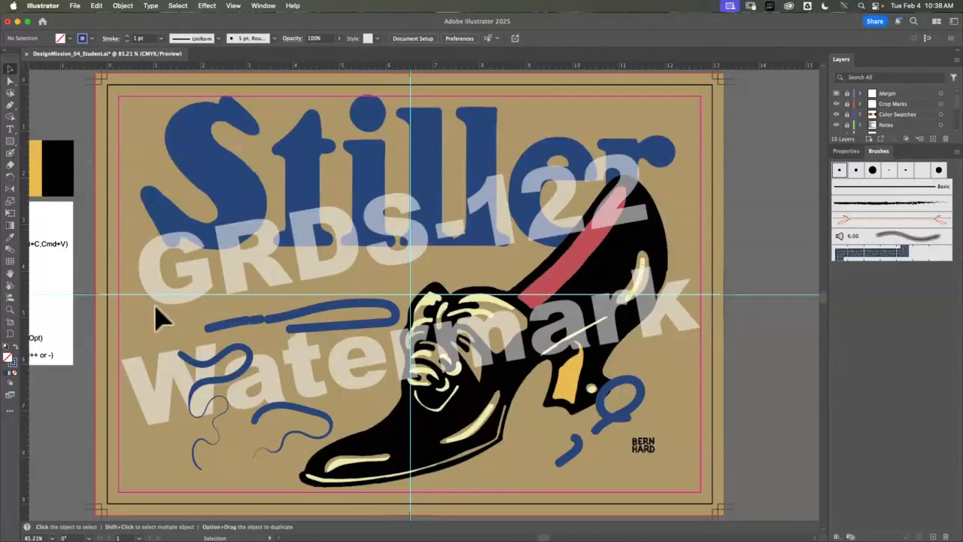
# Delete all the blue Blob Brush test strokes around the shoe and show the document properties
pyautogui.moveTo(154, 308)
pyautogui.mouseDown()
pyautogui.moveTo(645, 466)
pyautogui.moveTo(672, 509)
pyautogui.mouseUp()
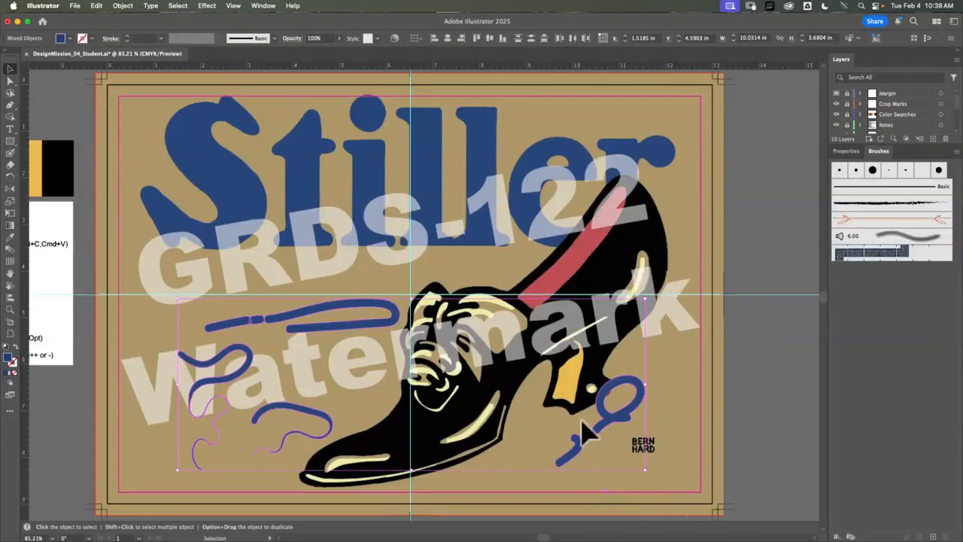
pyautogui.press('Delete')
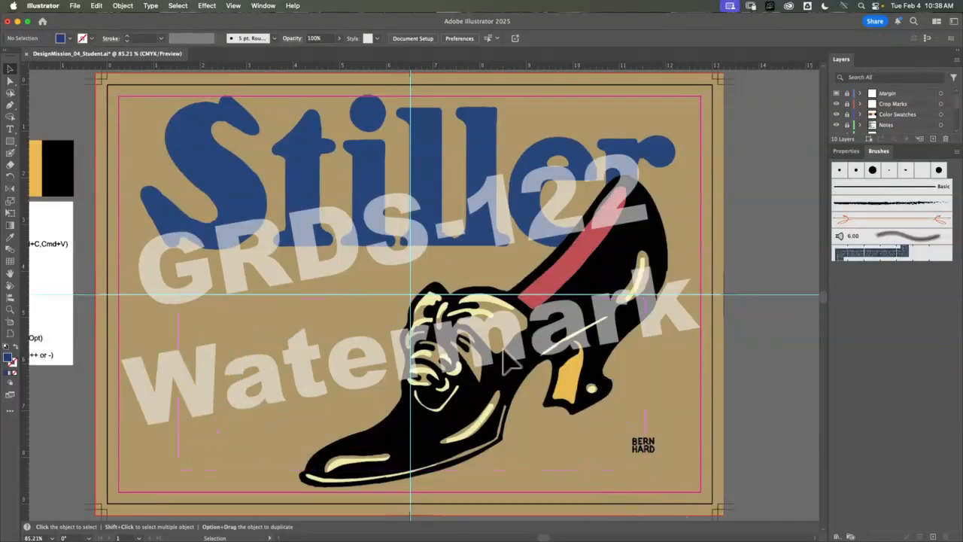
pyautogui.click(846, 150)
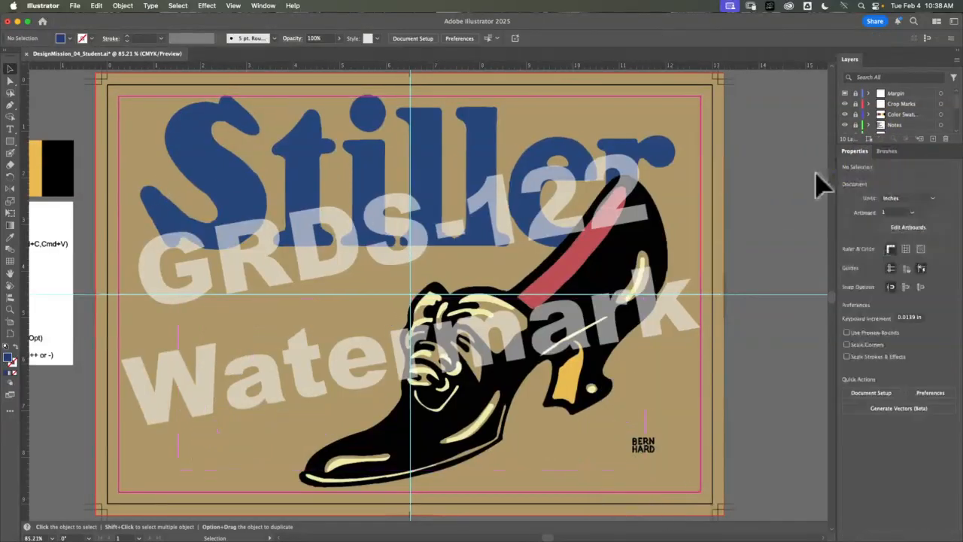
# Compare the Eraser and Blob Brush tools with the color swatches and tool notes beside the artboard
pyautogui.press('space')
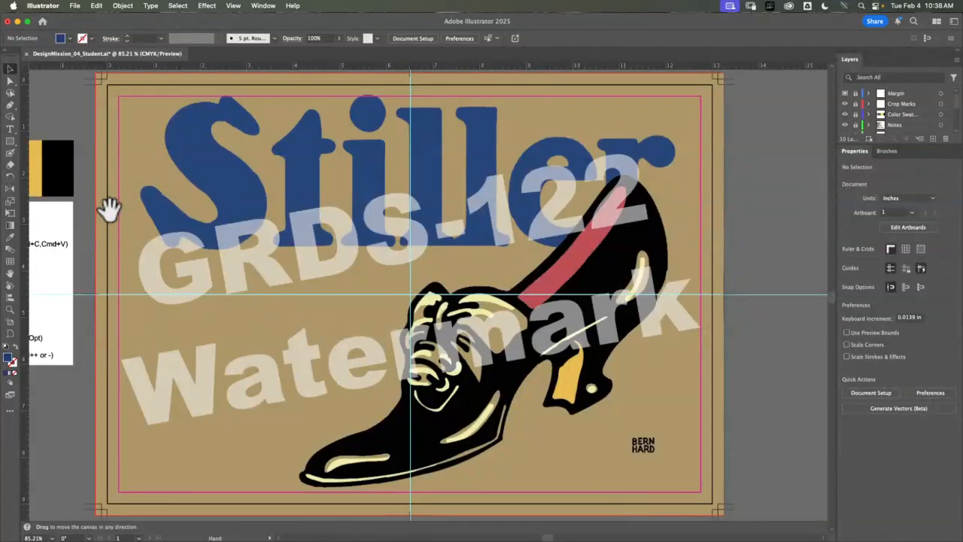
pyautogui.moveTo(109, 210); pyautogui.dragTo(296, 208)
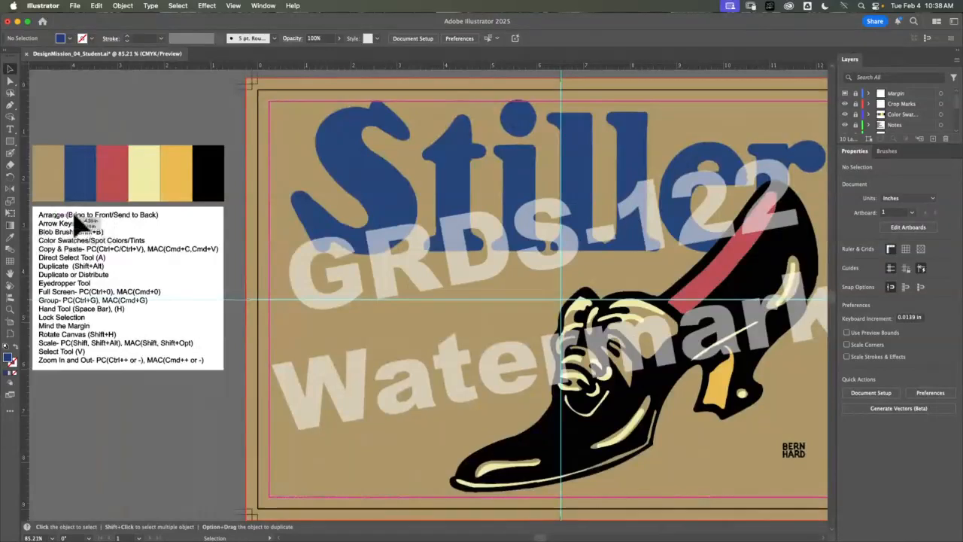
pyautogui.click(11, 164)
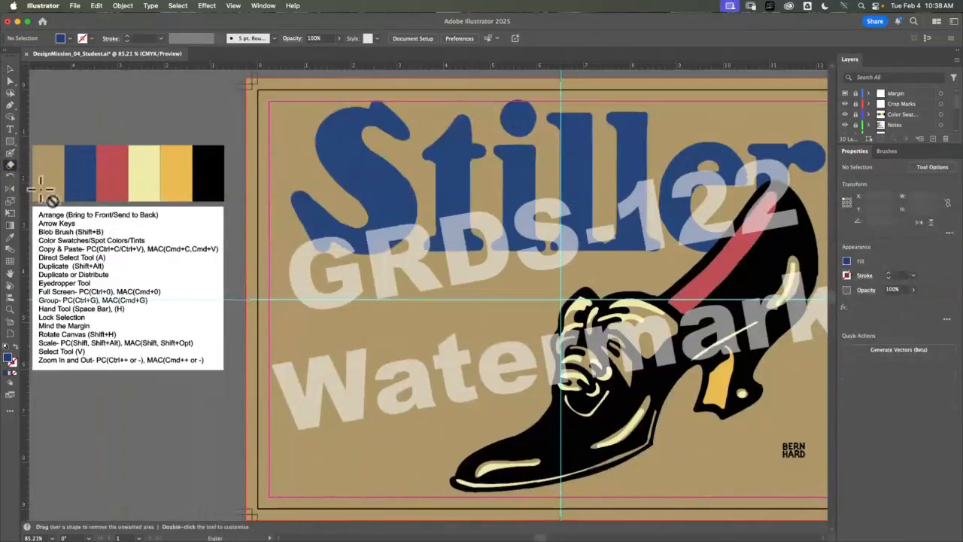
pyautogui.click(9, 154)
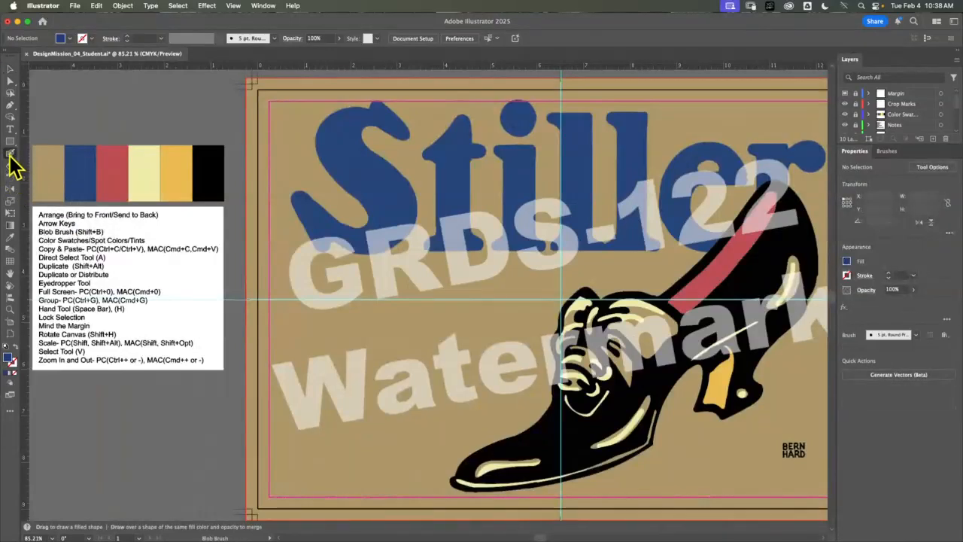
pyautogui.click(10, 164)
pyautogui.click(11, 153)
pyautogui.click(11, 165)
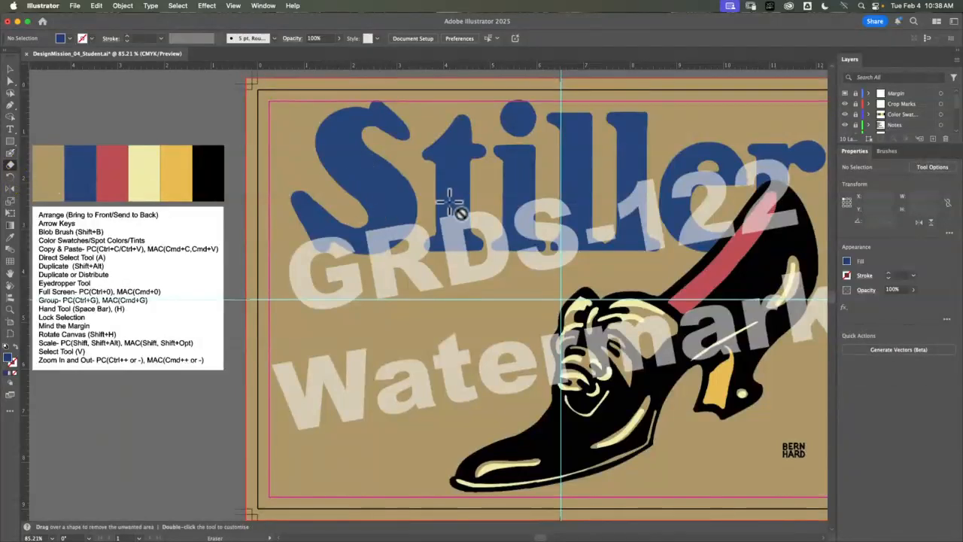
pyautogui.press('v')
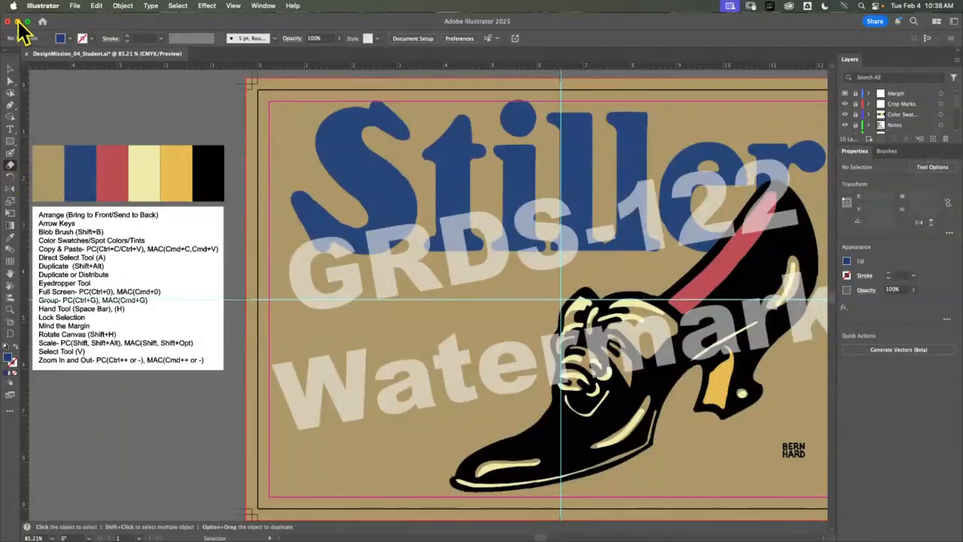
# Switch to the Design Mission 04 assignment in Chrome and review the About the Illustration section, highlighting the artist's name
pyautogui.click(17, 21)
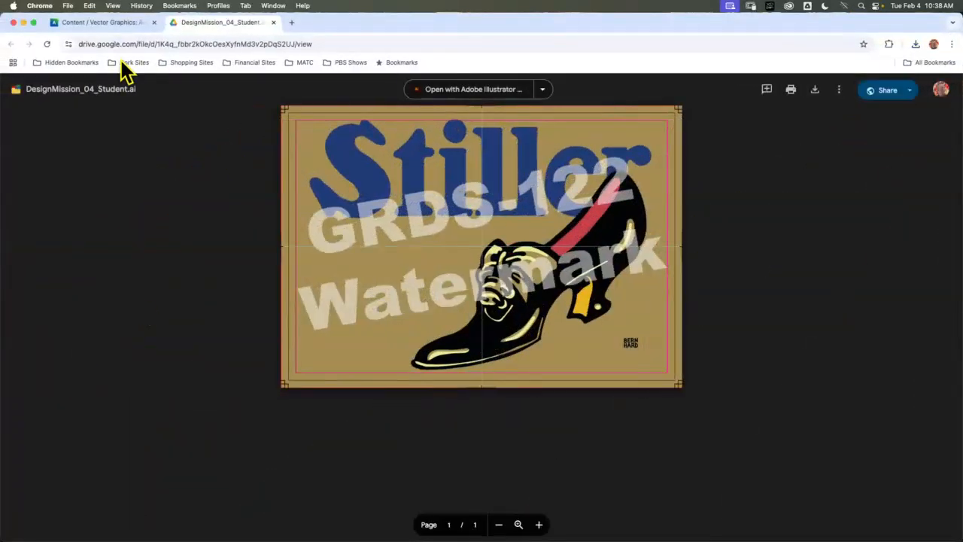
pyautogui.click(94, 22)
pyautogui.scroll(4, 396, 359)
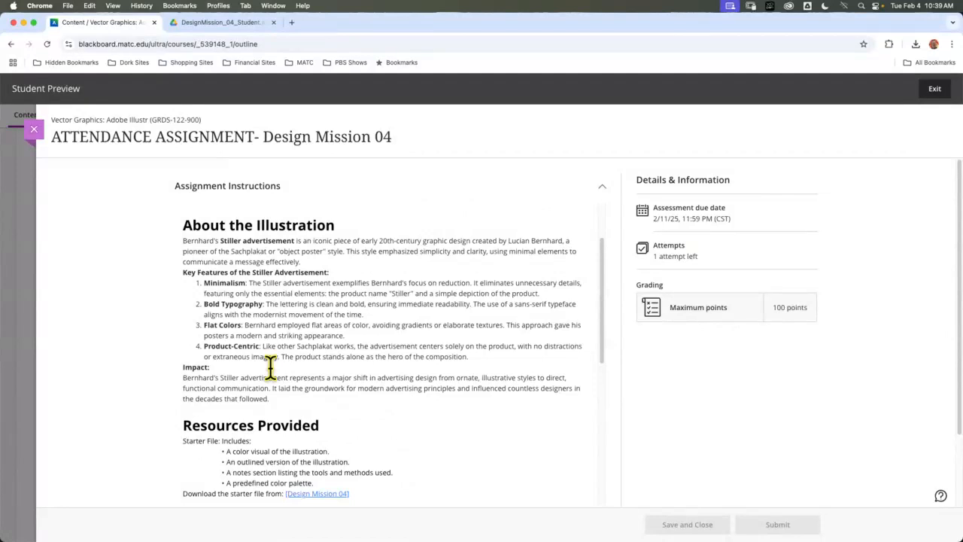
pyautogui.scroll(-1, 266, 366)
pyautogui.scroll(2, 256, 376)
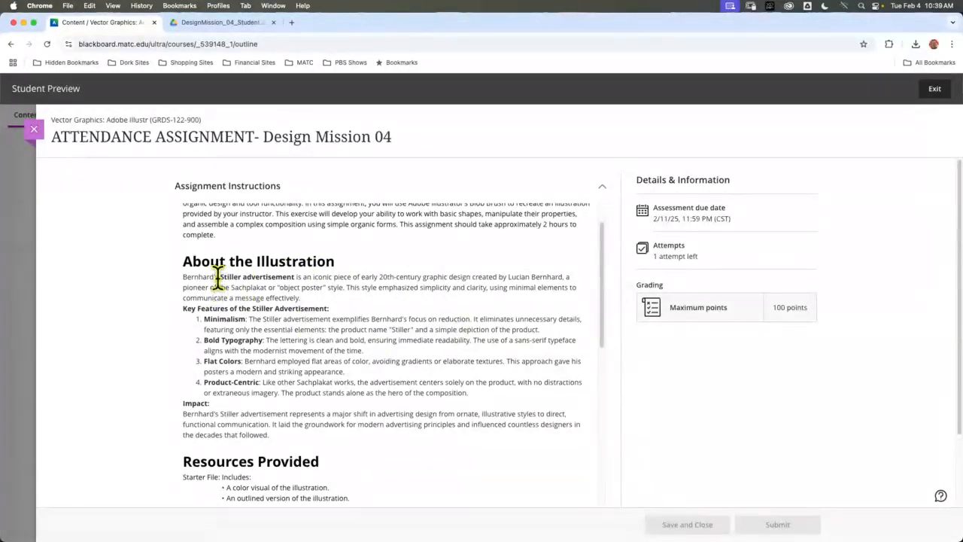
pyautogui.moveTo(218, 277); pyautogui.dragTo(190, 276)
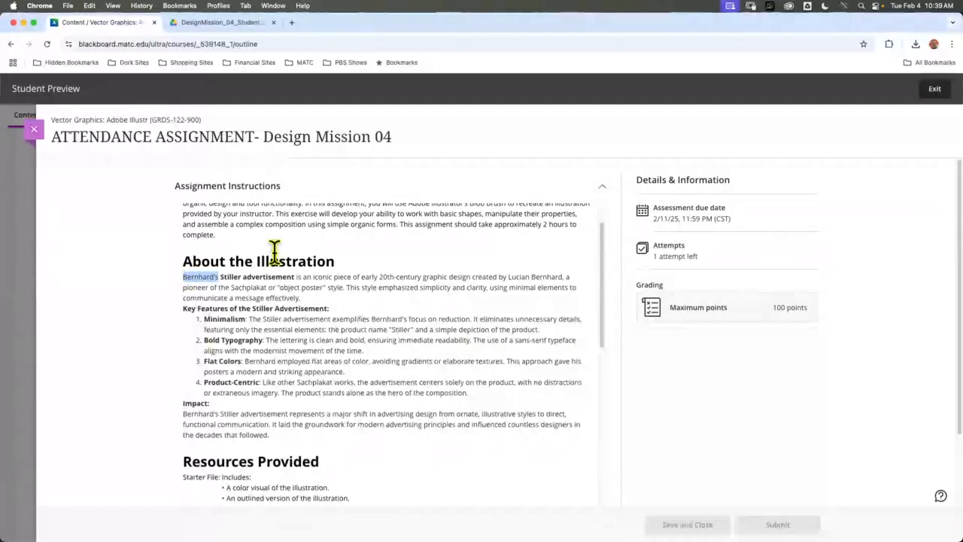
# Search Google for "Bernhard Illustrations" in a new browser tab
pyautogui.click(291, 21)
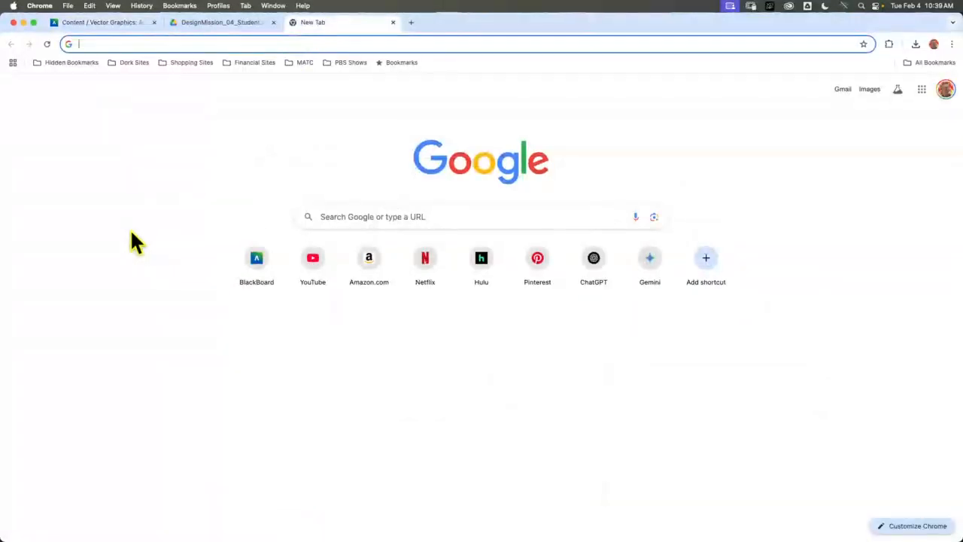
pyautogui.write("Bernhard's")
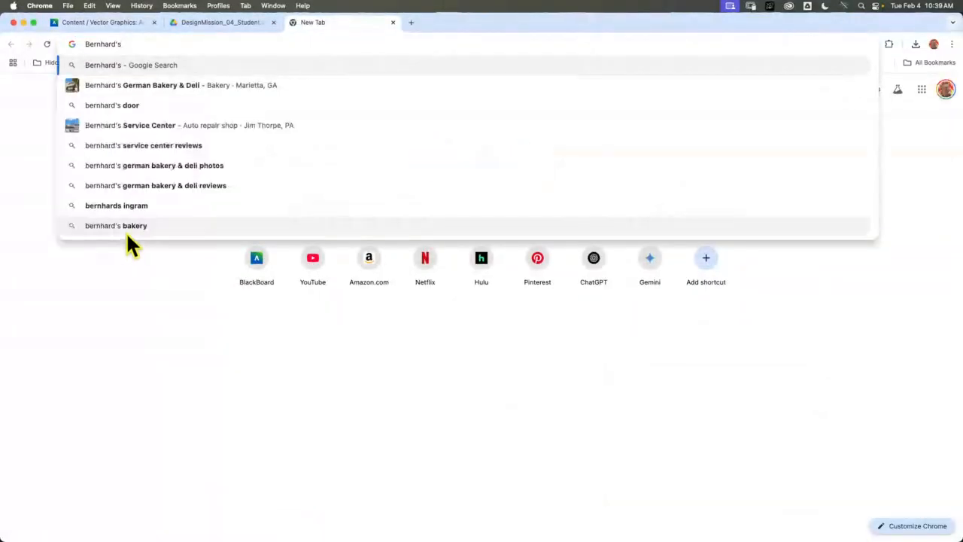
pyautogui.press('BackSpace')
pyautogui.press('BackSpace')
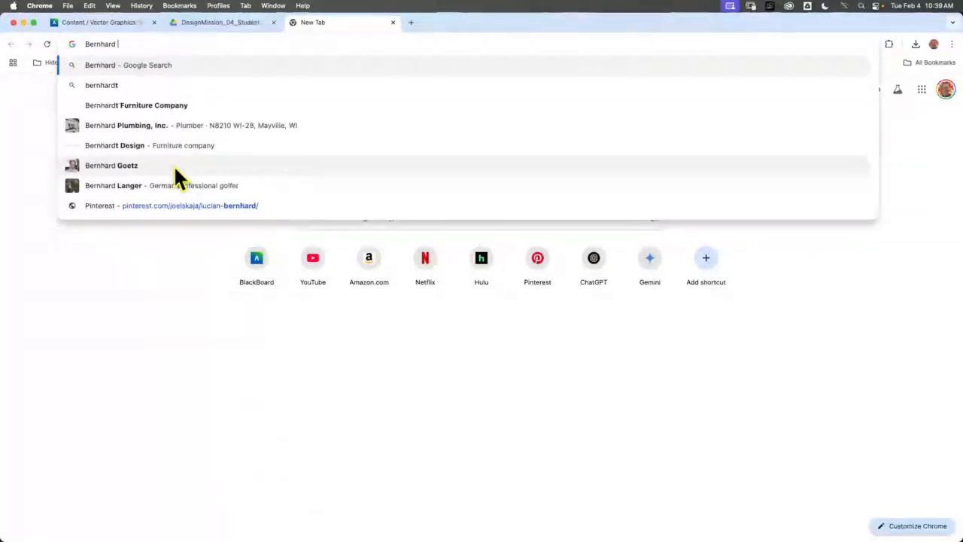
pyautogui.write('Illustratiopn')
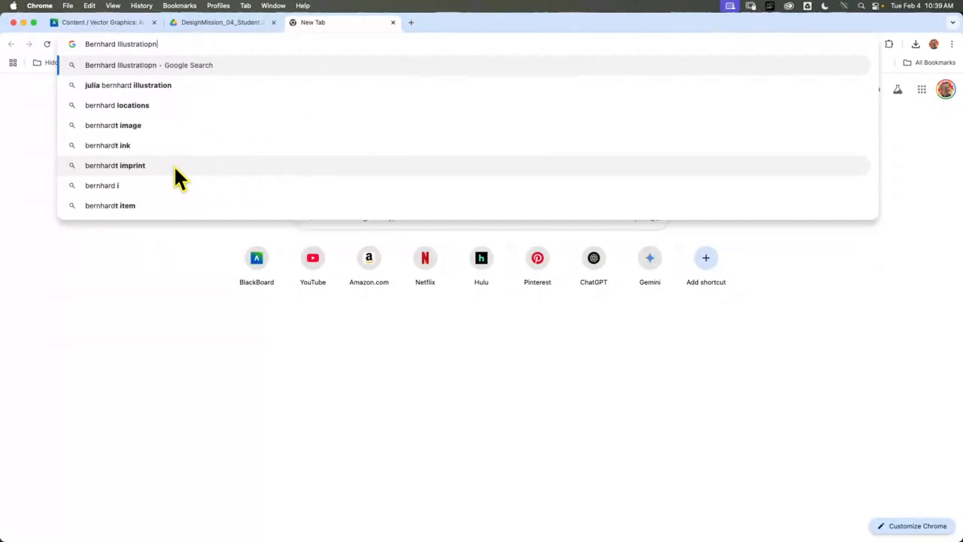
pyautogui.press('BackSpace')
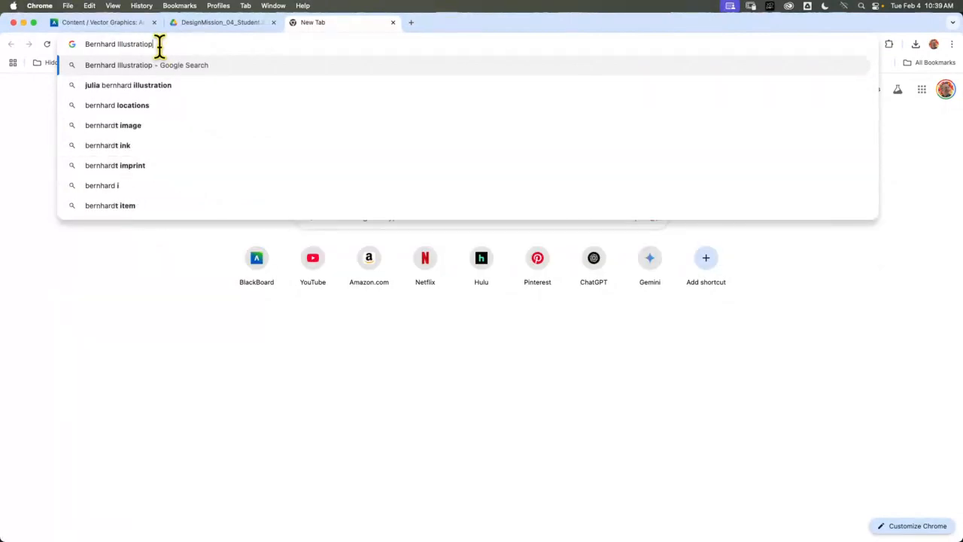
pyautogui.press('BackSpace')
pyautogui.write('n')
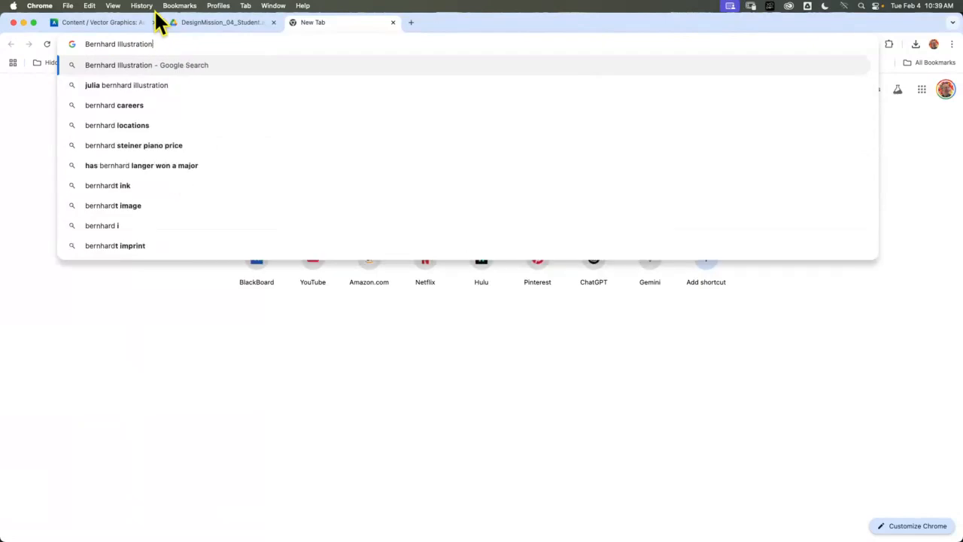
pyautogui.write('s')
pyautogui.press('Return')
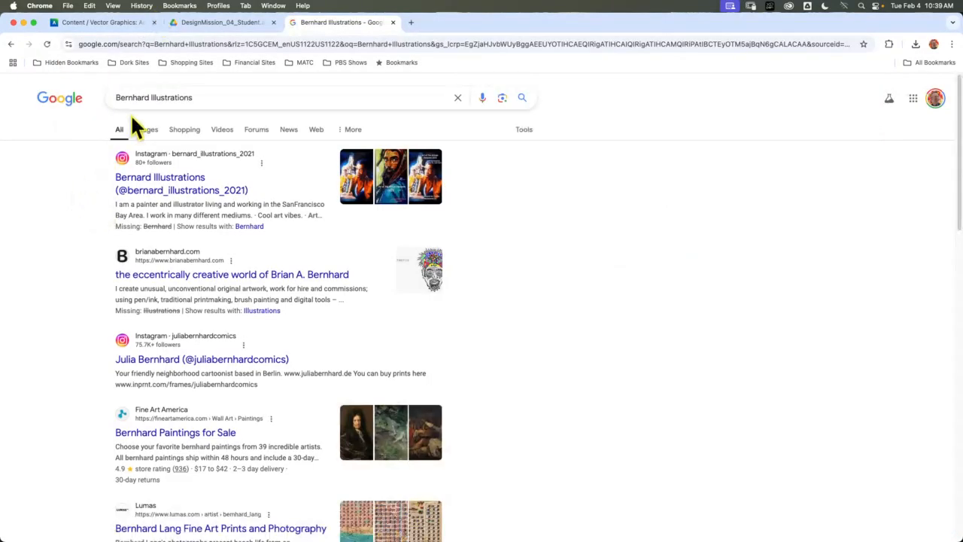
# Show the image results and search them for "Bernhard StillerIllustrations"
pyautogui.click(146, 131)
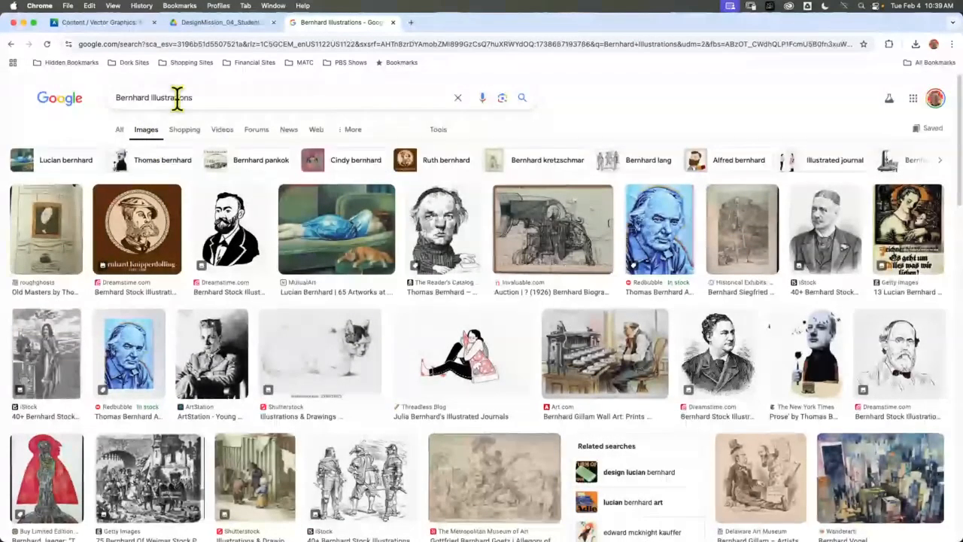
pyautogui.click(149, 98)
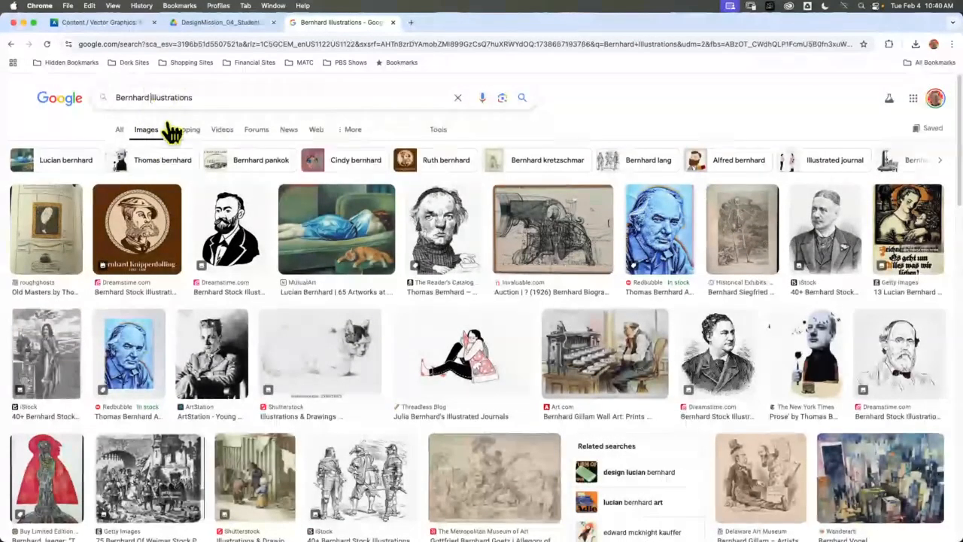
pyautogui.write('Stiller')
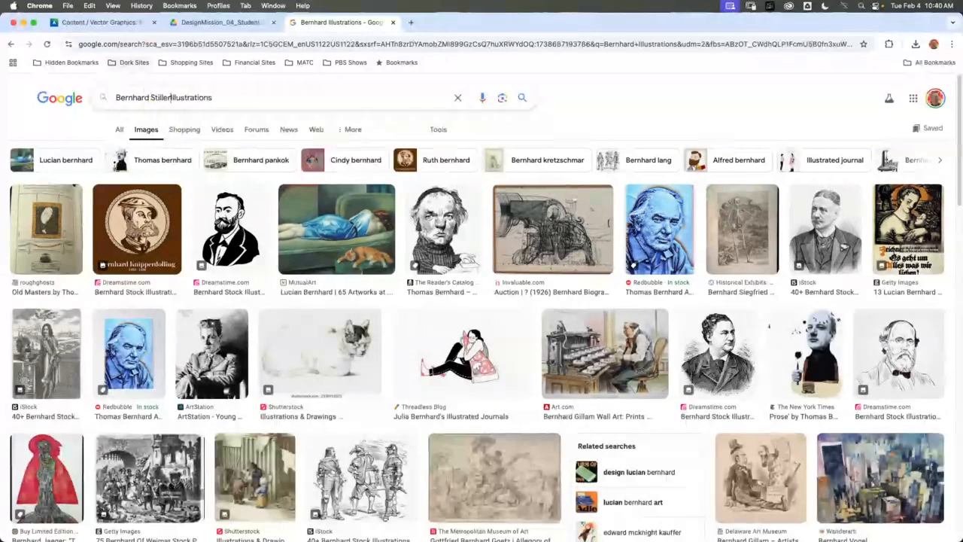
pyautogui.press('Return')
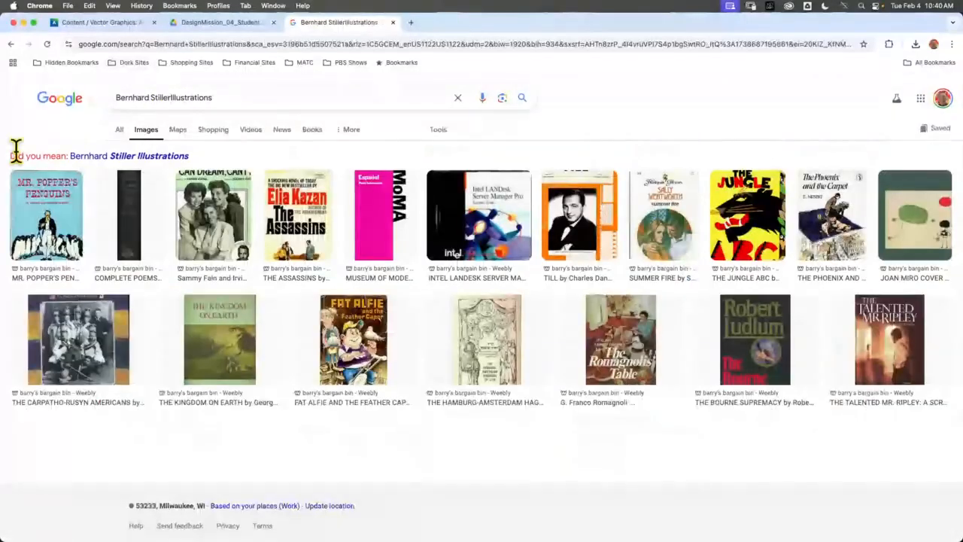
# Search the images for "Bernhard Match Illustration" instead
pyautogui.moveTo(226, 98); pyautogui.dragTo(152, 97)
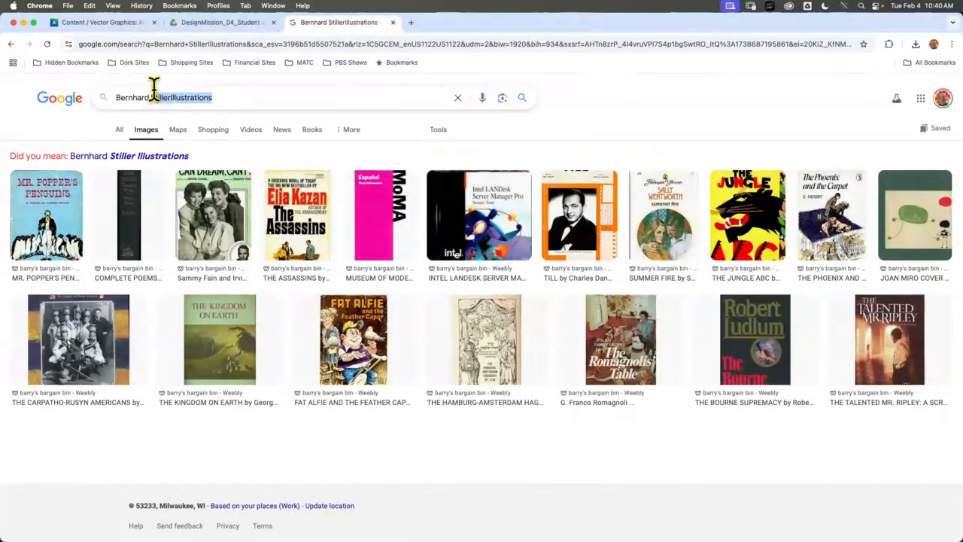
pyautogui.press('BackSpace')
pyautogui.write('Matc')
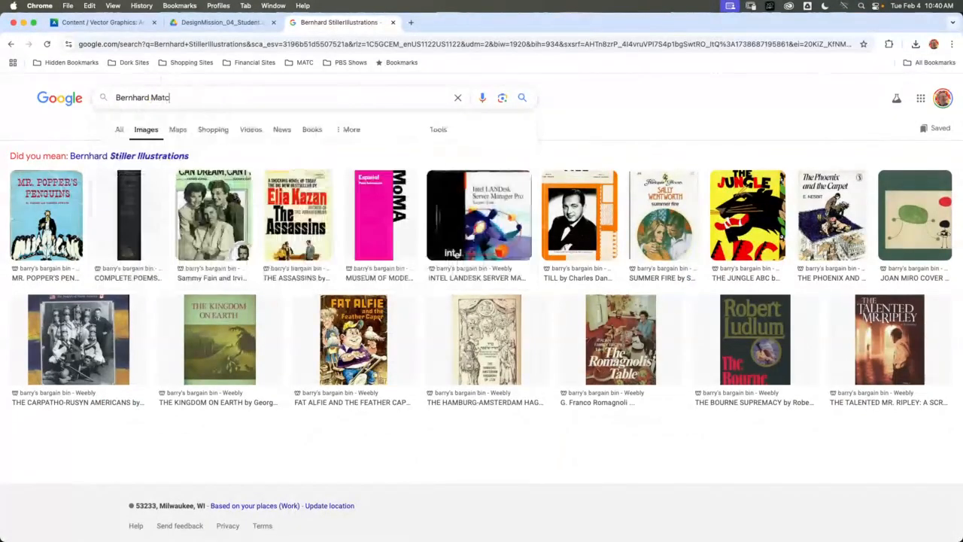
pyautogui.write('h Illustration')
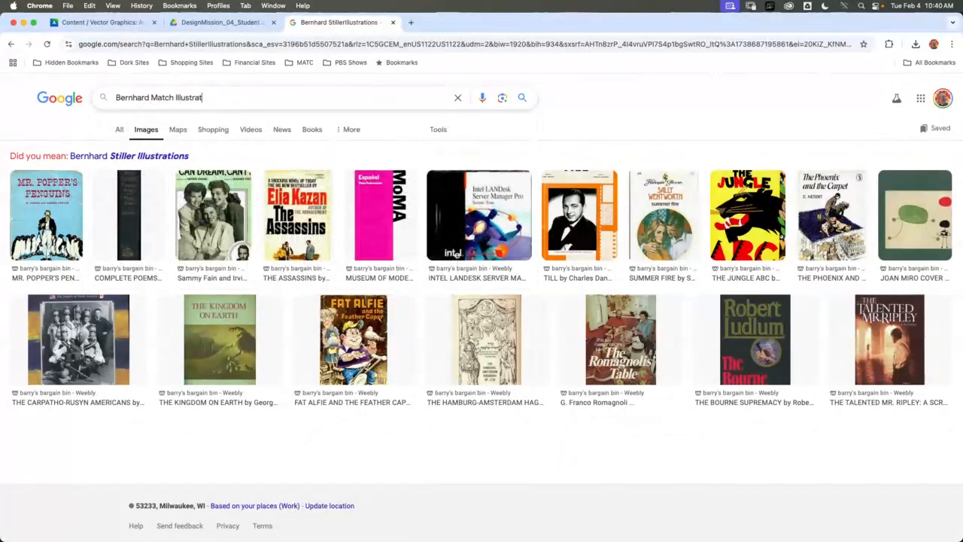
pyautogui.press('Return')
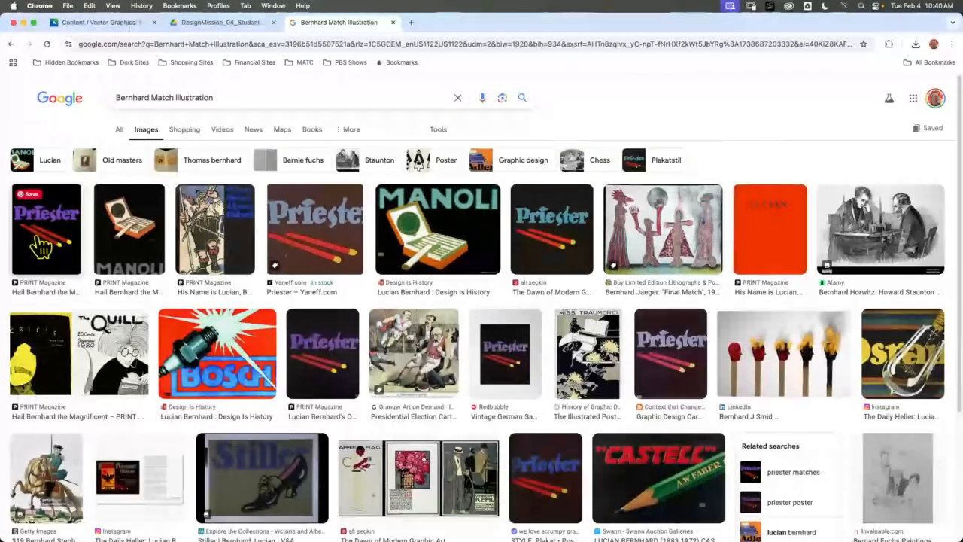
# View the PRINT Magazine article behind the first Priester matches poster, and close it to return to the image results
pyautogui.click(70, 265)
pyautogui.click(735, 354)
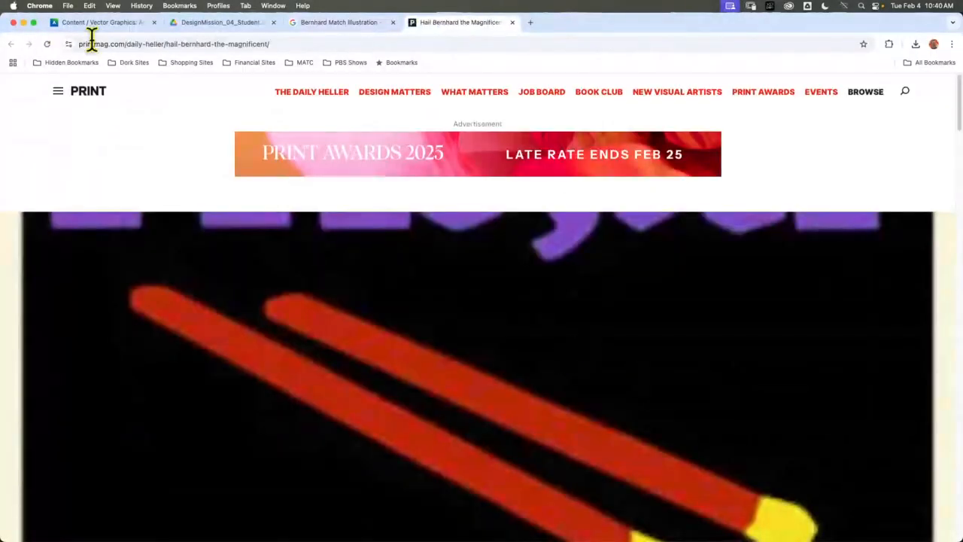
pyautogui.click(512, 22)
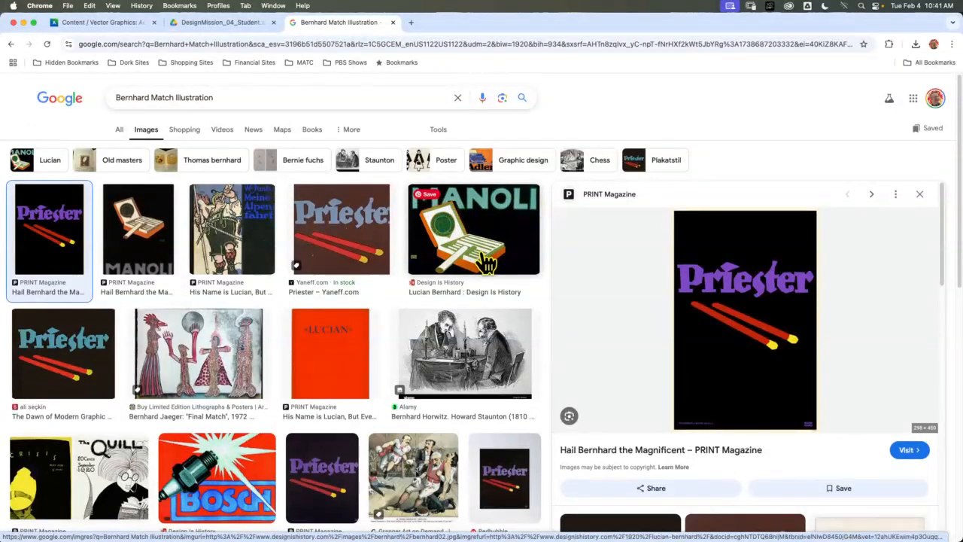
# Revisit the assignment page and the DesignMission_04_Student.ai preview, and return to the poster in Illustrator
pyautogui.click(101, 23)
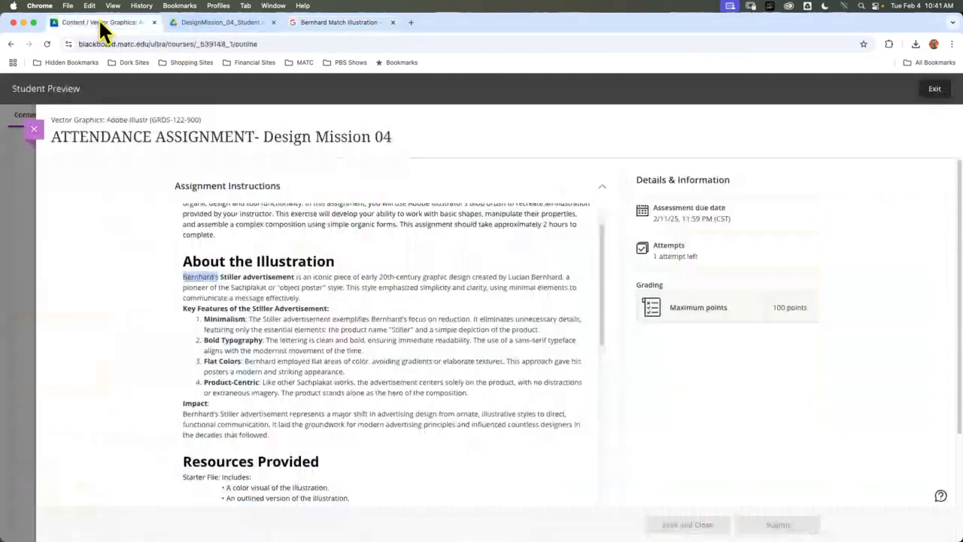
pyautogui.click(222, 24)
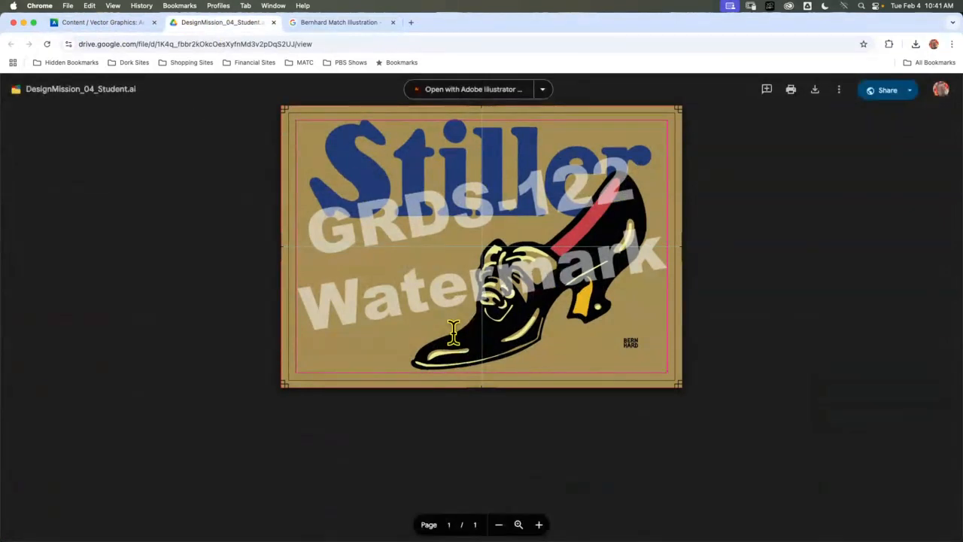
pyautogui.click(23, 22)
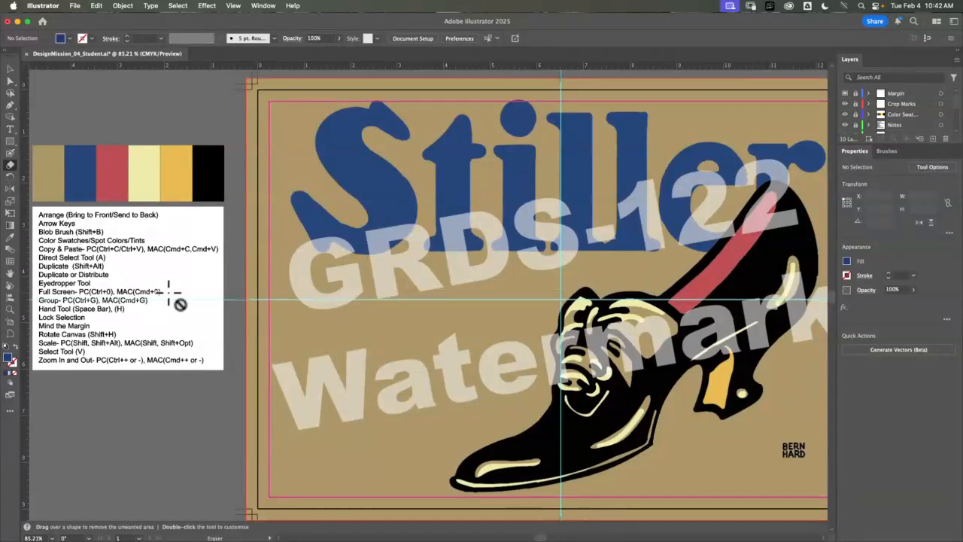
# Return from the Eraser to the Selection tool and enlarge the layer list to show every layer down to Copy Image
pyautogui.press('v')
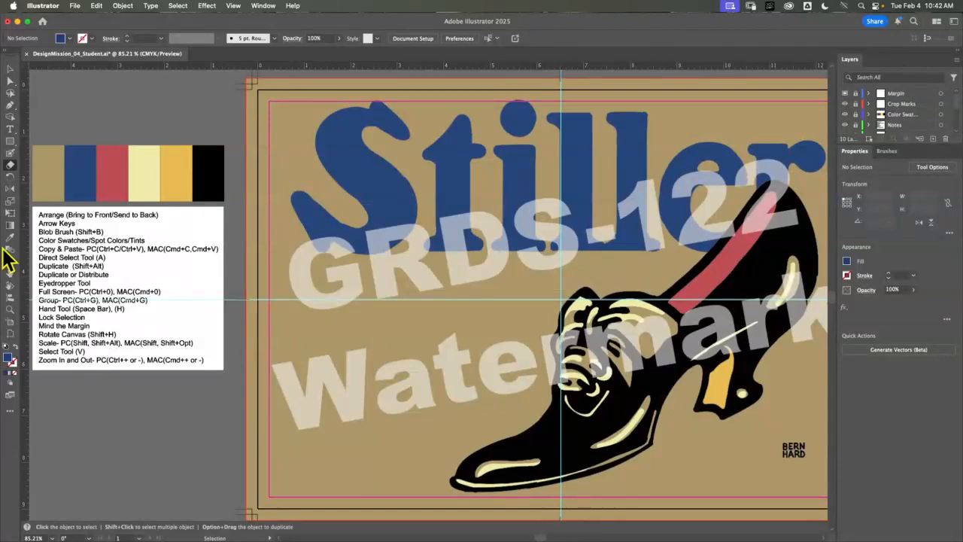
pyautogui.click(10, 165)
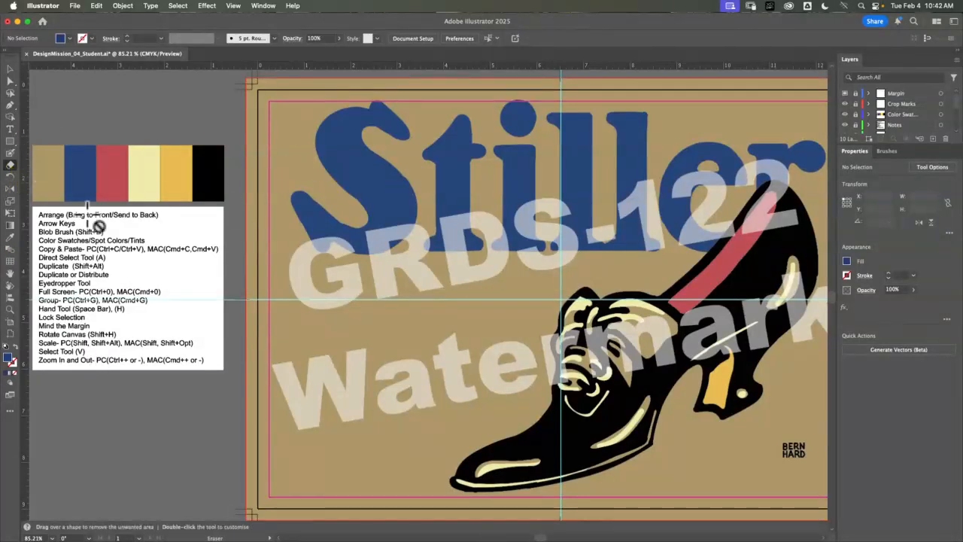
pyautogui.click(10, 68)
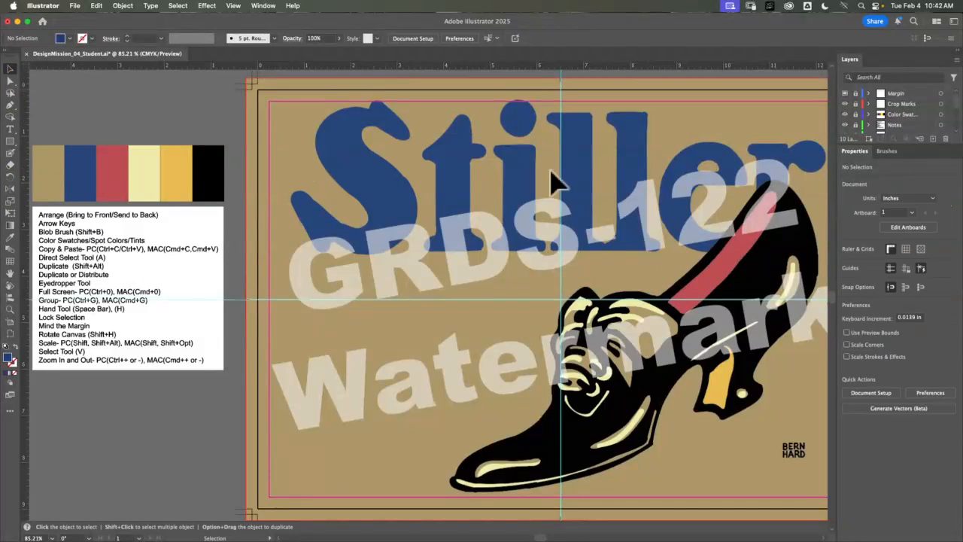
pyautogui.moveTo(897, 146)
pyautogui.mouseDown()
pyautogui.moveTo(904, 228)
pyautogui.moveTo(903, 219)
pyautogui.mouseUp()
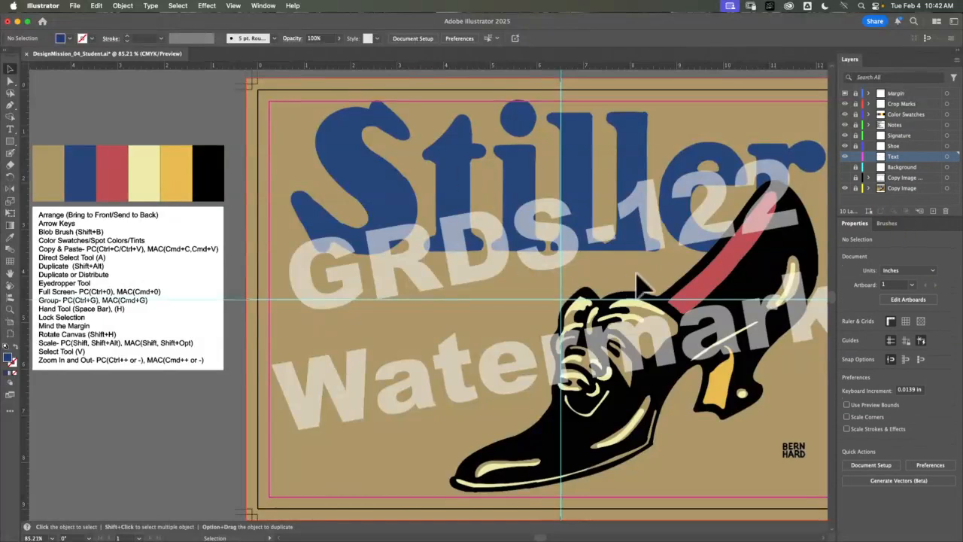